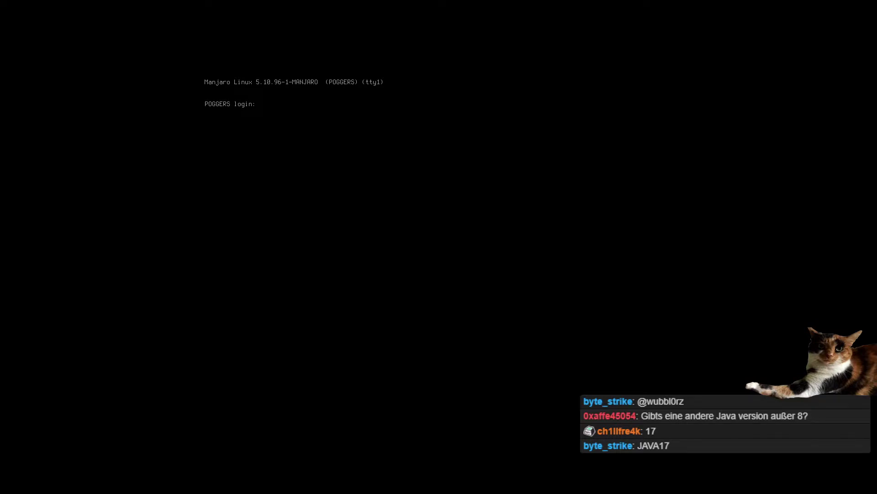
- Log in at the Manjaro TTY with the user's login name and password to start the desktop
type("max")
key("Return")
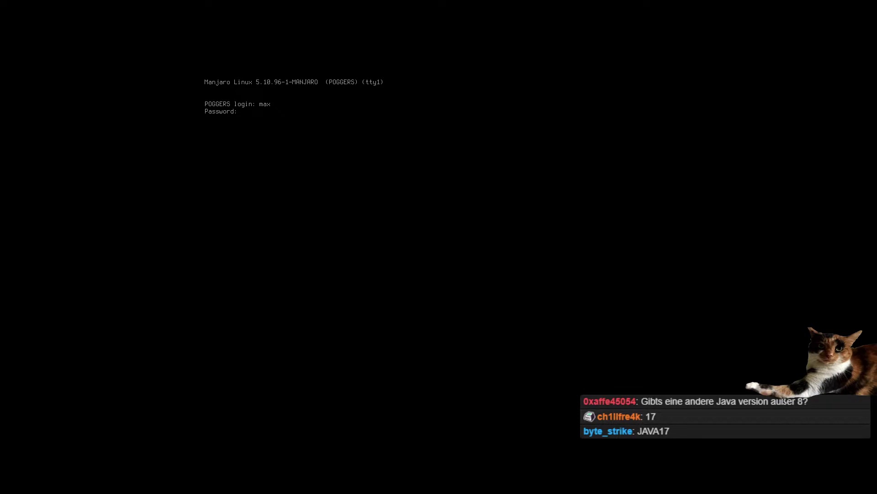
key("Return")
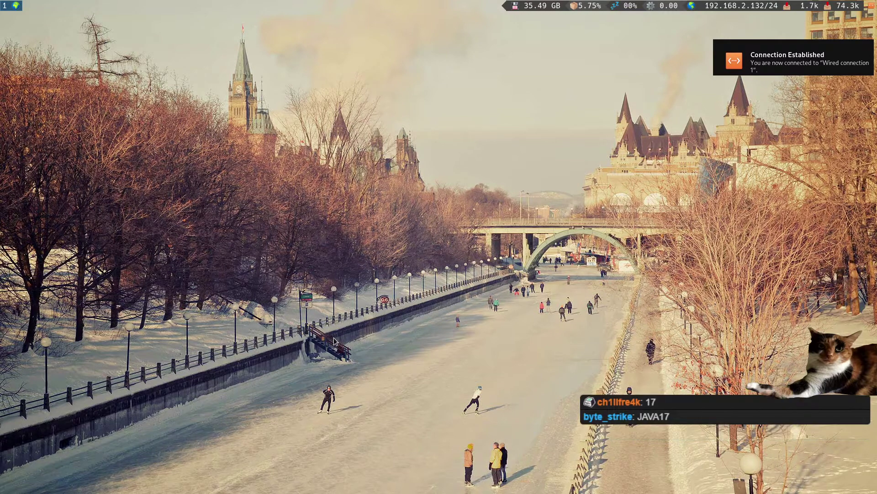
- Launch Firefox from the app launcher and load 192.168.2.253
key("super+d")
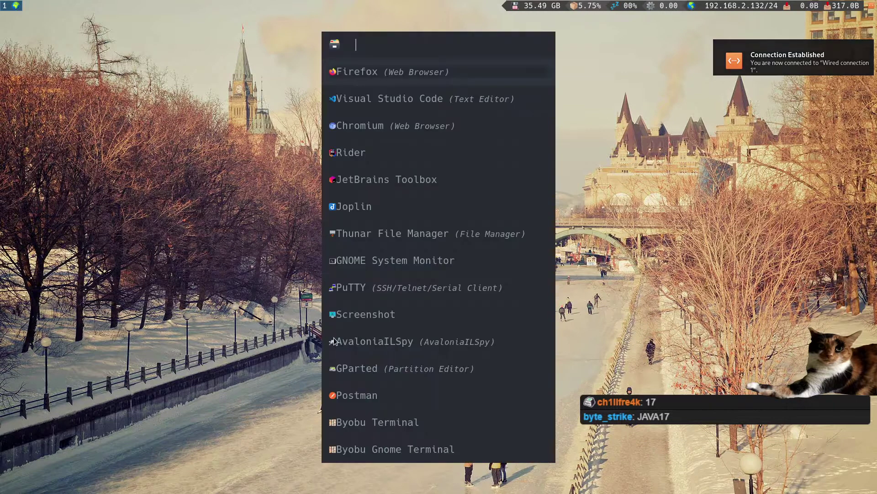
key("Escape")
key("super+d")
type("f")
key("Return")
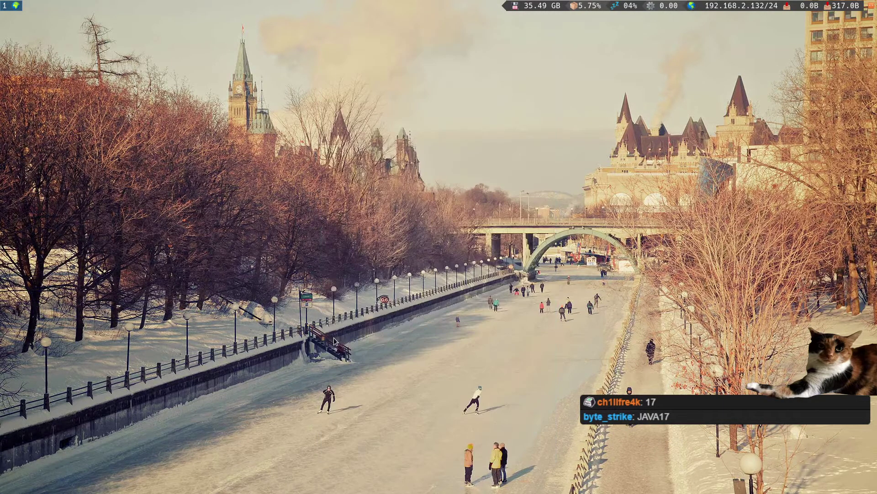
type("192.168.2")
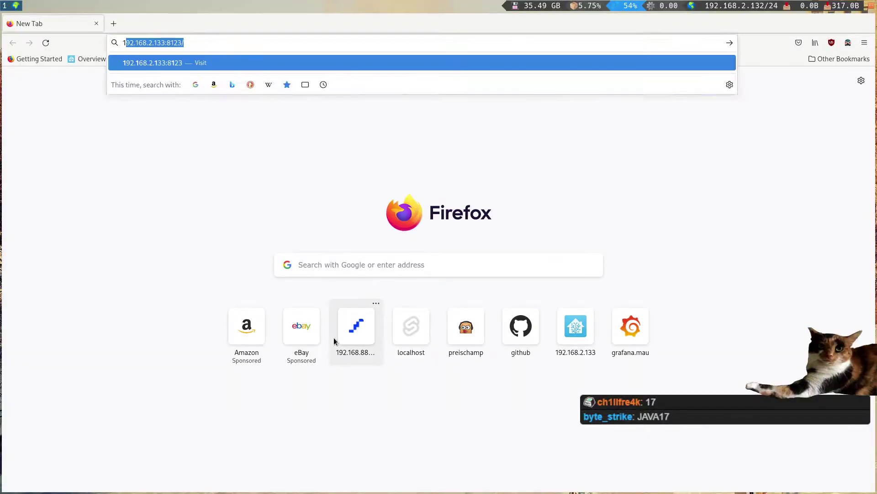
type(".253")
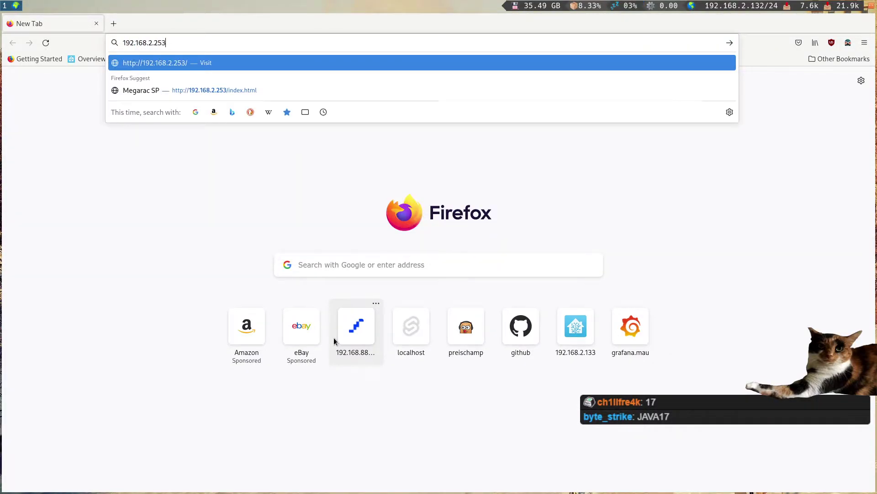
key("Return")
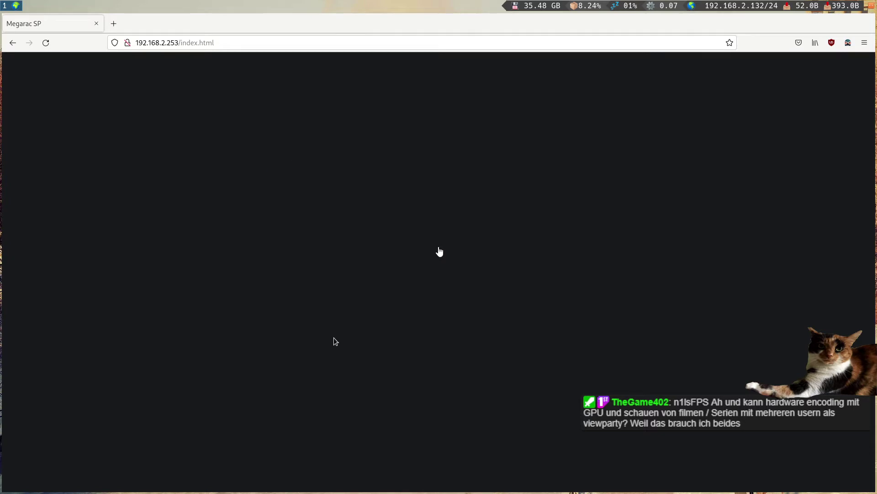
- Open the 192.168.2.253 management page address in Chromium, then close Firefox
left_click(201, 47)
key("ctrl+c")
key("super+d")
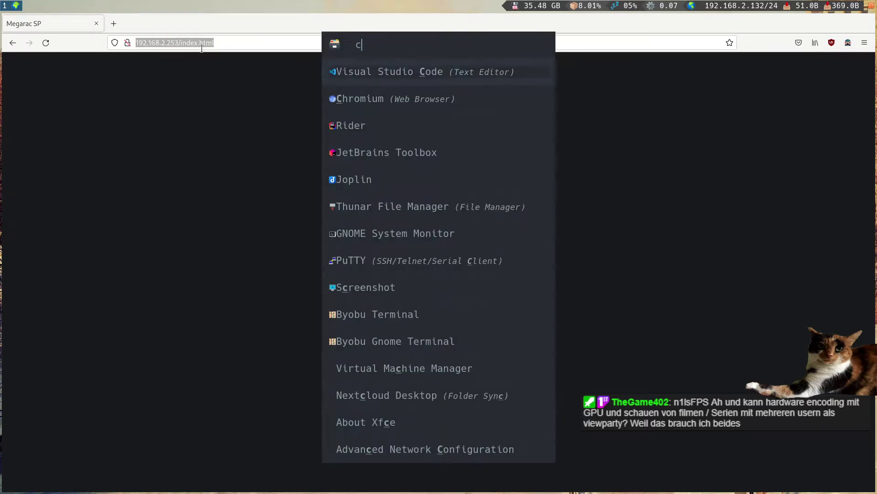
type("chrom")
key("Return")
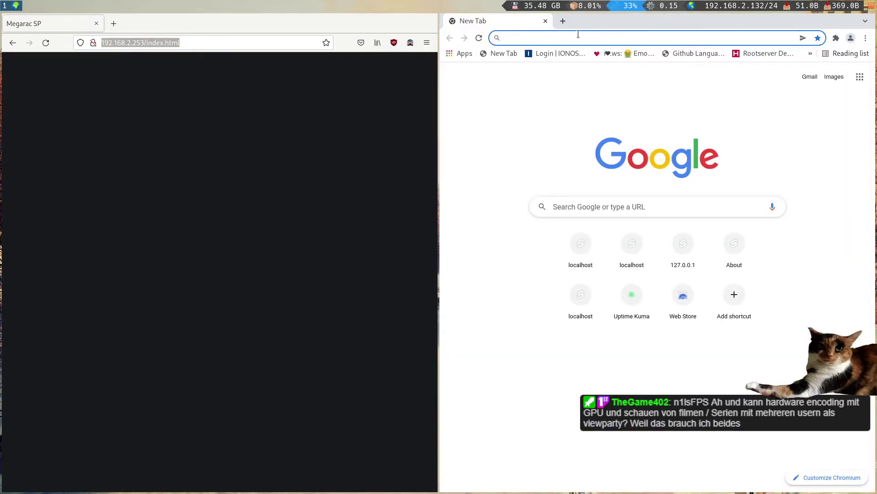
key("ctrl+v")
key("Return")
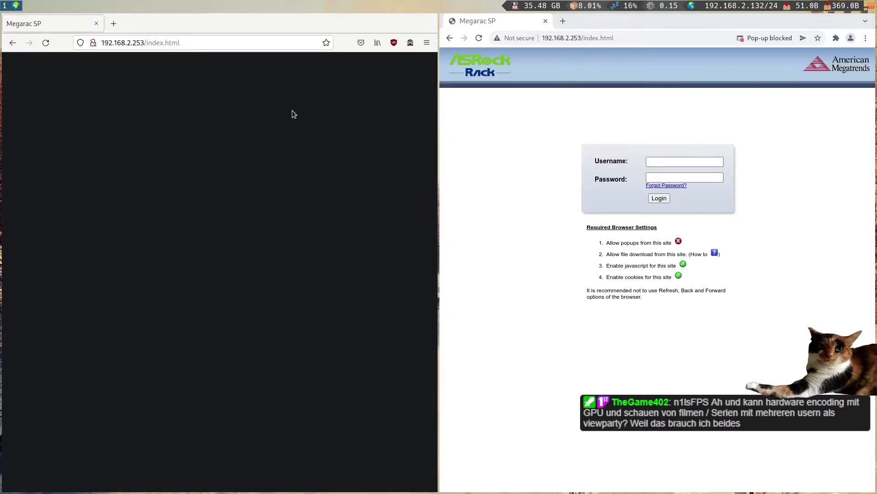
key("super+shift+q")
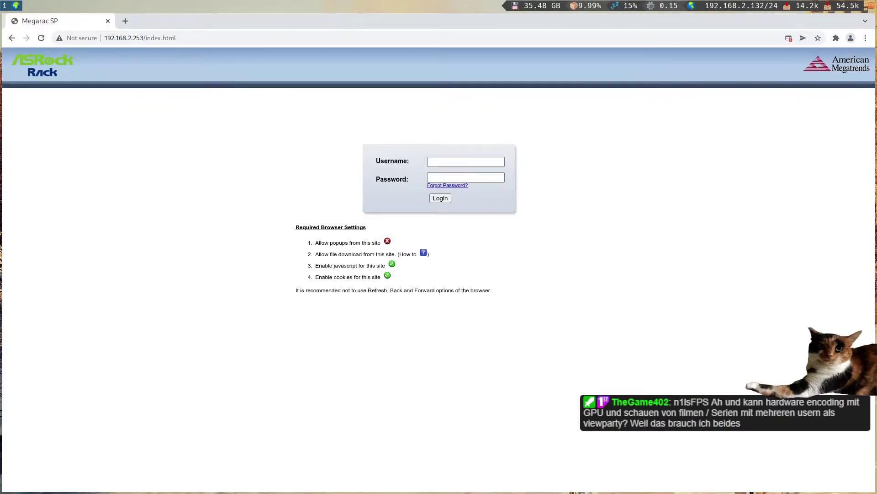
- Focus the Username field on the Megarac SP login form and dismiss the saved-username suggestion
left_click(462, 160)
left_click(443, 160)
left_click(443, 160)
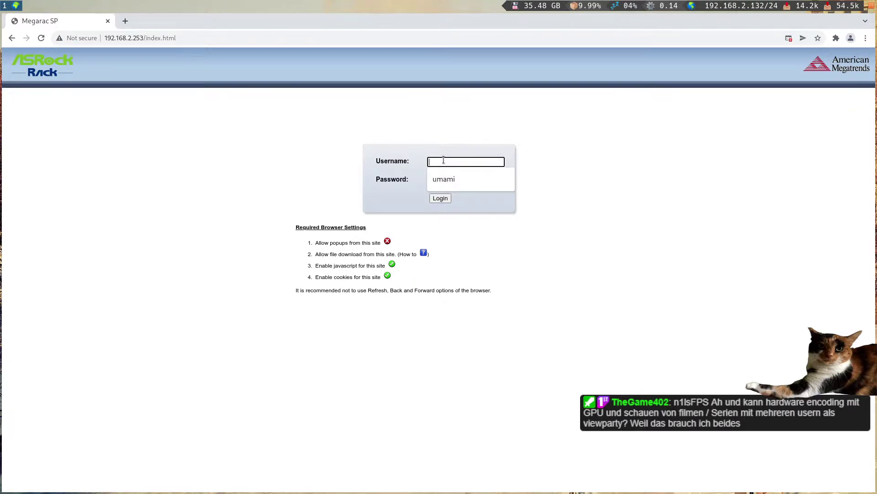
left_click(435, 136)
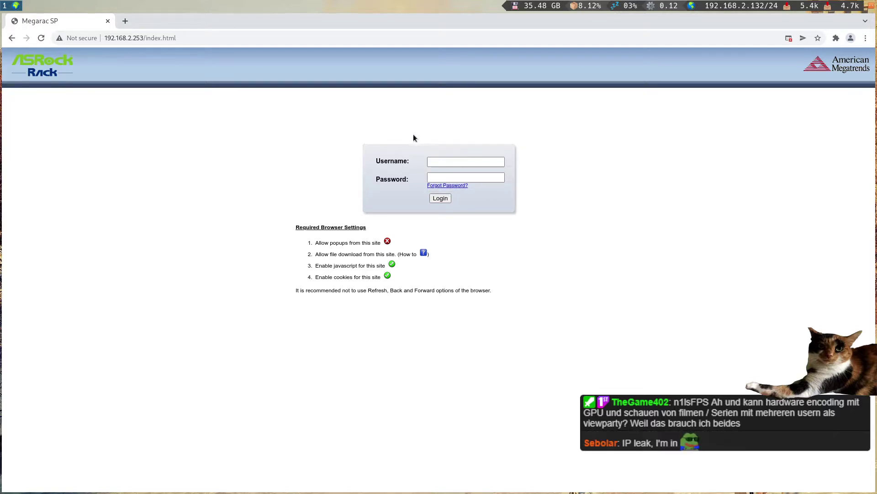
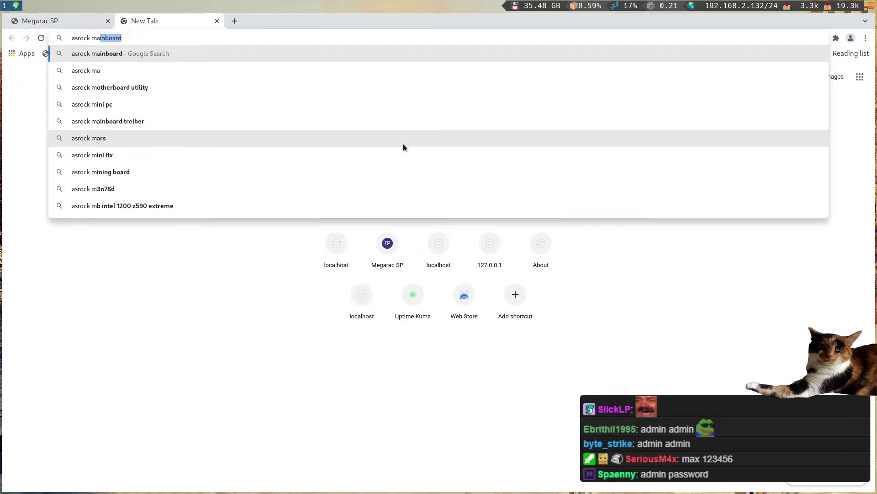
- Search Google for 'asrock rack sfp' and open the ASRock Rack D1541D4U-2O8R result
key("Return")
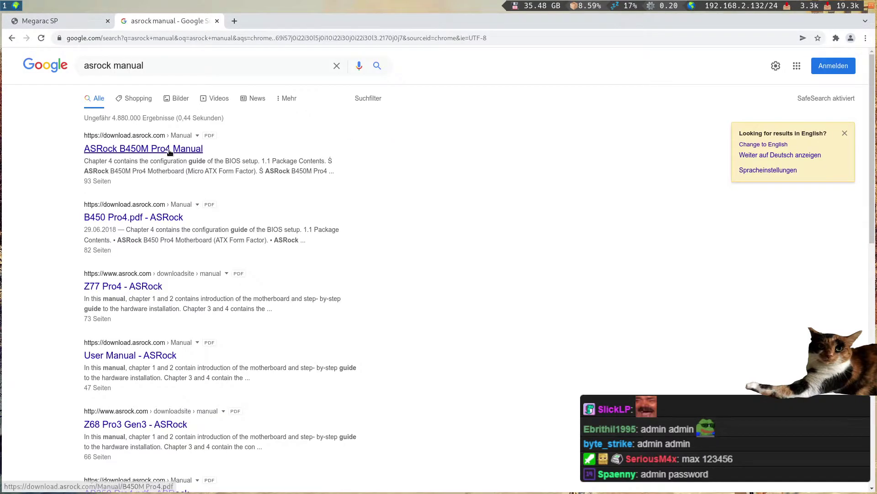
double_click(150, 68)
type("rack ")
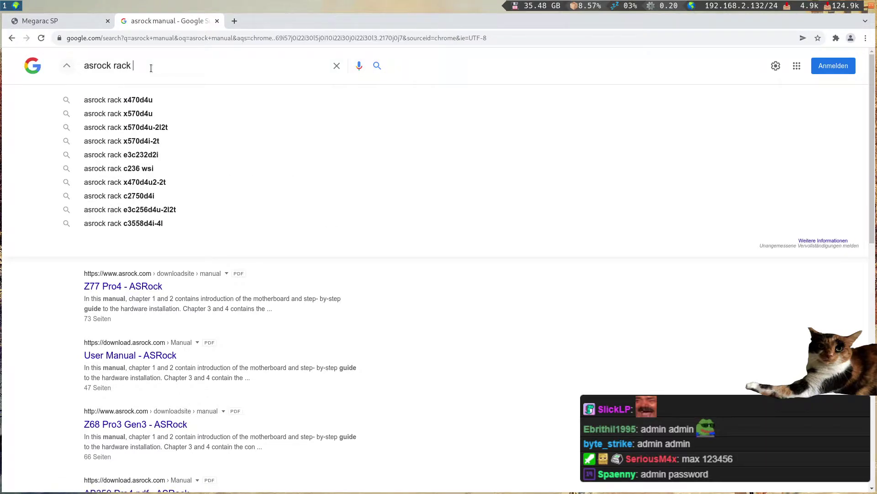
type("spf")
key("BackSpace")
key("BackSpace")
type("fp")
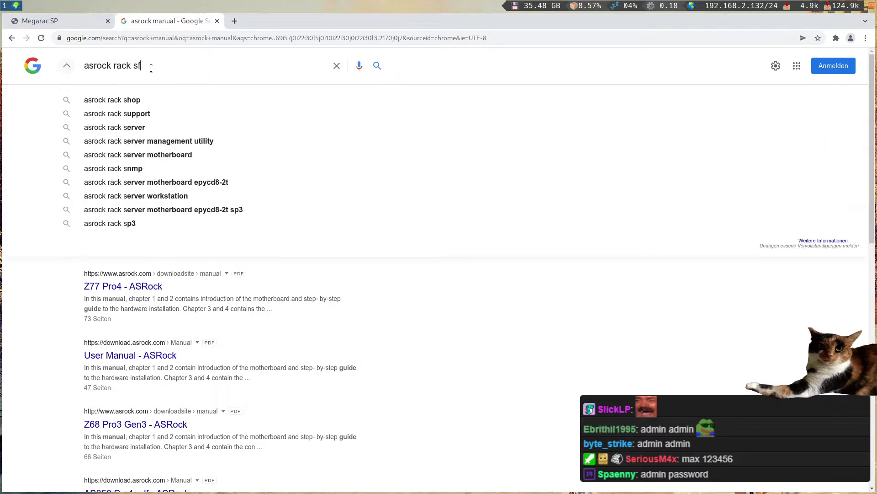
key("Return")
left_click(159, 178)
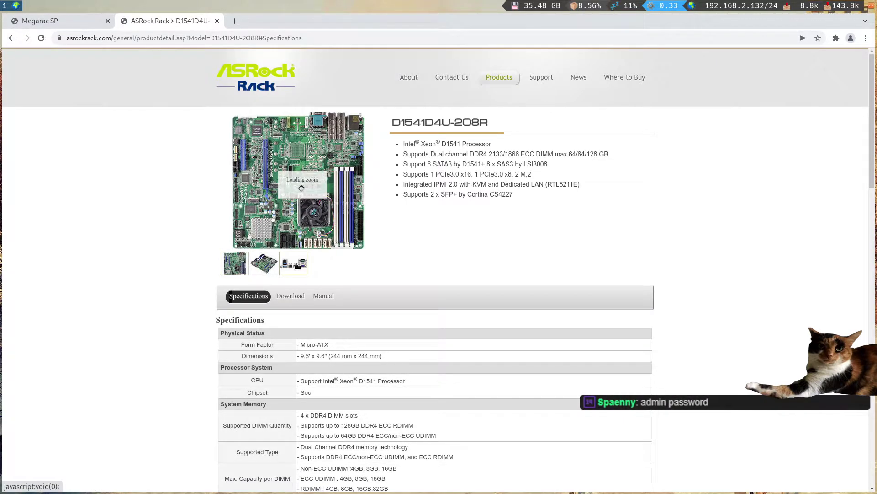
- Browse the board's rear I/O and angled product photos
left_click(297, 267)
mouse_move(292, 206)
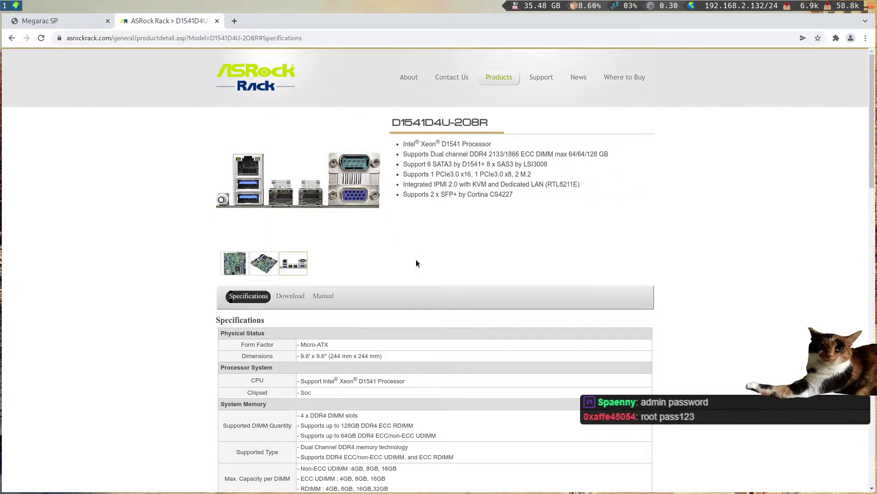
left_click(265, 267)
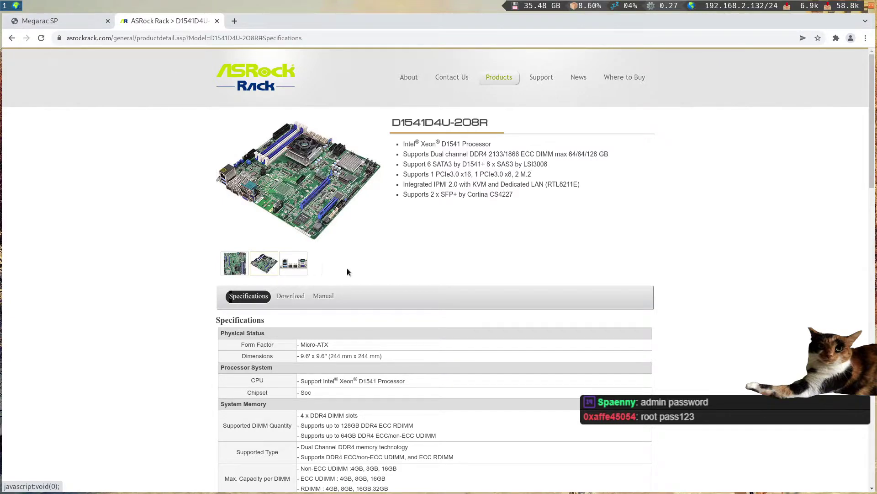
- Open the IPMI Configuration Guide and User Manual PDFs in new tabs from the Manual list
left_click(323, 296)
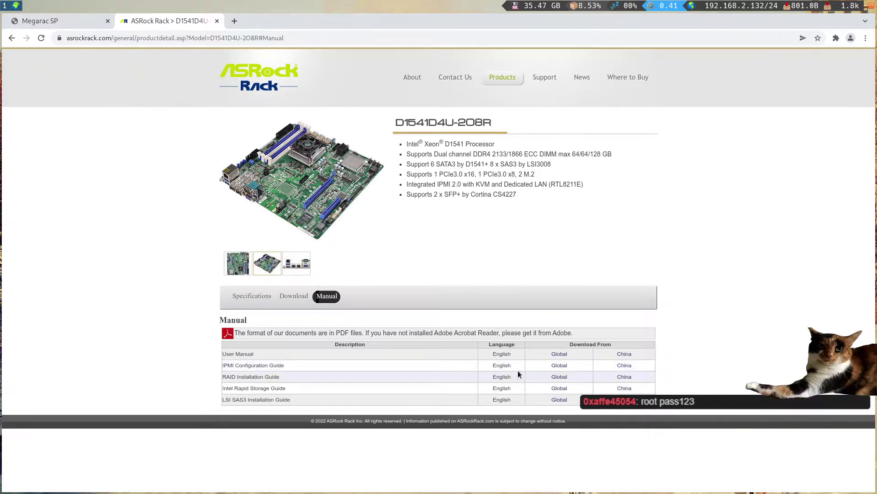
middle_click(560, 365)
middle_click(559, 354)
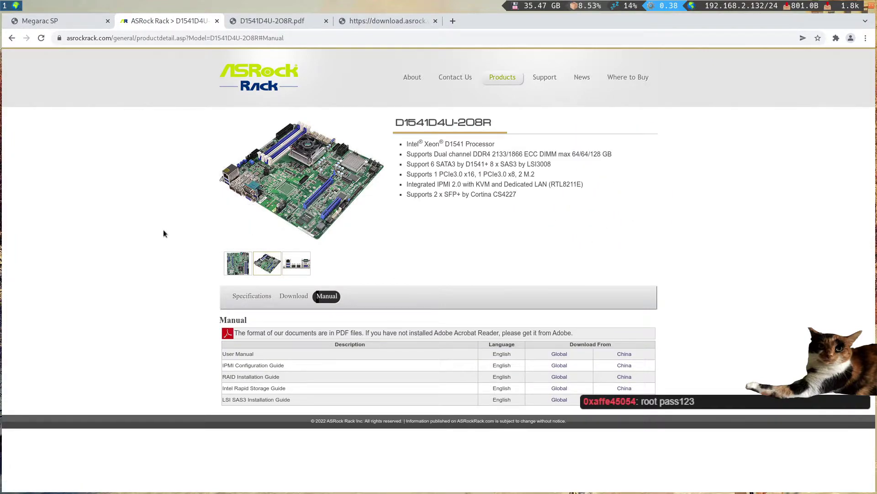
- Look over the IPMI Configuration Guide and the 93-page User Manual PDFs
left_click(277, 22)
left_click(351, 21)
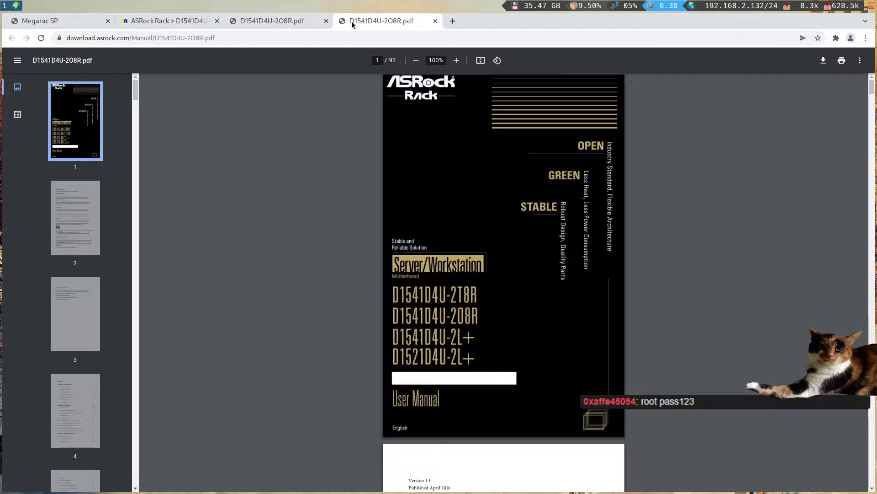
scroll(299, 175, "up", 3)
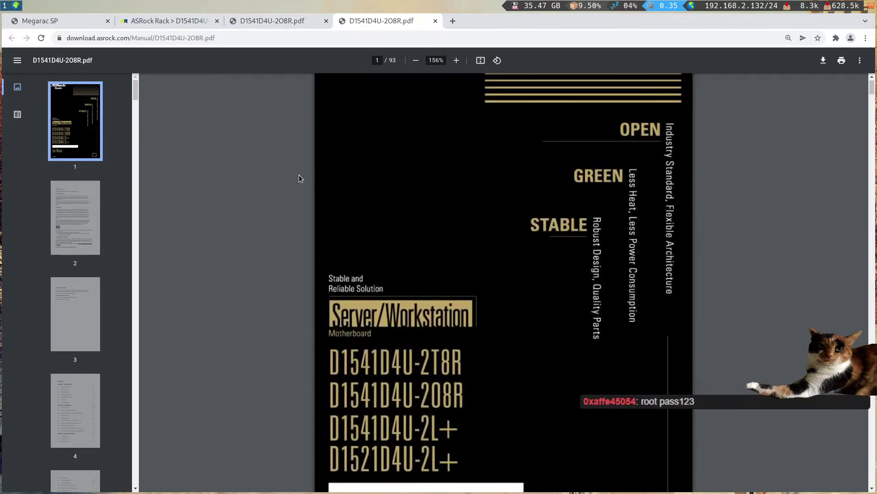
scroll(299, 174, "down", 4)
scroll(299, 175, "up", 7)
scroll(299, 174, "up", 5)
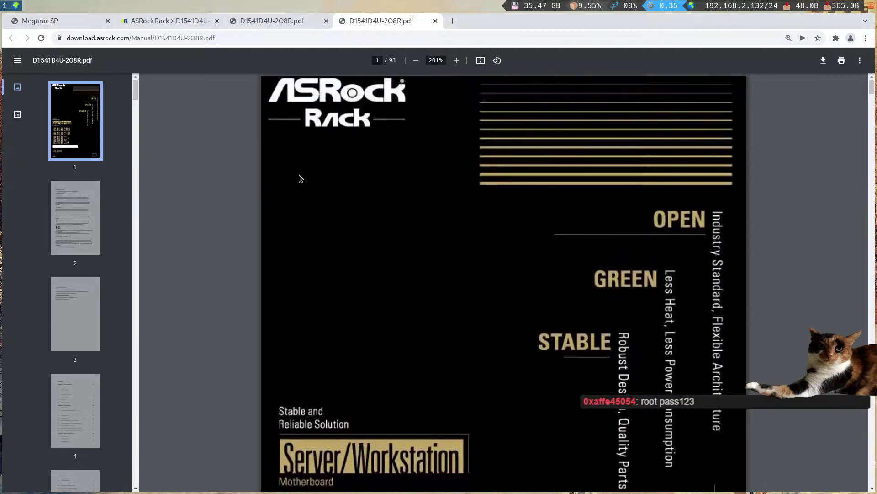
- Jump to the Login page section of the IPMI Configuration Guide
left_click(240, 24)
scroll(418, 326, "up", 1)
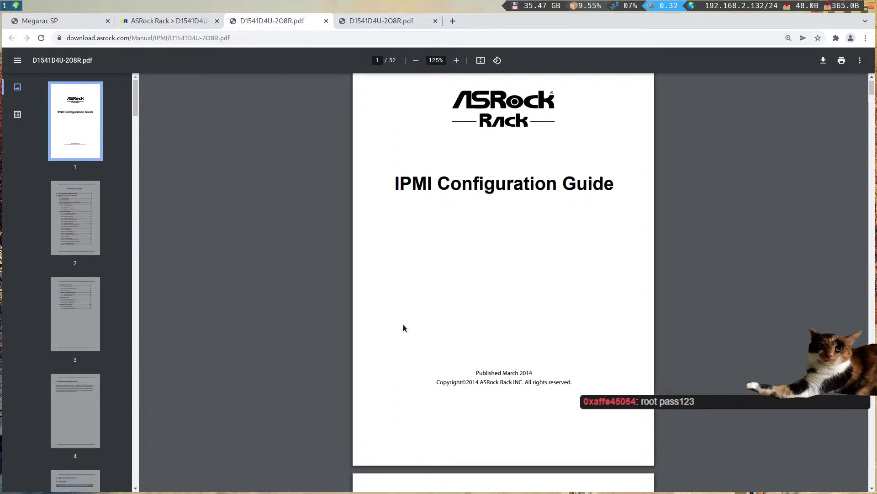
scroll(293, 337, "down", 4)
scroll(293, 337, "down", 3)
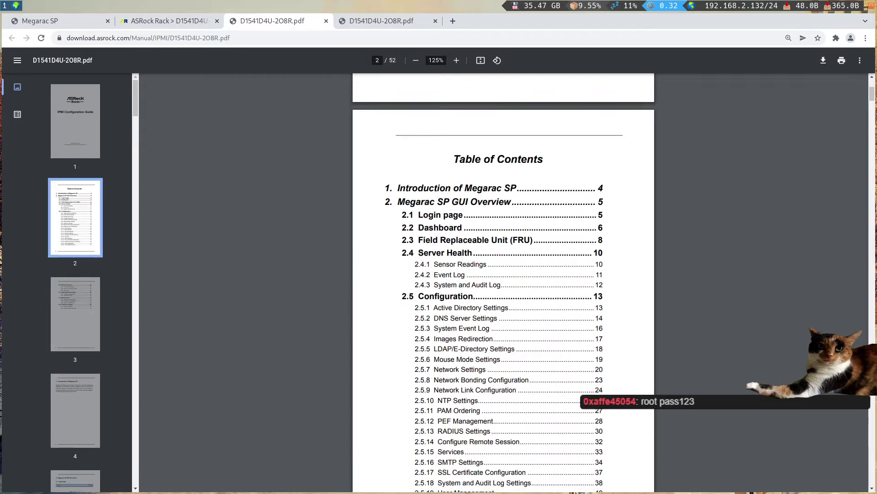
left_click(455, 217)
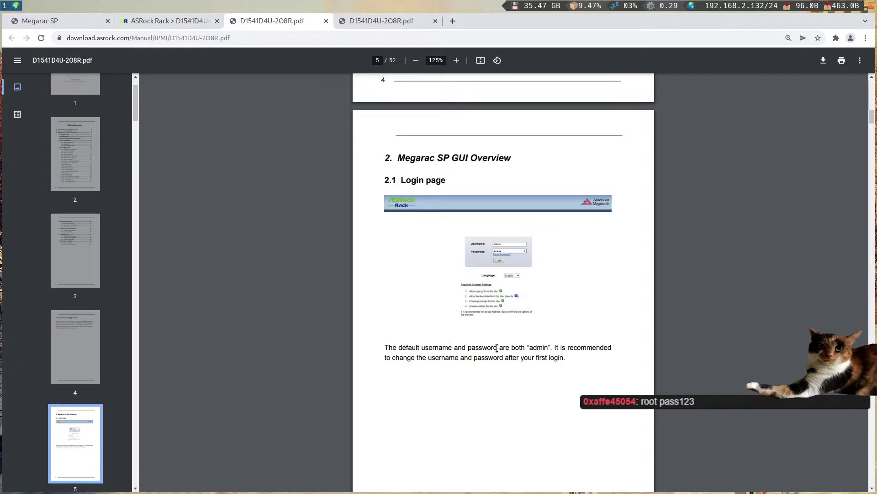
- Attempt a Forgot Password reset on the BMC login, dismissing the email-not-configured notice
left_click(54, 21)
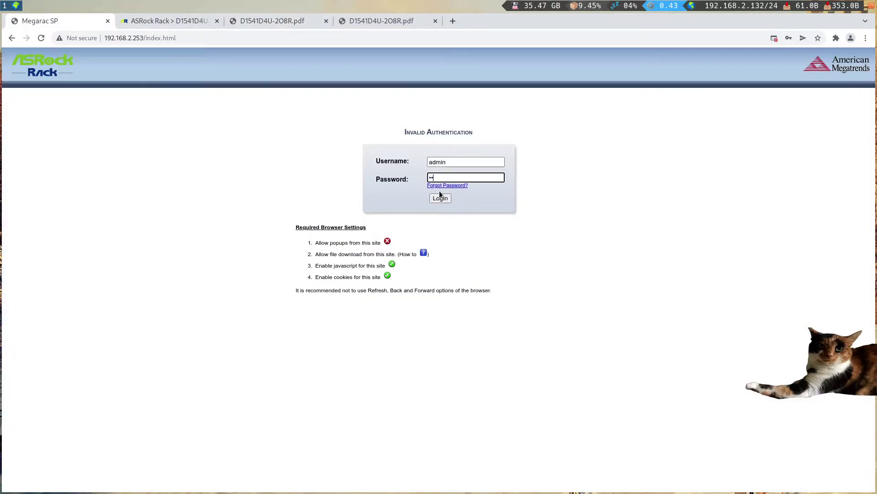
key("Return")
left_click(450, 185)
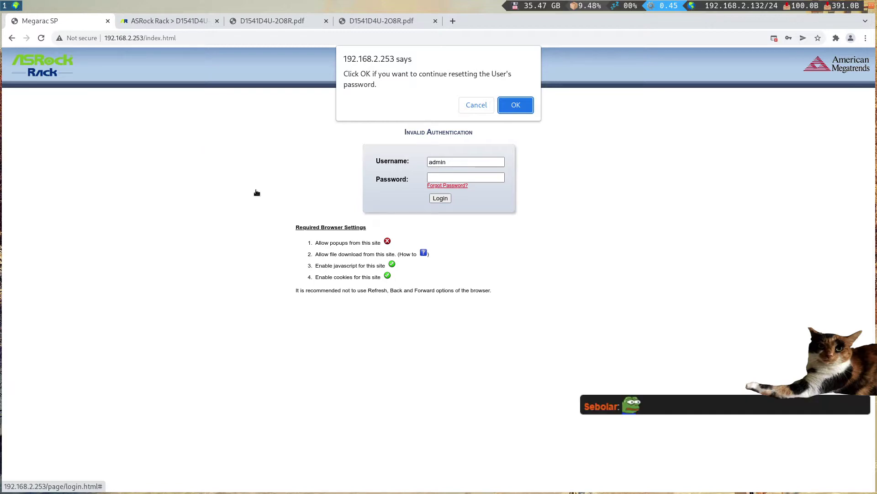
left_click(513, 107)
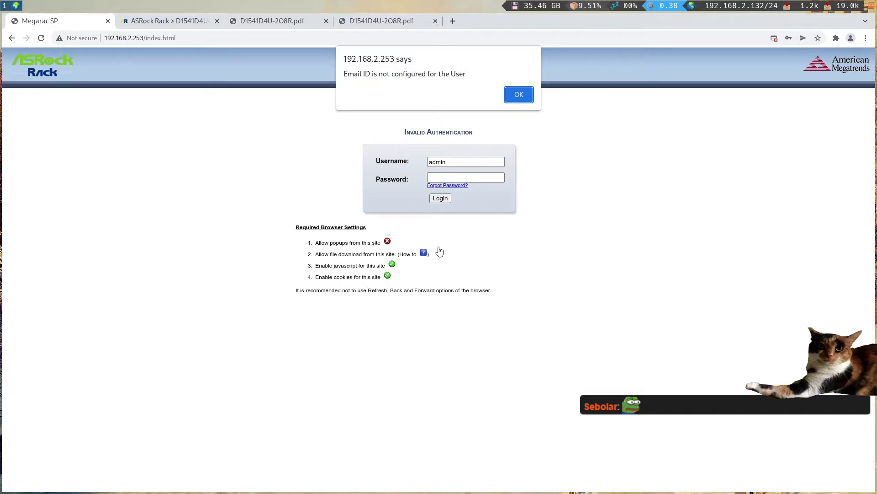
left_click(525, 95)
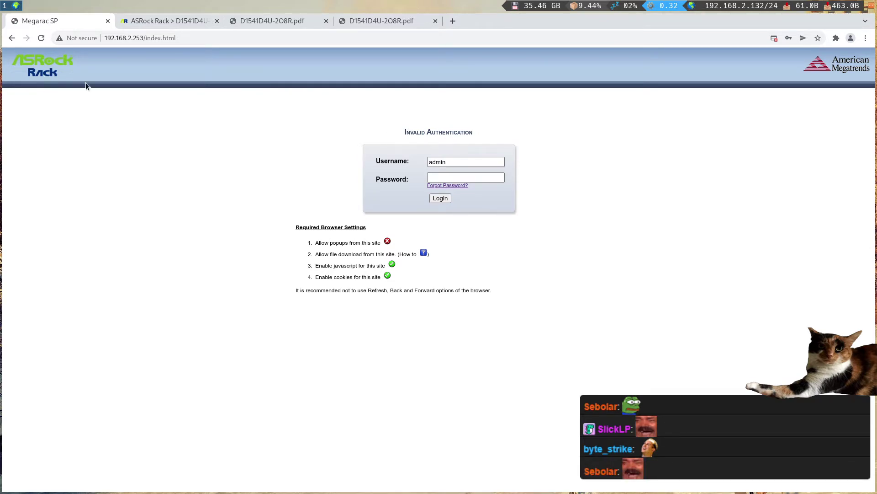
- Enter the account password and log in to the BMC Dashboard
left_click(448, 178)
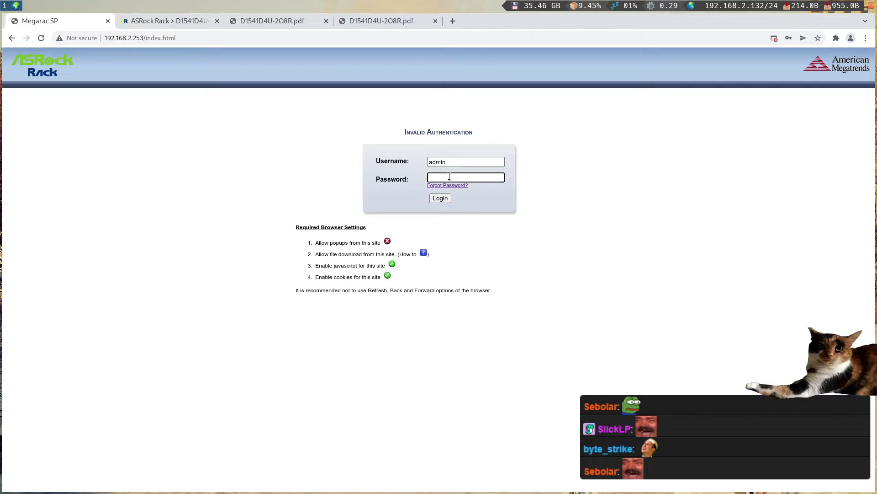
type("admi******")
key("Return")
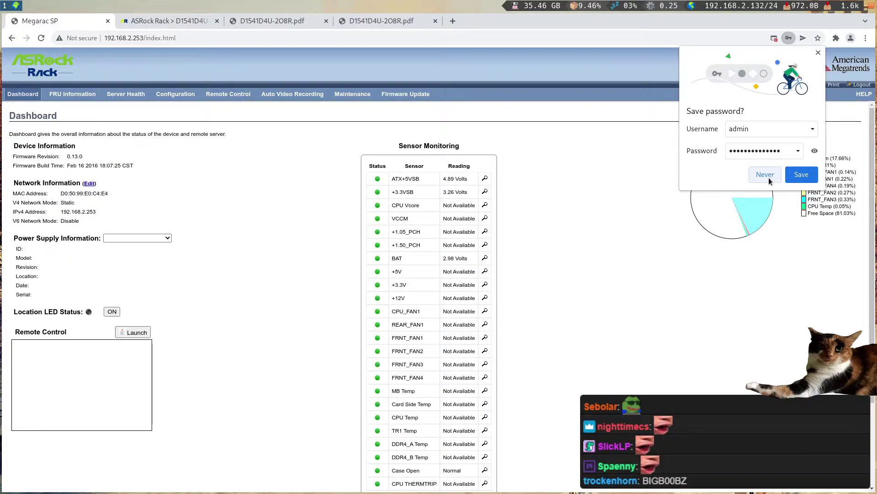
- Dismiss the save-password prompt and review the Dashboard's network mode and IPv4 address
left_click(802, 174)
left_click(387, 39)
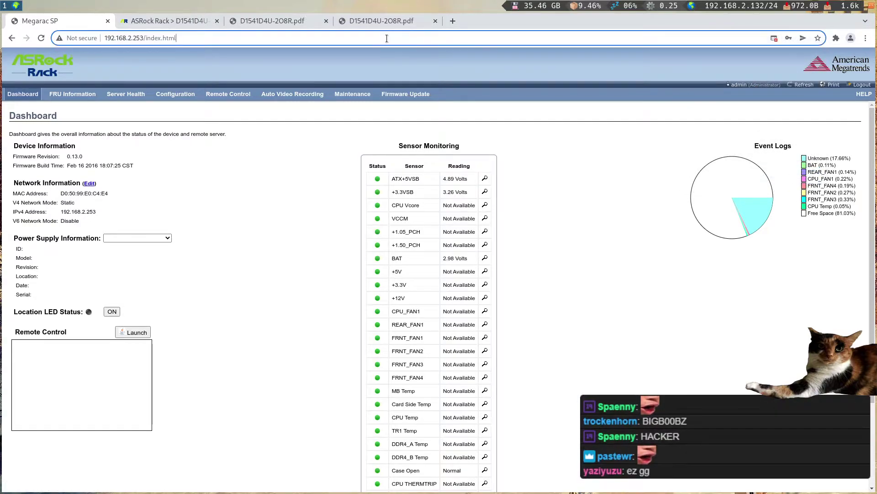
left_click(295, 244)
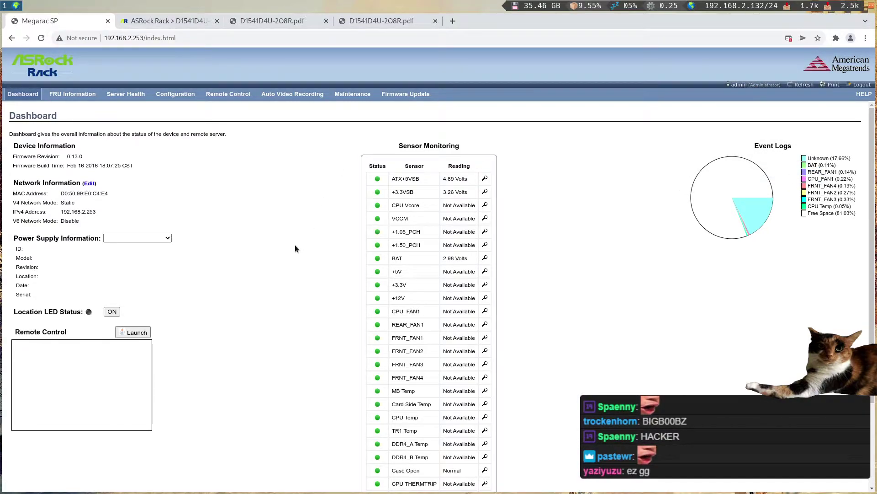
left_click_drag(141, 213, 136, 200)
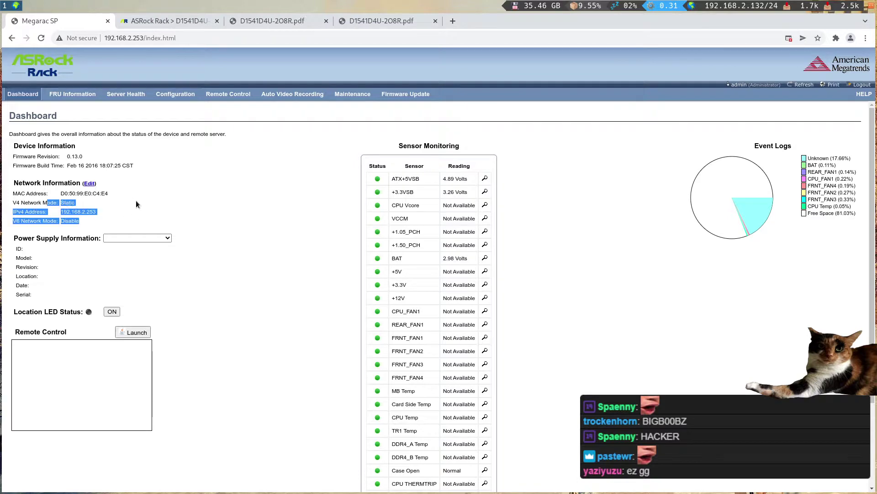
- Inspect the FRU page's board product name, part number and 2012 manufacture date
left_click(72, 94)
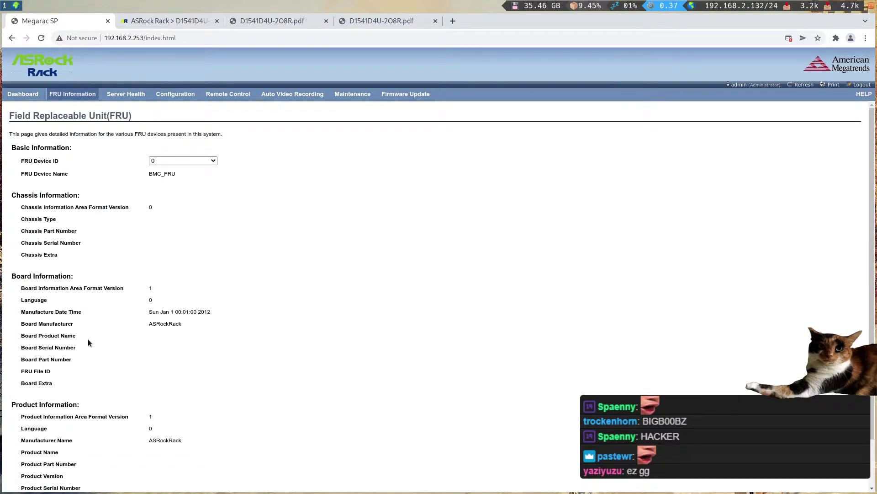
triple_click(30, 335)
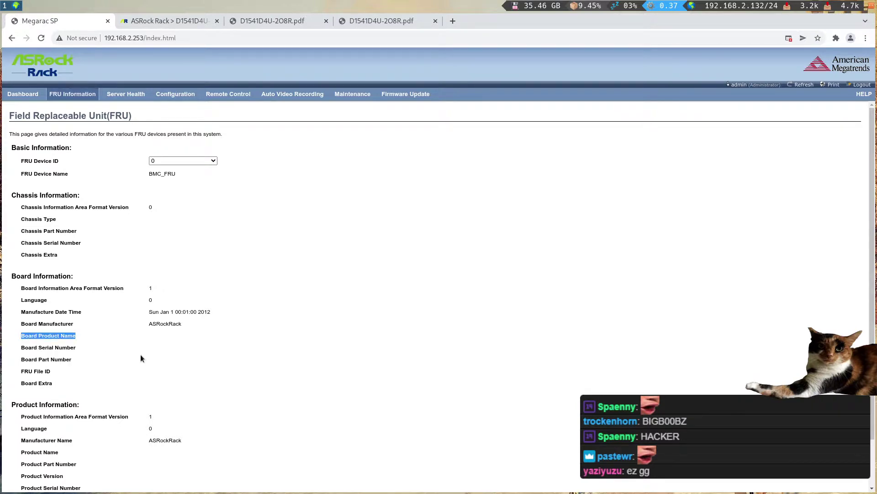
left_click(63, 345)
left_click_drag(51, 360, 93, 359)
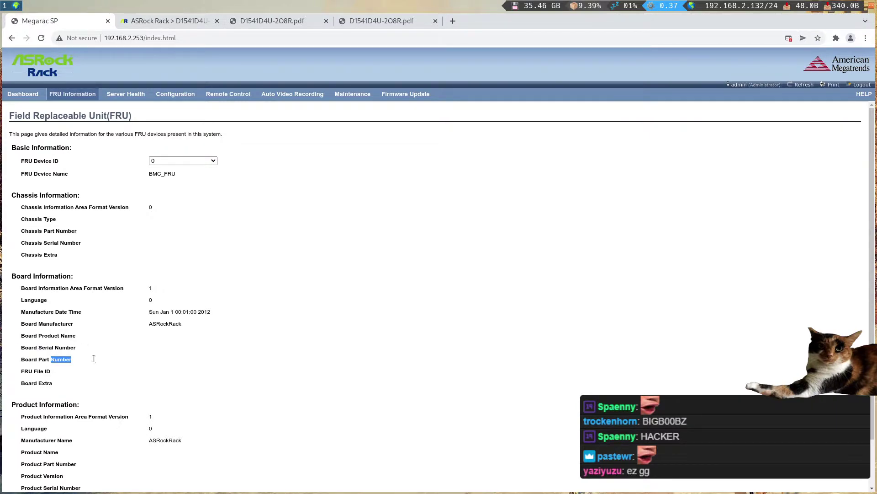
left_click(136, 356)
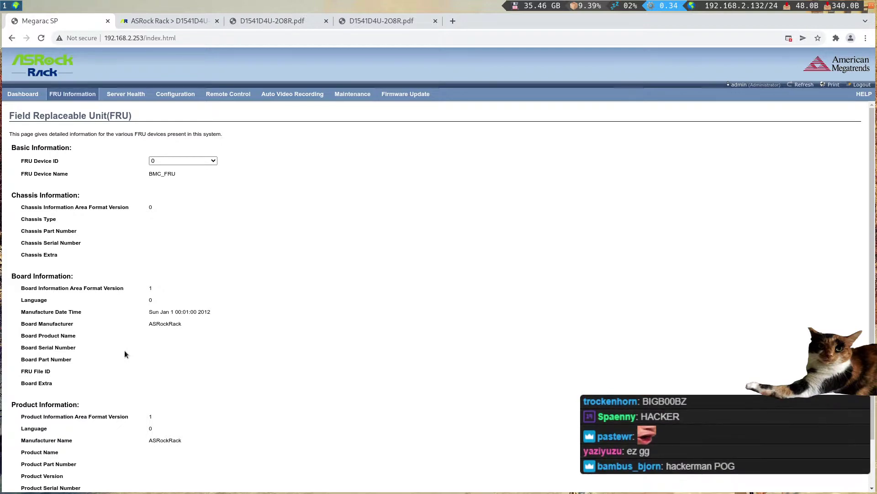
double_click(201, 313)
left_click_drag(149, 313, 171, 312)
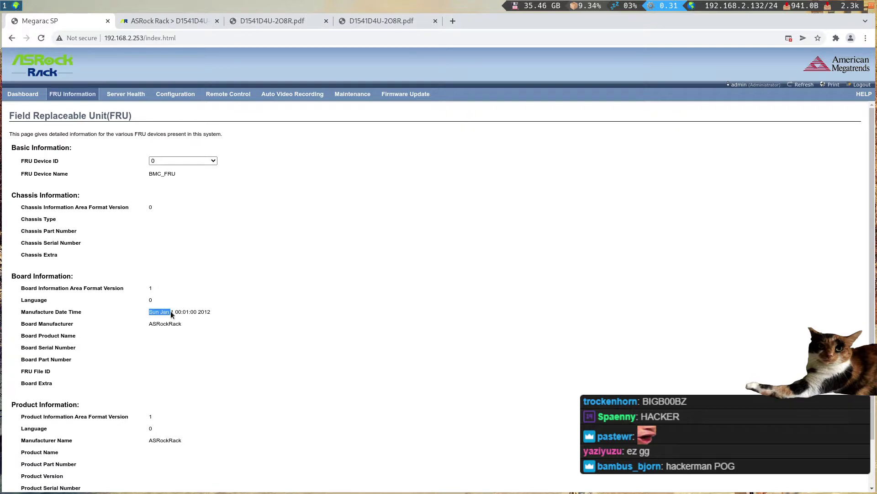
left_click(216, 311)
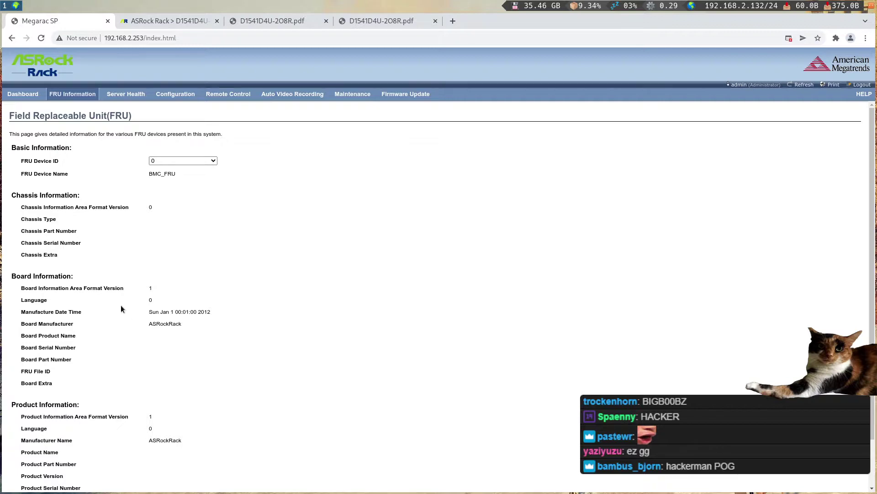
scroll(122, 307, "down", 2)
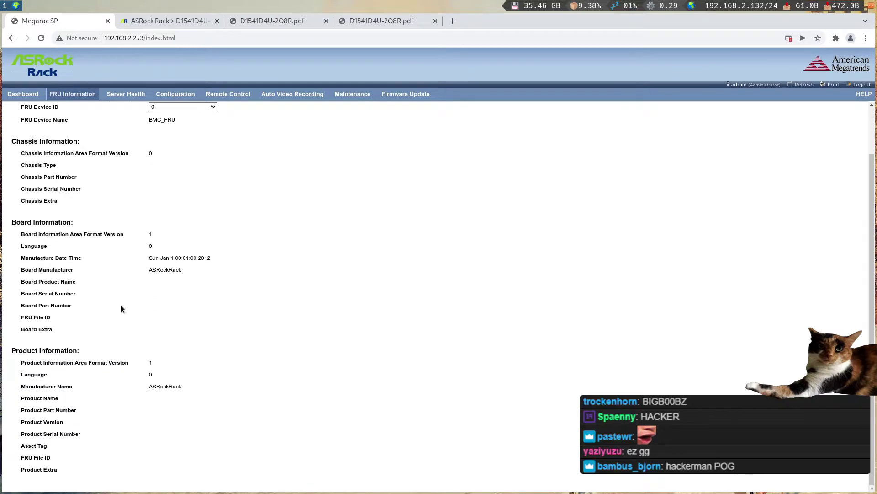
scroll(121, 305, "up", 2)
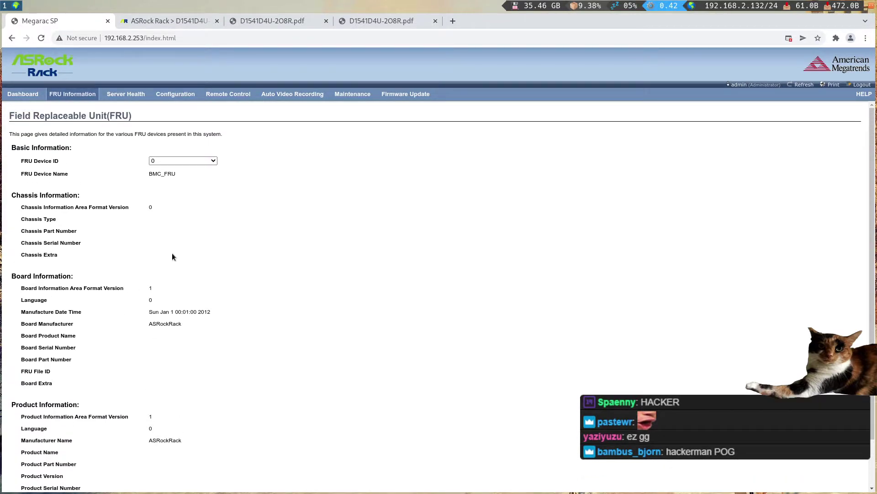
- Check Server Health > Sensor Readings, return to the Dashboard, and launch the remote console
mouse_move(135, 96)
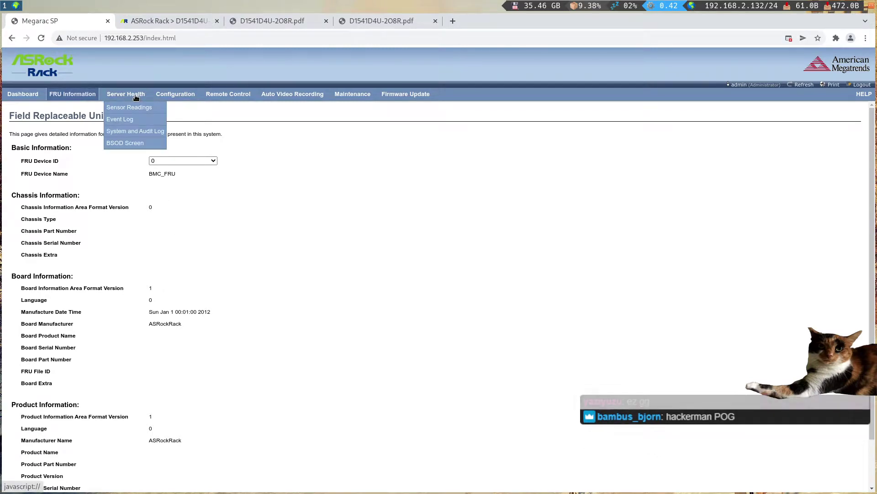
left_click(132, 107)
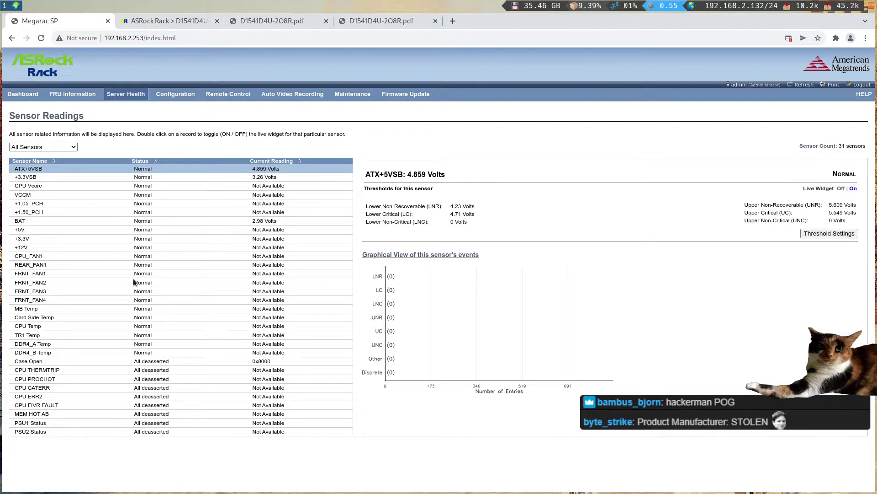
left_click(26, 94)
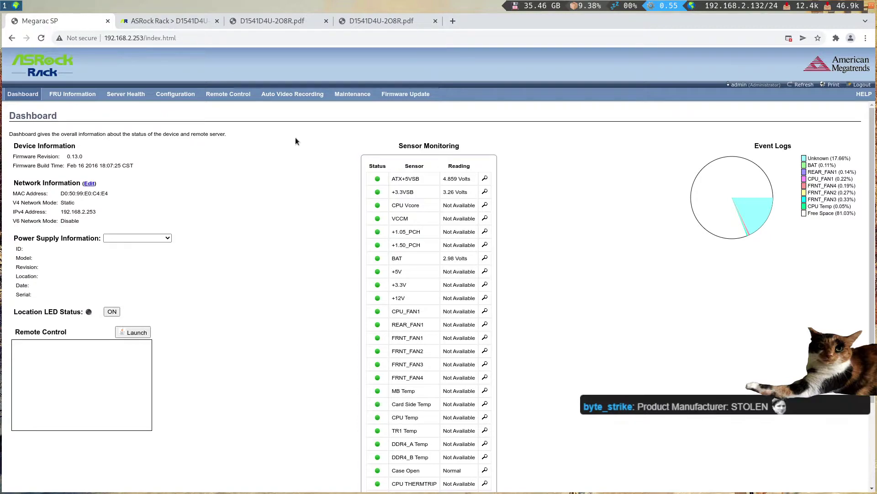
left_click(137, 332)
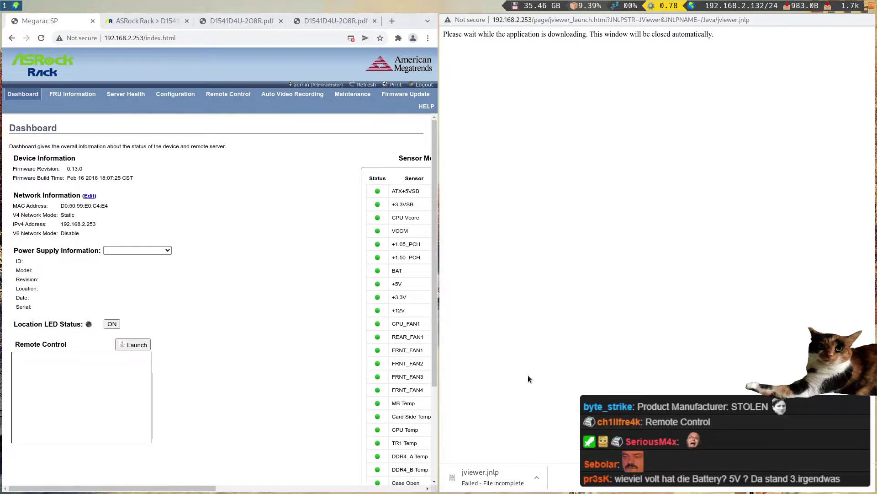
- Retry the remote console launch and reload its download page in Chromium
key("ctrl+w")
left_click(137, 332)
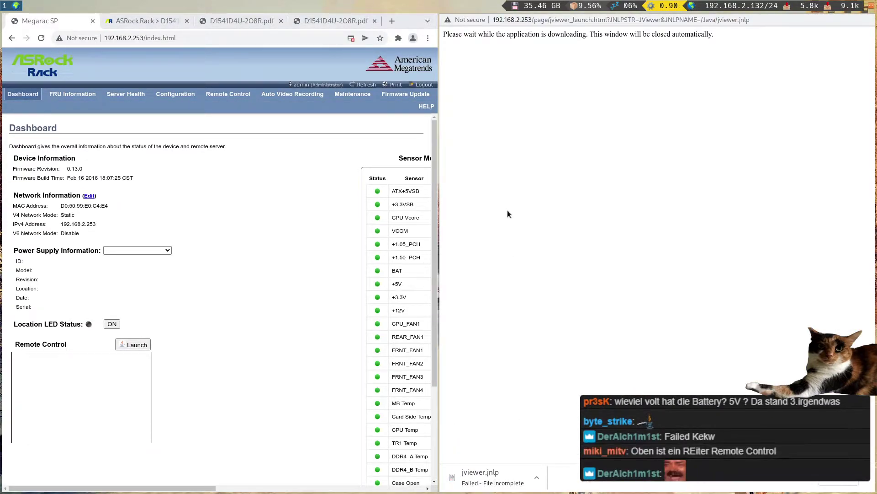
left_click(544, 21)
key("Return")
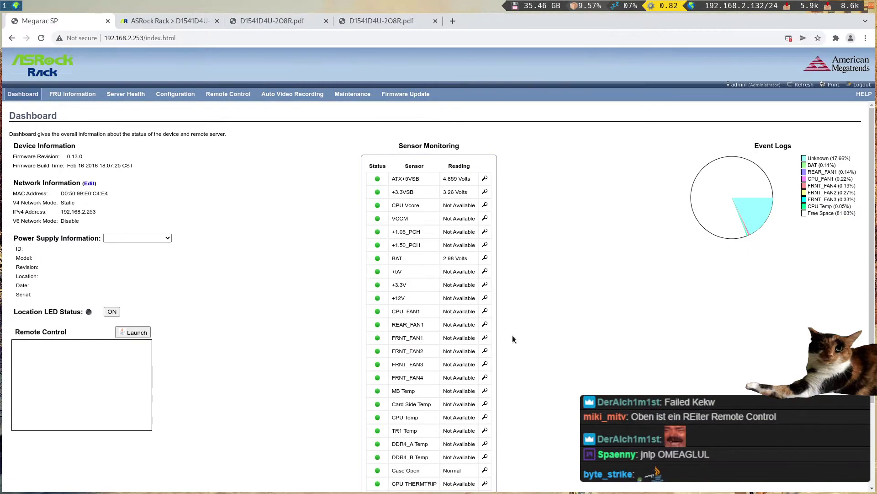
- Copy the BMC web address and load its login page in Firefox
left_click(195, 39)
key("ctrl+c")
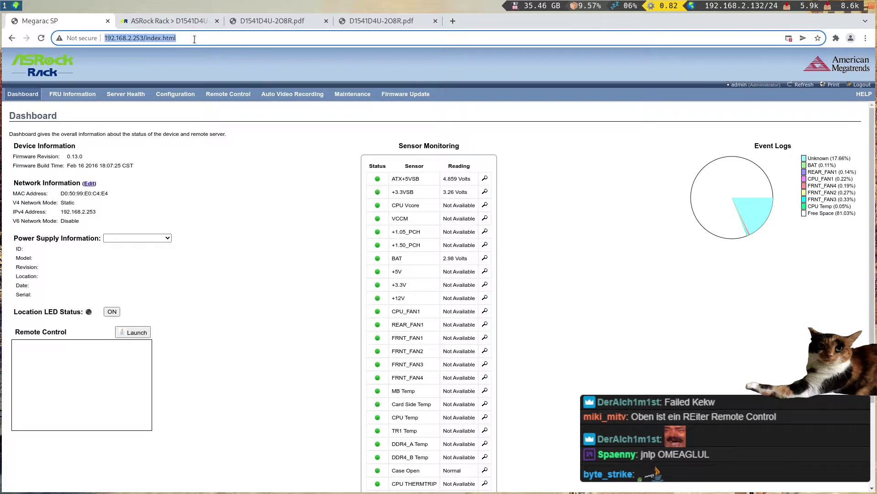
key("super+d")
key("Escape")
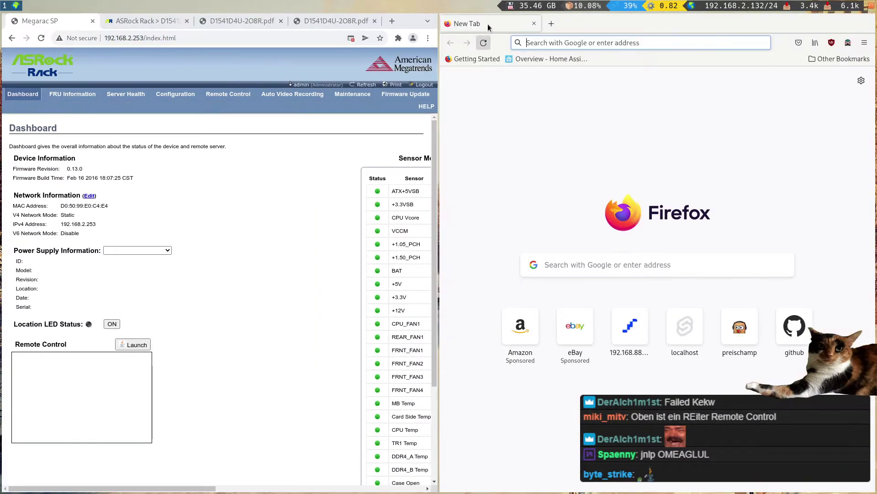
key("ctrl+v")
key("Return")
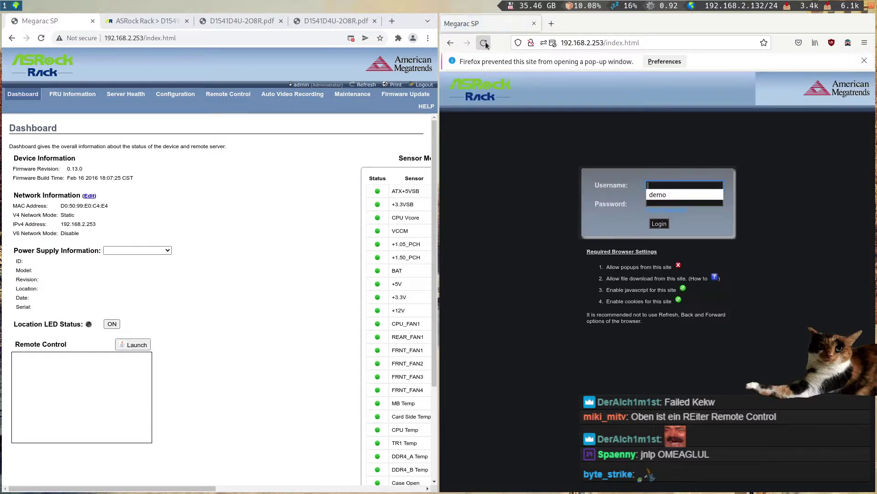
- Turn off Dark Reader for the BMC site and allow its pop-ups in Firefox
left_click(485, 43)
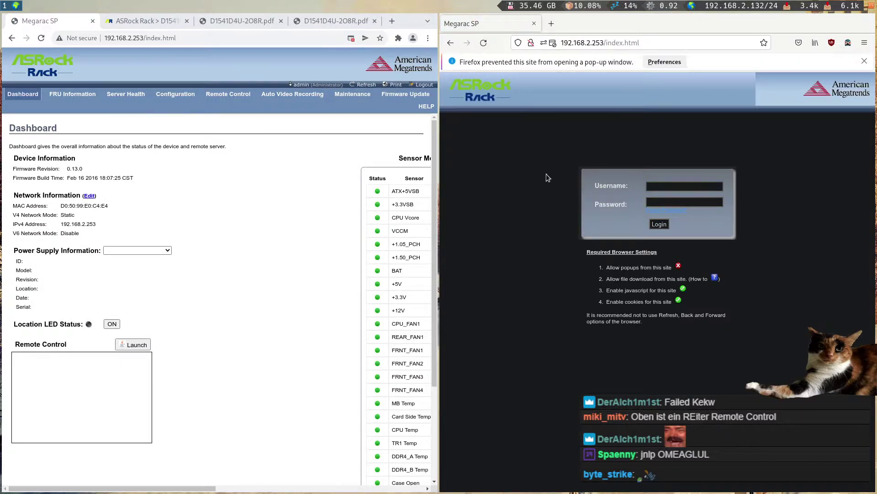
left_click(672, 186)
left_click(848, 42)
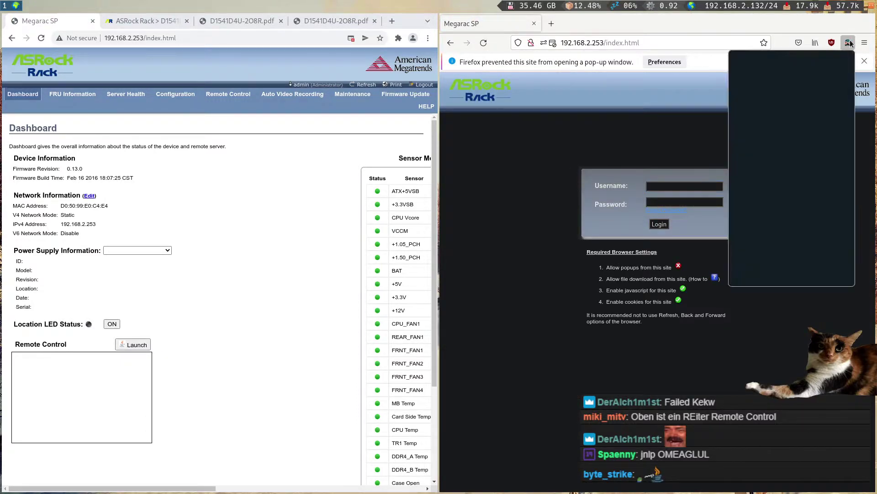
left_click(768, 79)
left_click(590, 149)
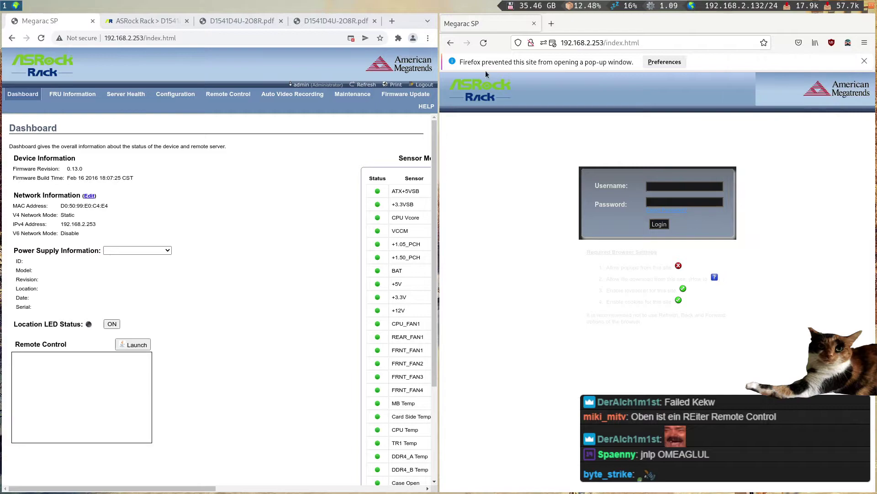
left_click(483, 43)
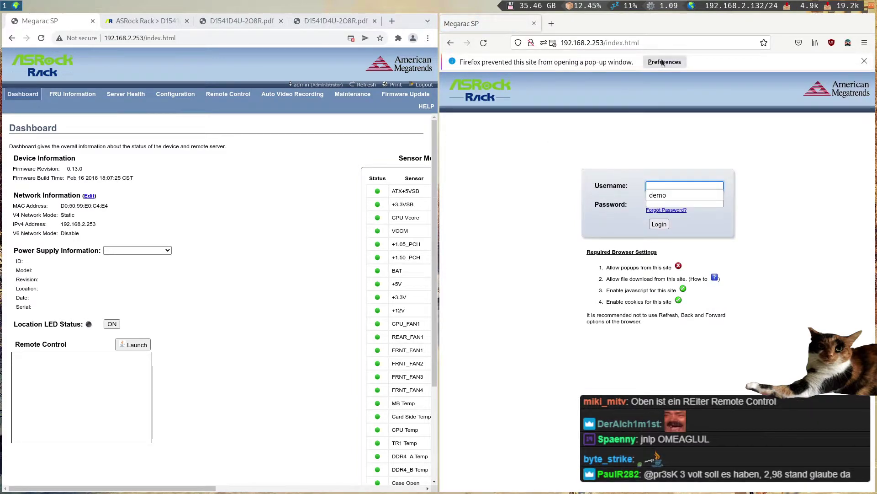
left_click(665, 62)
left_click(657, 75)
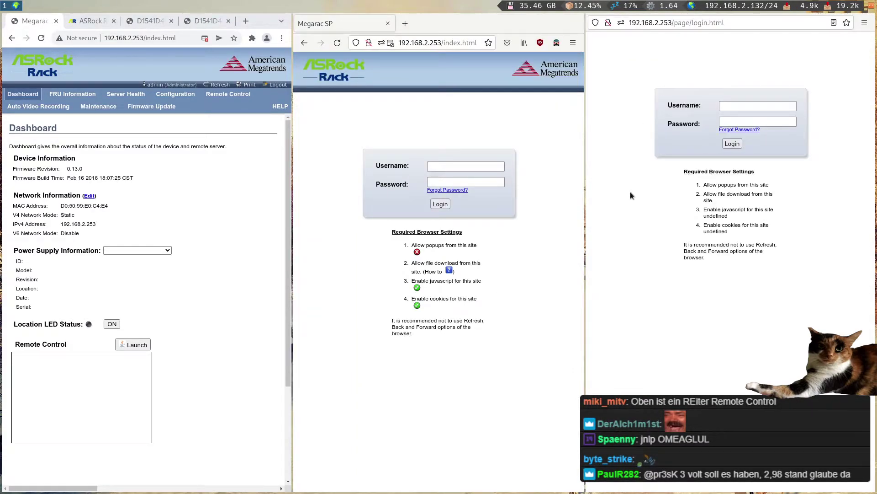
key("ctrl+w")
- Log in to the BMC in Firefox as admin with the account password
left_click(650, 169)
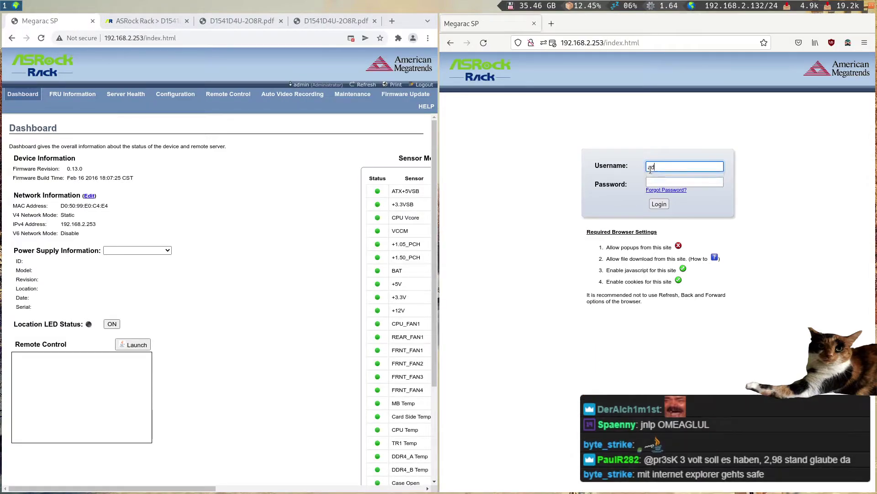
key("Tab")
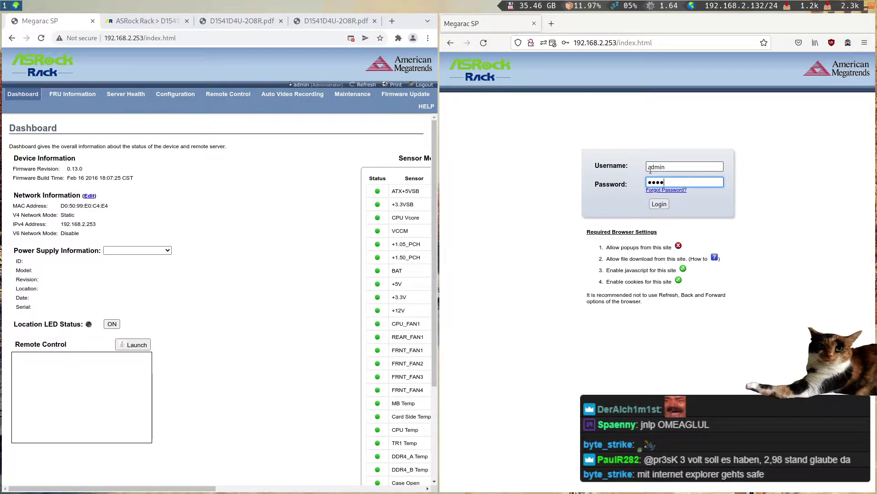
key("Return")
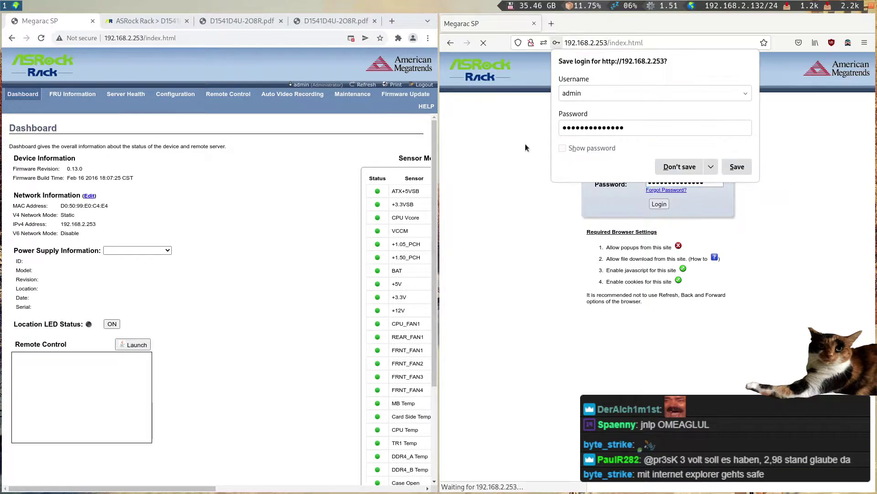
left_click(679, 167)
- Launch the remote console from Firefox and cancel opening jviewer.jnlp
left_click_drag(439, 190, 224, 201)
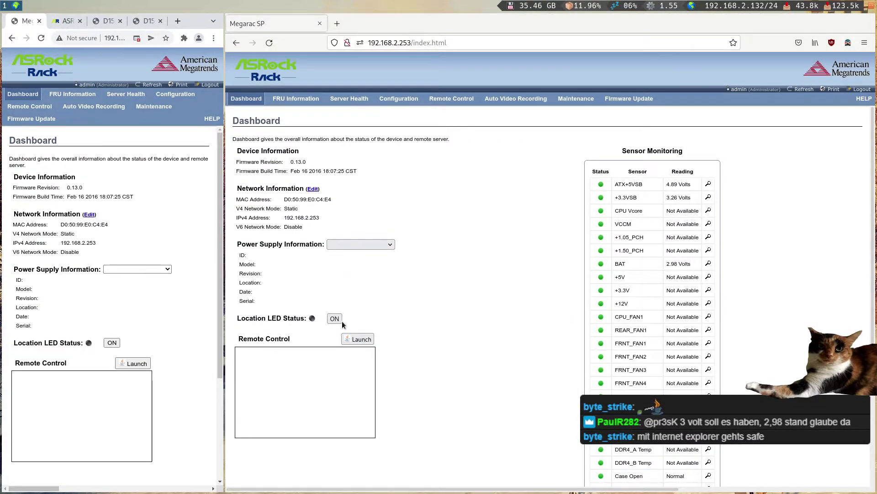
left_click(350, 340)
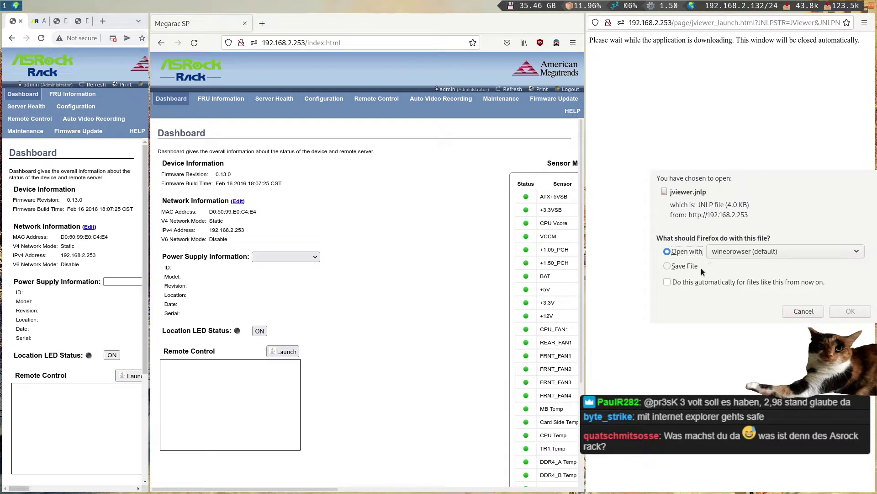
left_click(748, 251)
left_click(793, 218)
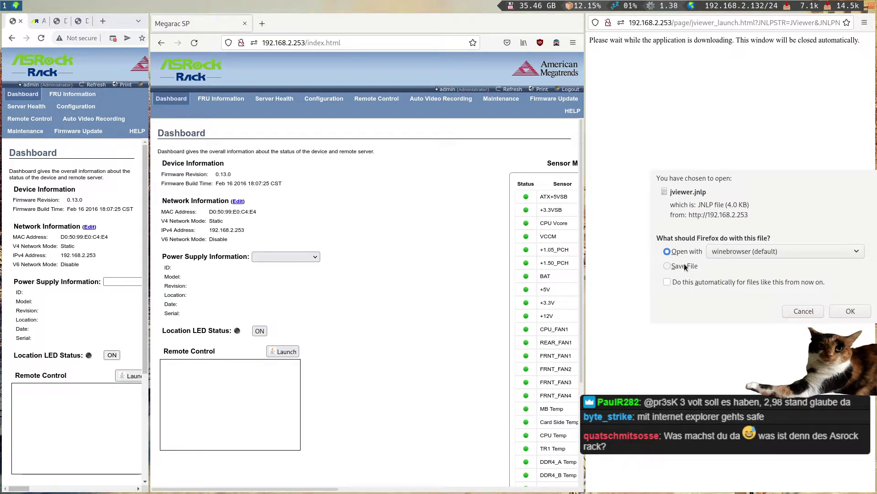
left_click(799, 314)
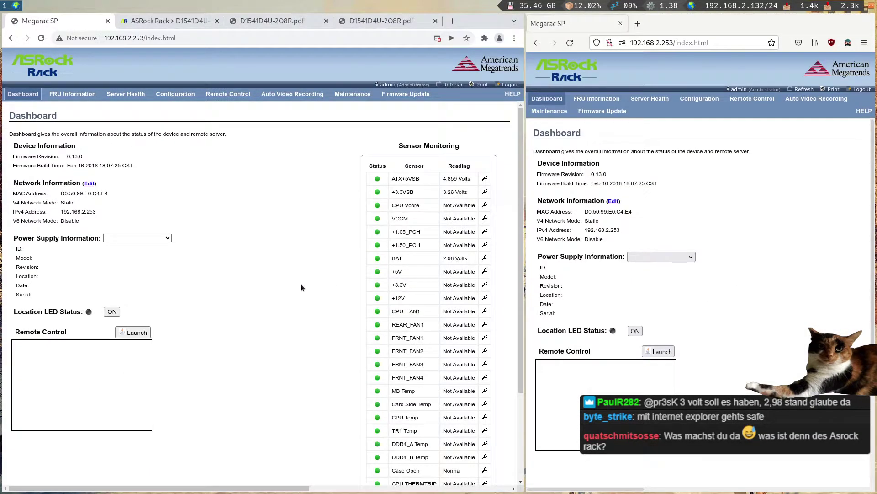
- Search the web for 'jnlp' in a new tab
key("ctrl+t")
type("jn")
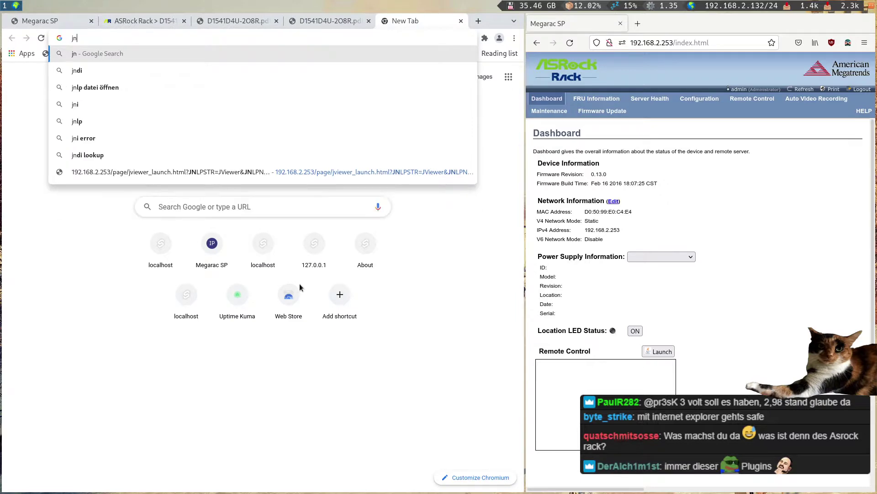
type("lp")
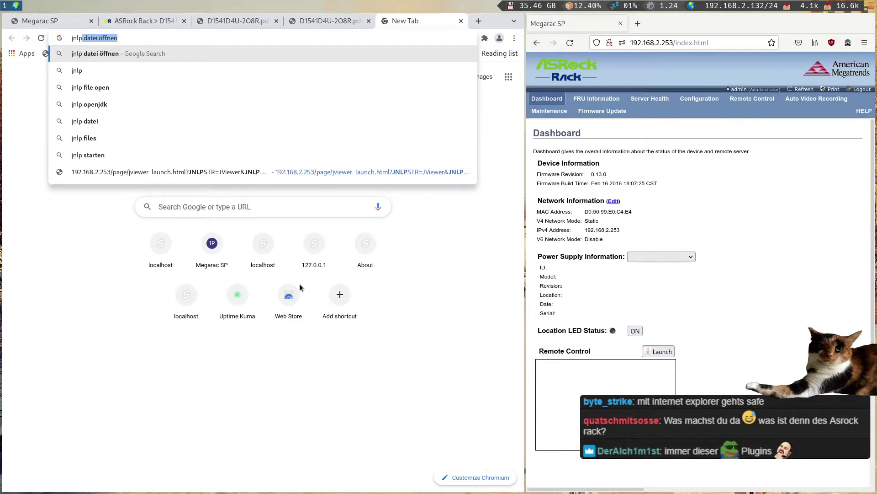
key("Delete")
key("Return")
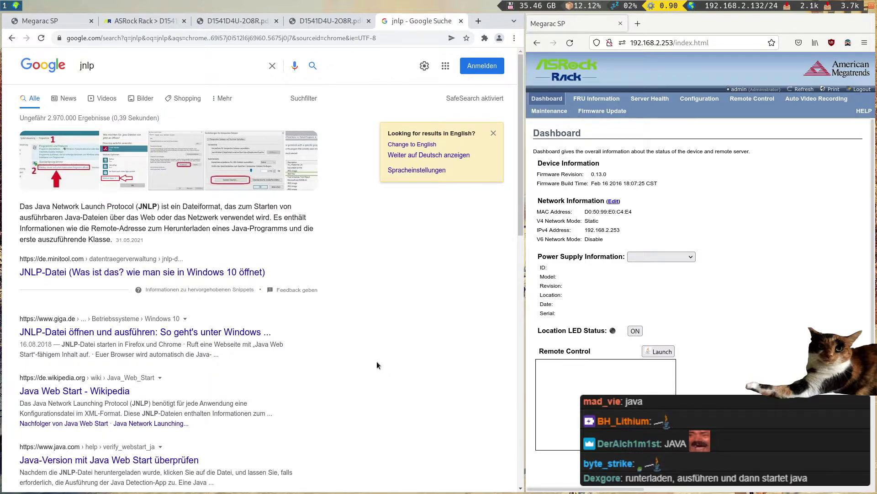
- Back on the ASRock Rack page, view the rear I/O, angled and top-view board photos
left_click(144, 21)
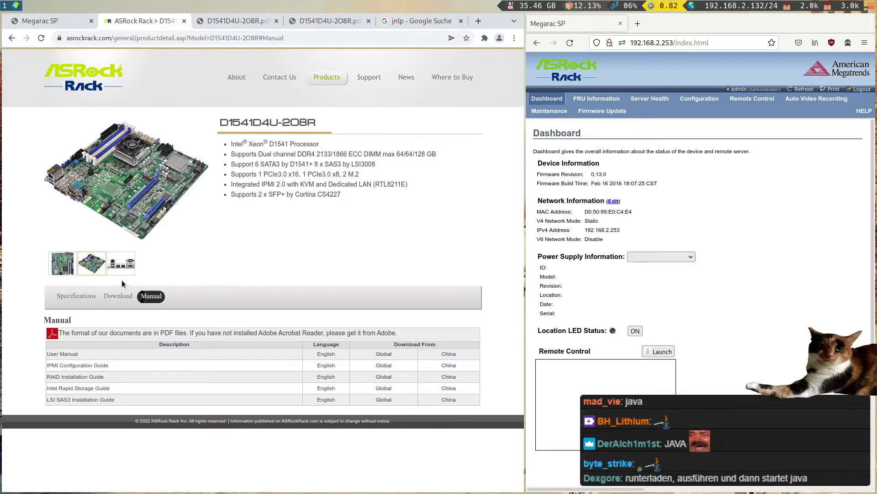
left_click(120, 271)
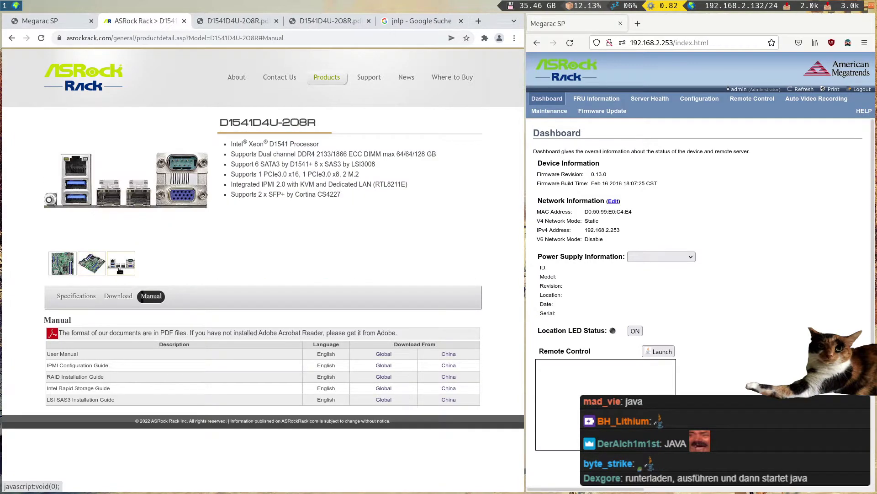
left_click(91, 265)
left_click(62, 264)
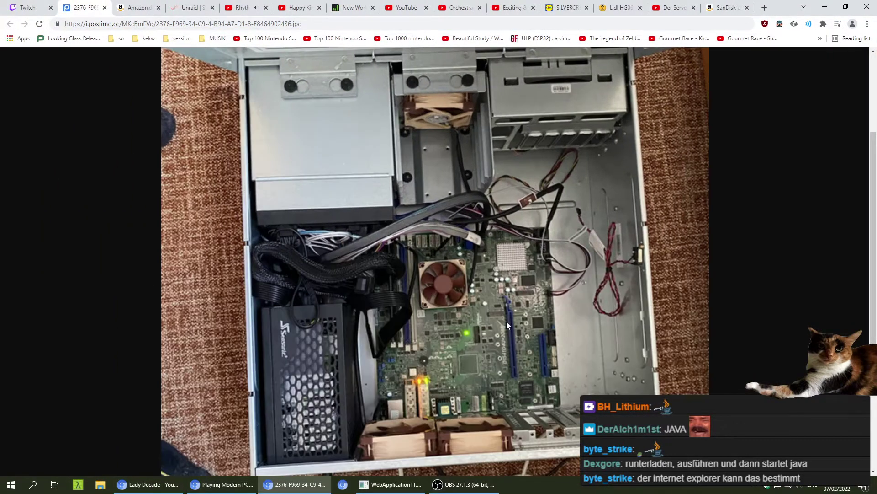
- View the postimg.cc chassis photo at full size and save it as a JPG
left_click(507, 322)
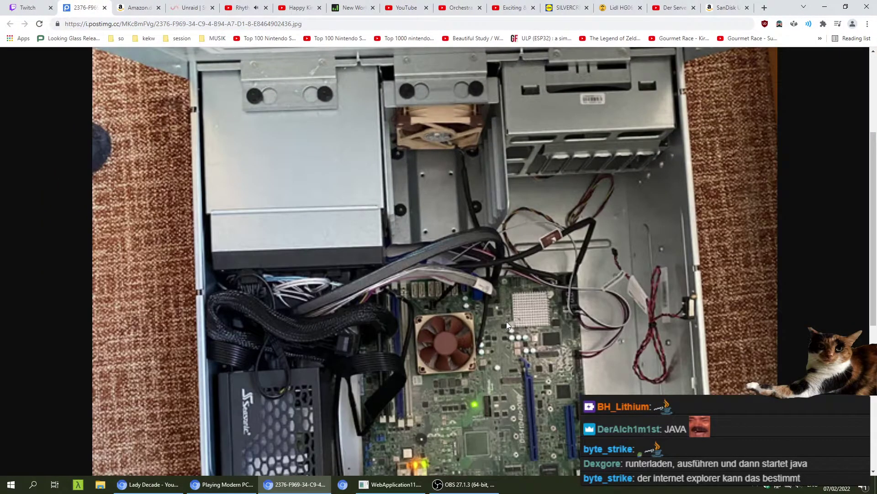
scroll(506, 322, "down", 2)
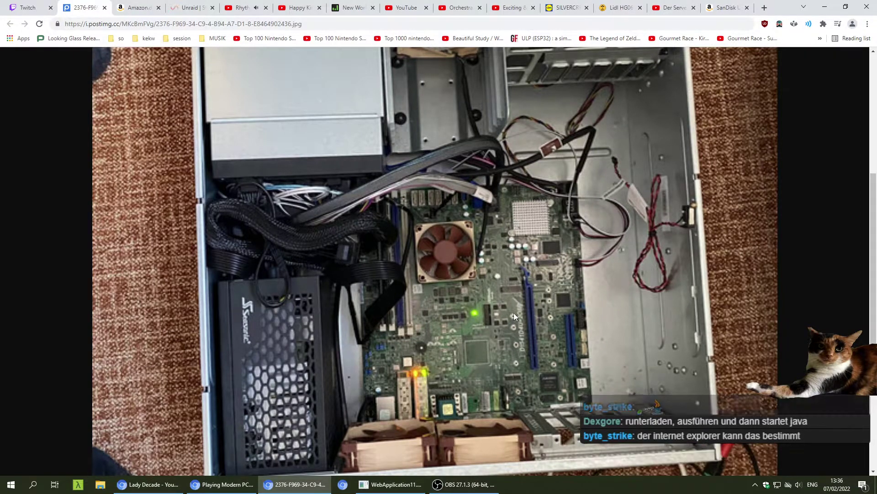
left_click(513, 312)
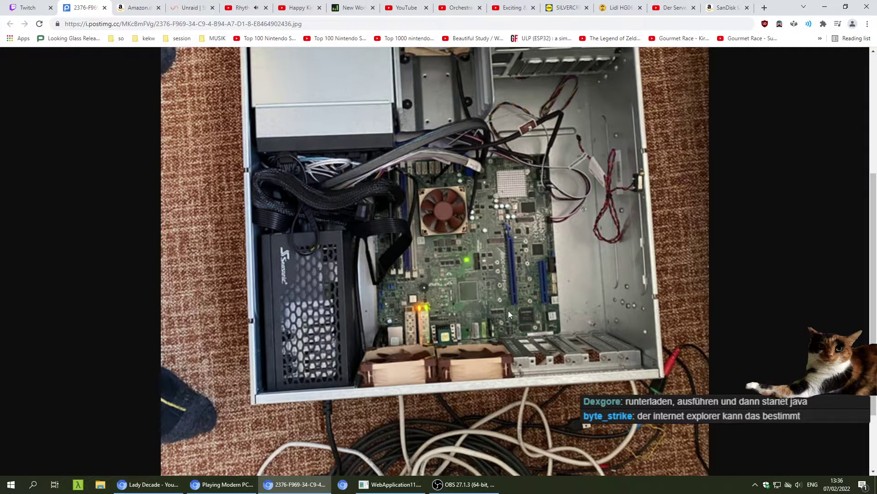
right_click(504, 273)
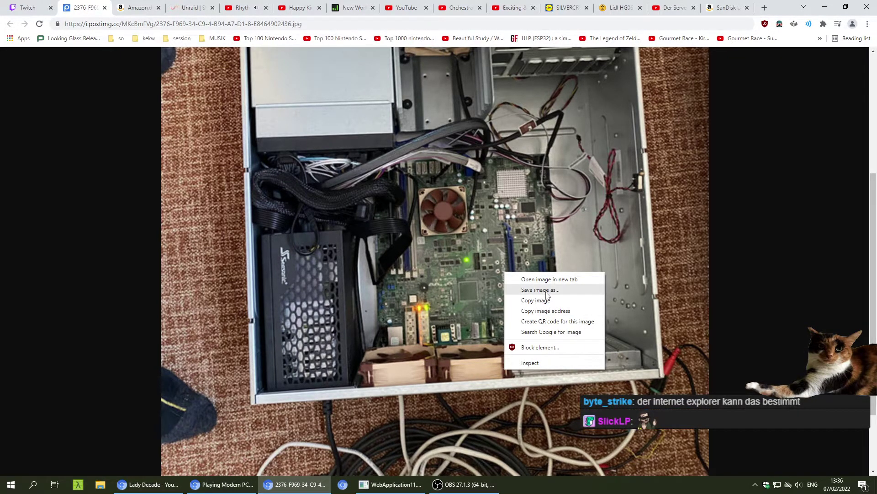
left_click(543, 289)
key("Return")
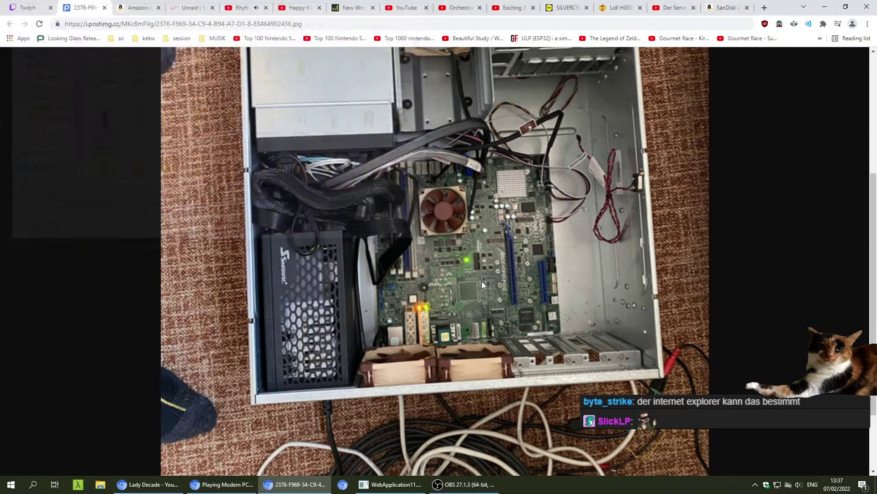
- Locate the saved JPG on the Desktop and open it with Edit with Photos
right_click(74, 462)
left_click(101, 441)
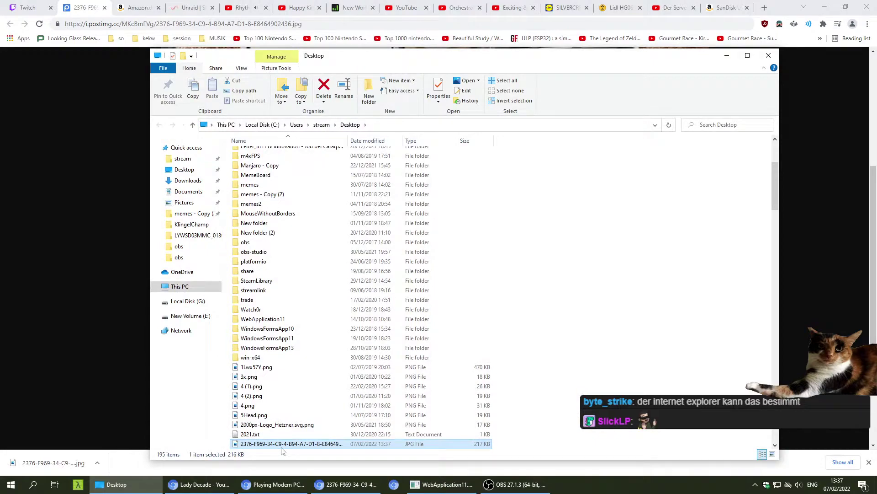
right_click(282, 448)
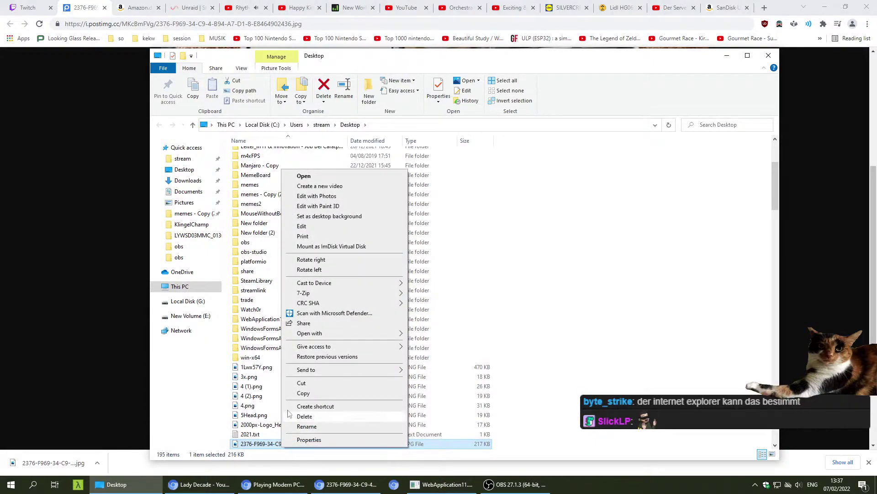
left_click(329, 196)
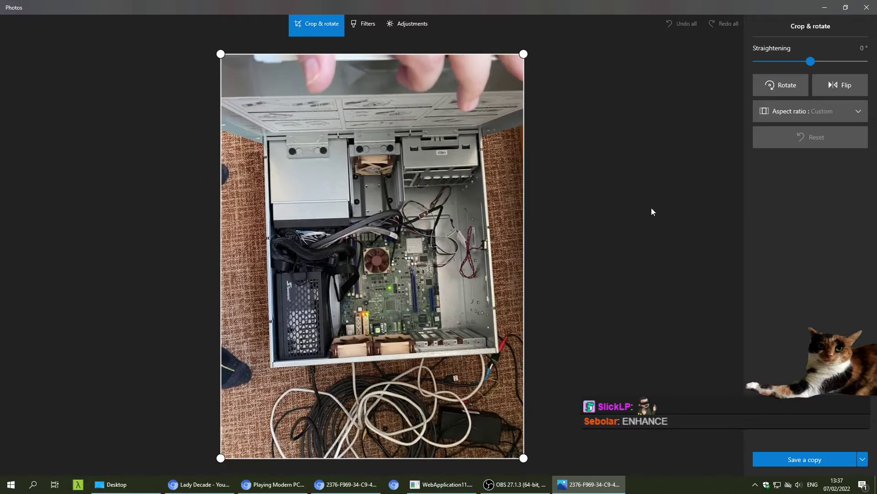
- Rotate the chassis photo into landscape and crop both corners in onto the motherboard
left_click(786, 86)
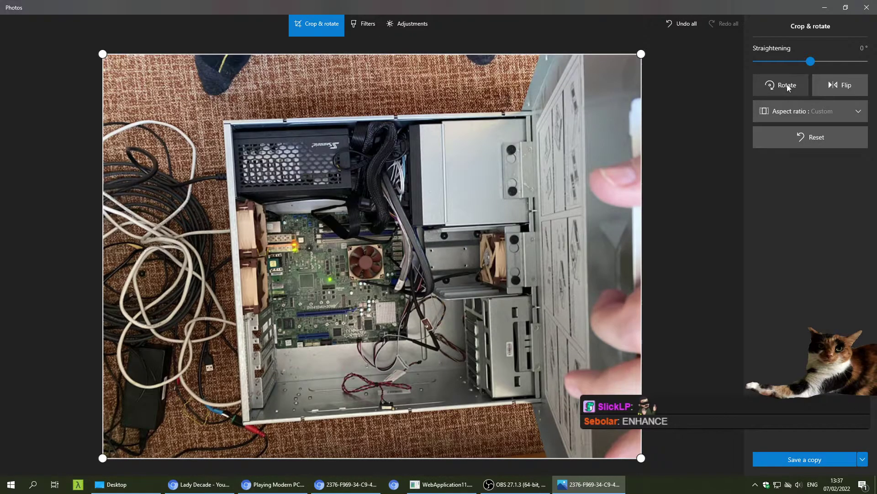
left_click(786, 86)
left_click(786, 86)
left_click(787, 86)
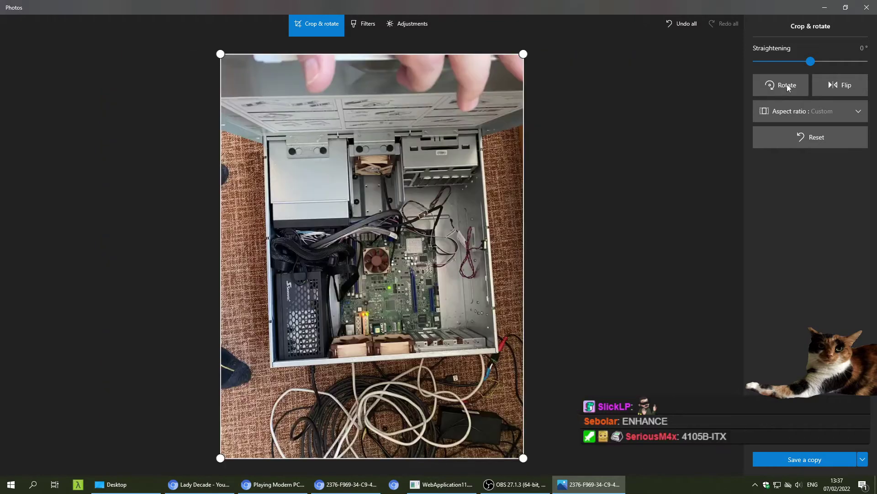
left_click(787, 86)
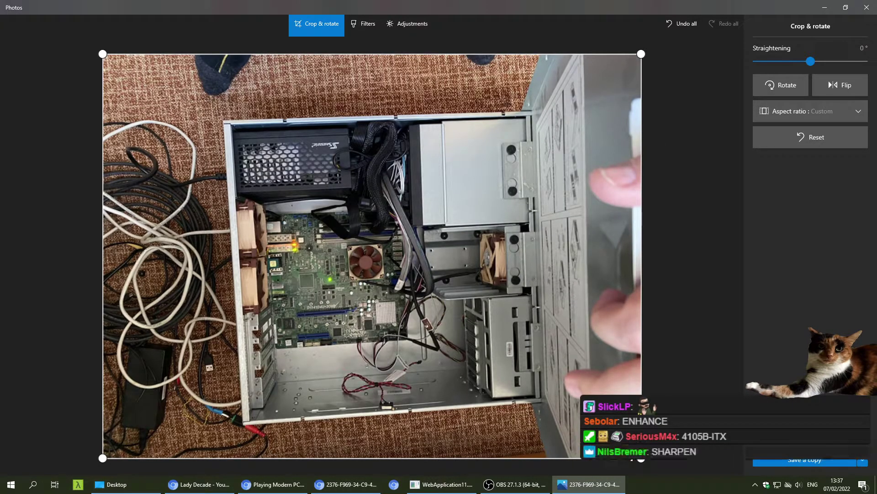
left_click_drag(642, 459, 402, 364)
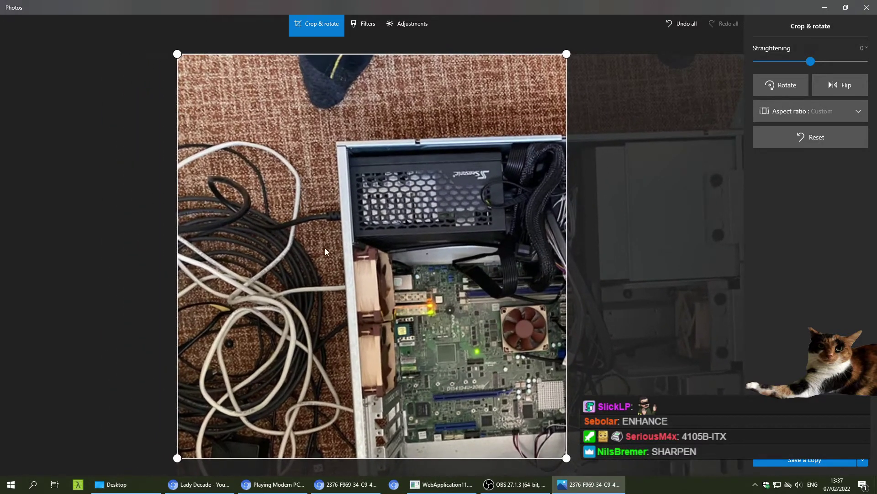
left_click_drag(189, 62, 391, 308)
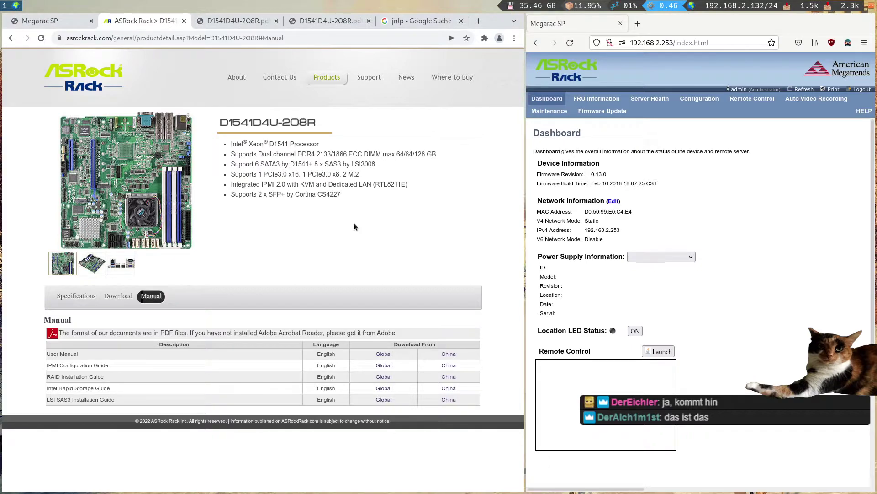
- Download the 00.16.00 BMC firmware zip (15.7 MB) from the Download > BIOS/BMC list
left_click(118, 296)
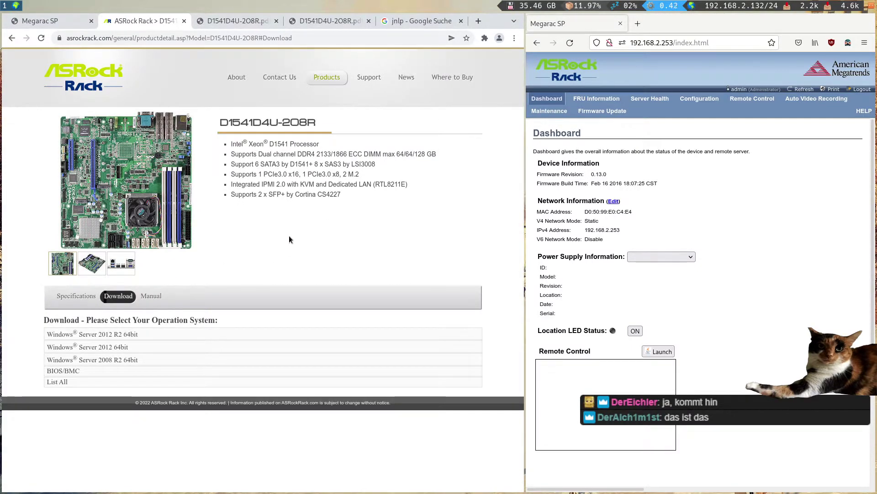
left_click(70, 370)
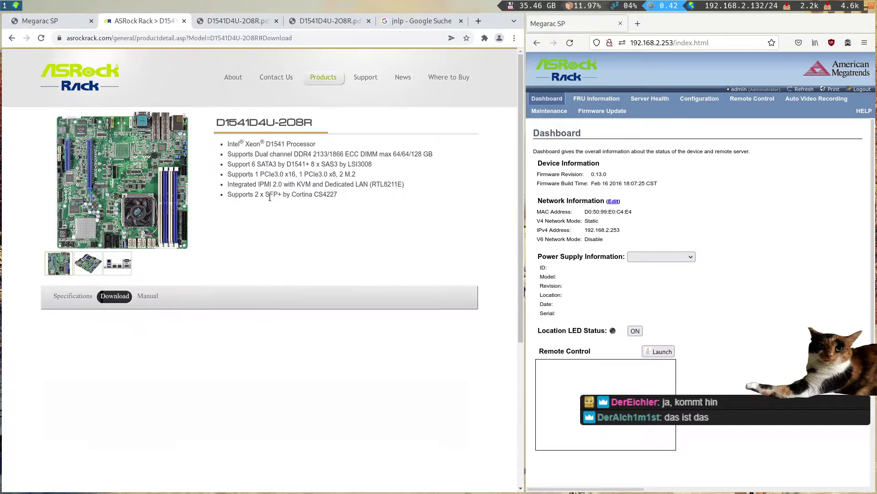
scroll(259, 195, "down", 2)
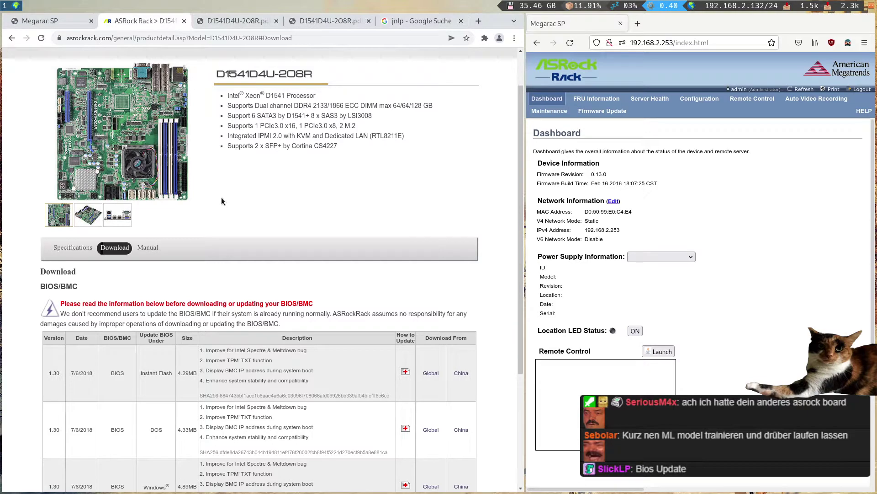
scroll(222, 200, "down", 3)
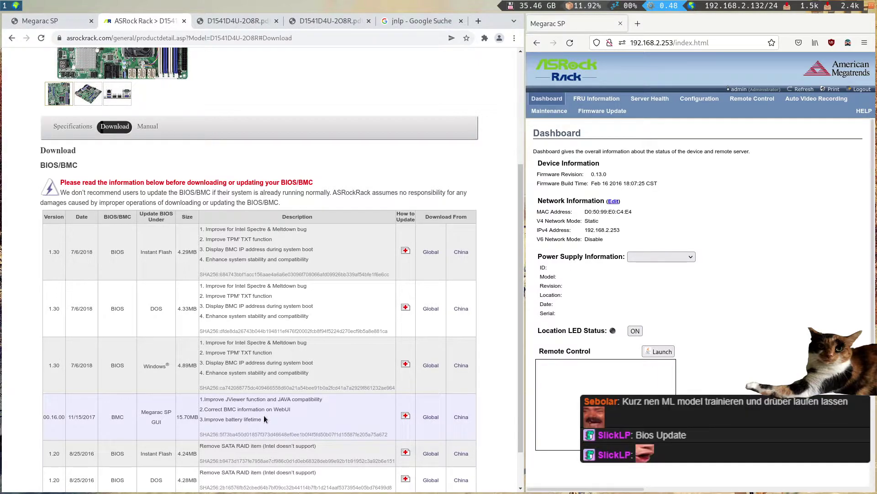
left_click(234, 416)
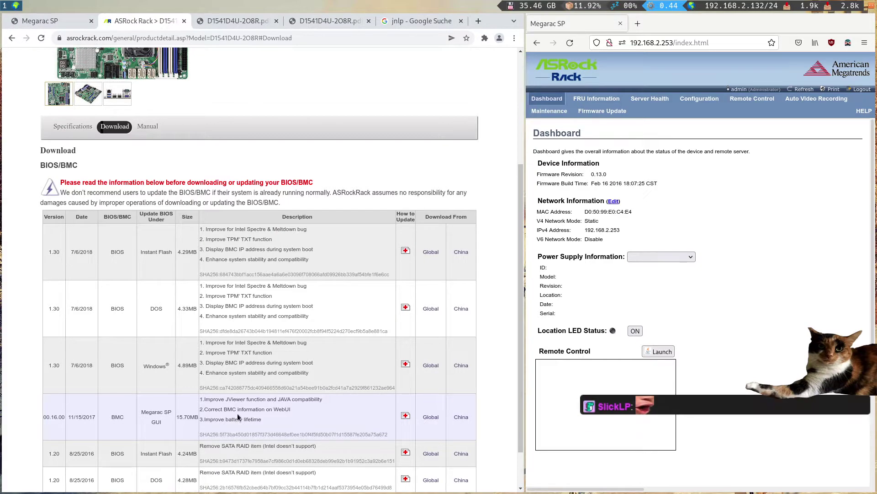
scroll(234, 397, "down", 2)
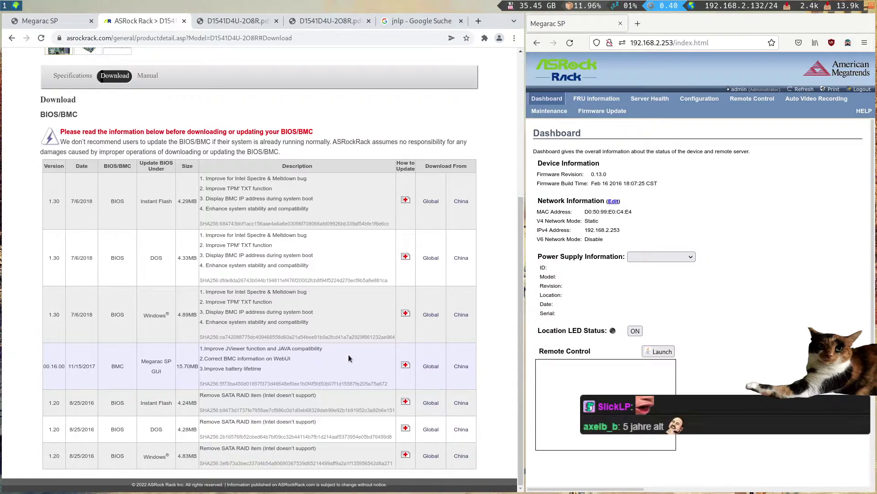
left_click(429, 368)
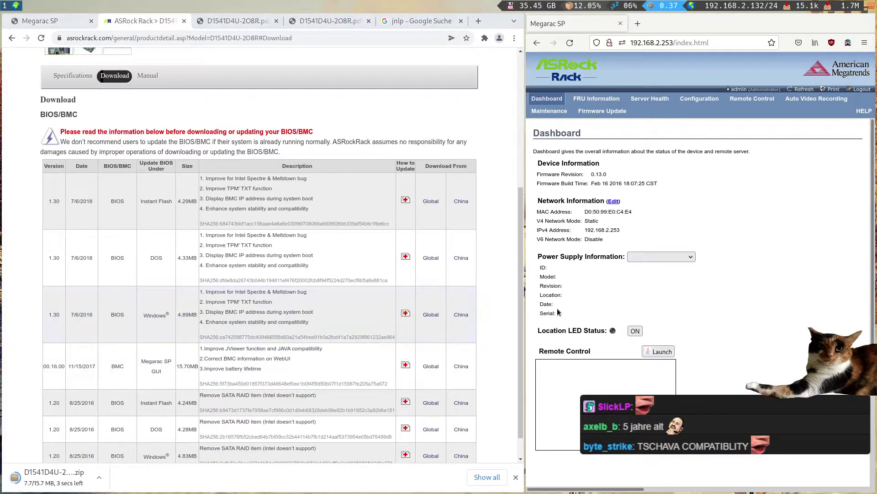
left_click_drag(525, 274, 289, 265)
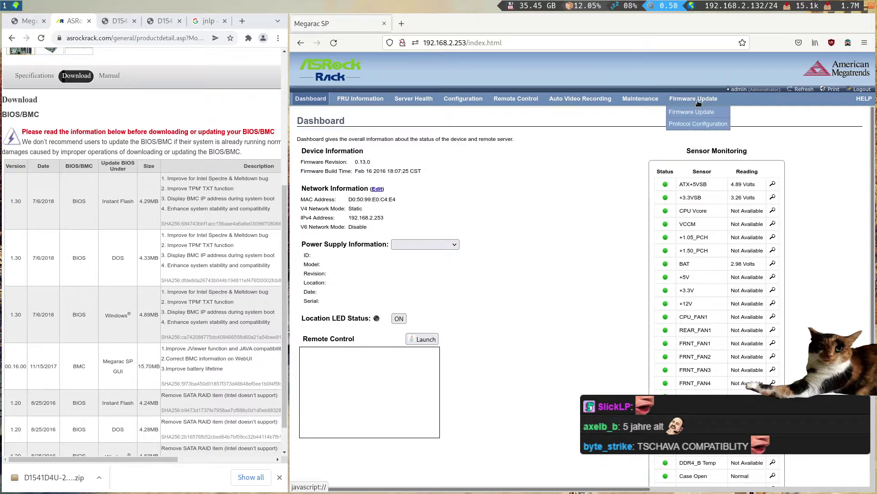
- Open the Firmware Update page and enable Preserve all Configuration, with HTTP/HTTPs transfer
left_click(677, 111)
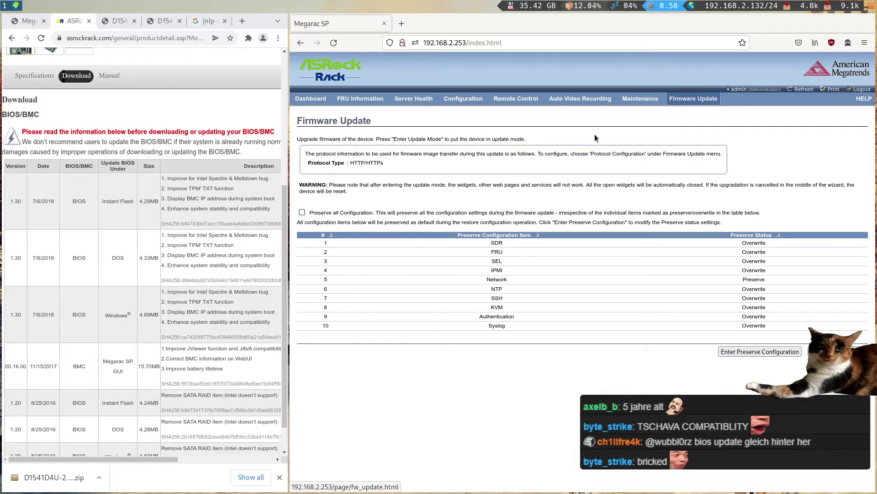
left_click(302, 213)
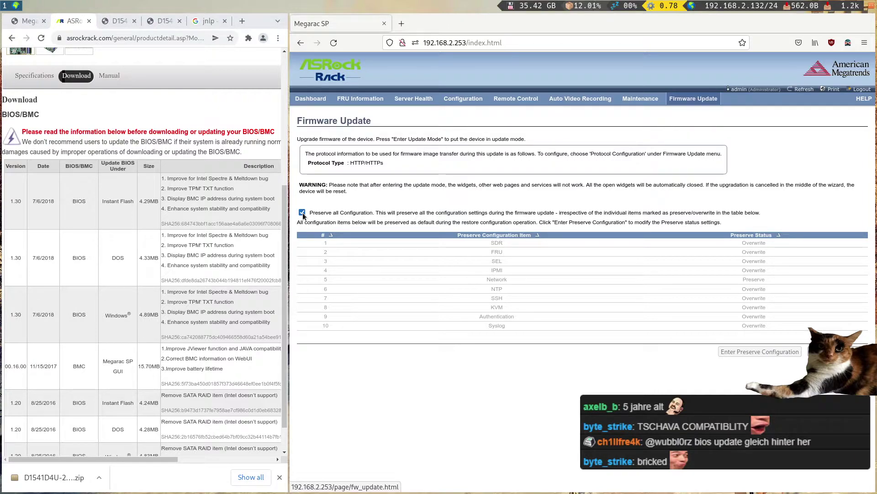
left_click_drag(288, 197, 191, 206)
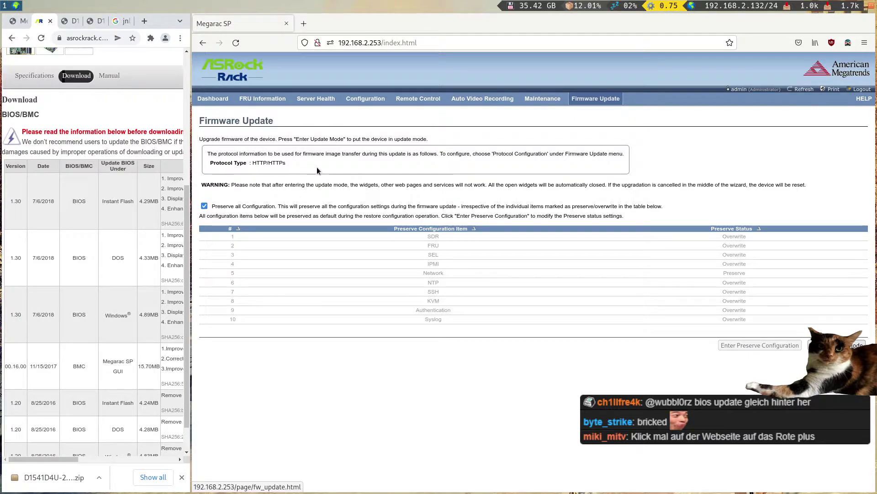
key("super+r")
key("Right")
key("Right")
key("Right")
key("Escape")
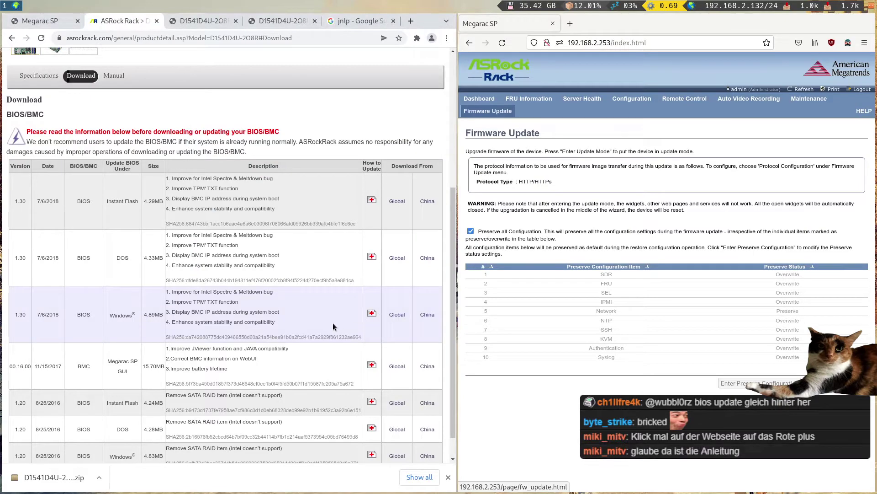
- Search the ASRock Rack FAQ for the BMC firmware update instructions
scroll(378, 323, "down", 1)
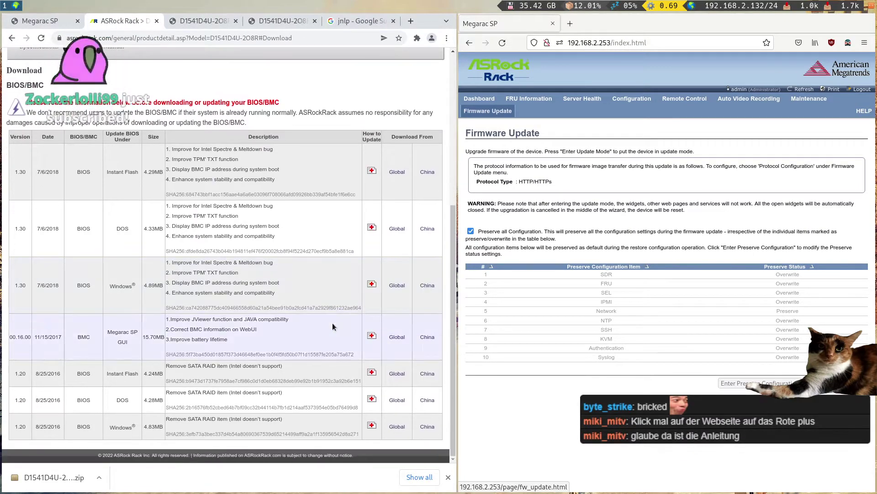
left_click(371, 336)
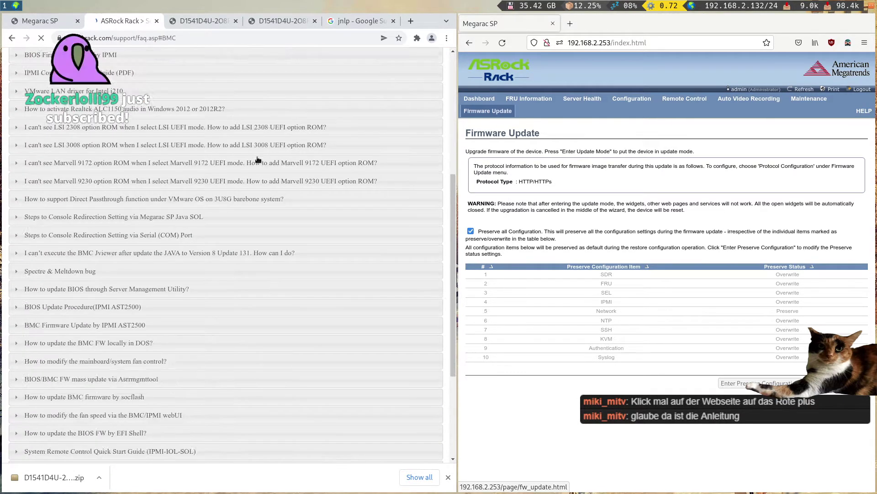
key("ctrl+f")
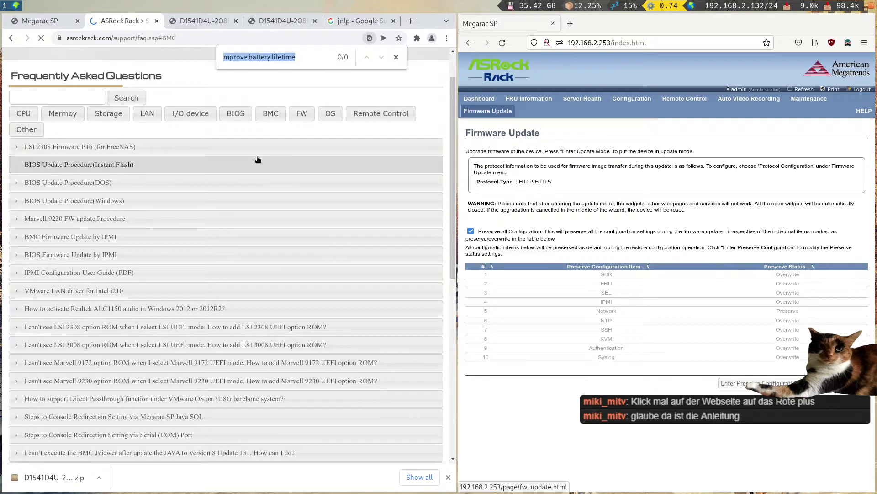
type("how")
scroll(242, 164, "down", 3)
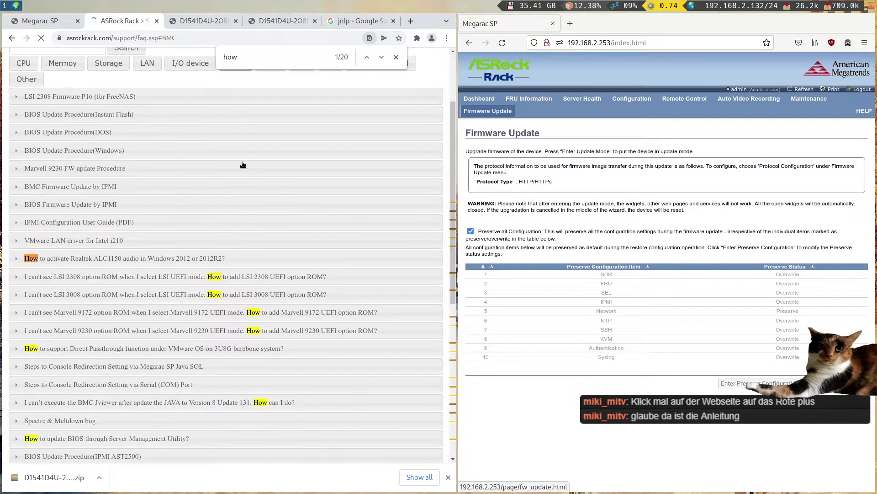
scroll(242, 165, "down", 2)
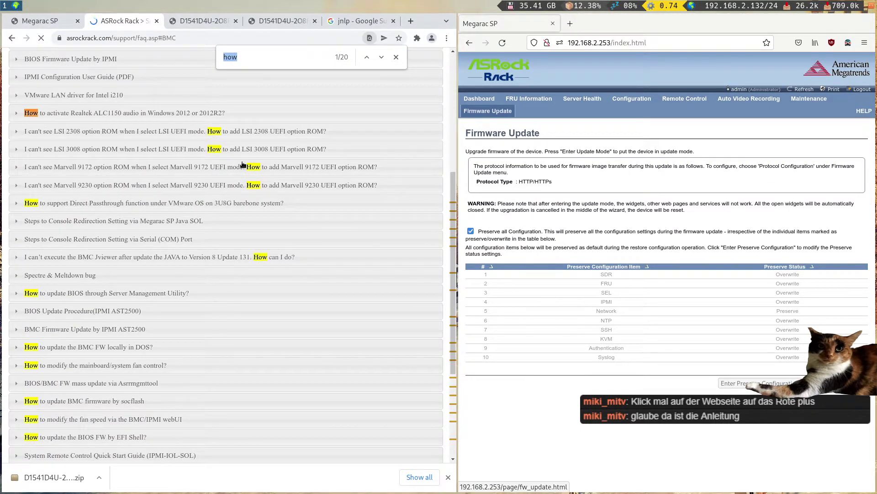
scroll(240, 165, "down", 1)
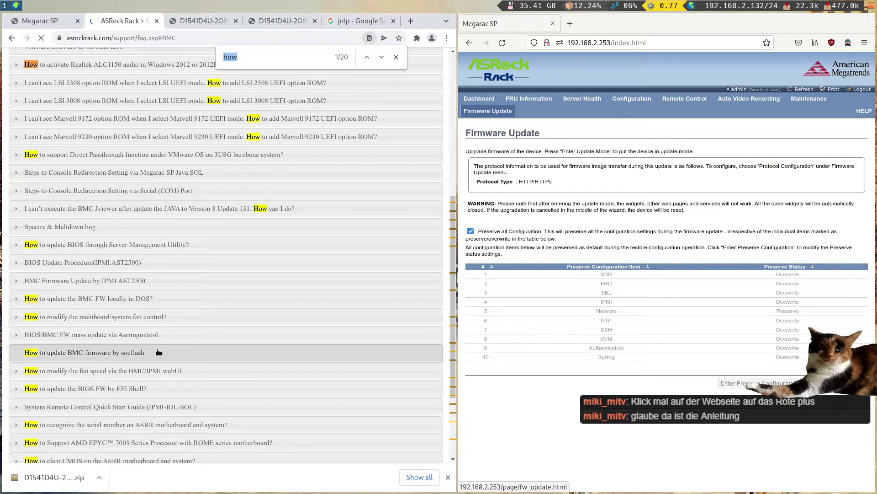
type("bmc")
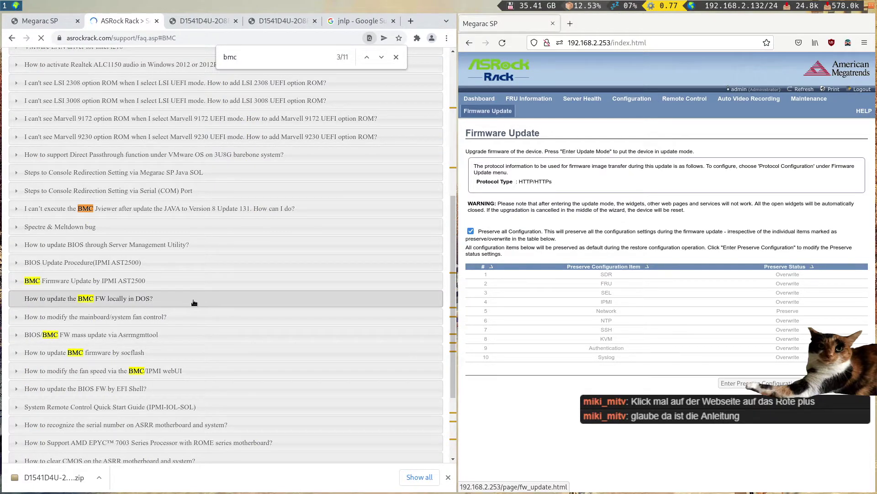
- Expand and read 'BMC Firmware Update by IPMI AST2500', then widen the BMC window
left_click(184, 280)
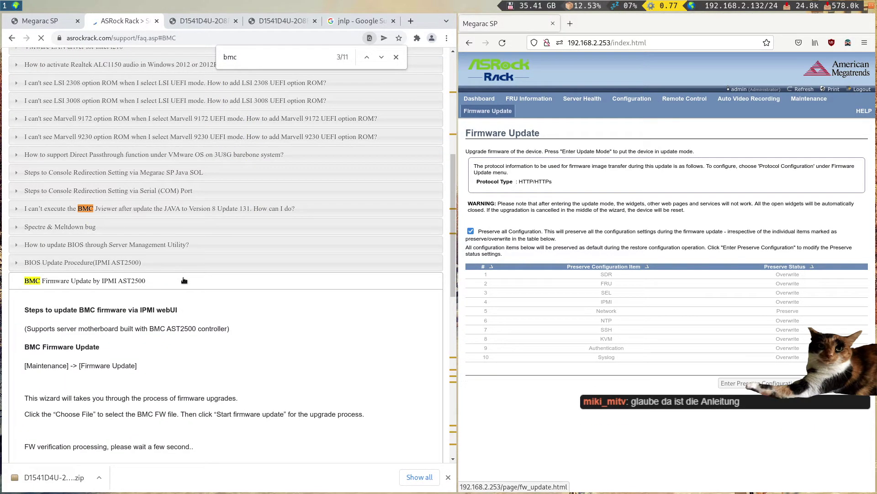
scroll(189, 276, "down", 2)
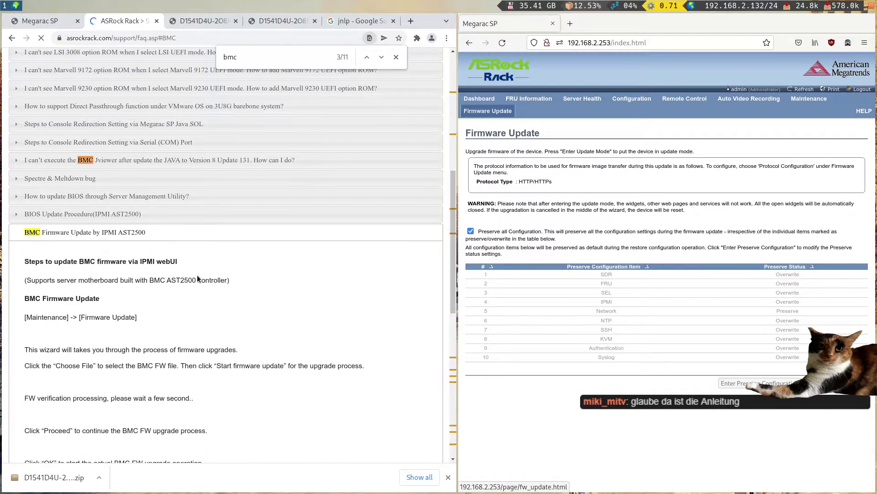
scroll(146, 320, "down", 1)
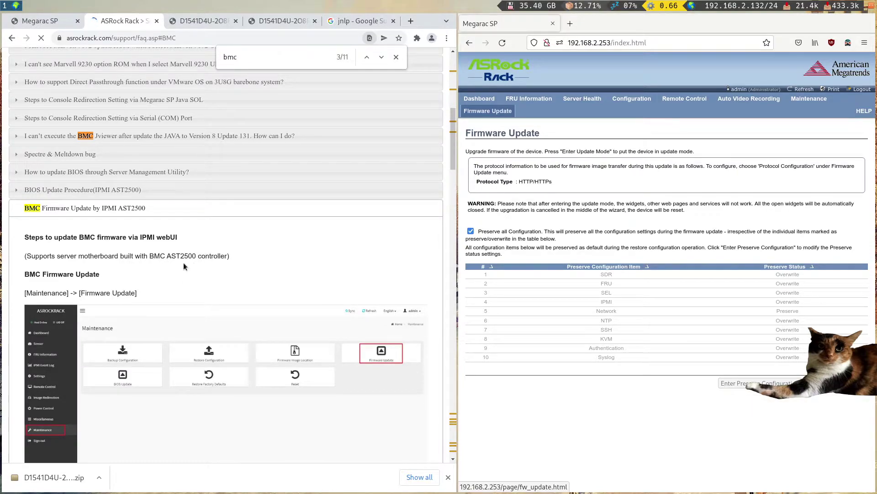
scroll(179, 265, "down", 5)
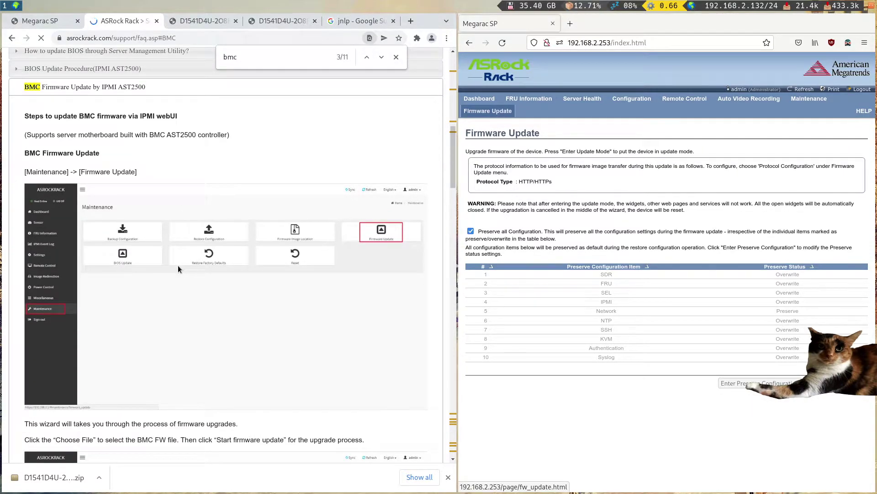
scroll(177, 268, "down", 5)
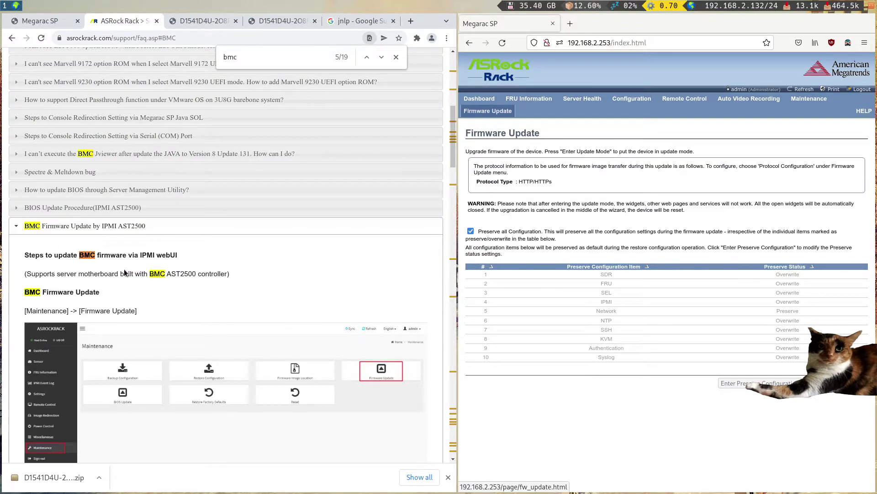
left_click_drag(458, 185, 215, 175)
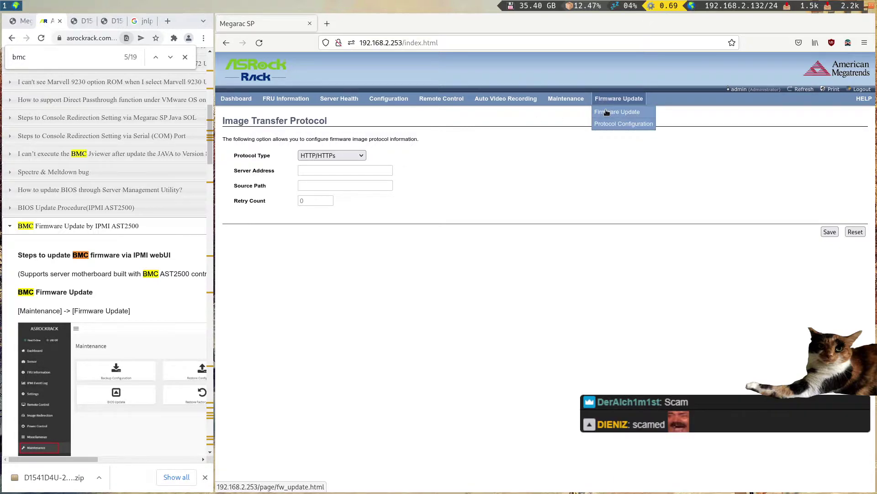
- Tick 'Preserve all Configuration' on the BMC's Firmware Update page
left_click(604, 112)
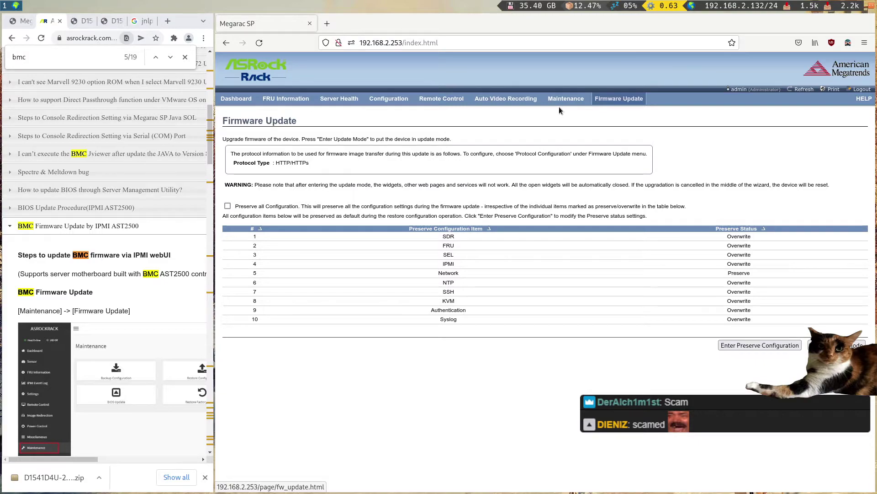
left_click(253, 208)
left_click_drag(213, 247, 519, 247)
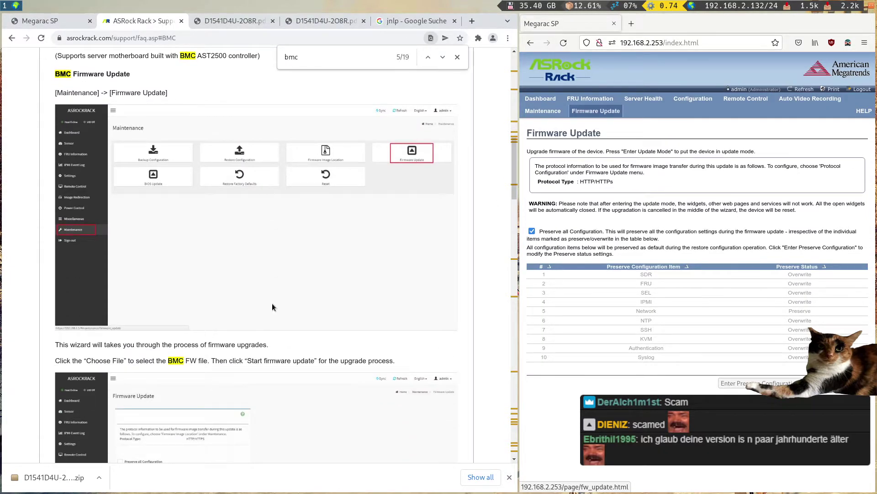
- Review the FAQ screenshots and go back to the D1541D4U-2O8R product page
scroll(274, 305, "up", 6)
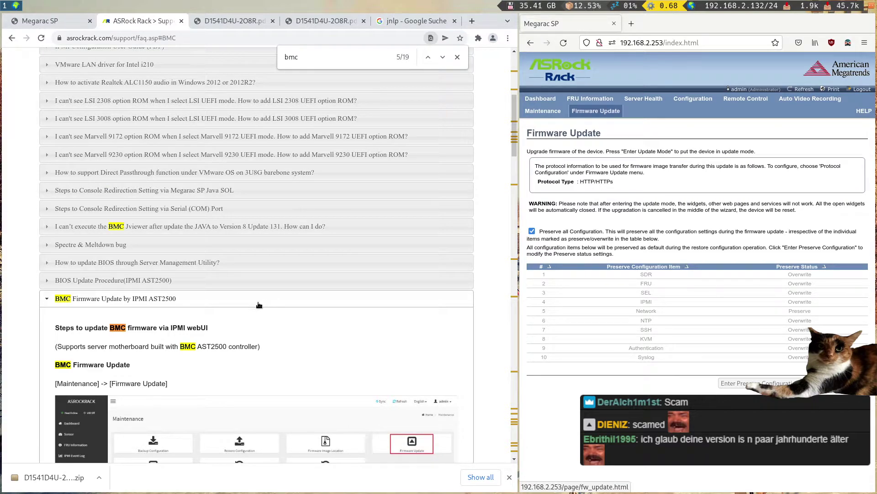
scroll(259, 305, "down", 1)
scroll(245, 320, "down", 6)
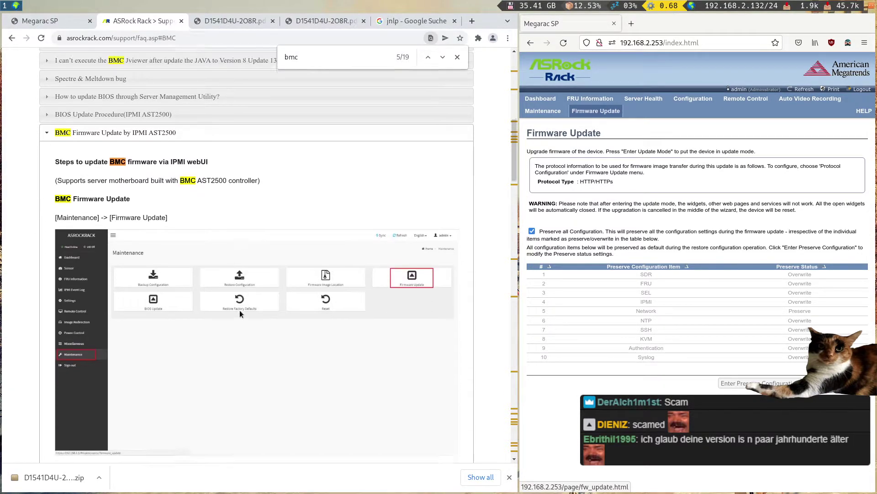
scroll(236, 302, "down", 2)
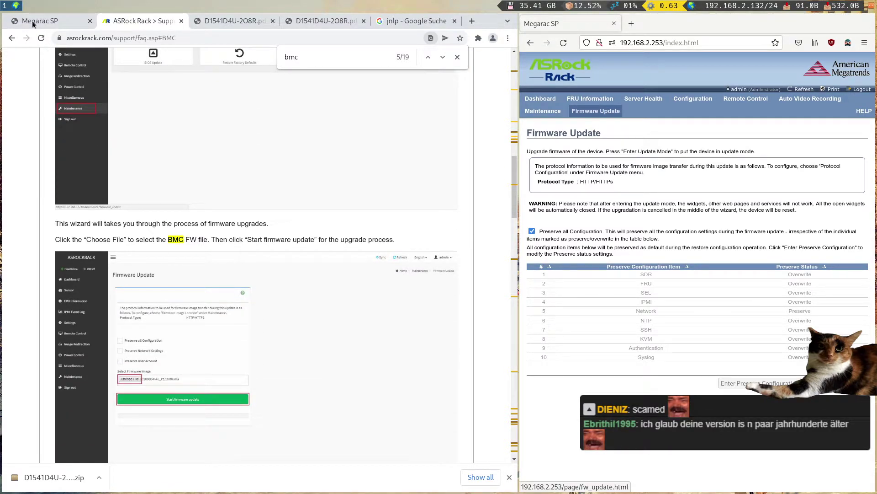
left_click(11, 38)
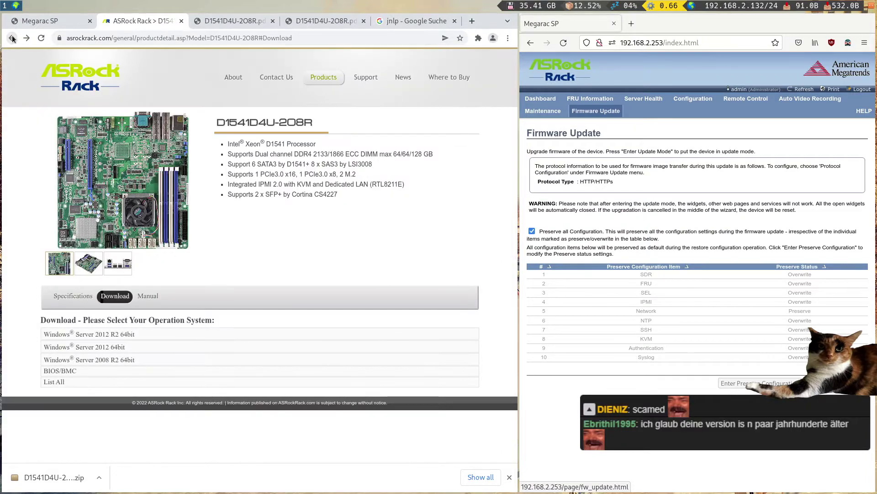
- Search Google for 'D1541D4U-2O8R bmc update' using the copied model name
left_click_drag(292, 107, 219, 122)
key("ctrl+c")
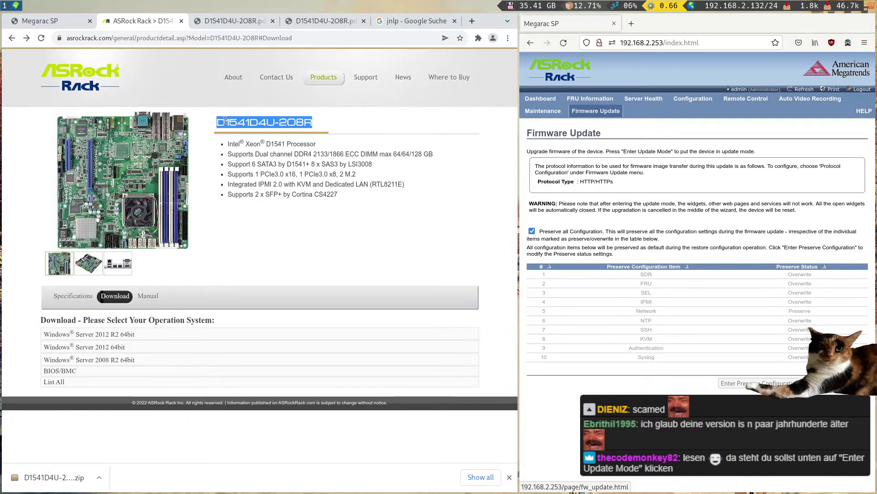
left_click(210, 40)
key("ctrl+v")
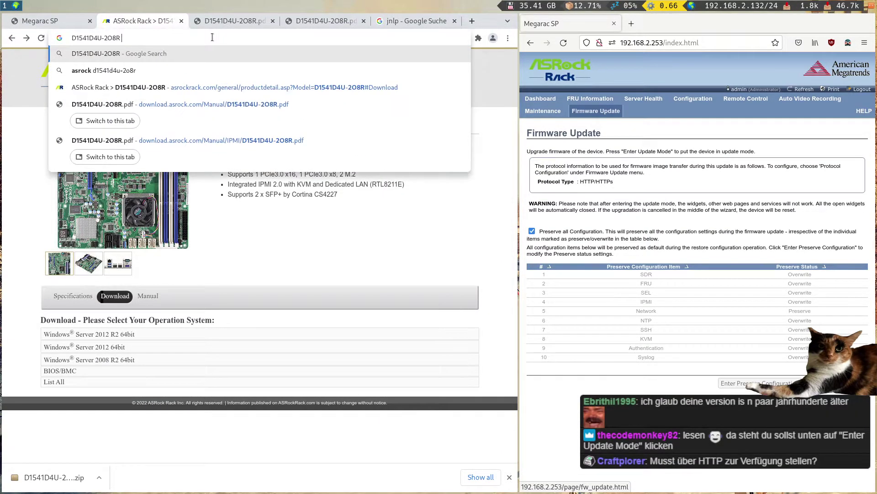
type("bmcx update")
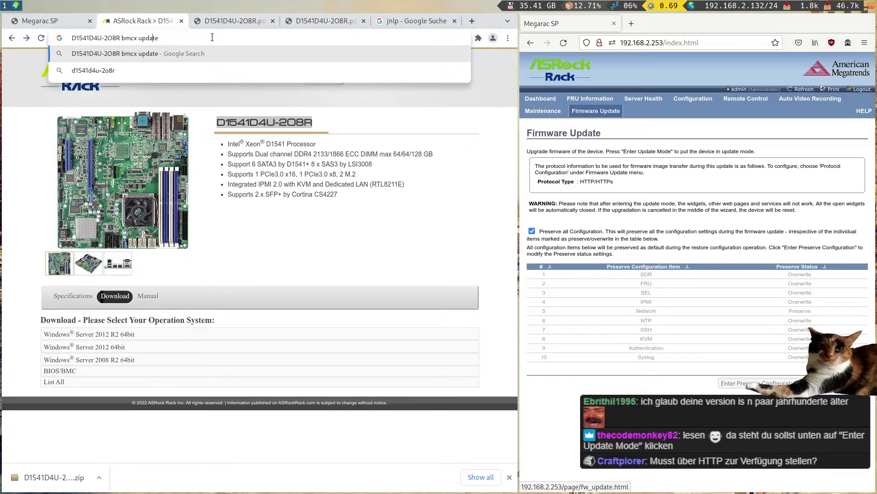
key("BackSpace")
key("Return")
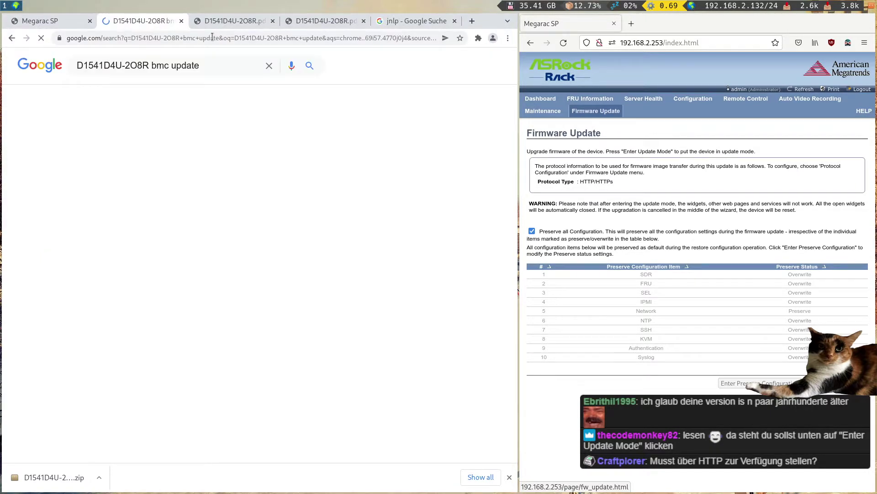
- Try TFTP as the image transfer protocol, then revert it to HTTP/HTTPs
left_click_drag(519, 263, 352, 242)
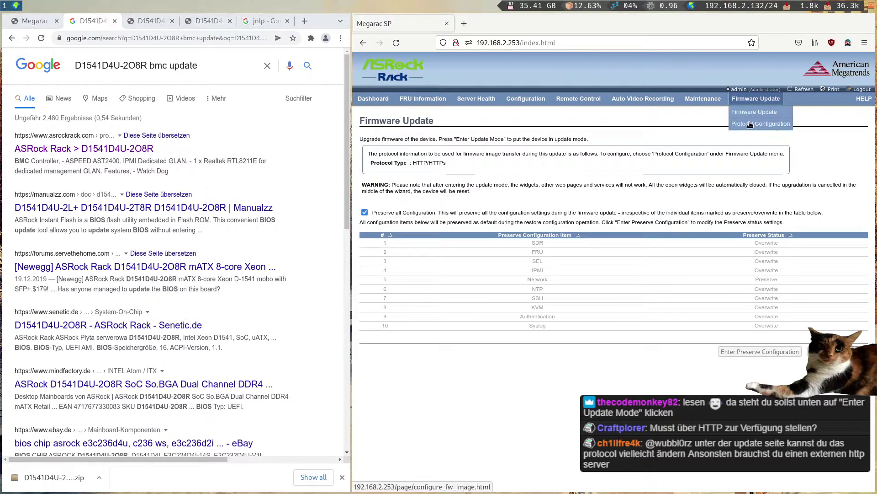
left_click(756, 110)
left_click(477, 157)
left_click(451, 179)
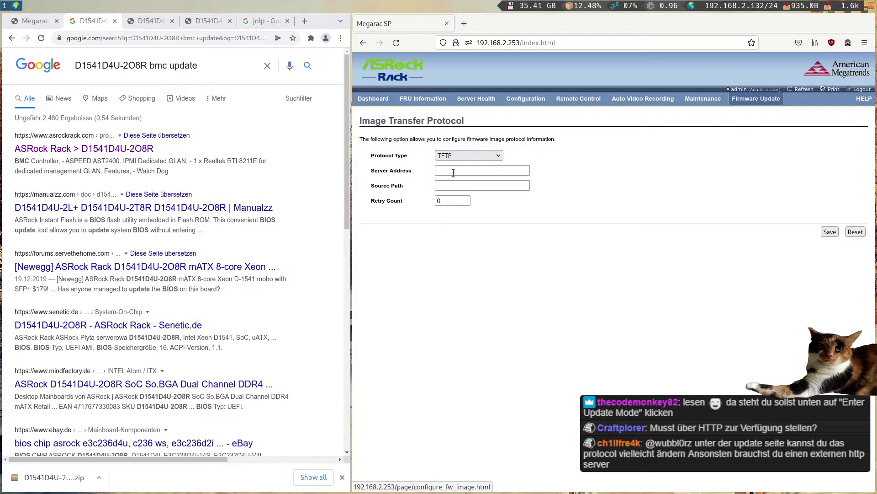
left_click(473, 156)
left_click(457, 164)
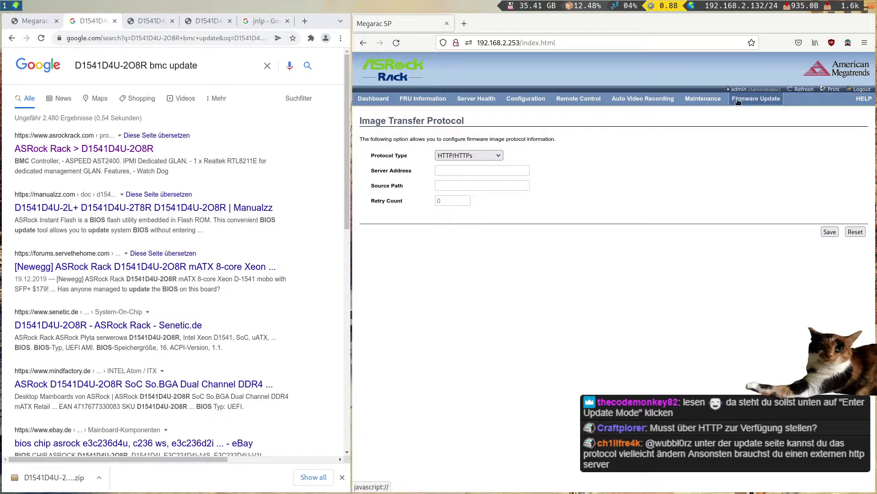
left_click(745, 114)
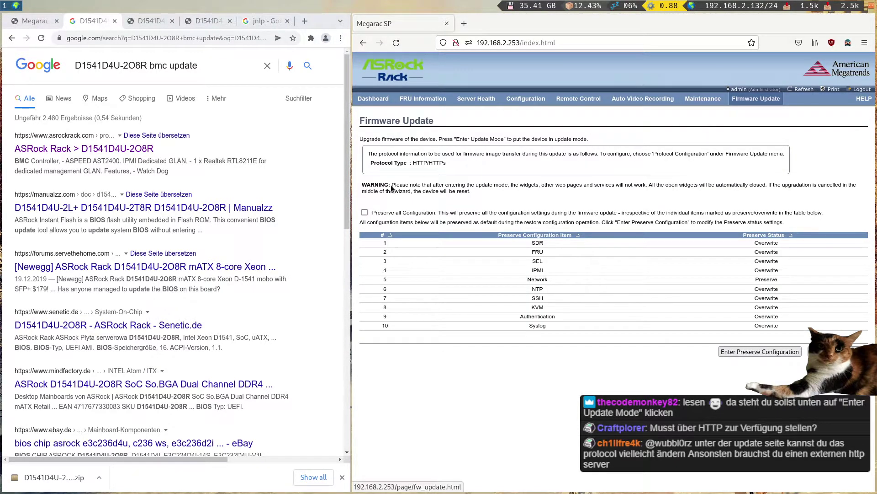
left_click_drag(352, 188, 529, 188)
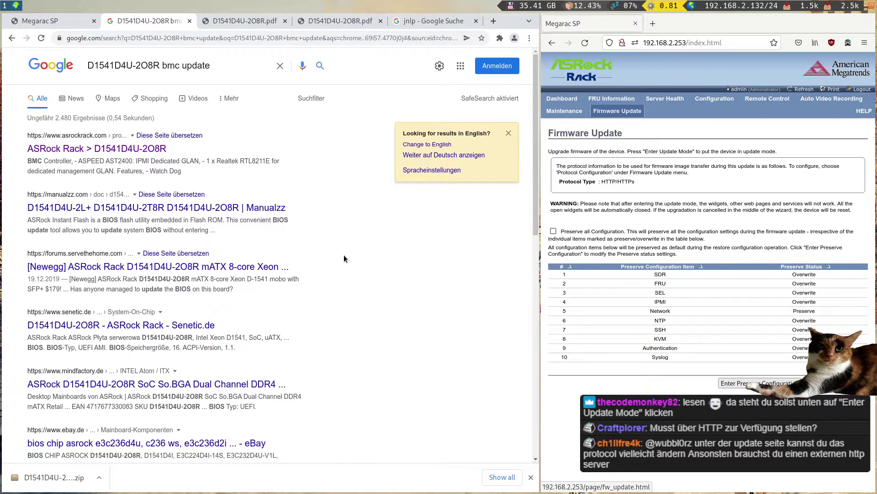
- Show the IPMI manual PDF fullscreen and search it for 'update'
left_click(253, 21)
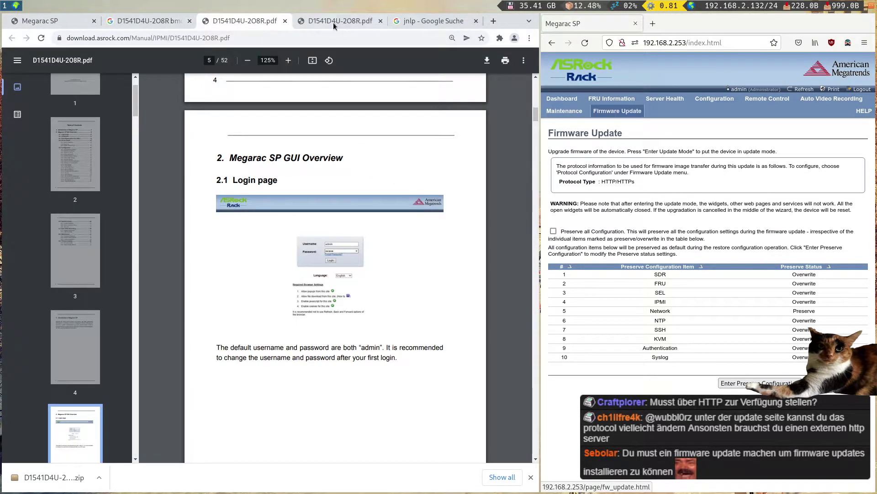
left_click(344, 21)
left_click(269, 22)
key("super+f")
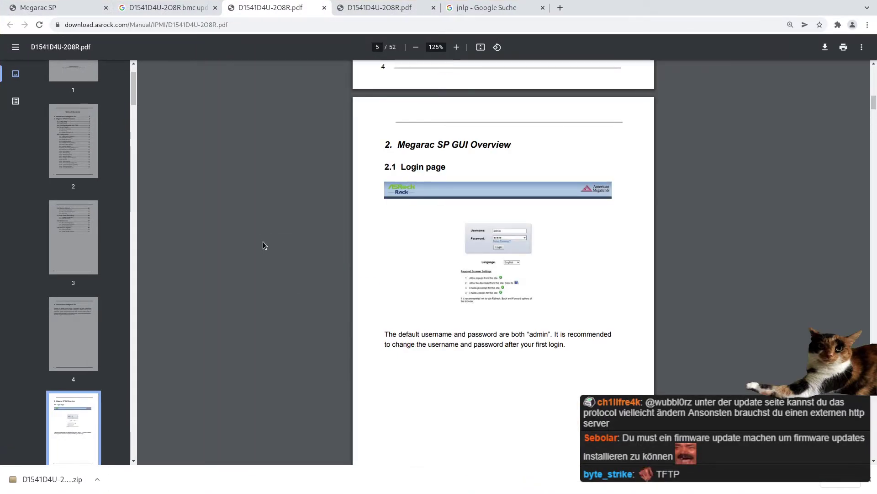
scroll(262, 241, "up", 20)
scroll(267, 249, "down", 20)
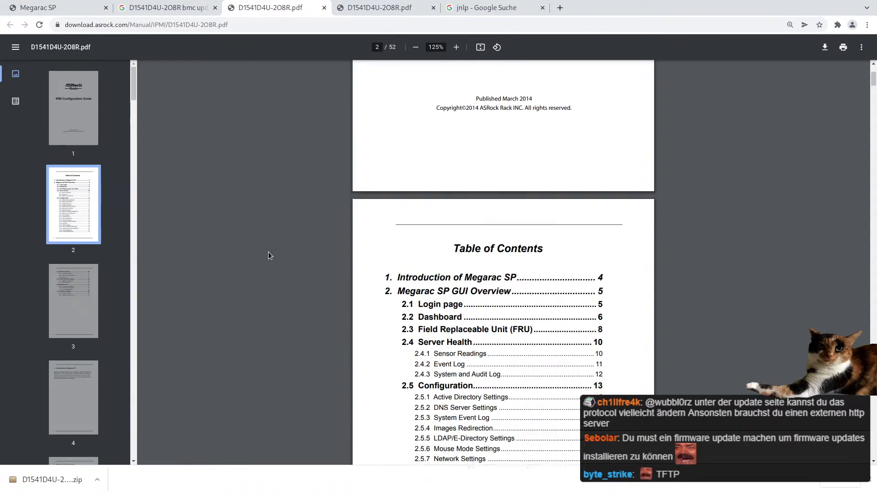
key("ctrl+f")
type("update")
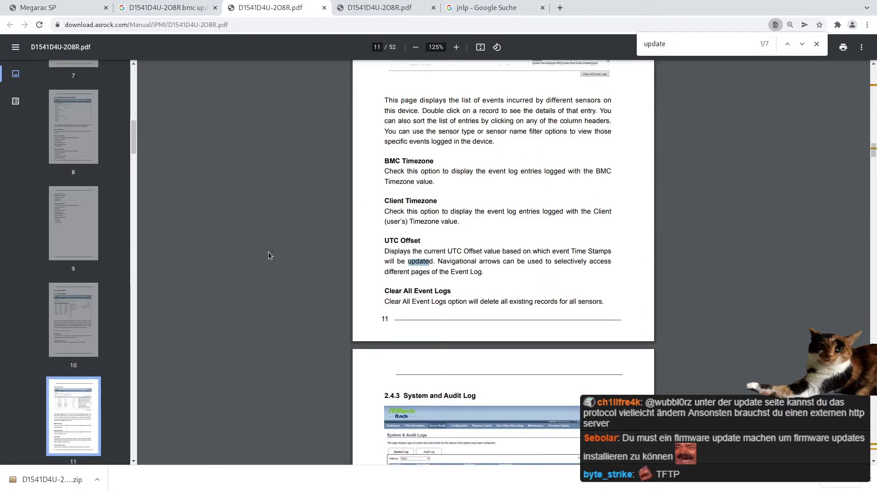
left_click(267, 251)
key("Home")
- Jump to section 2.9 Firmware Update and close the downloads list and search bar
scroll(295, 309, "down", 15)
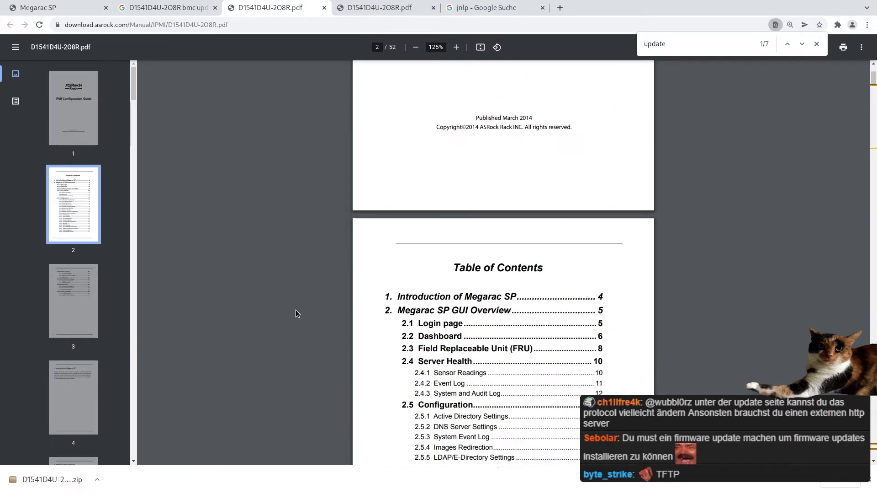
scroll(296, 309, "down", 4)
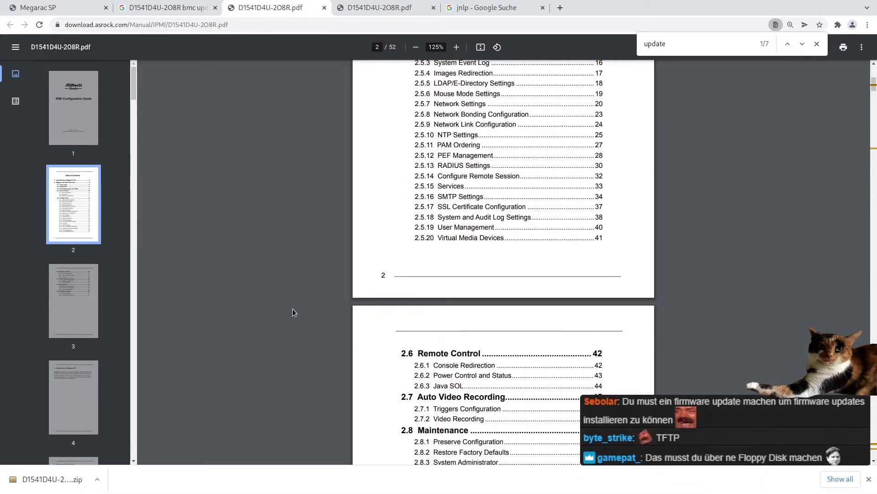
scroll(293, 308, "down", 1)
scroll(476, 414, "down", 1)
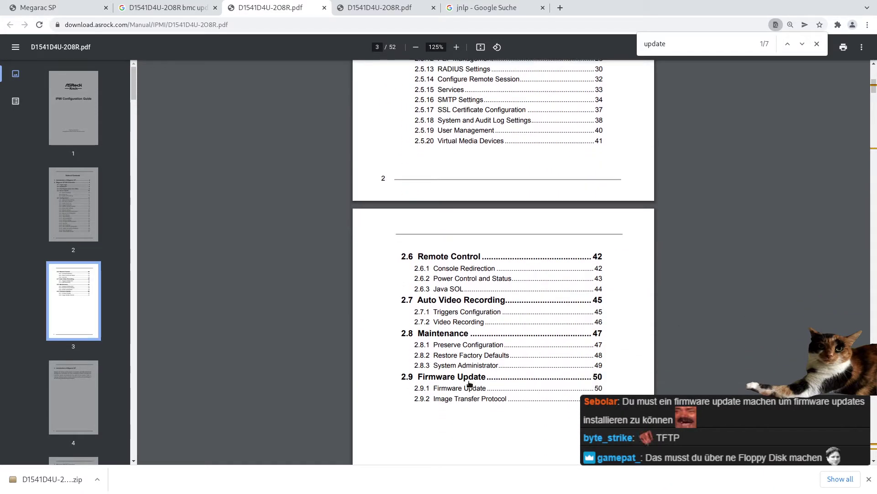
left_click(471, 380)
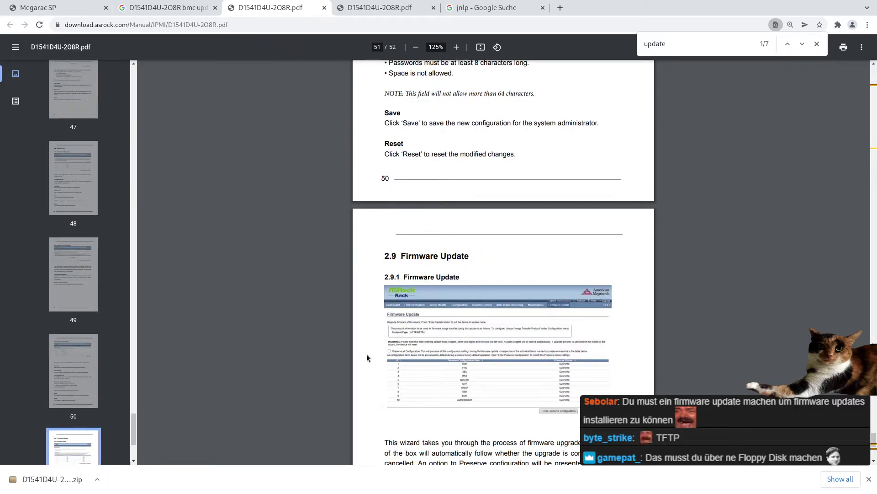
scroll(368, 356, "up", 4, "ctrl")
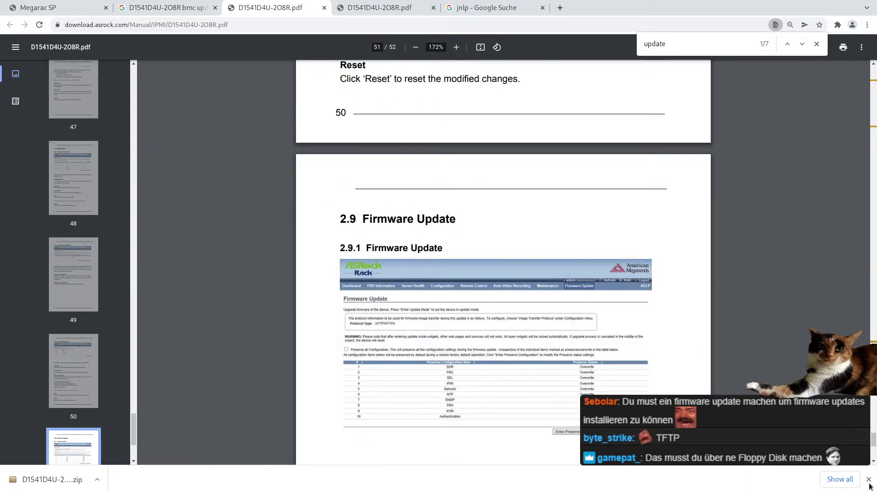
left_click(869, 479)
left_click(817, 44)
left_click(458, 24)
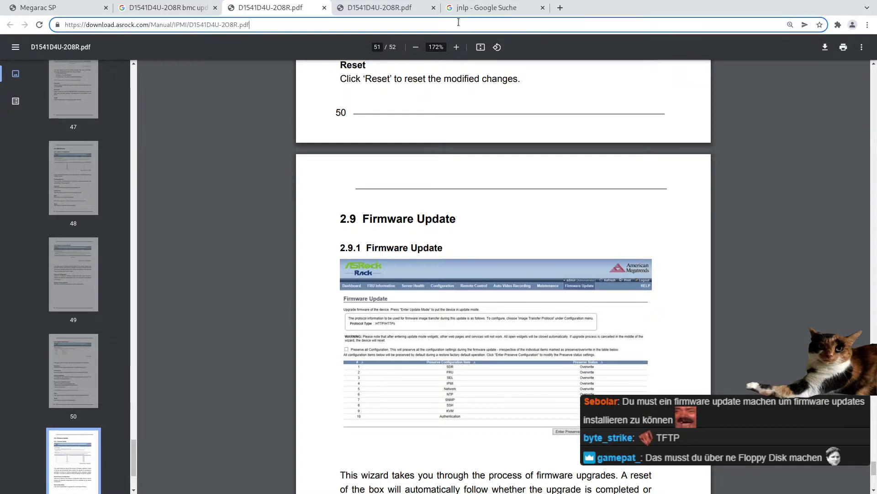
left_click(323, 261)
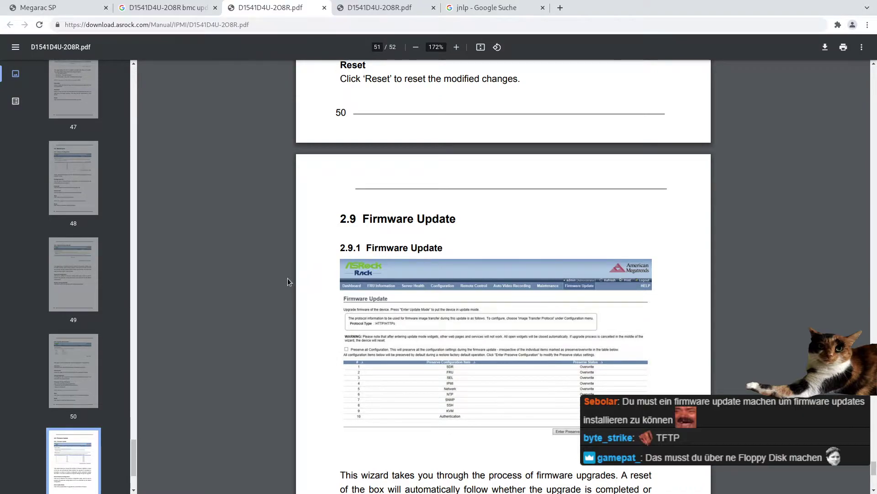
- Read the Image Transfer Protocol section on pages 51–52 of the manual
scroll(287, 278, "down", 2)
scroll(305, 289, "down", 2)
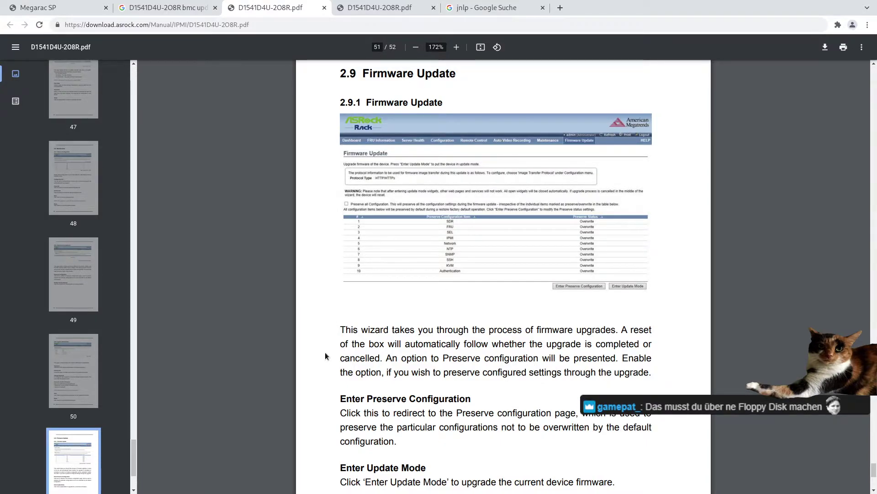
scroll(325, 353, "down", 1)
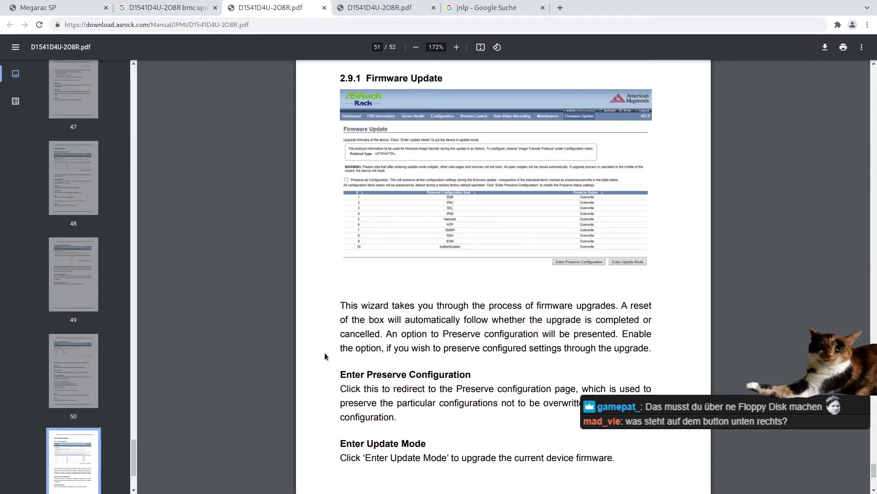
scroll(325, 356, "down", 3)
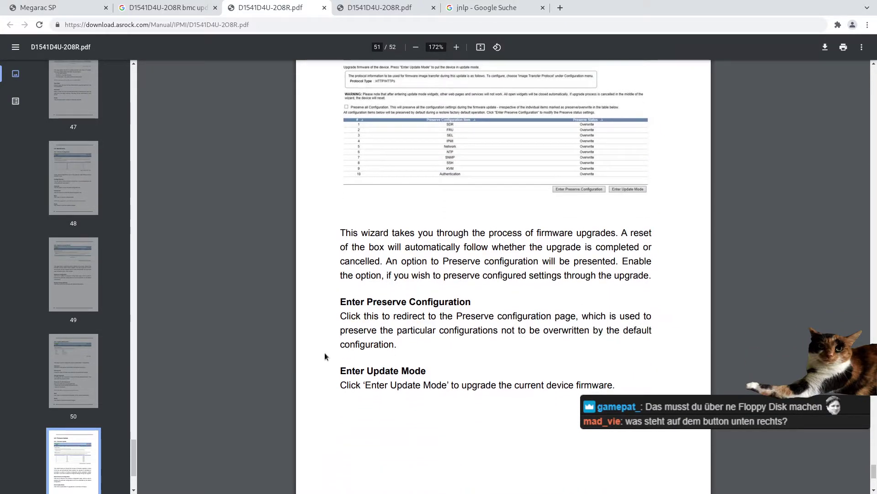
scroll(325, 353, "down", 12)
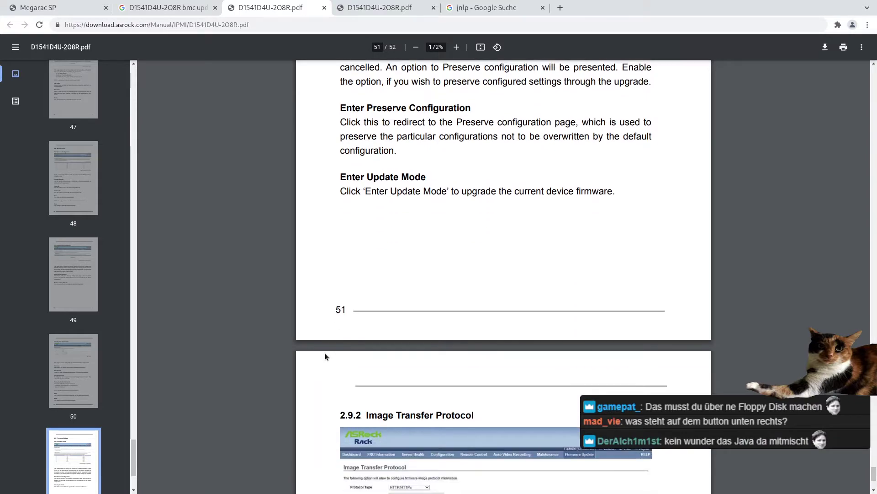
scroll(325, 355, "down", 5)
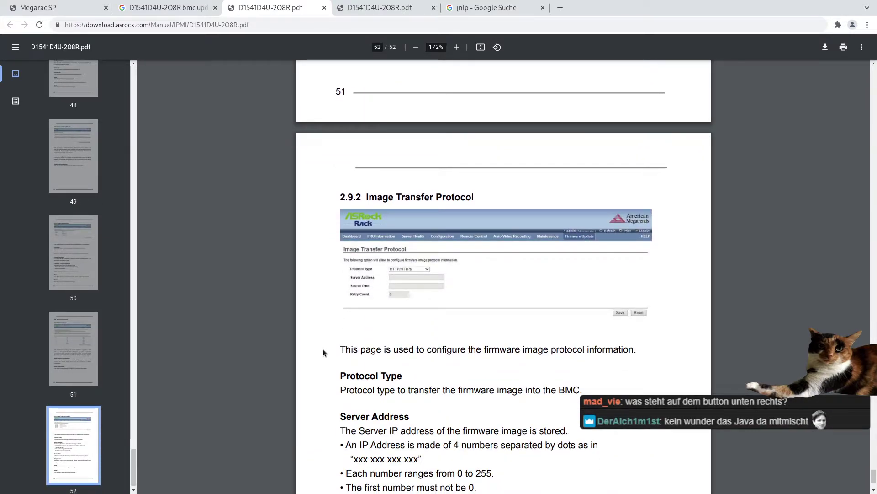
triple_click(368, 350)
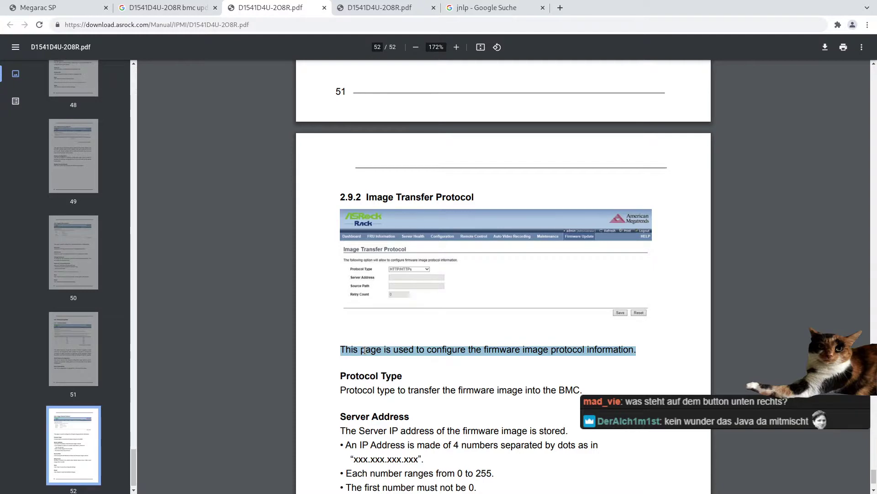
left_click(364, 350)
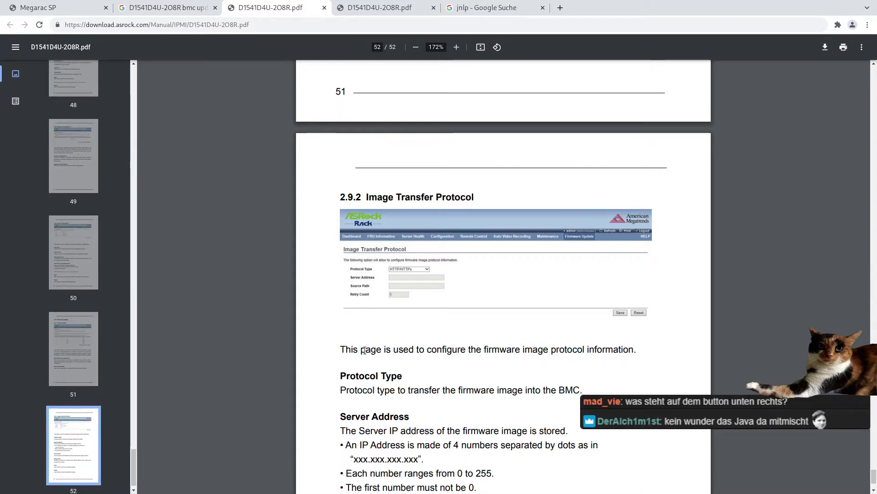
scroll(364, 350, "up", 2)
scroll(365, 350, "up", 5)
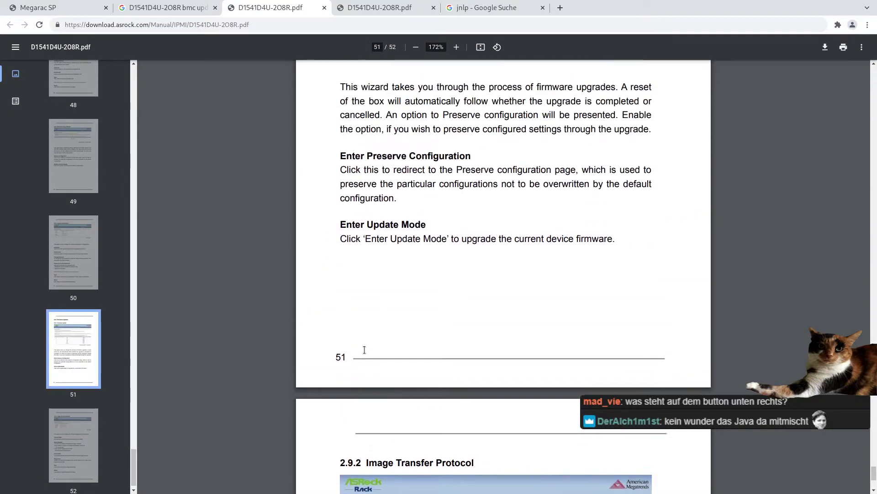
scroll(368, 216, "down", 5)
- Tick 'Preserve all Configuration' on the BMC's Firmware Update page
left_click(437, 11)
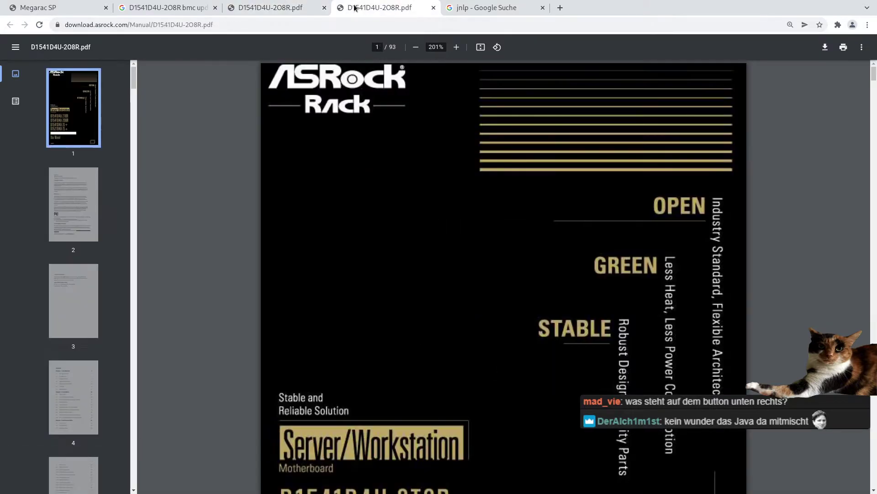
left_click(59, 6)
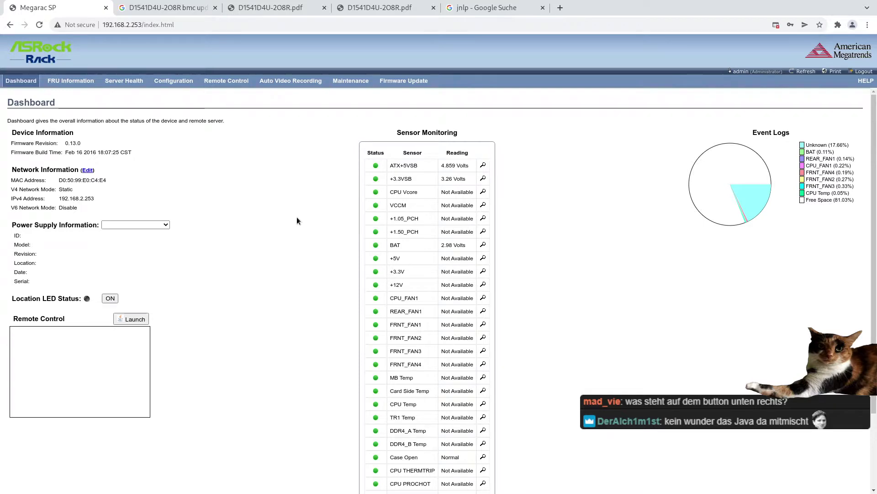
key("super+f")
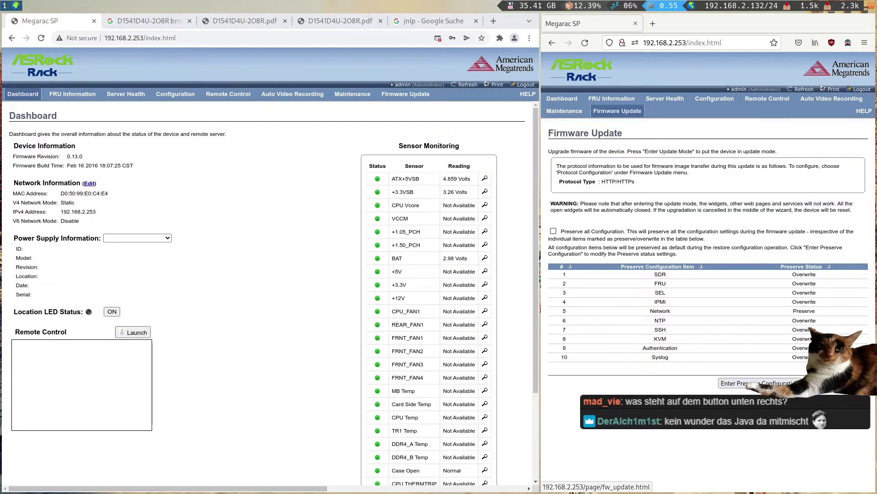
left_click(554, 231)
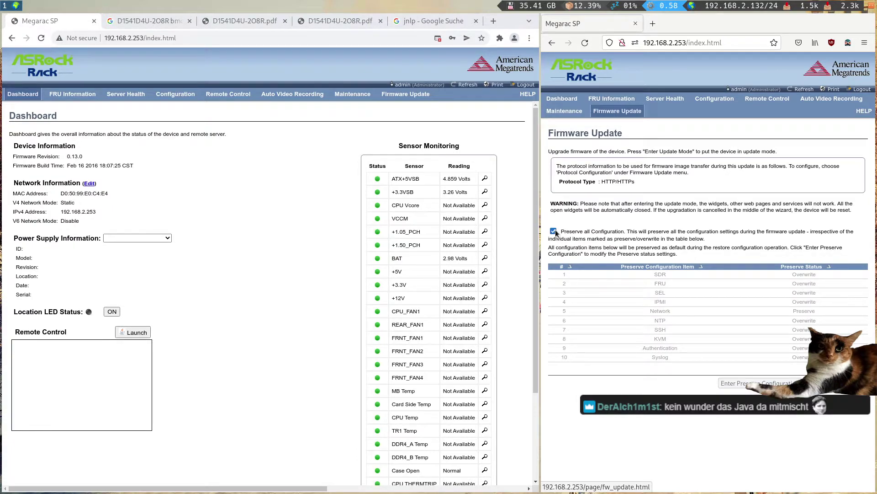
- Reread the IPMI manual's Image Transfer Protocol page fullscreen, then move to workspace 2
left_click(355, 20)
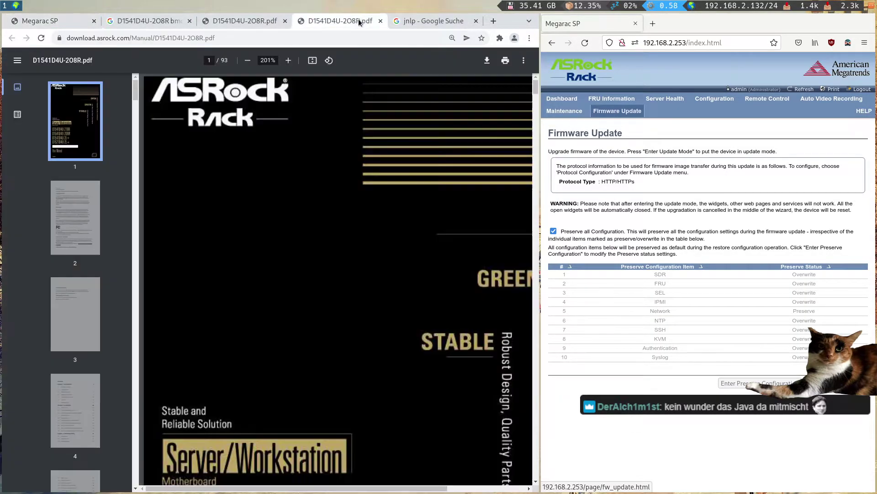
left_click(263, 22)
key("super+f")
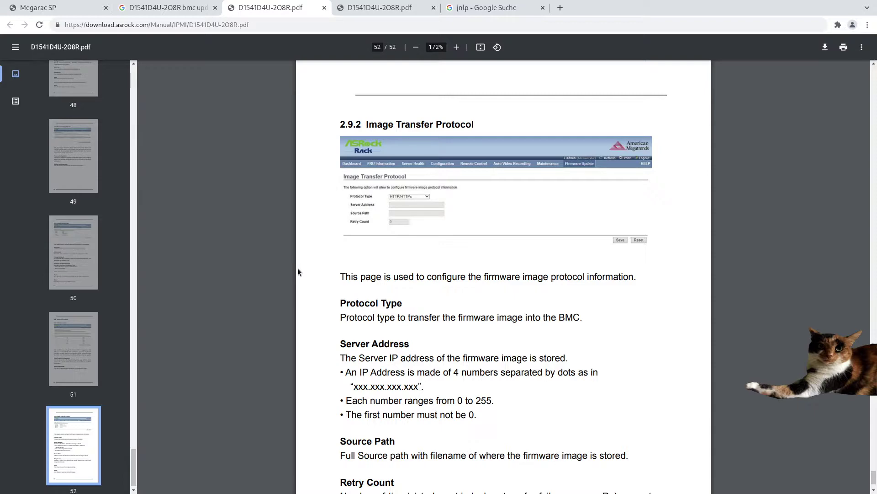
scroll(303, 273, "down", 1)
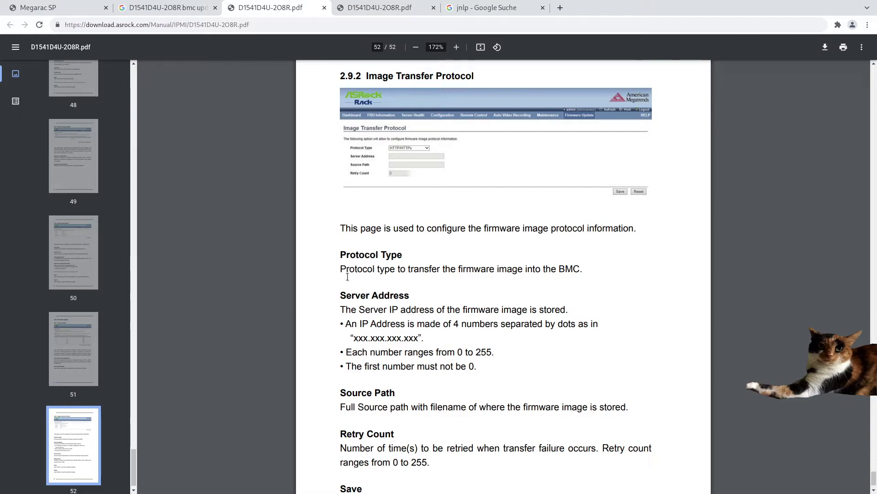
key("super+f")
key("super+2")
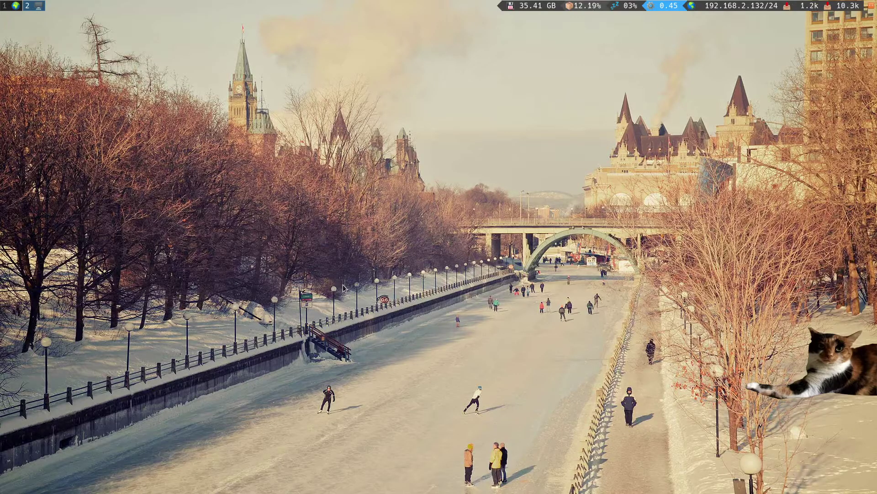
- In a new terminal, start tmux in ~/Downloads and create a fwupdate folder
key("super+Return")
type("cd Downloads")
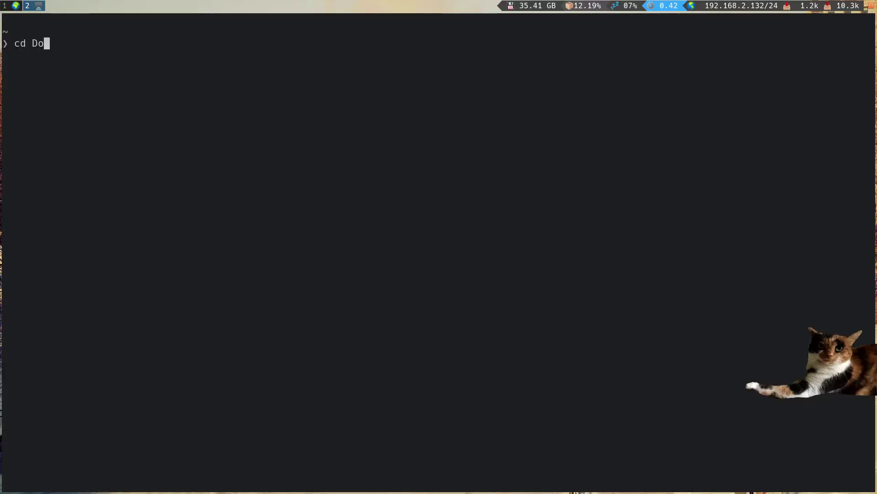
key("Return")
key("Return")
type("tmux")
key("Return")
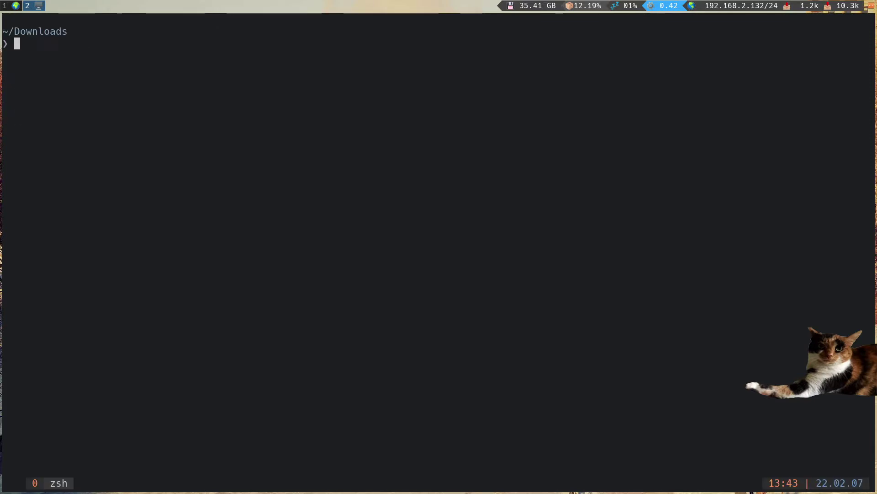
type("ls -larts")
key("Return")
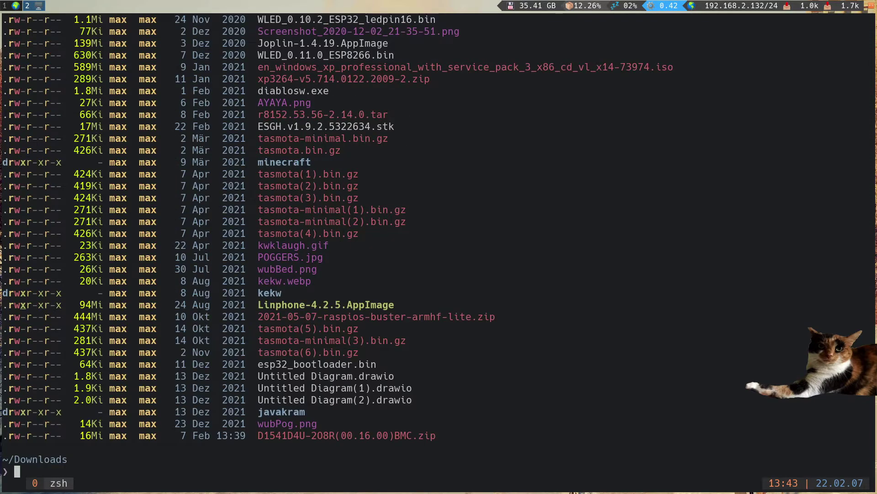
type("mkdir fwupdate")
key("Return")
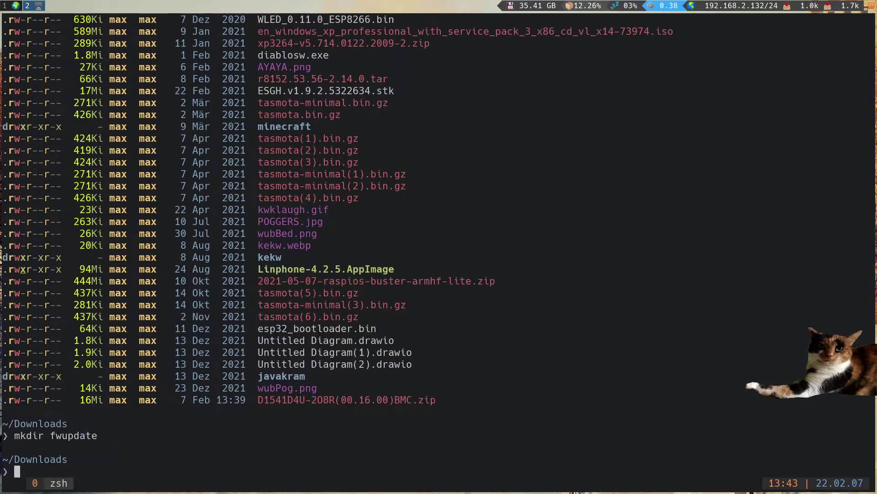
- Move the D15 firmware zip into fwupdate and unzip it there
type("mv D15")
key("Tab")
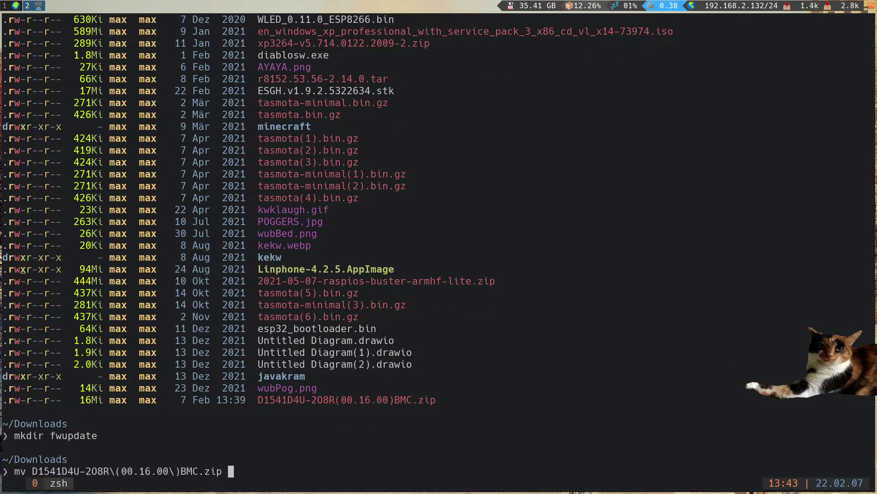
type("fw")
key("Tab")
type(".")
key("Return")
type("cd fw")
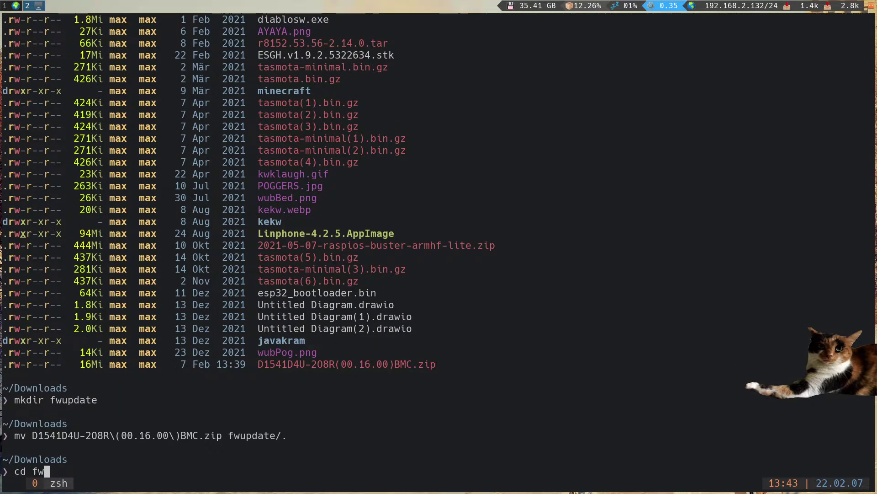
key("Tab")
key("Return")
type("unzip")
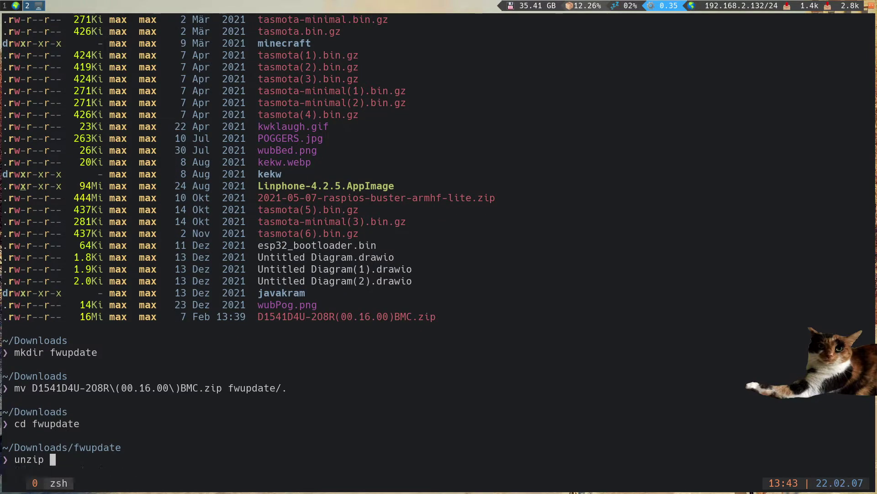
key("Tab")
key("Return")
type("ls")
key("Return")
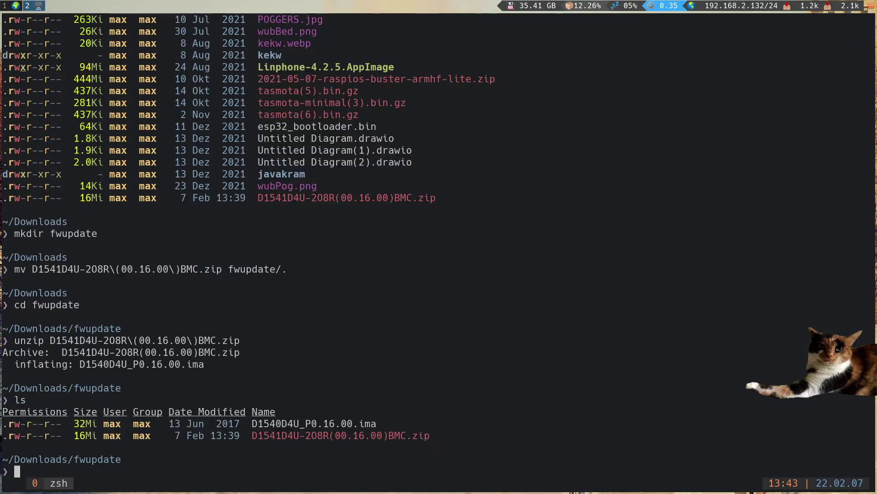
- Delete the zip so only D1540D4U_P0.16.00.ima remains in fwupdate
type("rm D15")
key("Tab")
key("Tab")
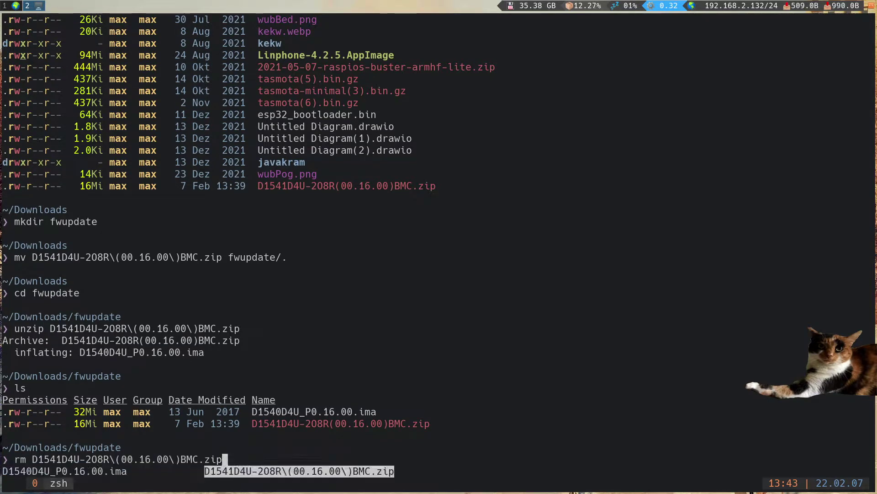
key("Return")
type("ls -la")
key("Return")
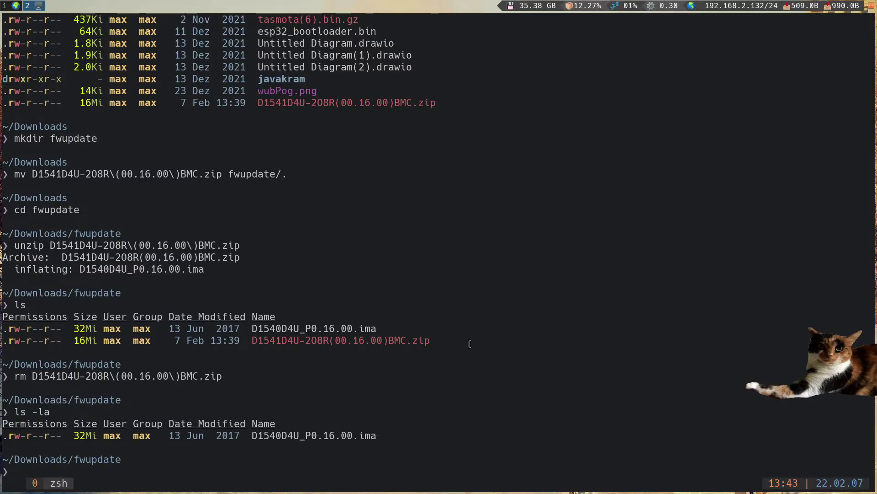
- Serve the fwupdate folder with python http.server on port 8080
key("ctrl+r")
type("py")
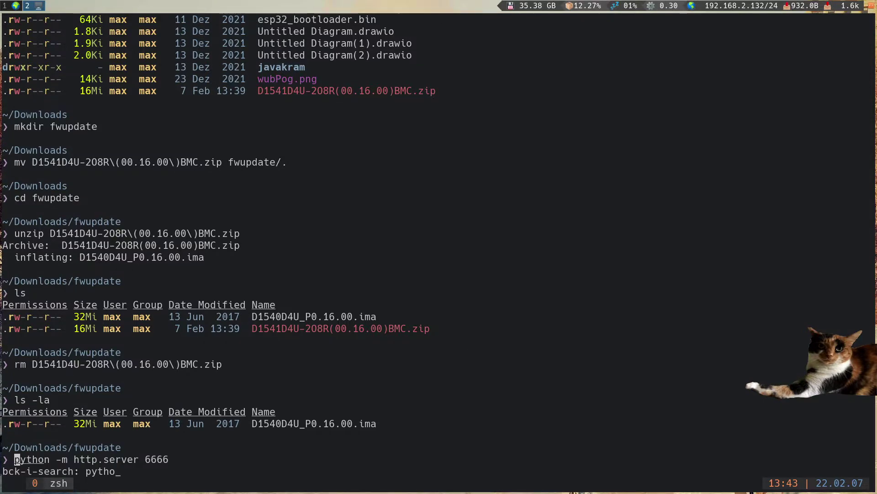
type("tho")
key("End")
key("BackSpace")
key("BackSpace")
key("BackSpace")
key("BackSpace")
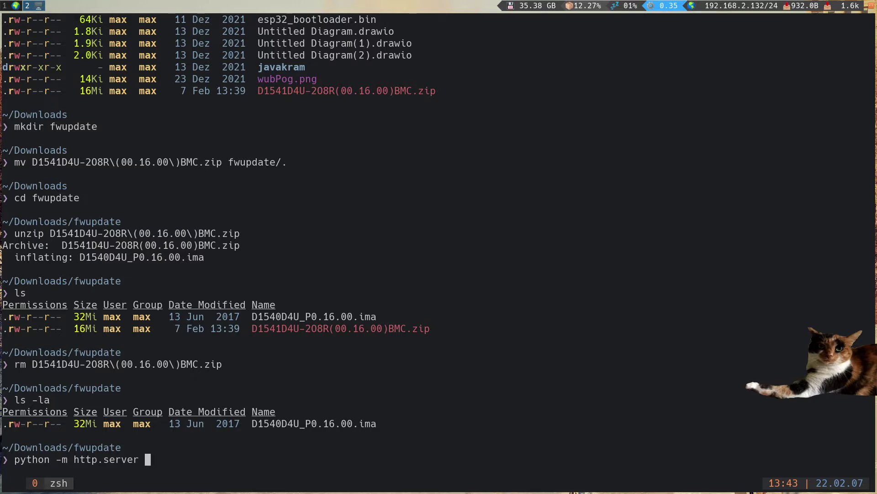
type("80")
key("Return")
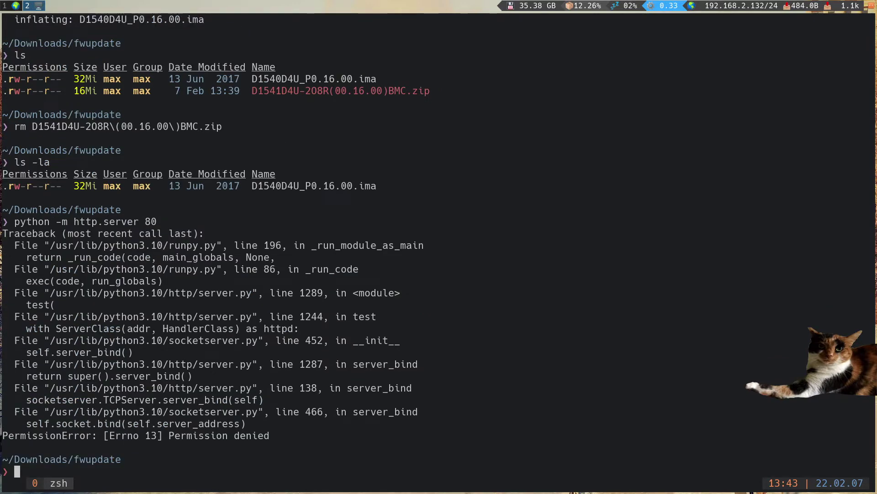
key("Up")
type("80")
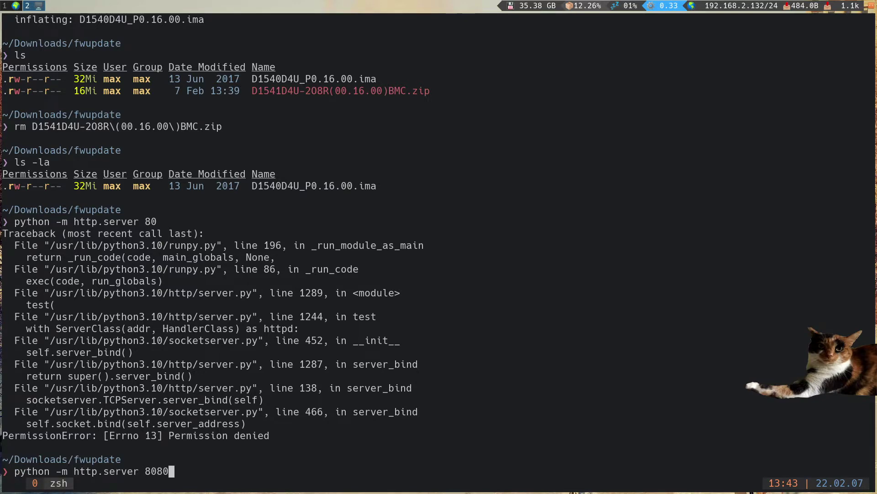
key("Return")
key("super+2")
key("super+1")
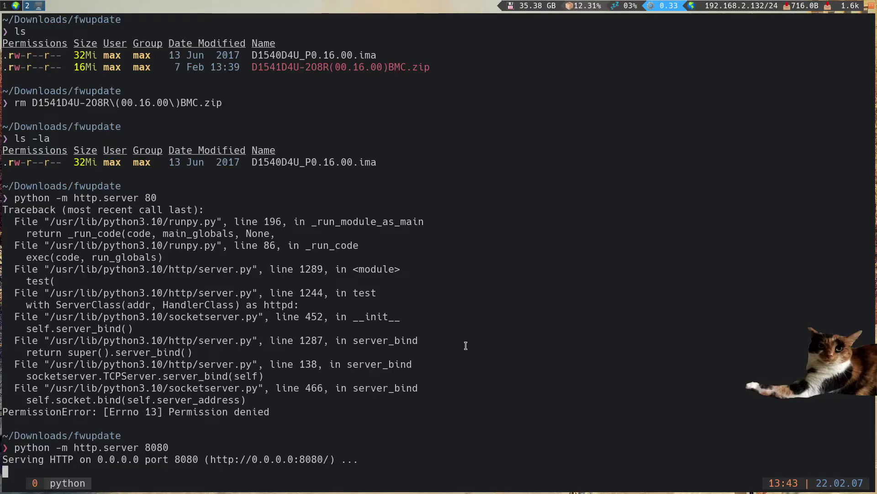
key("ctrl+b")
- Run ifconfig and copy the ens33 address 192.168.2.132
type("cifconfig")
key("Return")
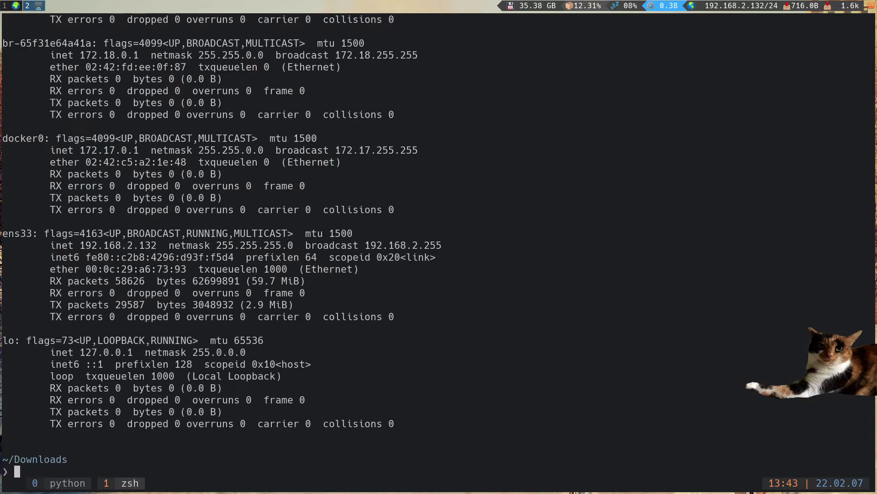
scroll(214, 142, "up", 5)
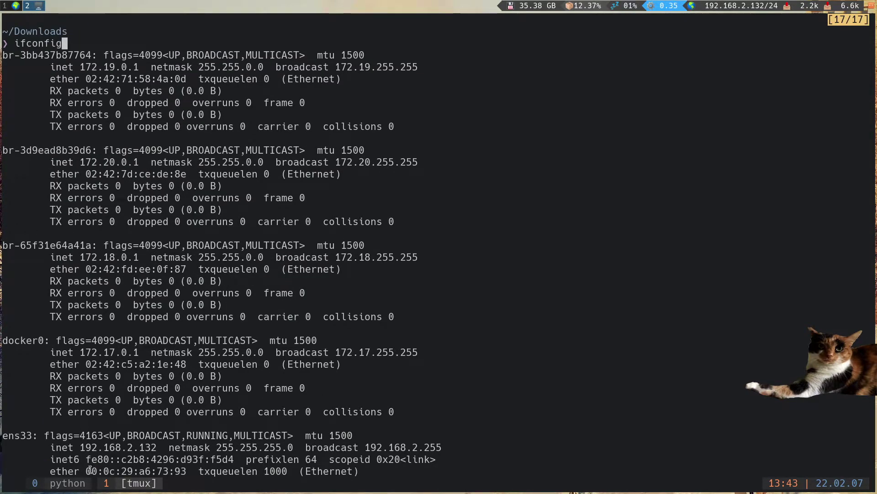
left_click_drag(80, 447, 154, 448)
right_click(154, 448)
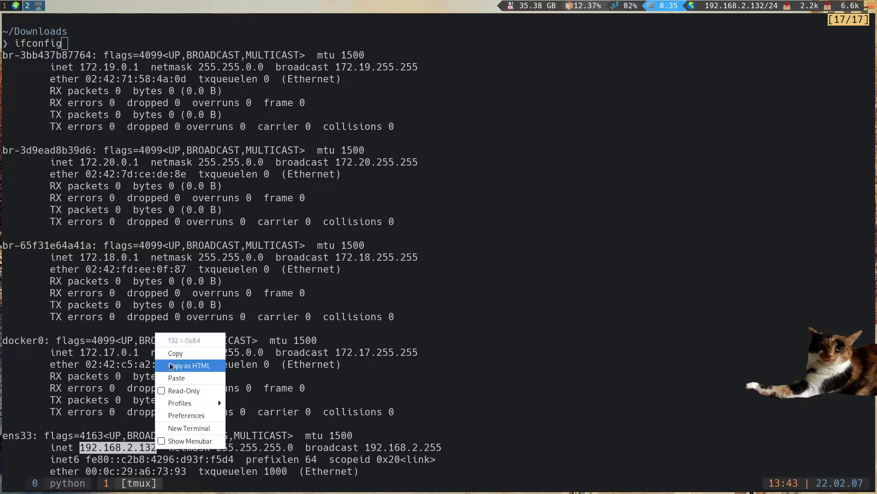
left_click(179, 353)
- Load 192.168.2.132:8080 in a new tab and copy the D1540D4U_P0.16.00.ima link
key("super+2")
key("ctrl+t")
key("ctrl+v")
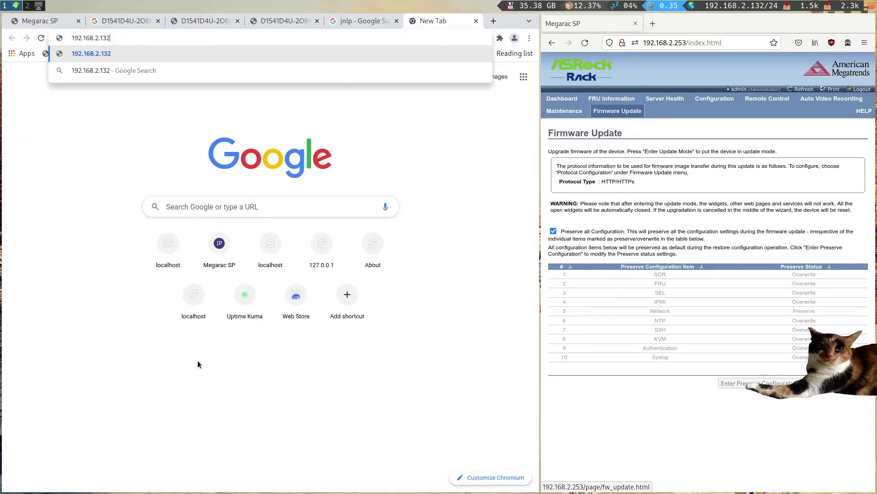
type(":8080")
key("Return")
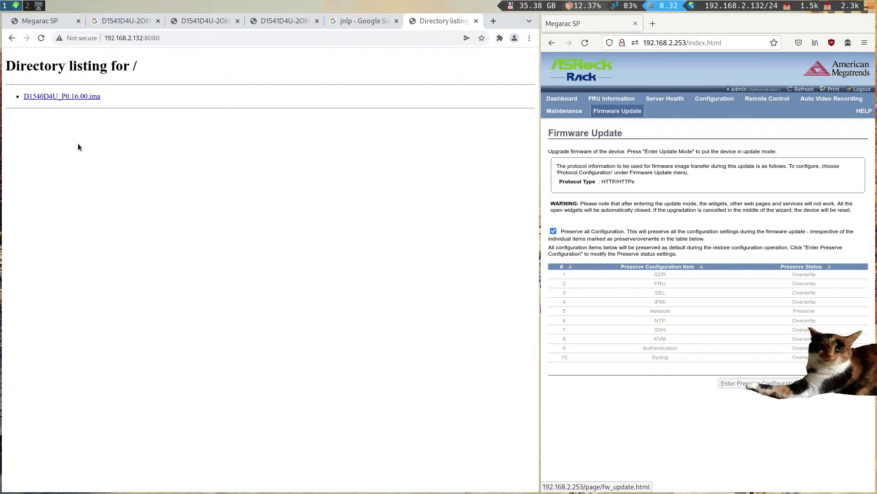
right_click(91, 99)
left_click(129, 157)
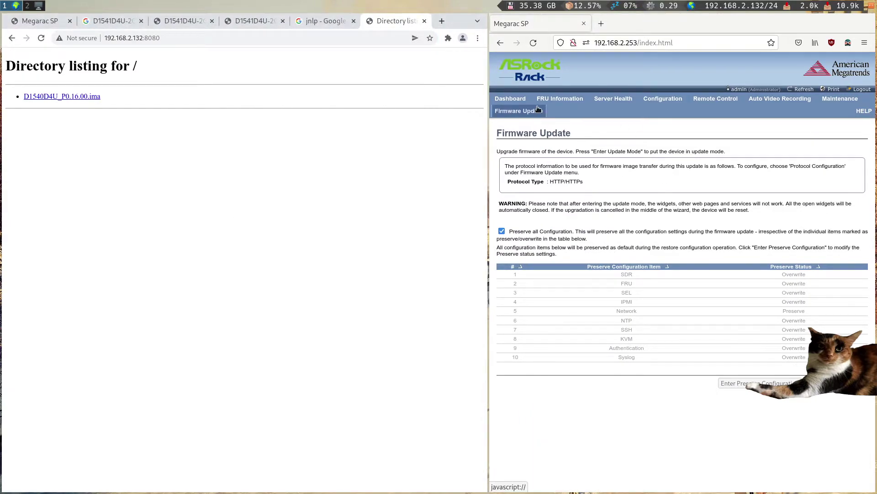
- Bring up the BMC's Image Transfer Protocol settings in a wider window
mouse_move(521, 112)
left_click(523, 135)
left_click_drag(488, 259, 419, 258)
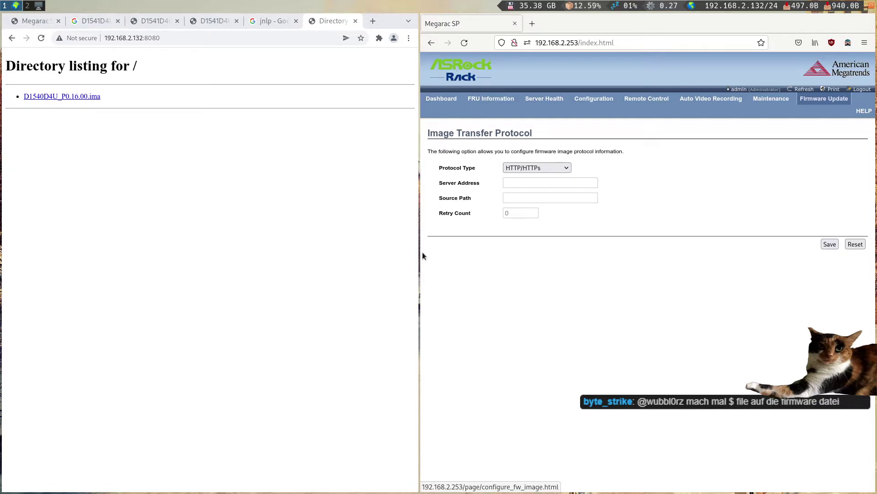
key("super+2")
- Abort a mistaken file command and change into the fwupdate folder
type("file")
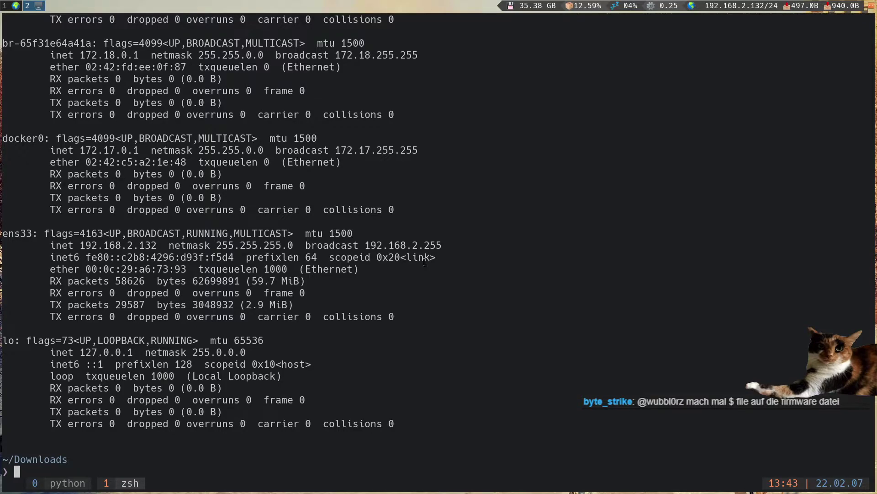
key("Tab")
key("Tab")
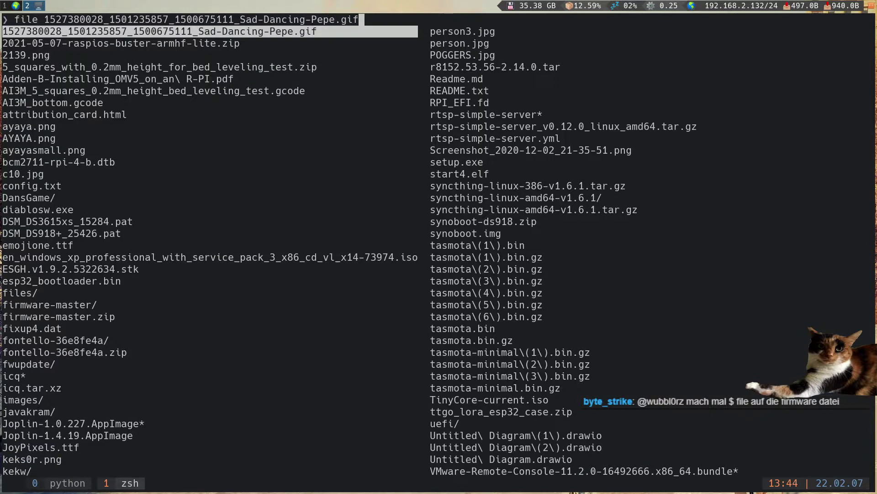
key("BackSpace")
key("BackSpace")
key("BackSpace")
key("BackSpace")
key("BackSpace")
key("BackSpace")
key("BackSpace")
key("BackSpace")
key("ctrl+c")
key("ctrl+c")
key("ctrl+c")
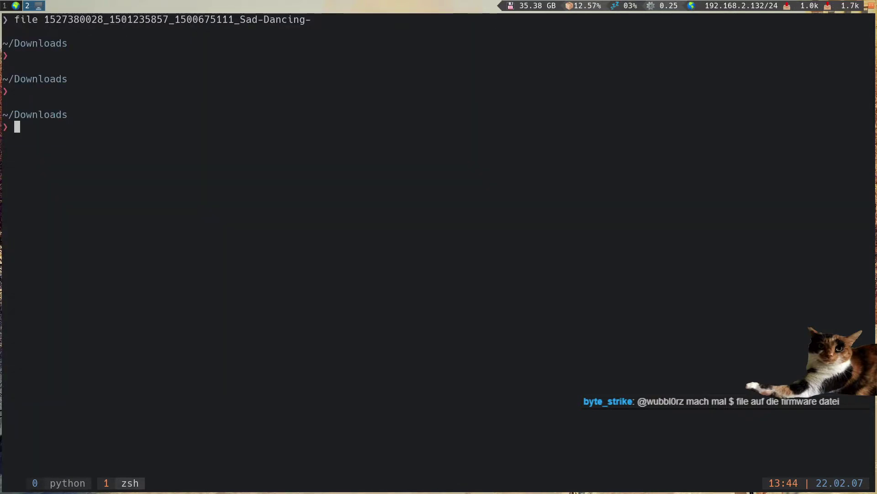
key("Return")
key("Return")
key("Return")
type("cd")
type("wupdate")
key("Return")
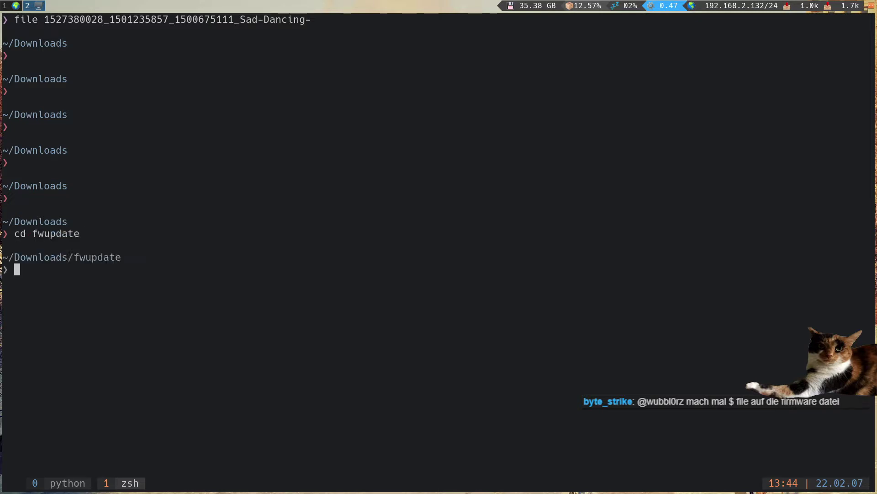
- Check D1540D4U_P0.16.00.ima with file, which reports data, then page it in less and quit
type("file")
key("Tab")
key("Tab")
key("Return")
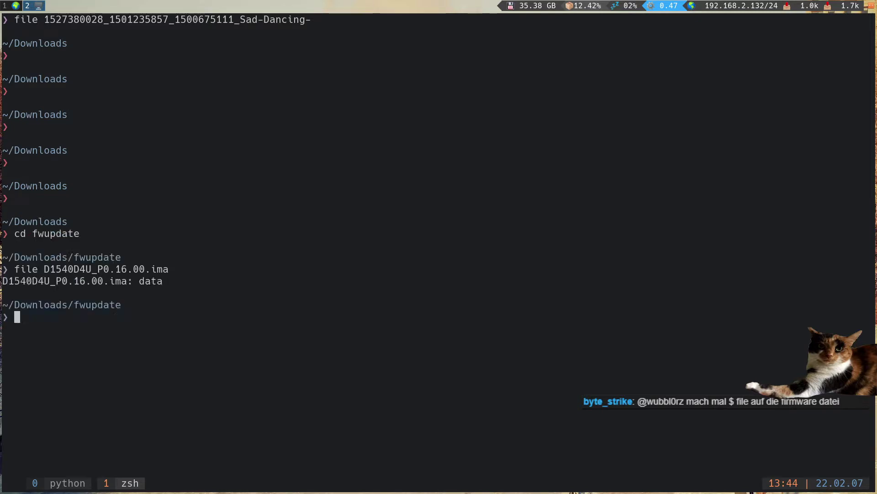
type("less")
key("Tab")
key("Return")
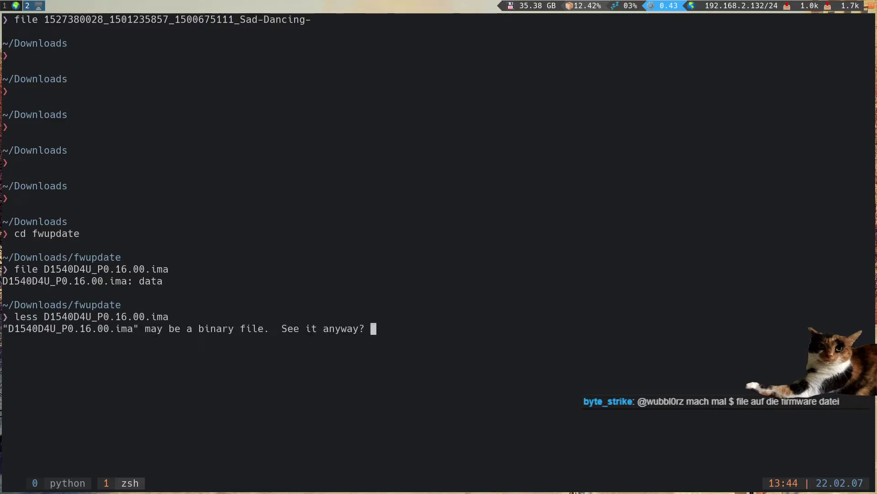
type("y")
type("q")
key("super+1")
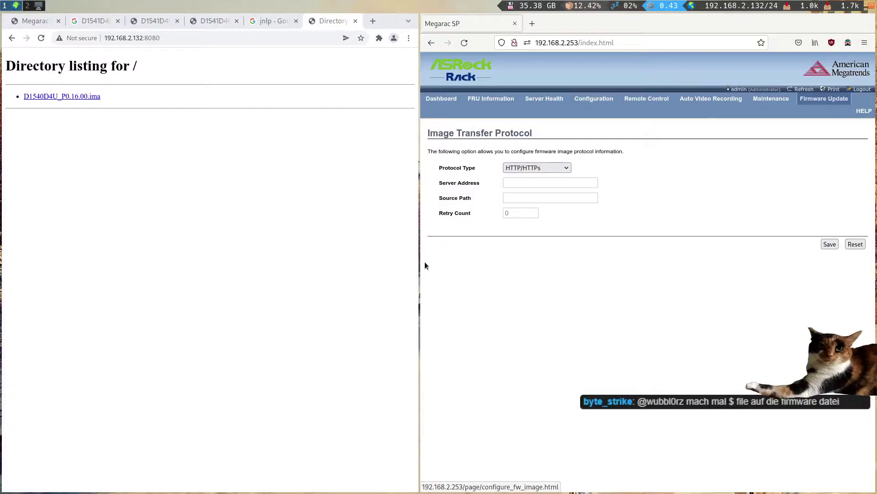
- Toggle the Protocol Type to TFTP and back, leaving HTTP/HTTPs selected
left_click(533, 168)
left_click(524, 180)
left_click(529, 167)
left_click(520, 190)
left_click(523, 168)
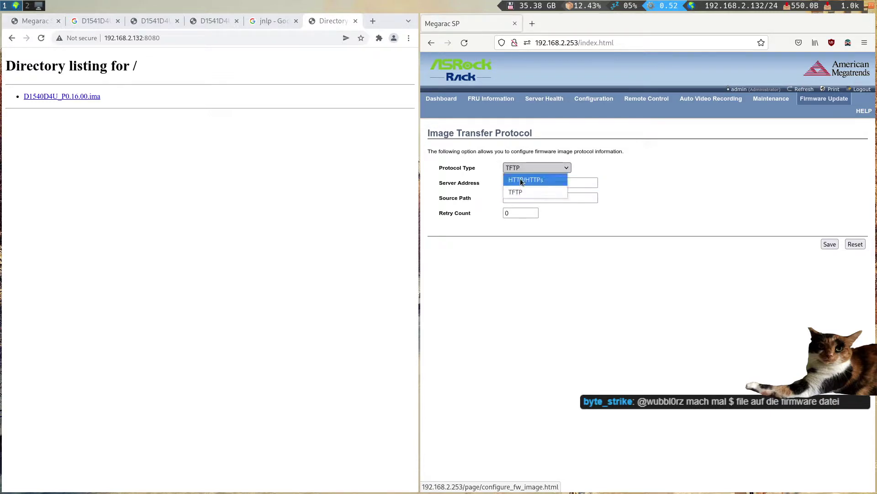
left_click(519, 180)
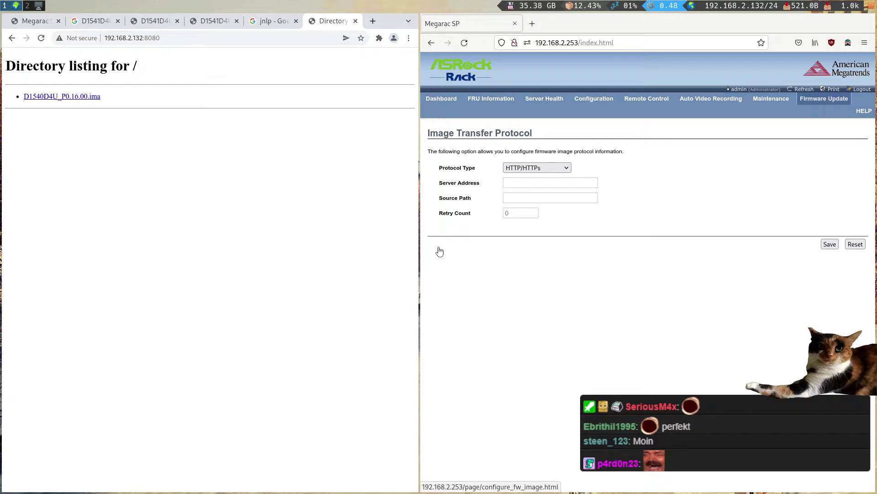
- On the Firmware Update page, enable Preserve all Configuration and cancel entering update mode
left_click_drag(554, 317, 331, 275)
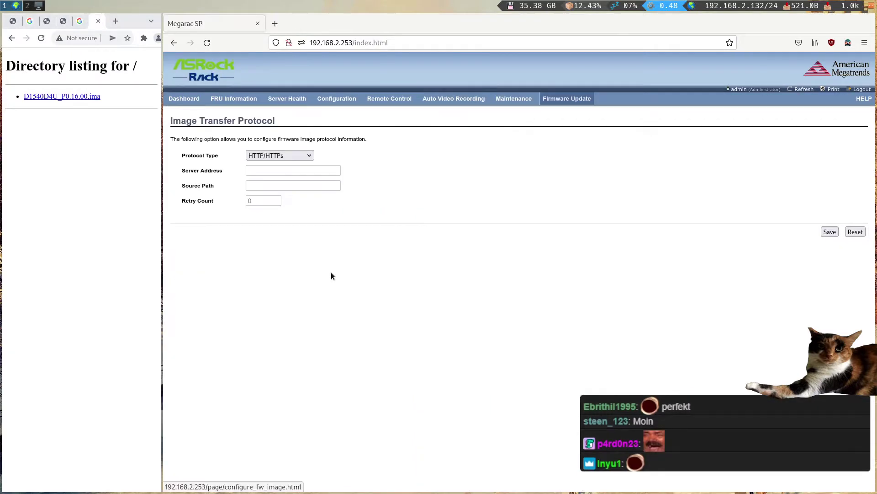
left_click(556, 110)
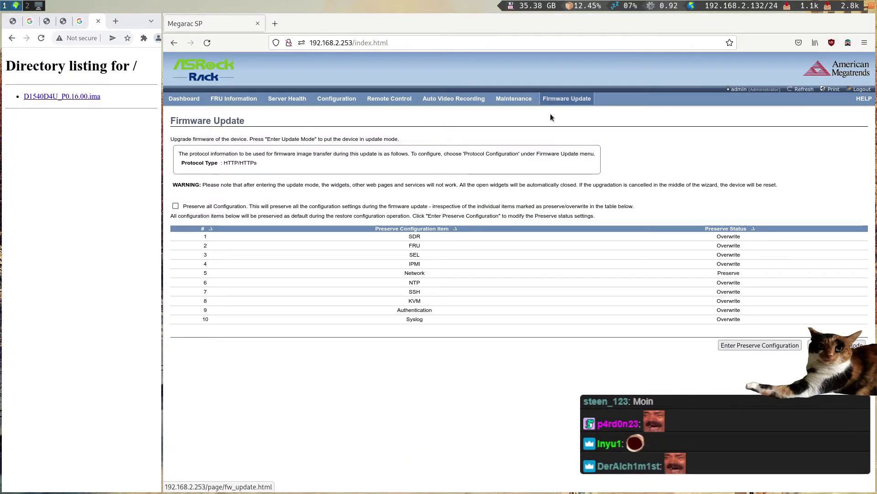
left_click(175, 205)
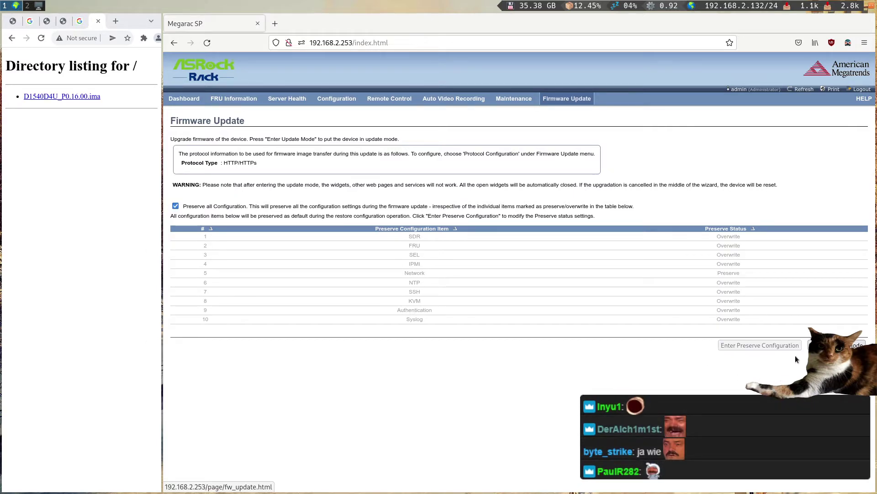
left_click(822, 346)
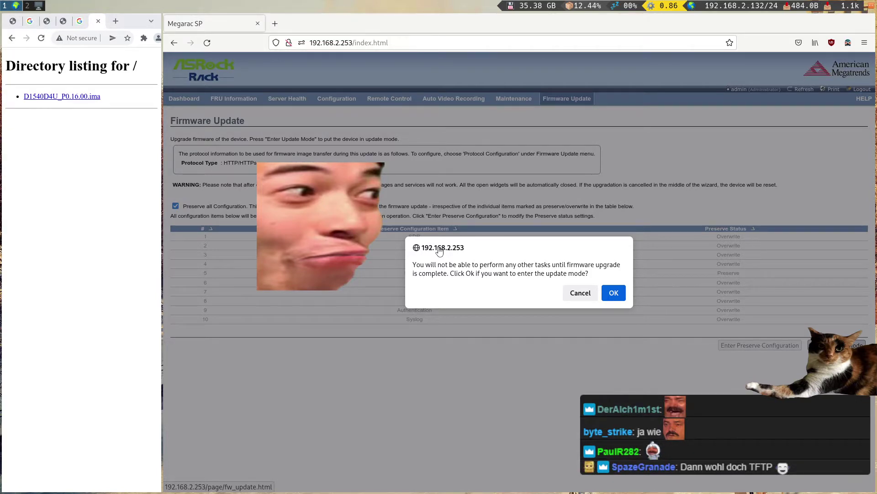
left_click(580, 293)
- Show the D1541D4U-2O8R manual PDF at section 2.9.2 Image Transfer Protocol
key("super+l")
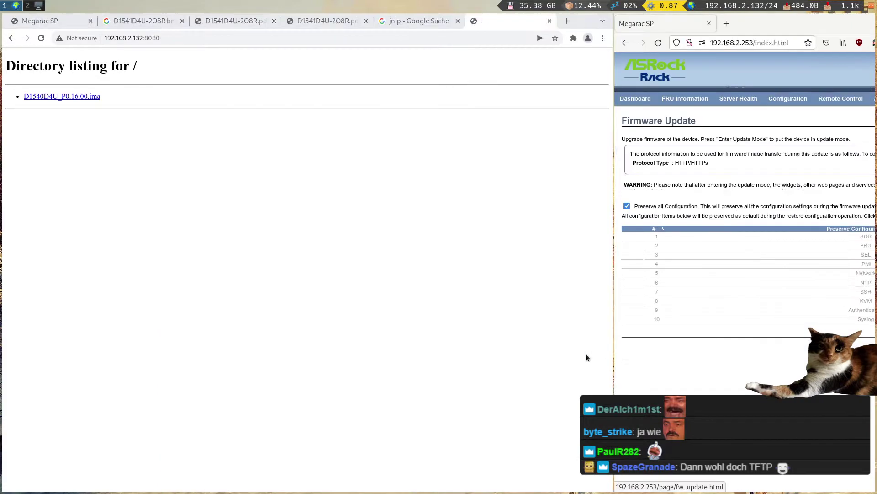
left_click(185, 19)
left_click(206, 19)
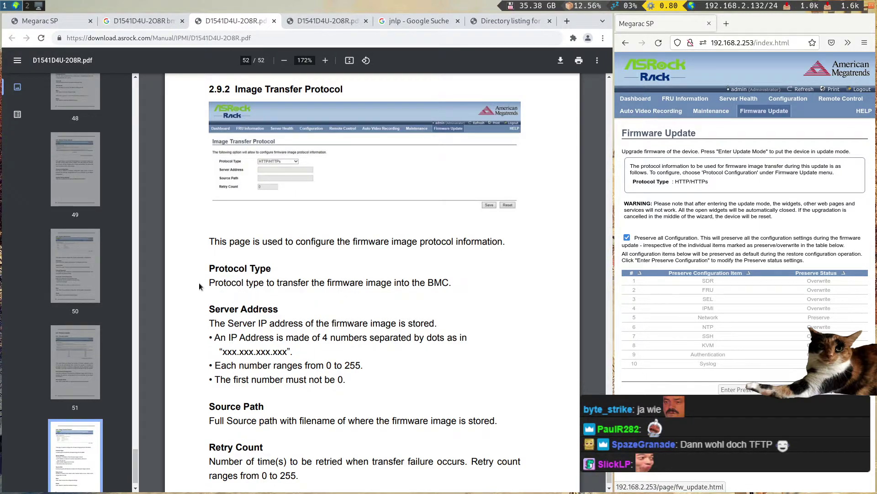
scroll(199, 284, "down", 3)
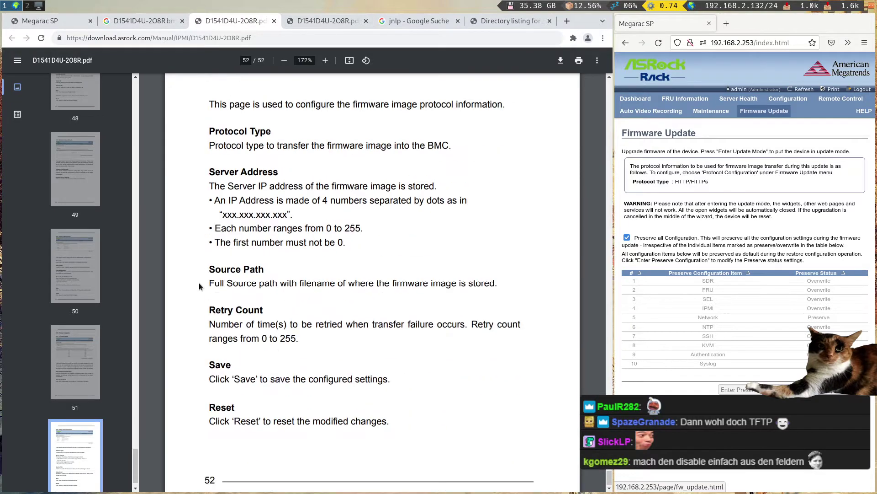
scroll(198, 283, "up", 2)
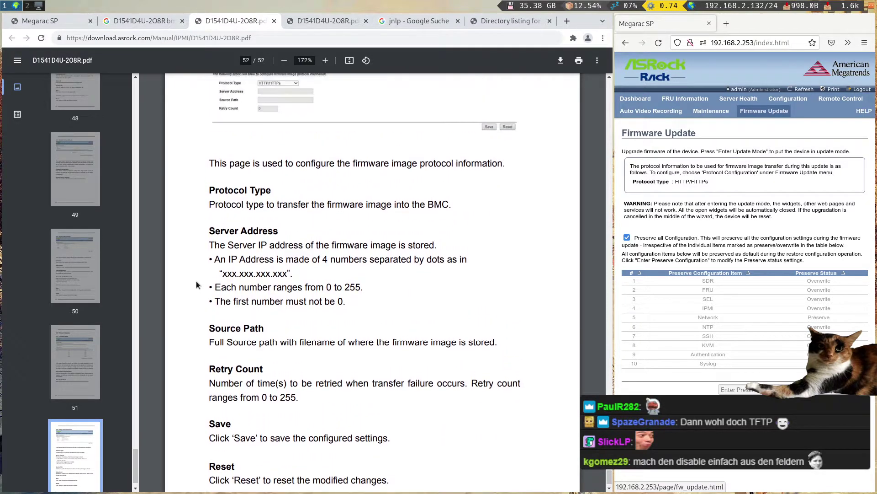
scroll(198, 285, "up", 1)
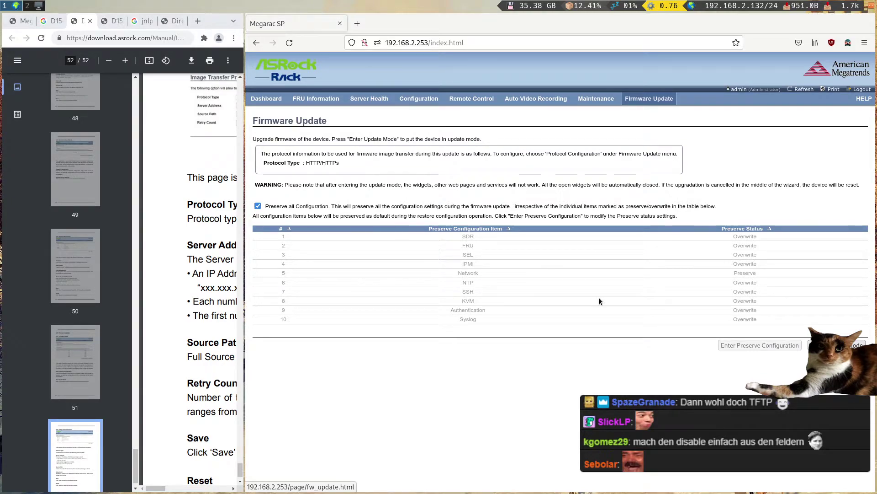
- Enter firmware update mode and confirm it with OK
left_click(850, 345)
left_click(655, 292)
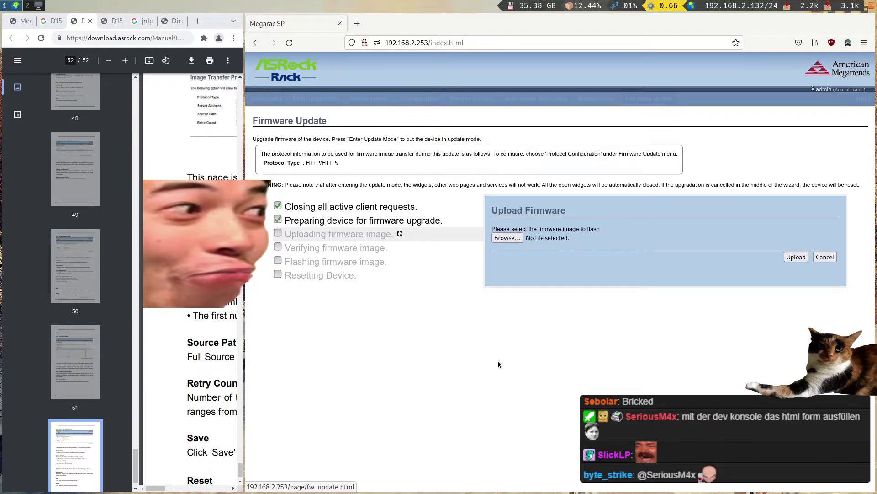
key("super+2")
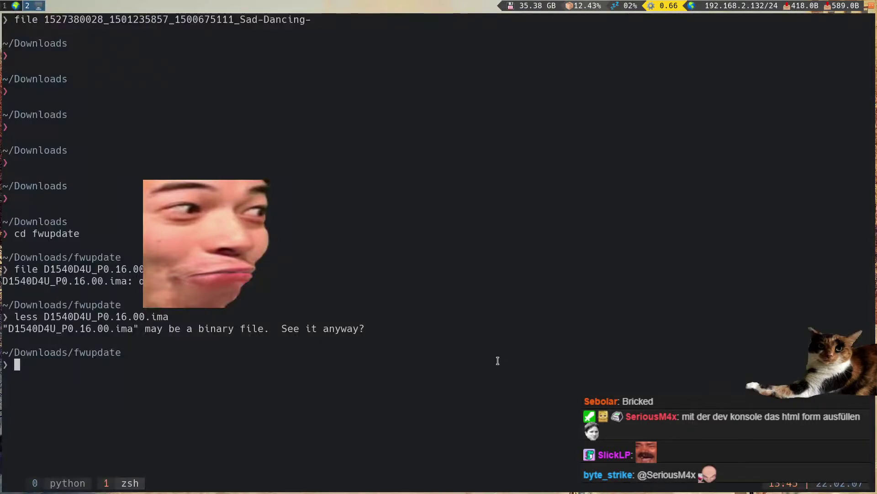
key("super+1")
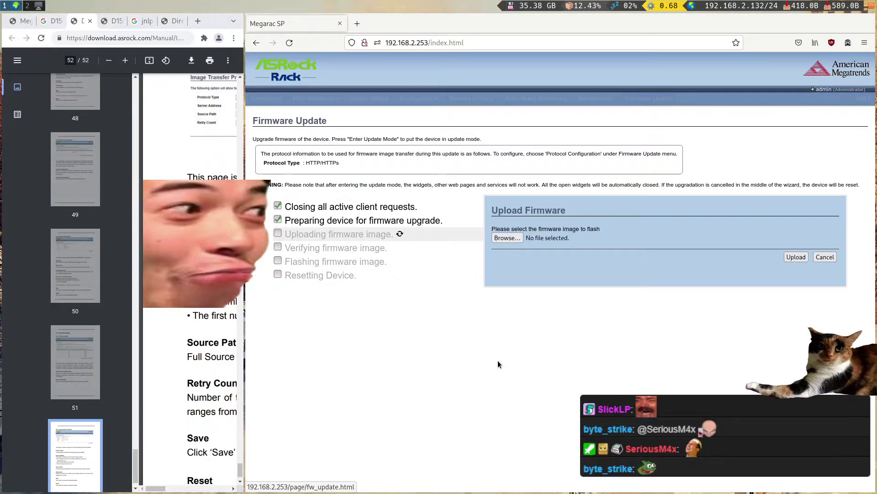
- Select Downloads/fwupdate/D1540D4U_P0.16.00.ima as the firmware image to upload
left_click(507, 237)
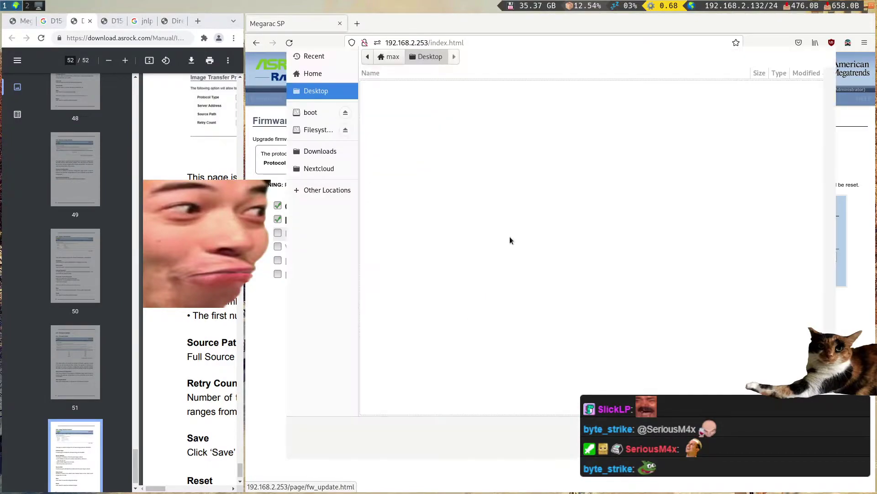
left_click(327, 152)
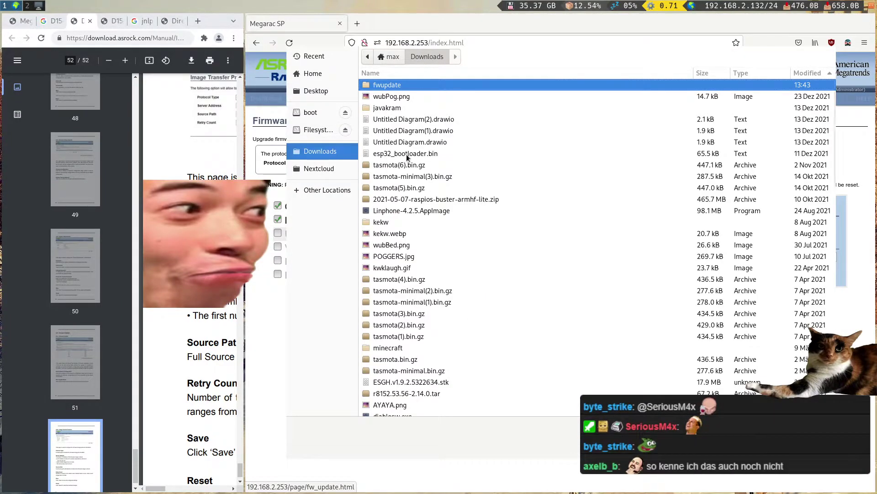
double_click(397, 87)
double_click(402, 84)
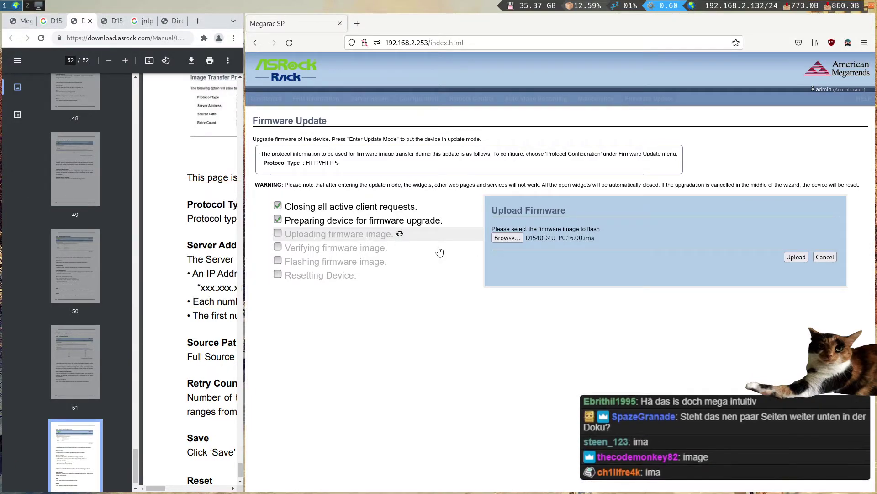
- Scroll through the IPMI Configuration Guide PDF to its table of contents
right_click(295, 349)
key("Escape")
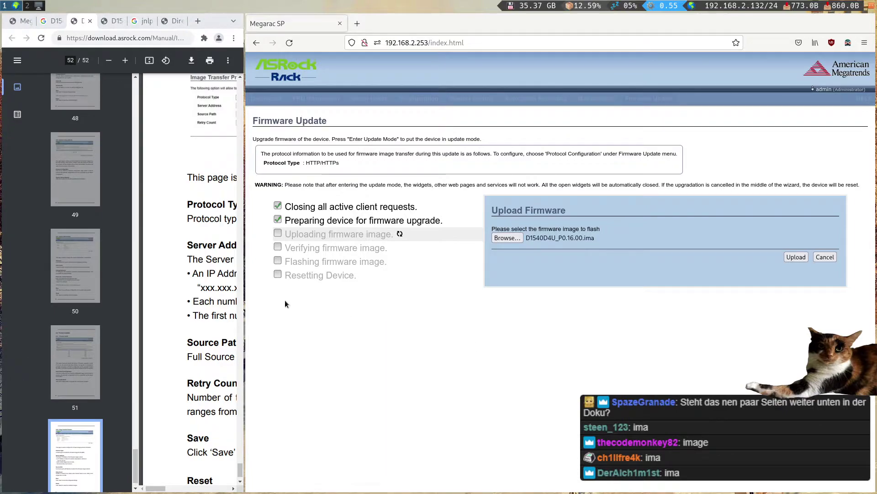
left_click_drag(530, 329, 530, 329)
scroll(274, 319, "down", 2)
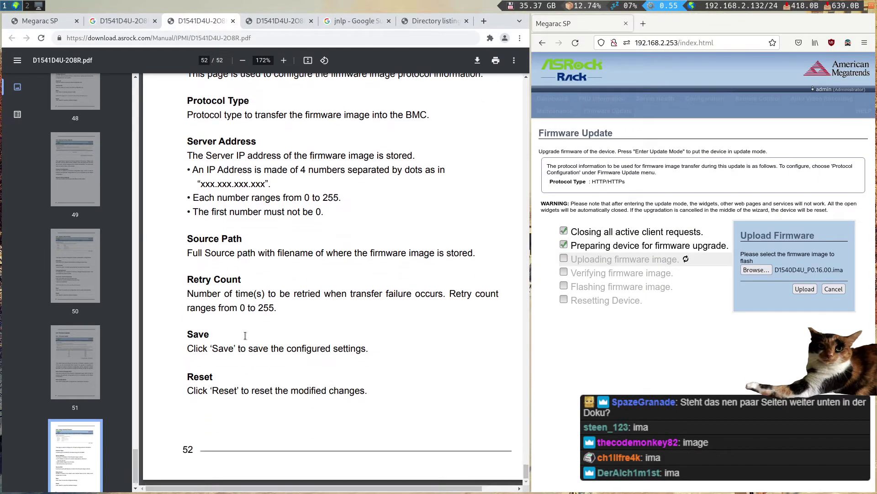
scroll(246, 335, "up", 3)
scroll(246, 335, "down", 3)
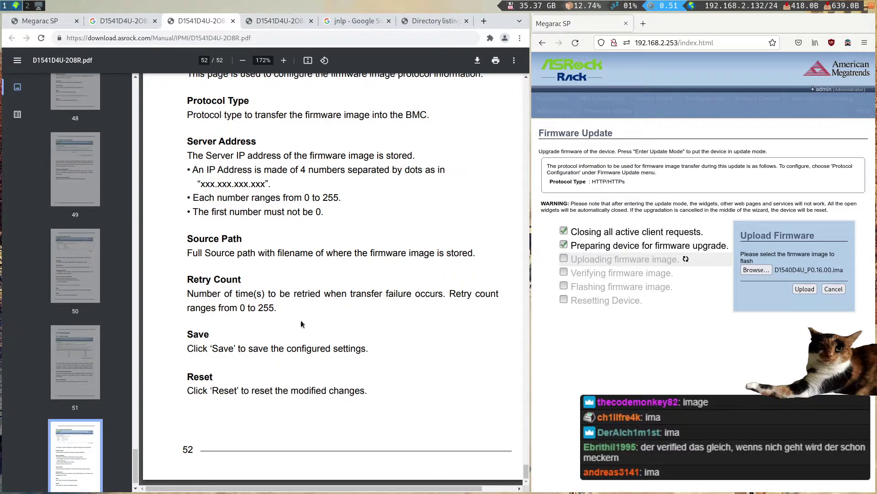
left_click_drag(526, 470, 517, 76)
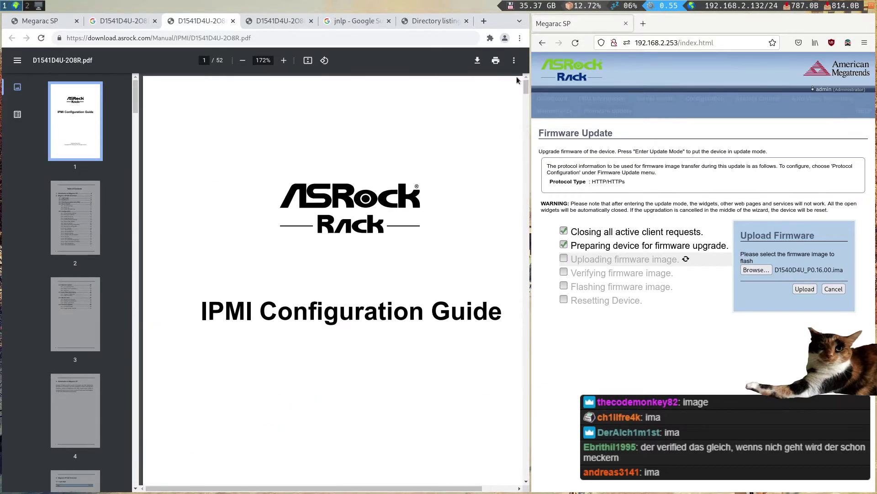
scroll(354, 273, "down", 20)
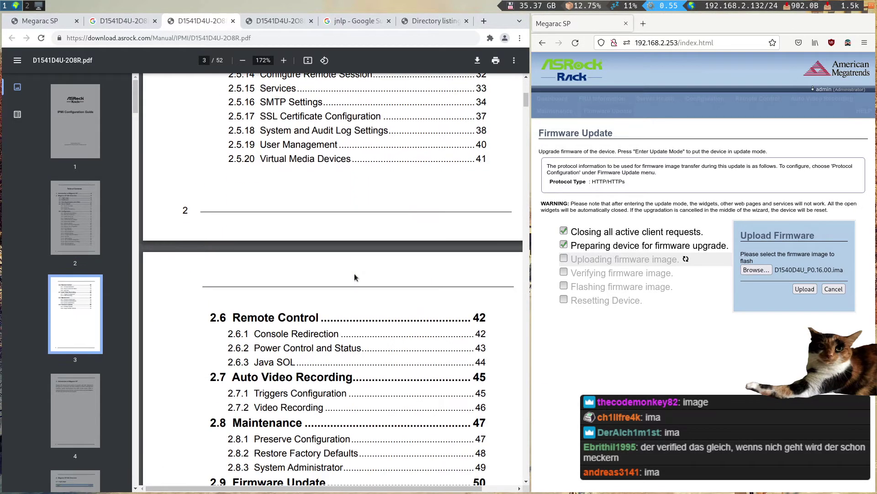
scroll(355, 274, "down", 4)
- Read the 2.9 Firmware Update chapter at page 52, then upload the chosen firmware image
left_click(320, 291)
scroll(302, 335, "down", 5)
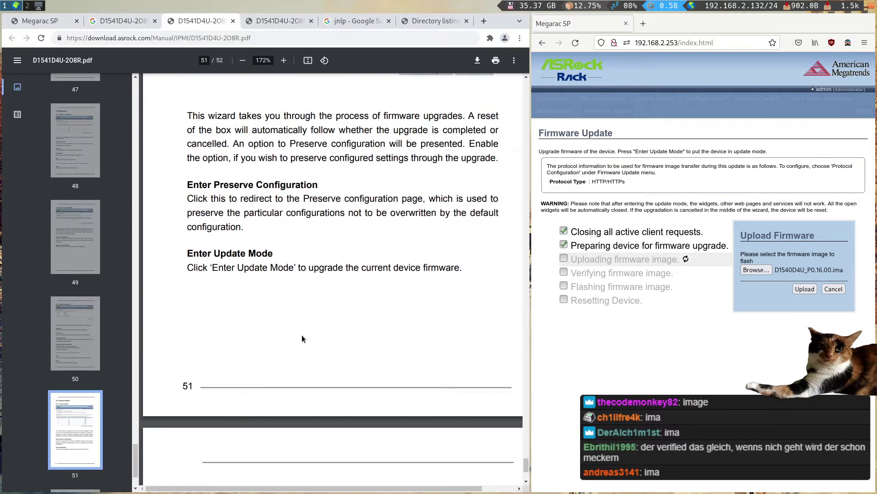
scroll(302, 339, "down", 10)
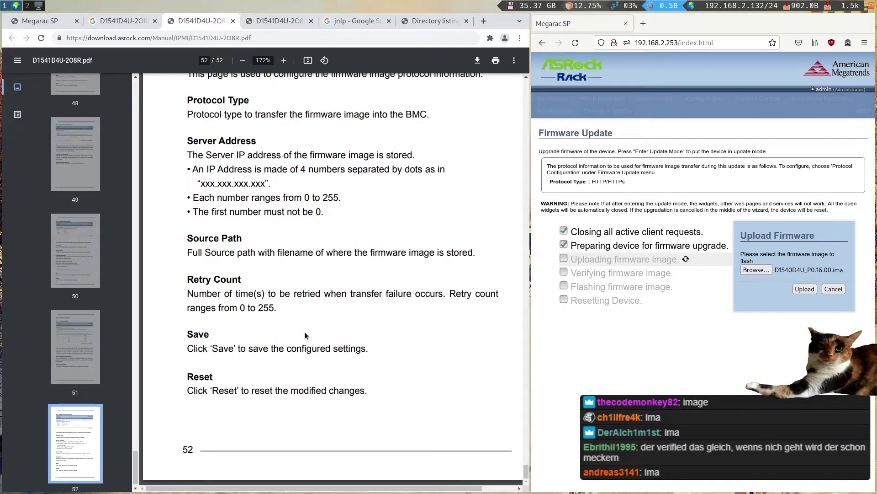
left_click_drag(306, 335, 293, 345)
left_click(796, 262)
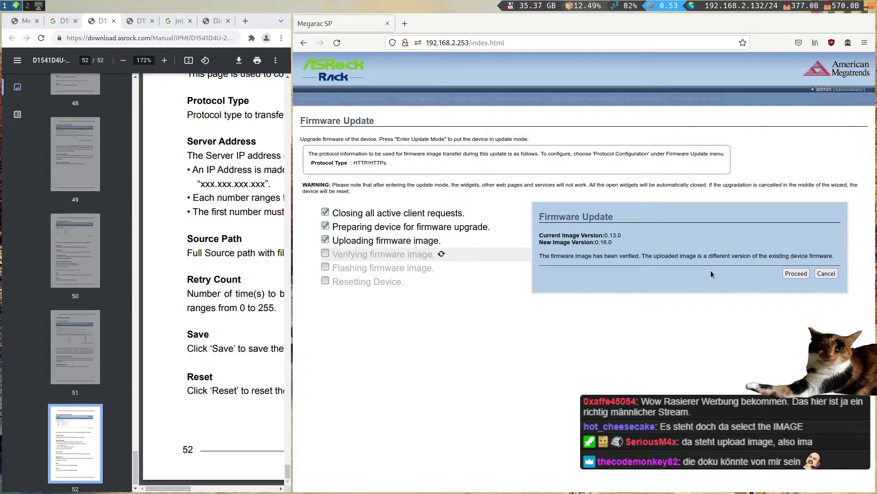
- Proceed with flashing the verified 0.16.0 firmware, viewing the server photo meanwhile
left_click(796, 274)
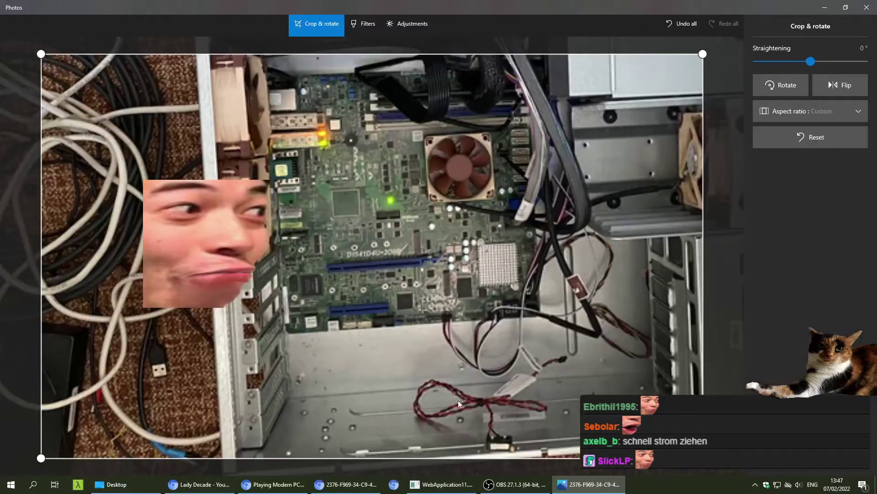
left_click(867, 7)
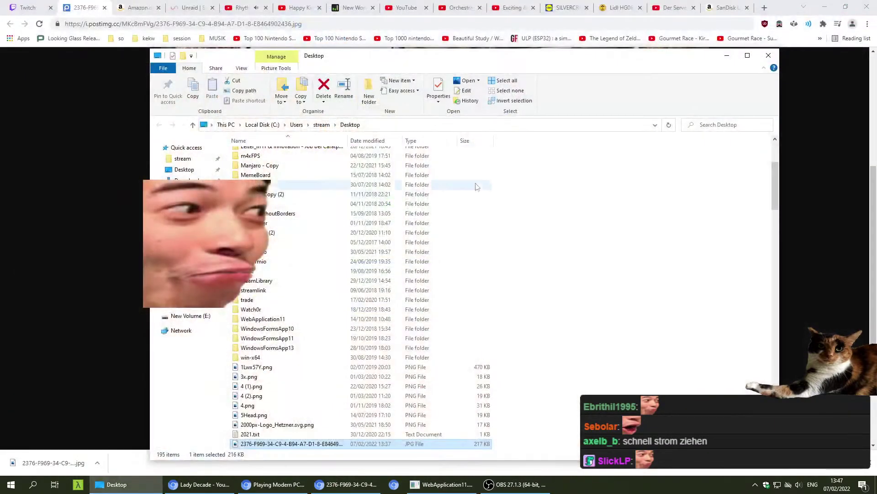
left_click(141, 117)
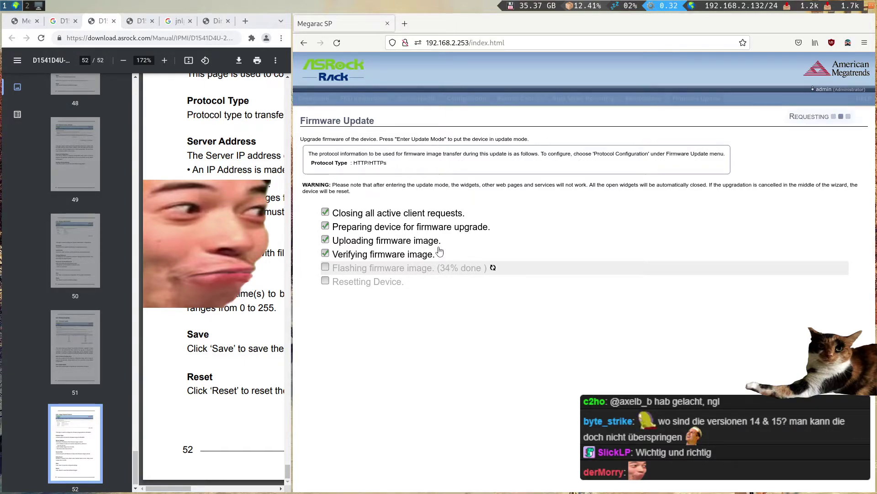
left_click_drag(428, 398, 533, 396)
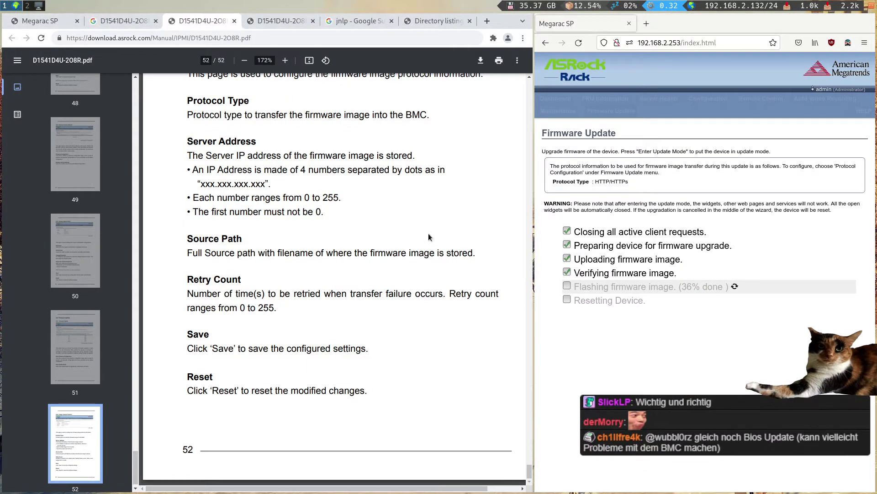
- Open the ASRock Rack D1541D4U-2O8R product page and list its BIOS/BMC downloads
left_click(440, 20)
left_click(358, 19)
left_click(226, 20)
key("ctrl+1")
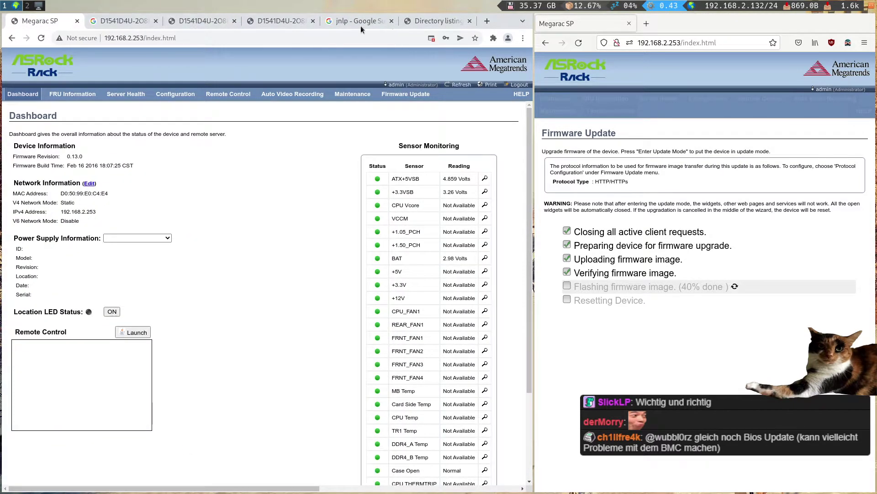
left_click(196, 16)
left_click(119, 19)
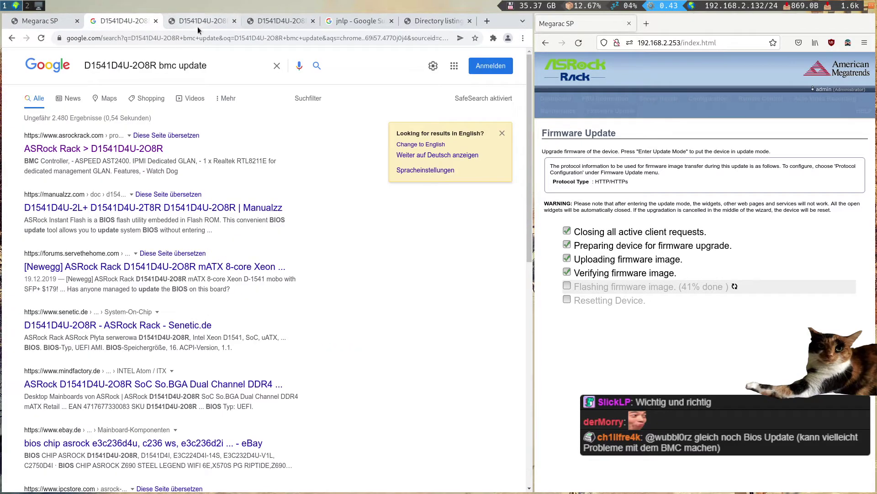
left_click(145, 149)
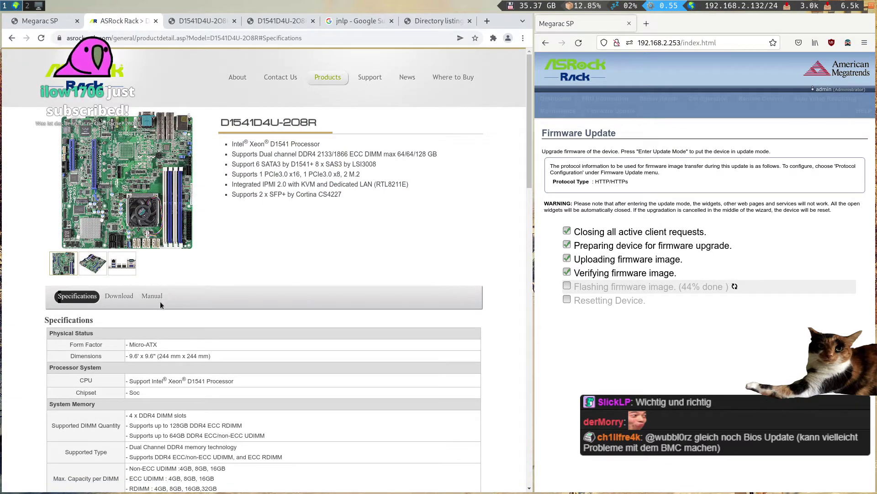
left_click(119, 296)
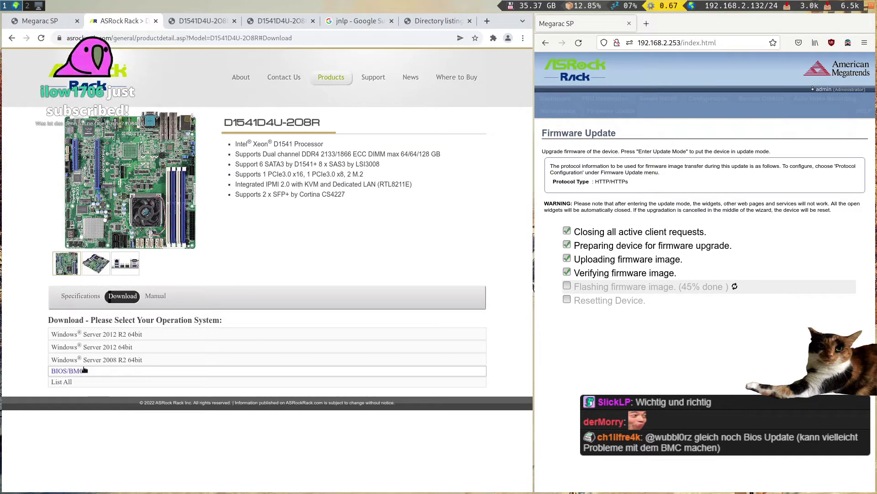
left_click(75, 370)
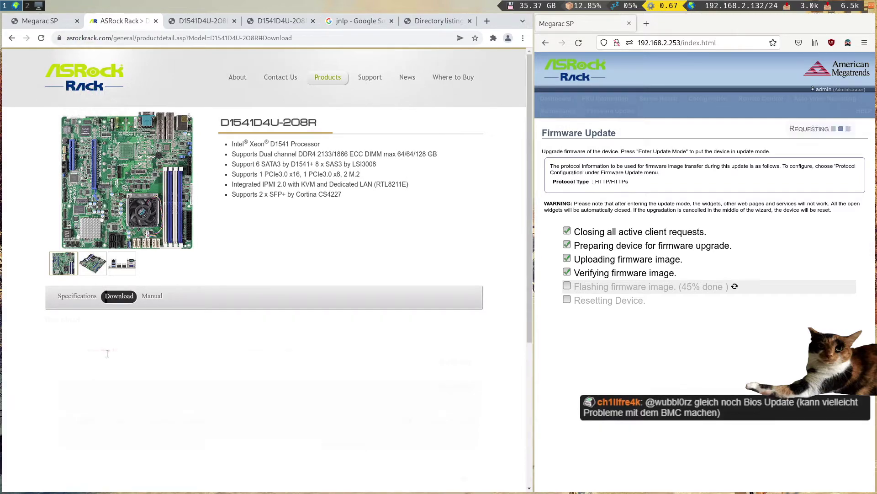
- Highlight the 00.16.00 BMC release notes, including the Spectre & Meltdown fix line
scroll(146, 346, "down", 5)
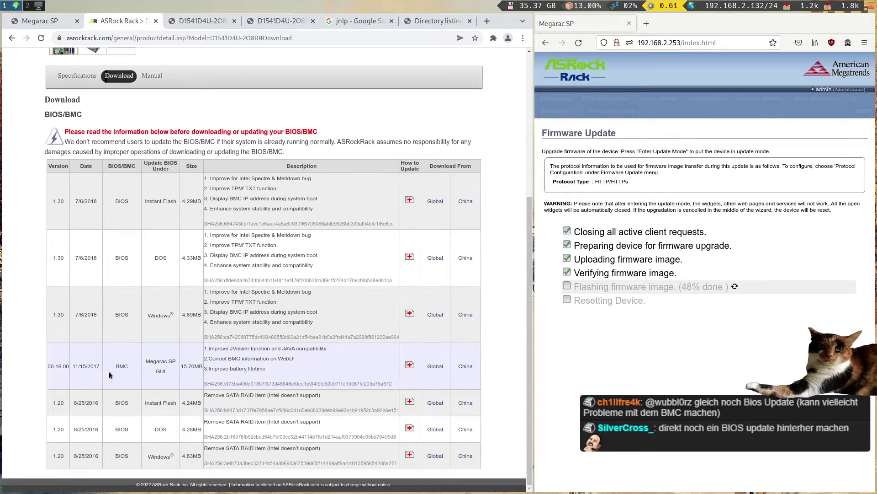
left_click_drag(292, 374, 225, 353)
left_click(321, 368)
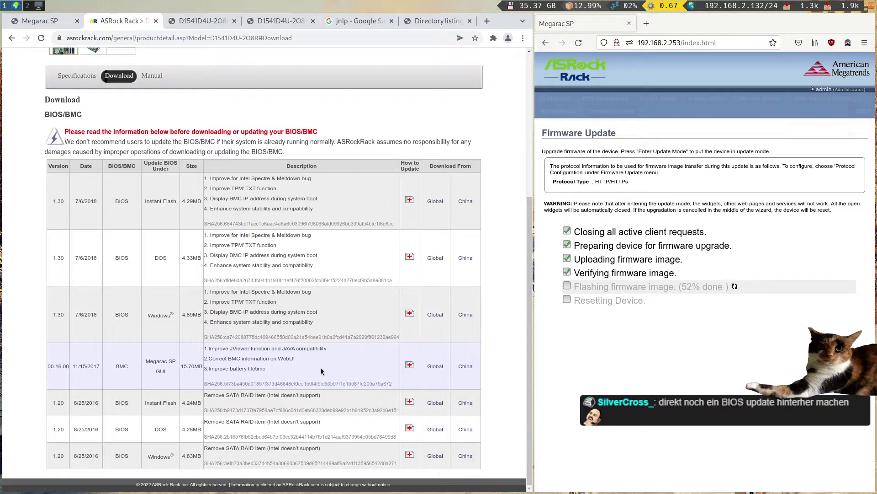
triple_click(239, 177)
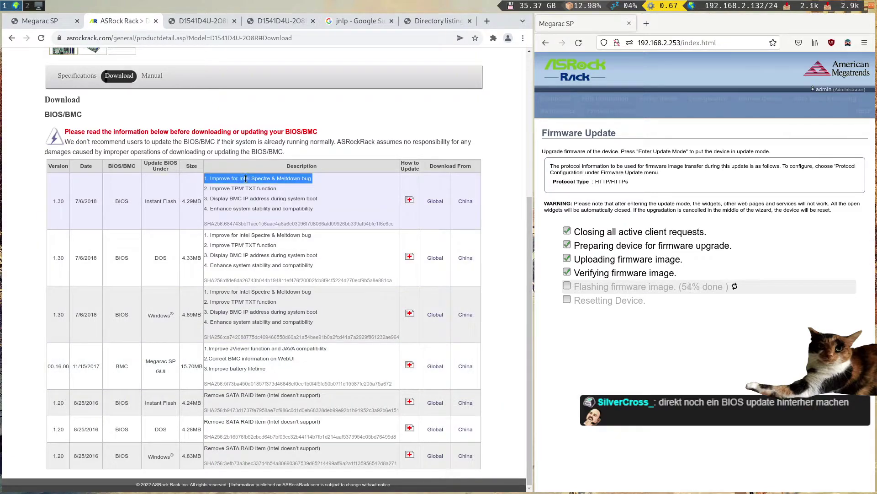
left_click(245, 179)
triple_click(244, 178)
left_click(245, 178)
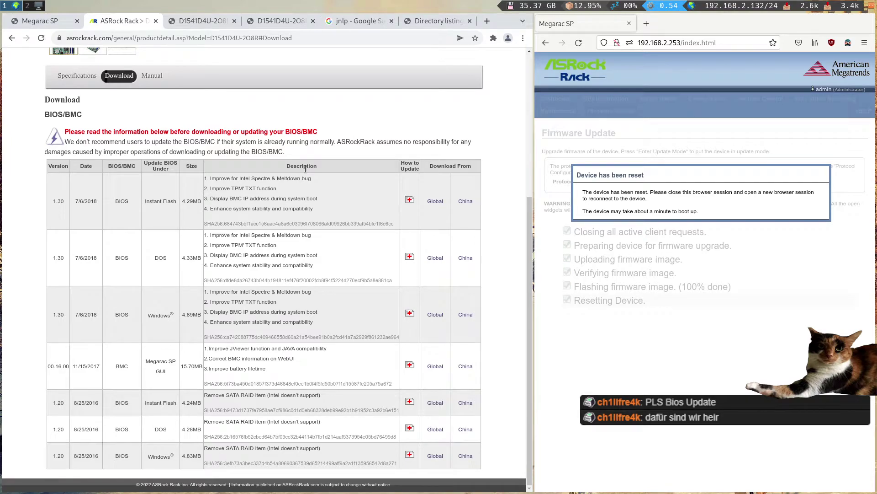
- Widen the BMC window and open 192.168.2.253 in a second tab, returning to Megarac SP
left_click_drag(533, 320, 259, 307)
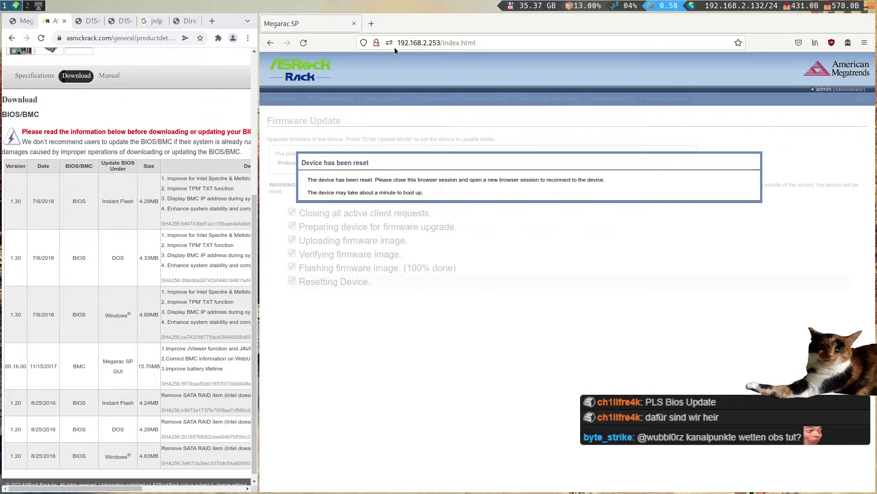
left_click_drag(441, 43, 398, 43)
key("super+c")
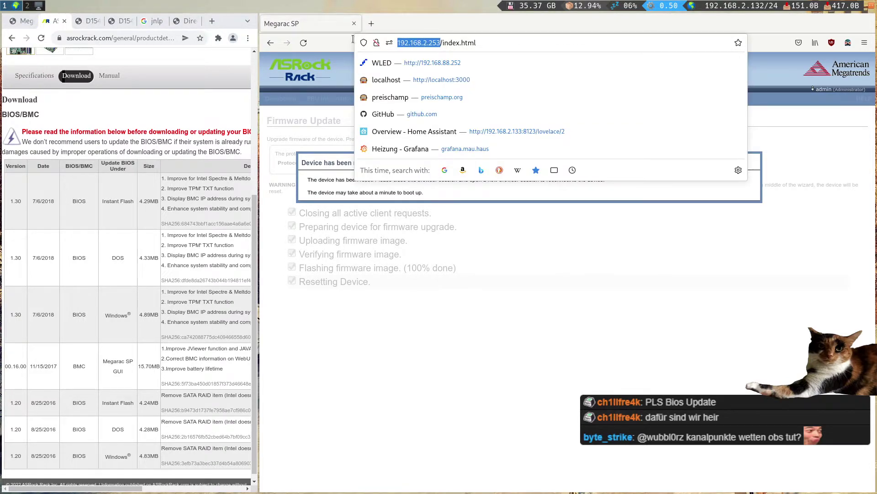
left_click(483, 310)
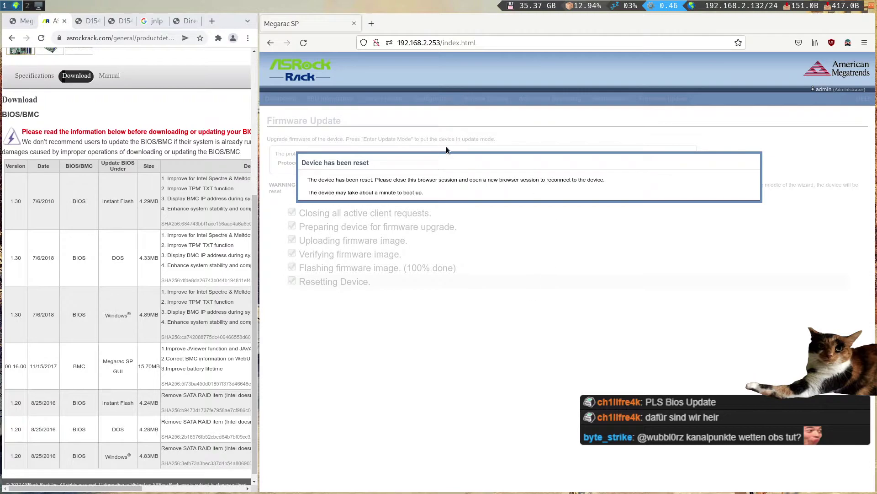
middle_click(371, 23)
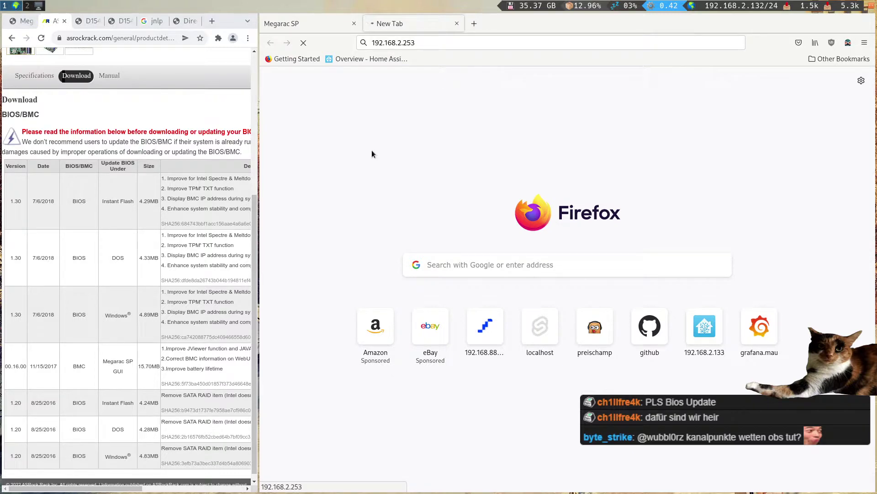
left_click(298, 21)
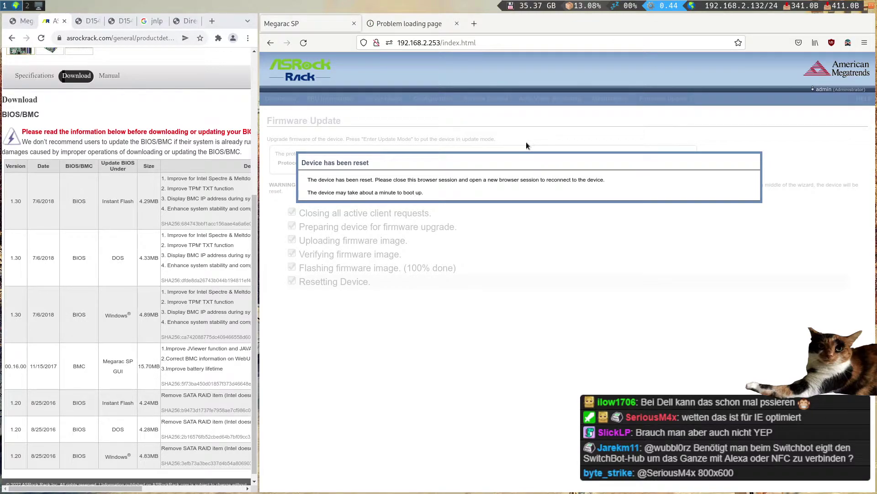
- Start stripping the https prefix from the failed tab's address, then abandon the edit
left_click(395, 22)
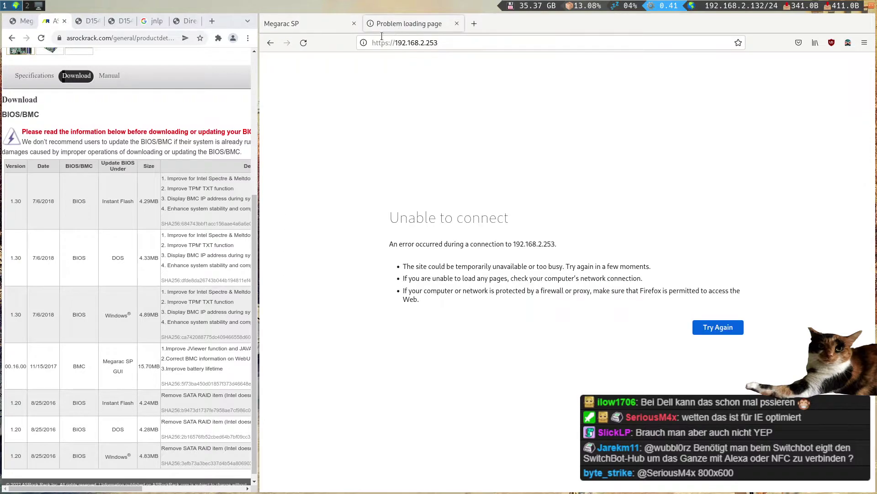
left_click(387, 43)
left_click_drag(397, 42, 371, 42)
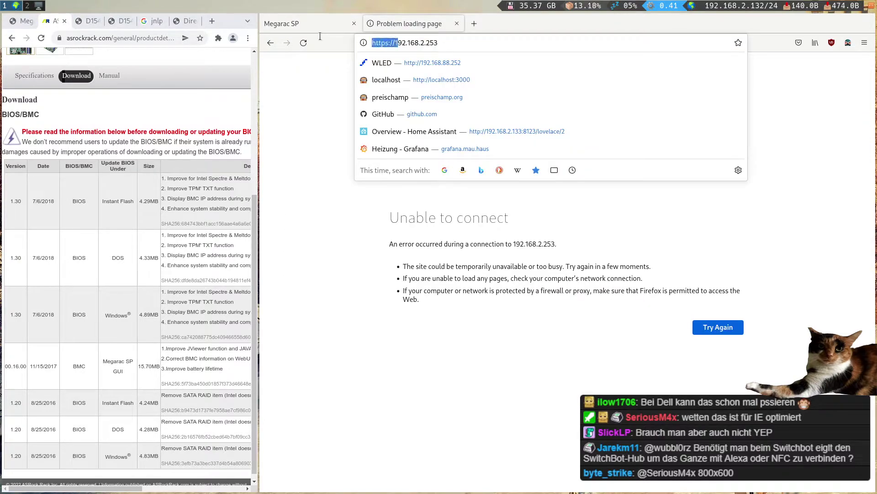
key("BackSpace")
left_click(320, 35)
left_click(312, 18)
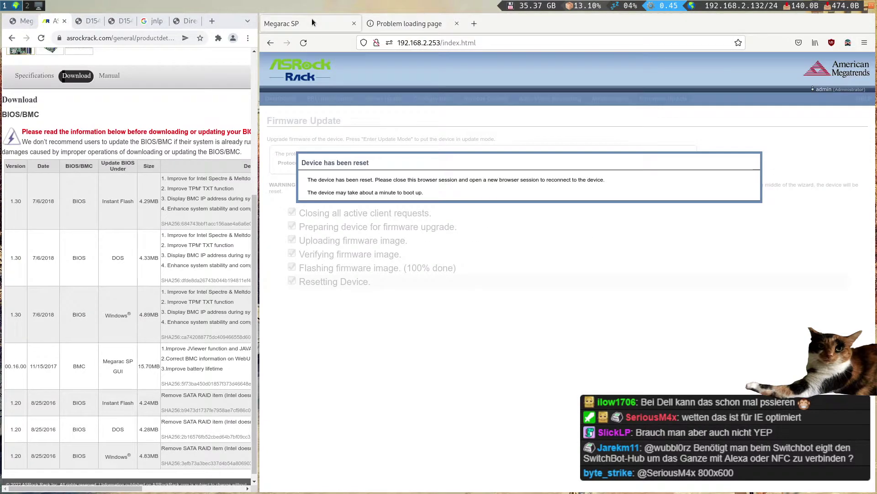
- Strip the https prefix, load the jviewer page, then trim it to the bare BMC address
left_click(438, 28)
left_click(398, 43)
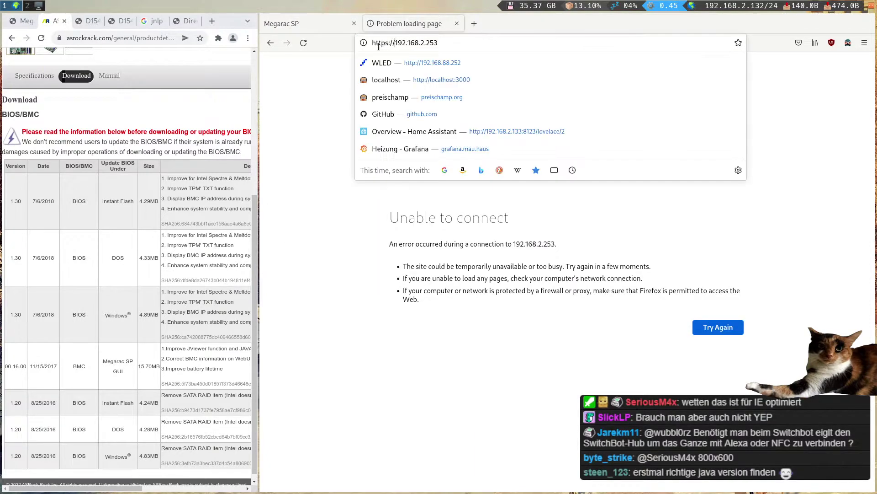
left_click_drag(396, 43, 371, 42)
key("BackSpace")
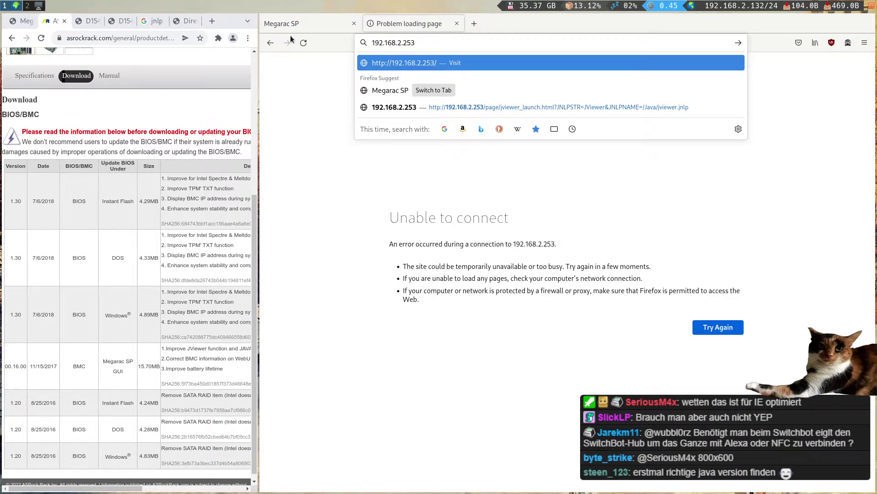
key("Down")
key("Down")
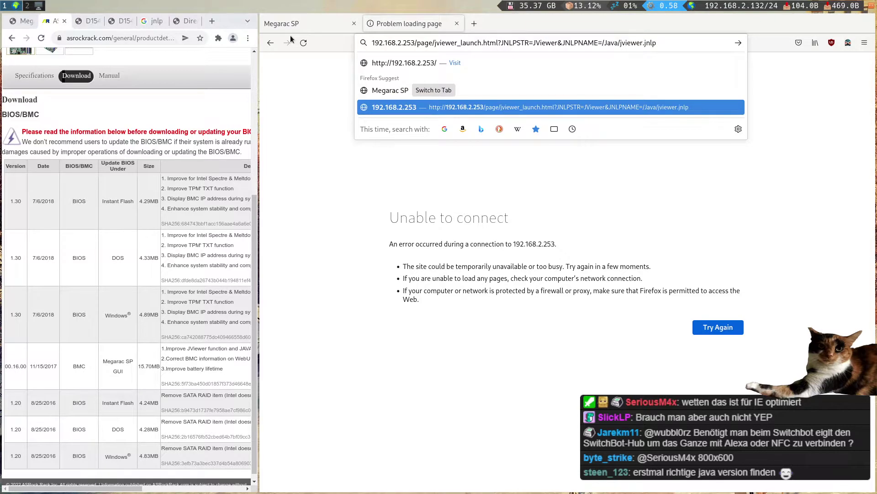
key("Return")
left_click_drag(447, 43, 753, 80)
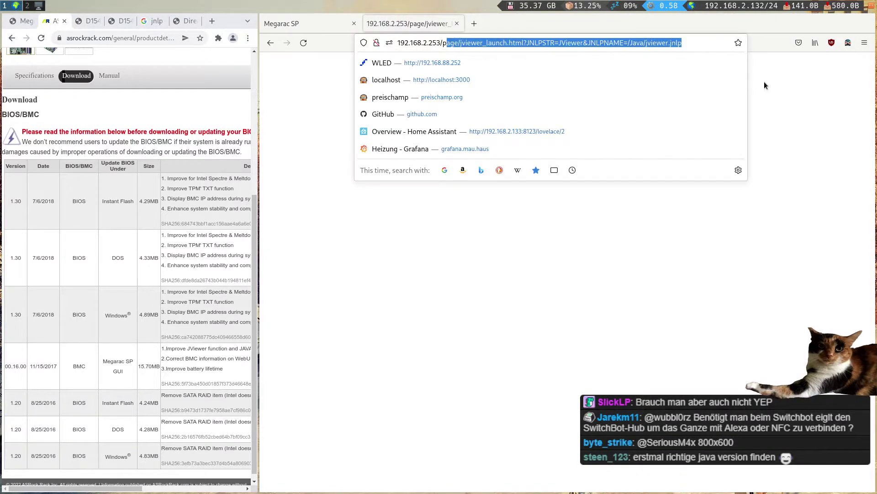
key("BackSpace")
key("BackSpace")
key("BackSpace")
key("Return")
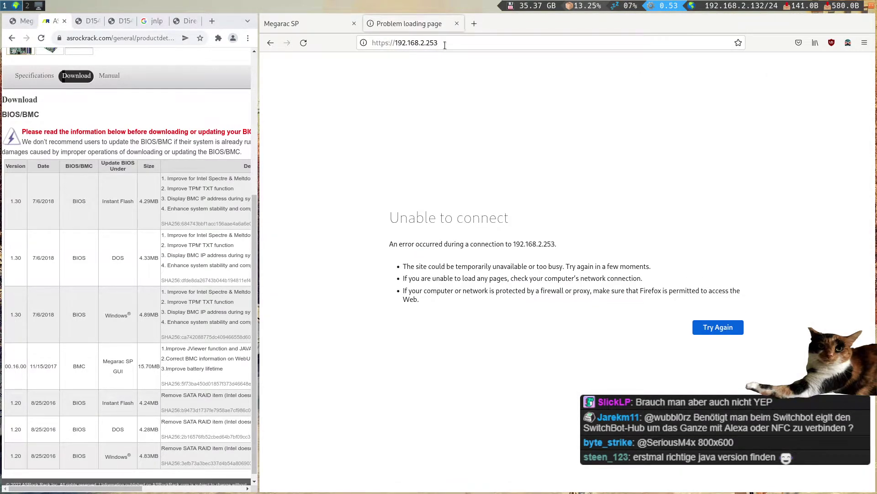
- Load 192.168.2.253/index.html and close the duplicate Megarac SP tab
left_click(445, 43)
left_click(465, 41)
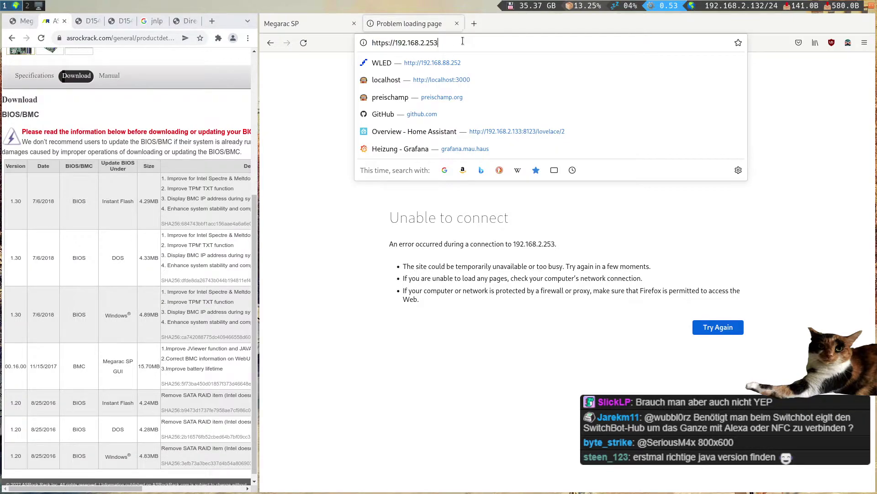
type("/index.html")
key("Return")
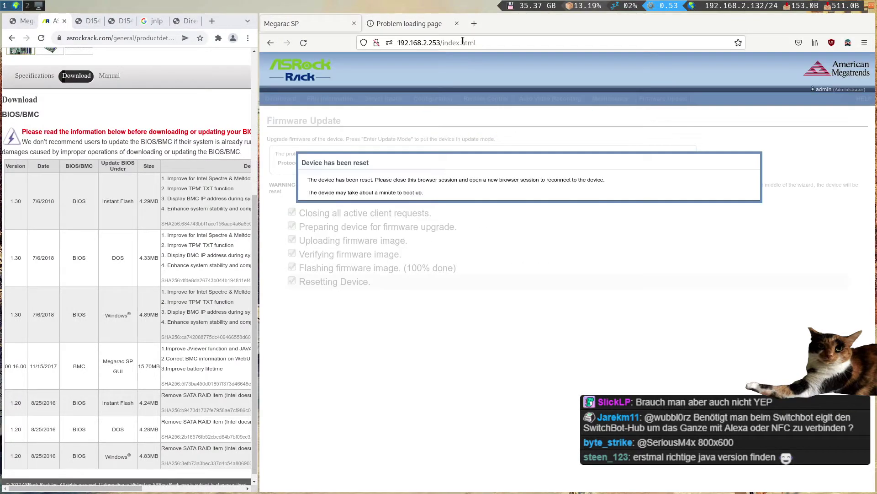
middle_click(303, 42)
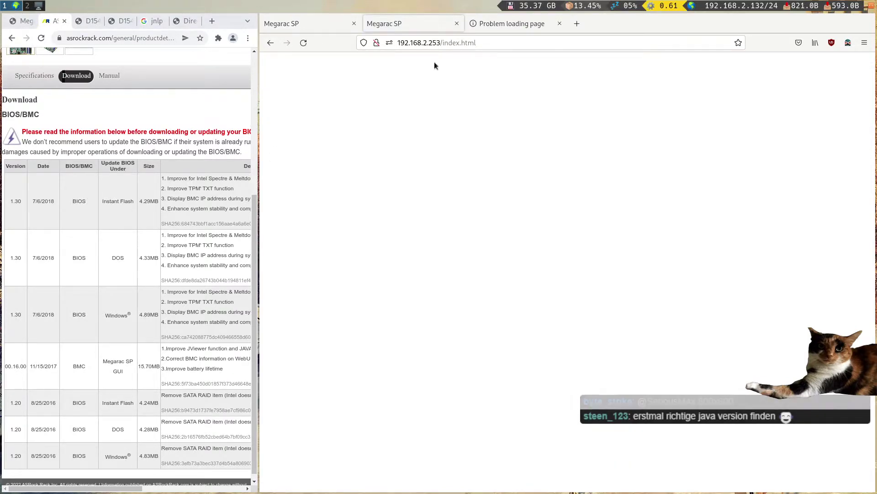
left_click(427, 42)
key("Escape")
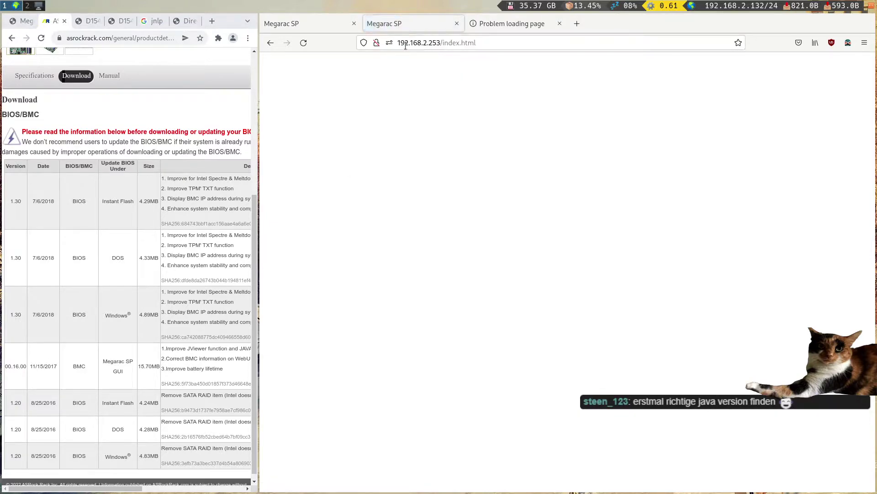
left_click(376, 46)
key("Escape")
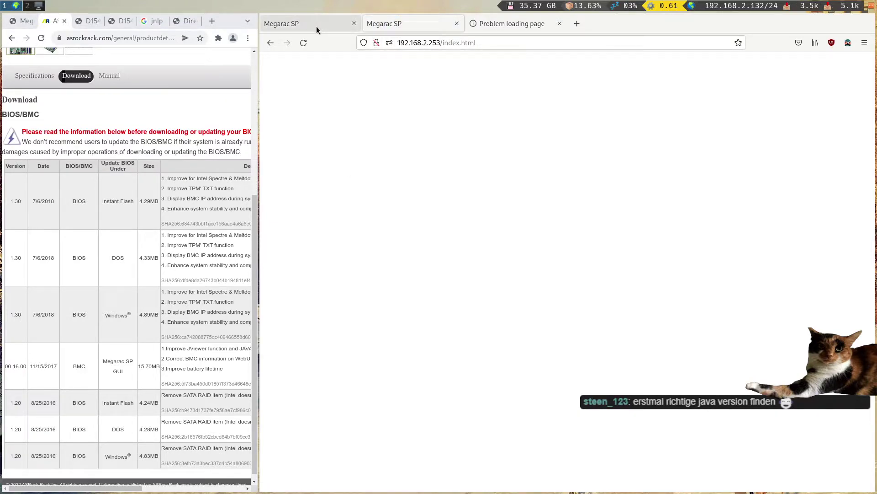
middle_click(316, 26)
- Copy the BMC address and load it in a new Chrome tab
left_click(426, 42)
key("ctrl+c")
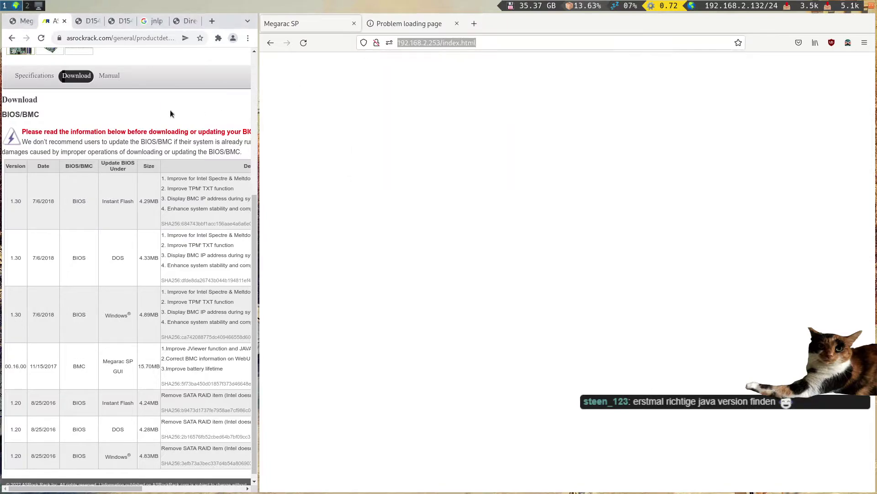
key("ctrl+t")
key("ctrl+v")
key("Return")
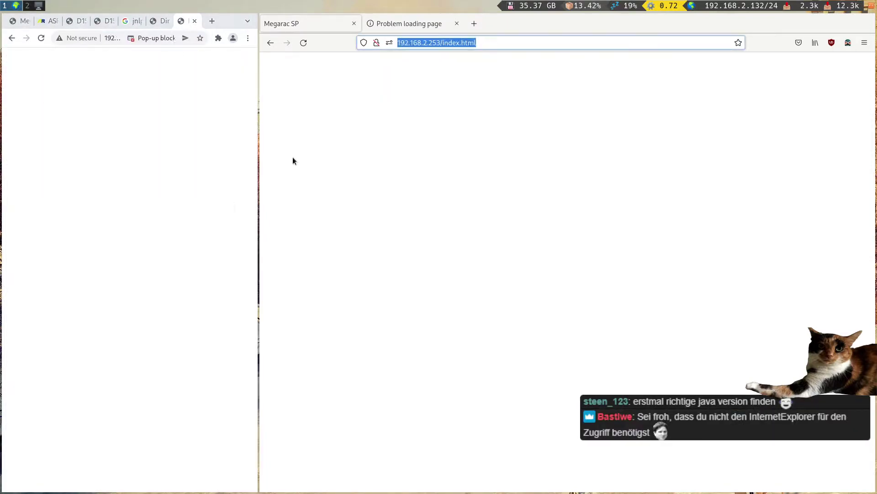
- Reload the BMC in Firefox and close the extra Chrome and Problem loading page tabs
key("super+shift+Right")
left_click(482, 42)
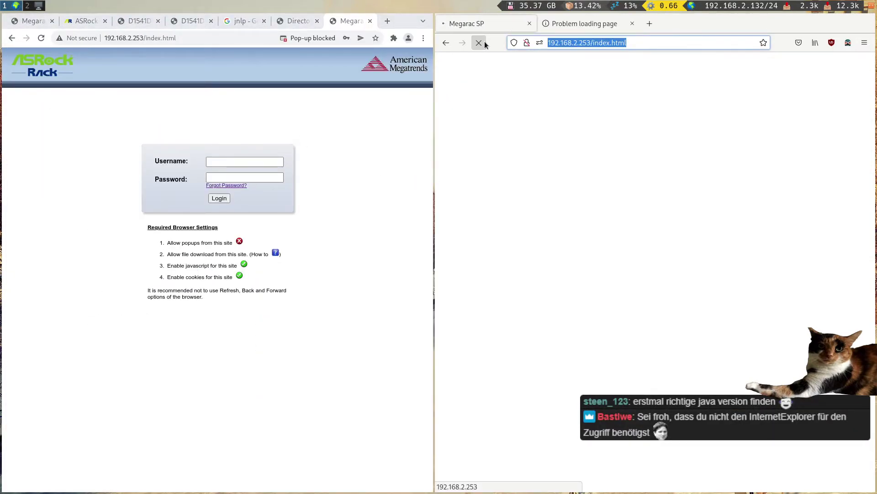
key("ctrl+w")
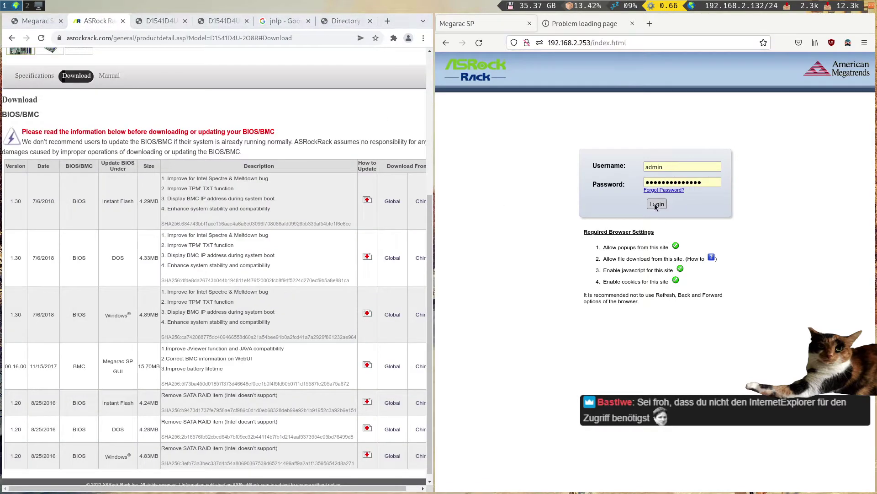
left_click(634, 25)
left_click_drag(477, 167, 175, 183)
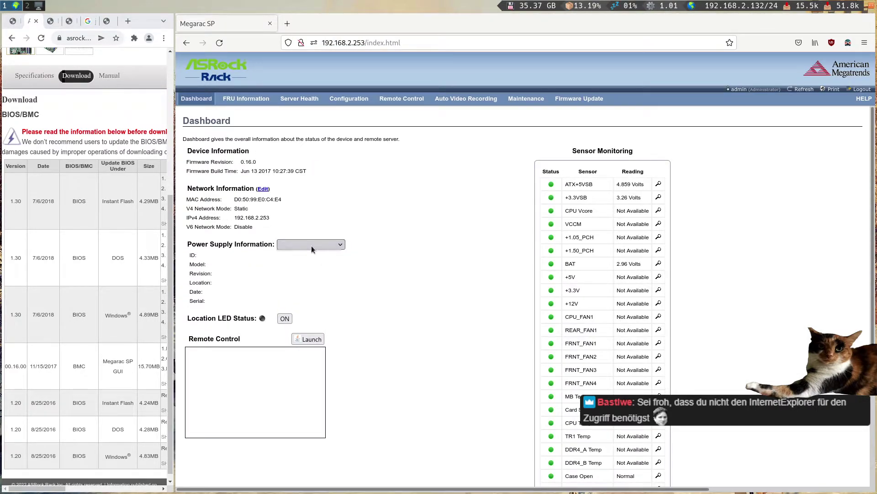
- View FRU Information, reload index.html showing firmware 0.16.0, then switch to Twitch chat
left_click(242, 101)
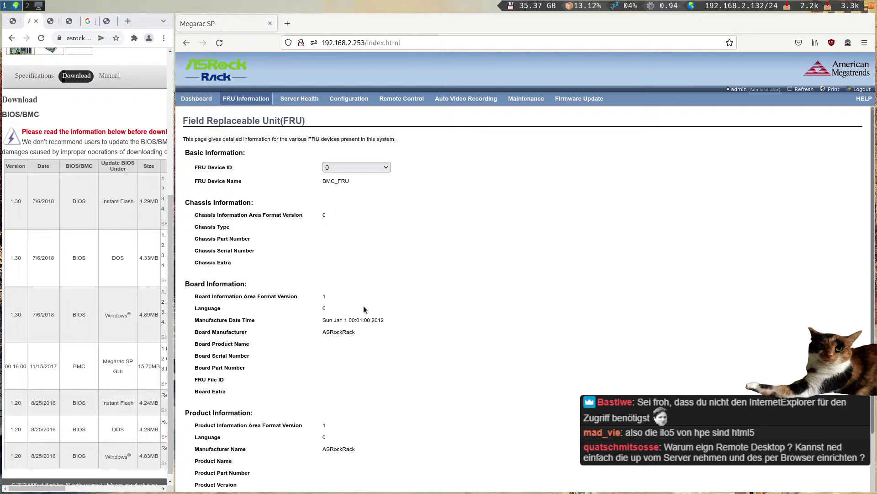
left_click(453, 45)
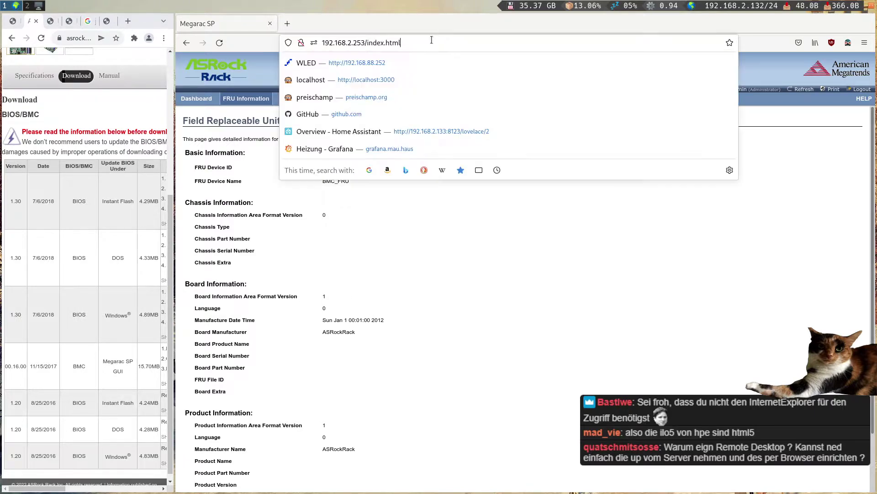
type("1")
key("BackSpace")
key("Return")
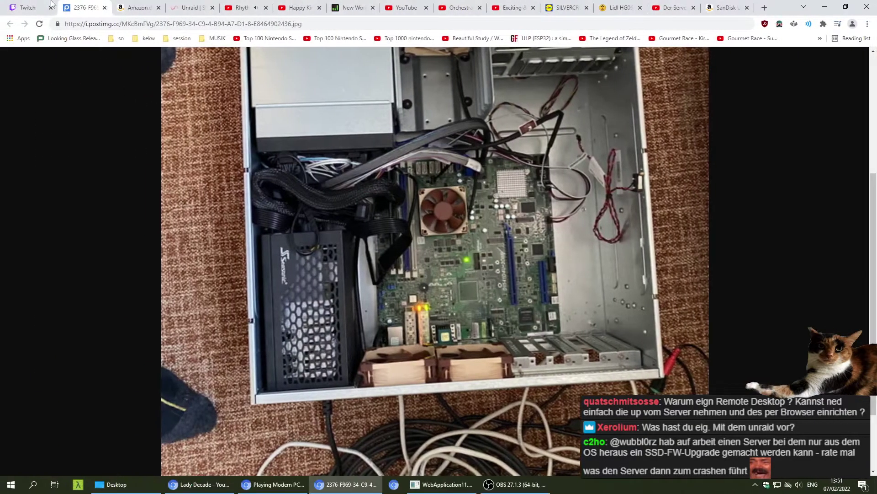
left_click(52, 5)
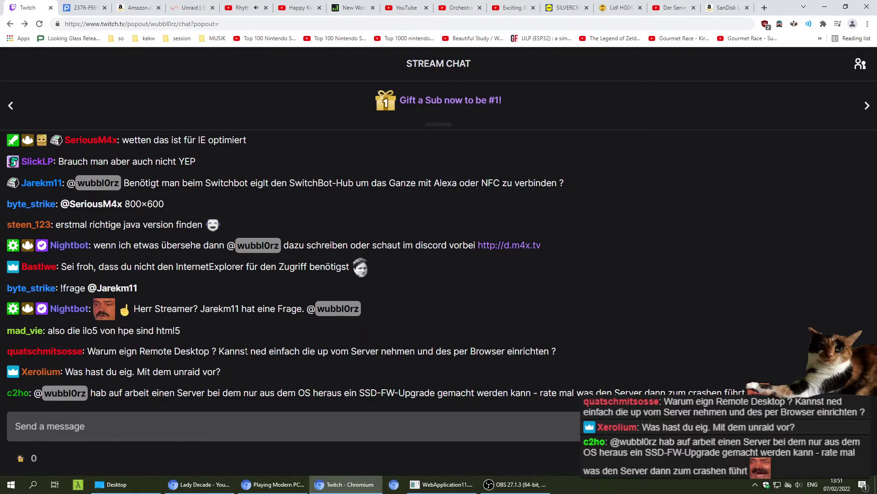
- Select a word in the Twitch chat, then widen the ASRock download page beside the BMC dashboard
double_click(325, 352)
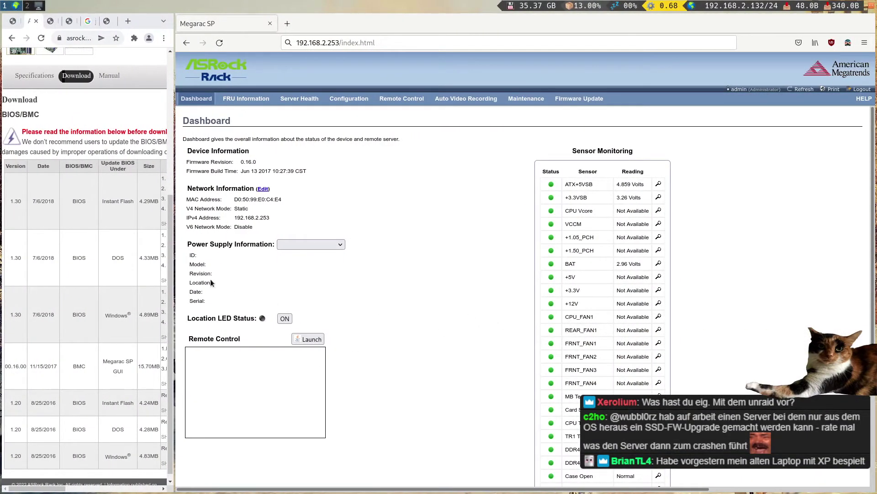
left_click_drag(174, 284, 273, 274)
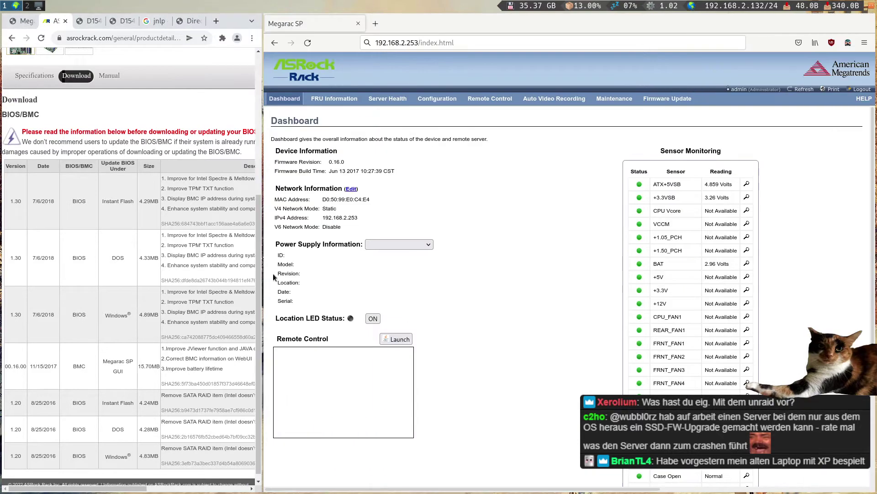
- Resize the dashboard and launch Remote Control, opening the downloaded jviewer.jnlp with winebrowser
left_click(455, 43)
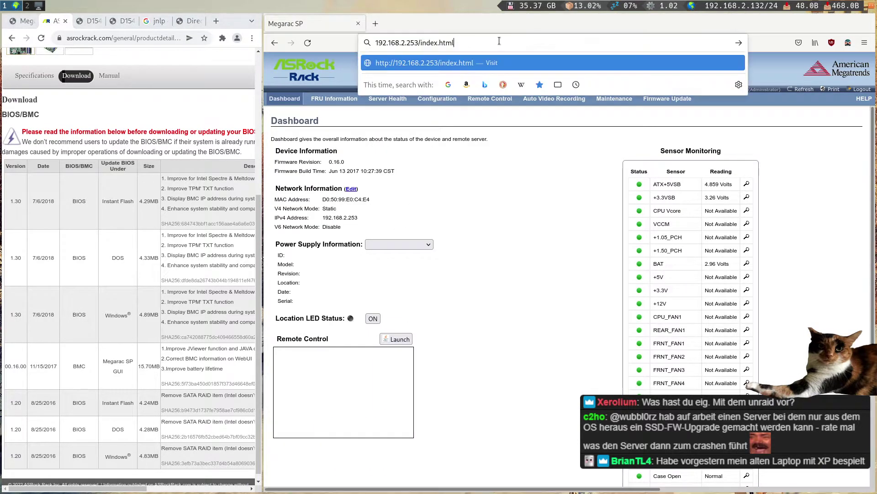
left_click(511, 230)
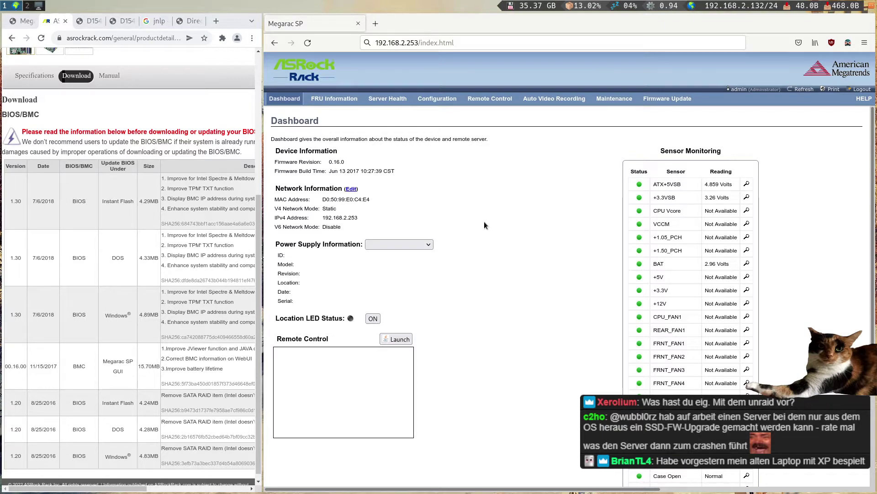
left_click_drag(263, 206, 280, 195)
left_click(405, 338)
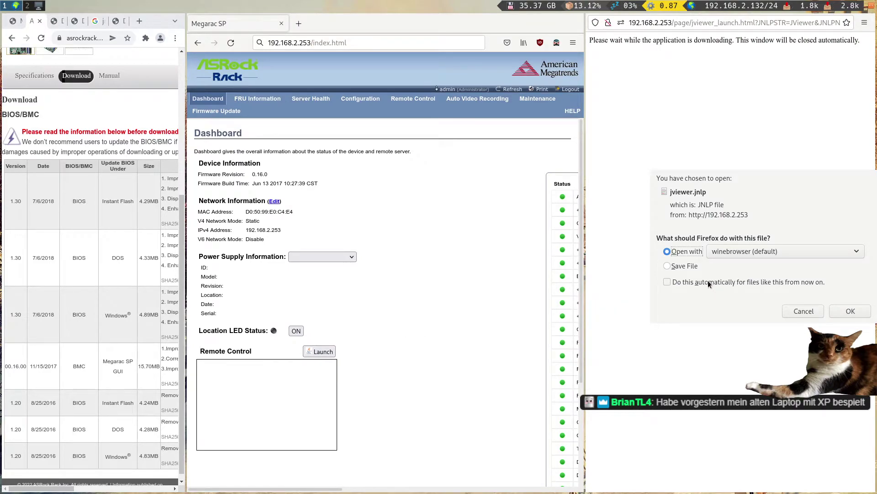
left_click(850, 311)
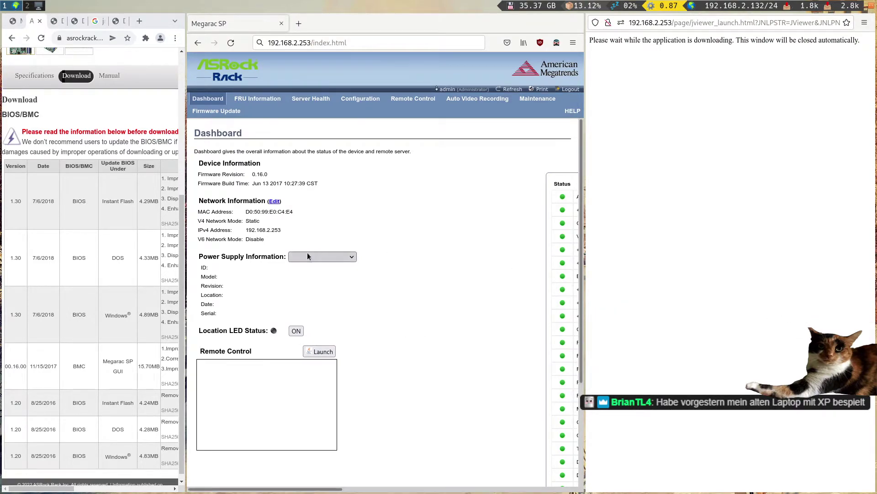
left_click_drag(307, 257, 427, 287)
key("super+2")
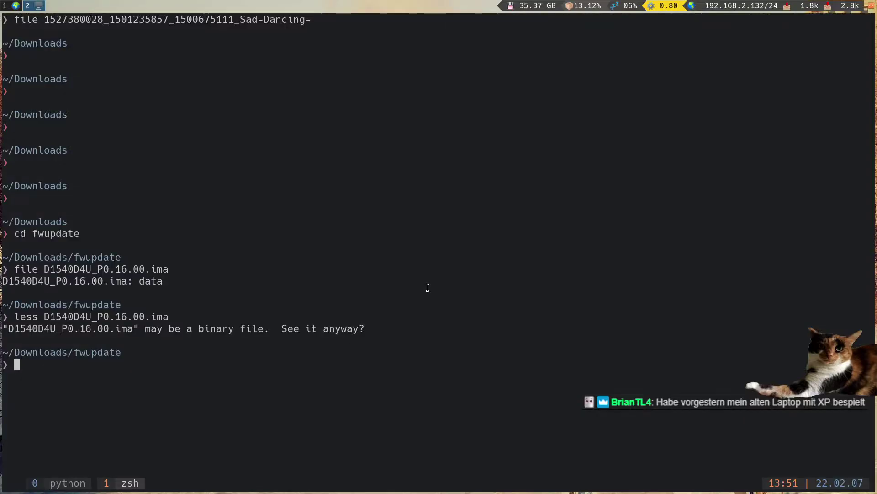
- Run 'yay java webstart' in zsh, then clear the search terms from the recalled command
type("ya")
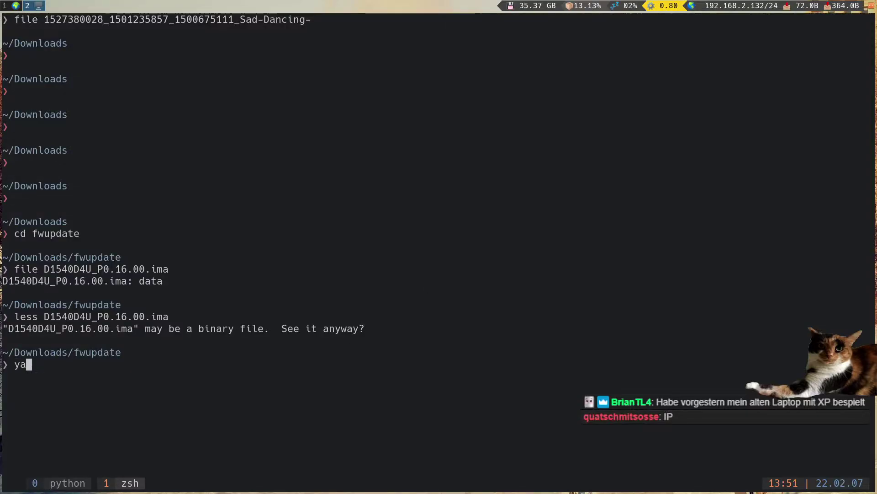
type("y java we")
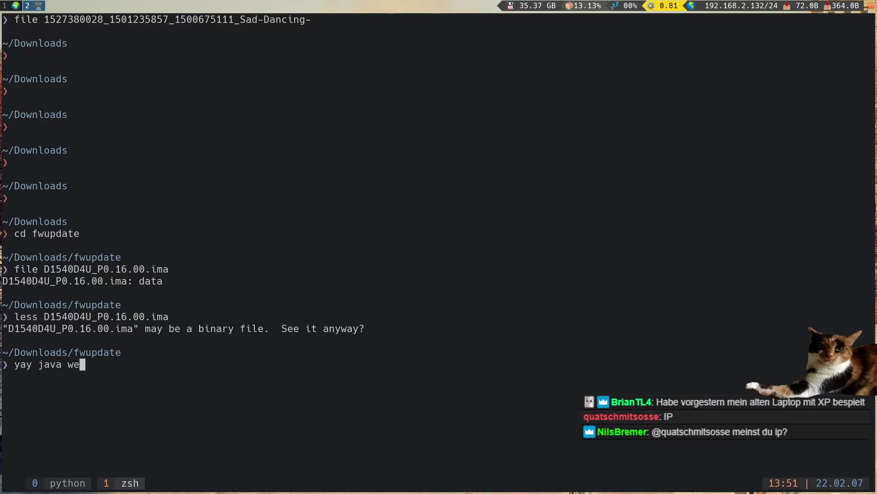
type("bstart")
key("Return")
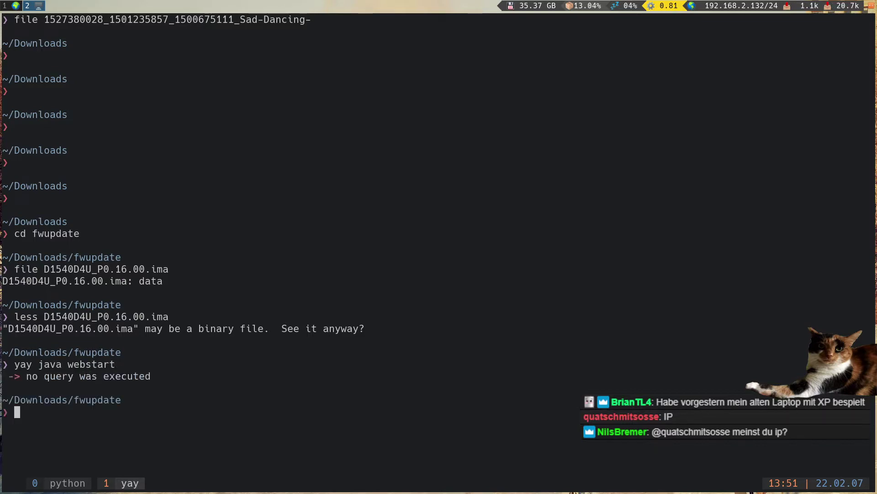
key("Up")
key("ctrl+w")
key("ctrl+w")
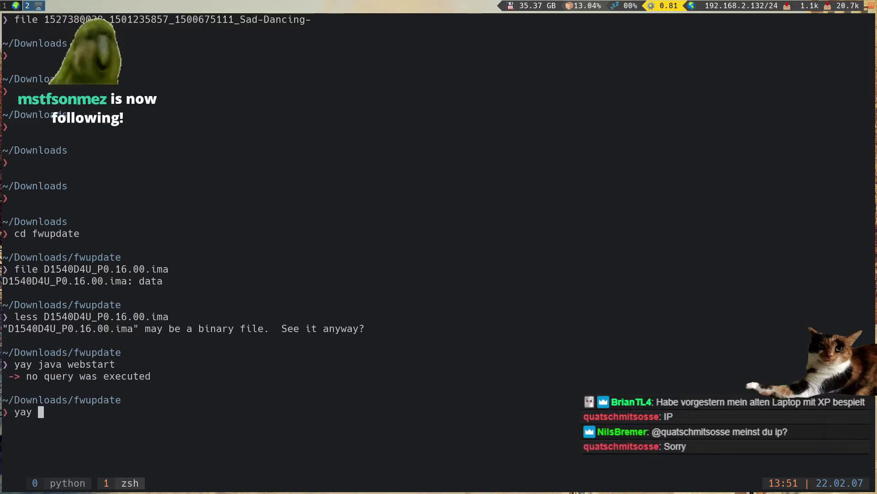
- In a new Firefox tab, start typing 'arch wiki jl' into the address bar
key("super+1")
key("ctrl+t")
type("arch wi")
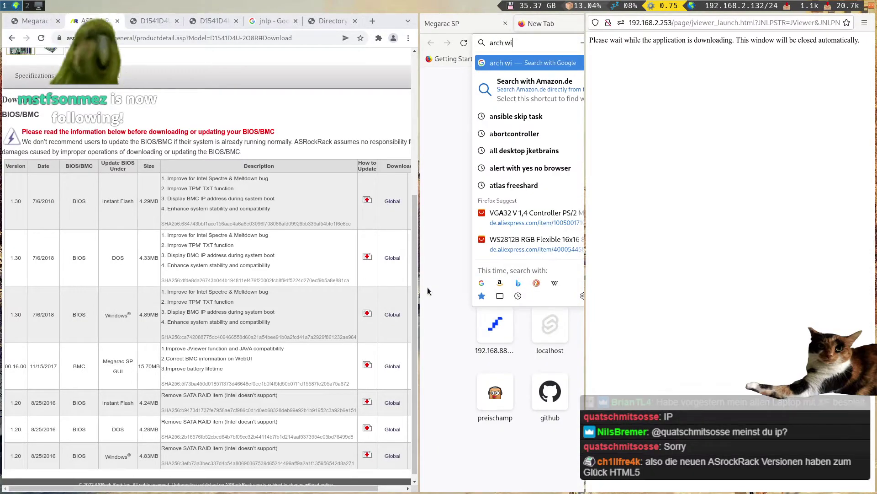
type("ki jl")
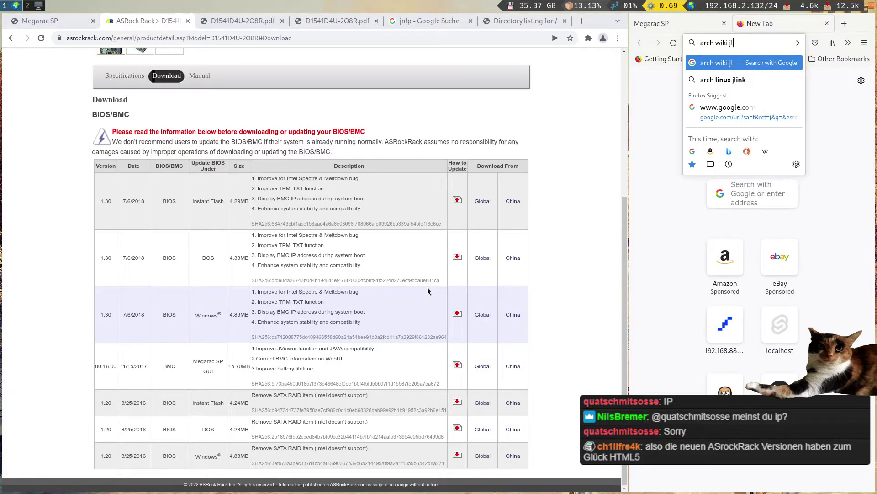
- Close the new tab and cancel the jviewer.jnlp download offered by the remote console launch
left_click(690, 275)
key("ctrl+w")
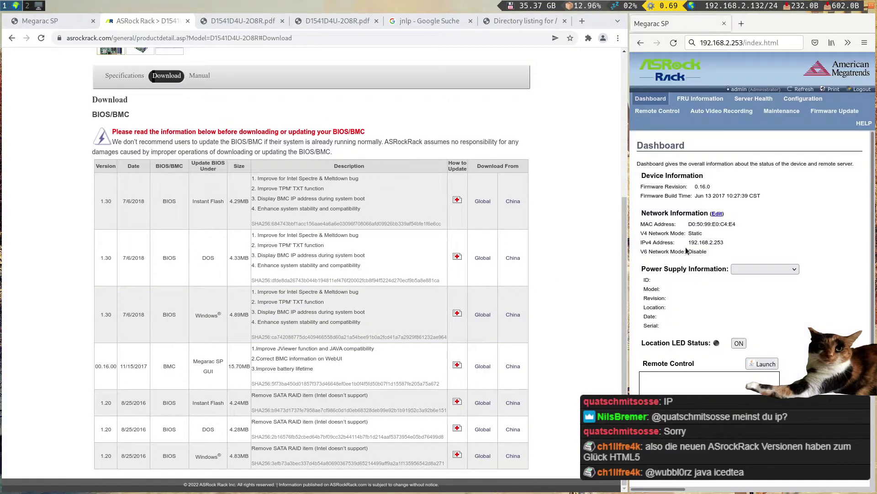
left_click(761, 364)
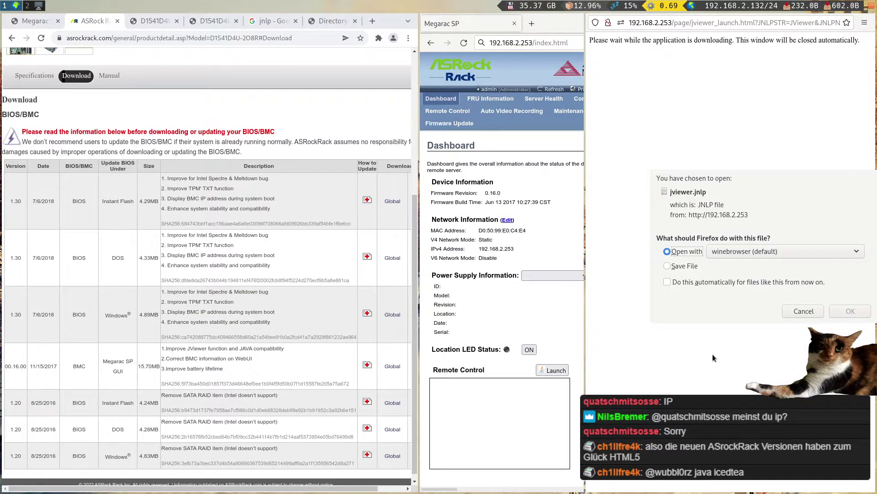
left_click(802, 311)
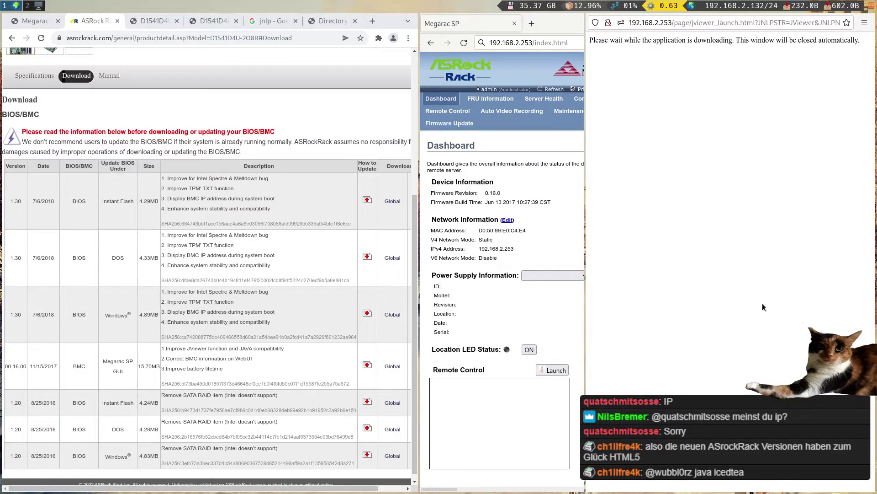
- Search Google for 'arch wiki jnlp' in a new tab
key("ctrl+t")
type("a")
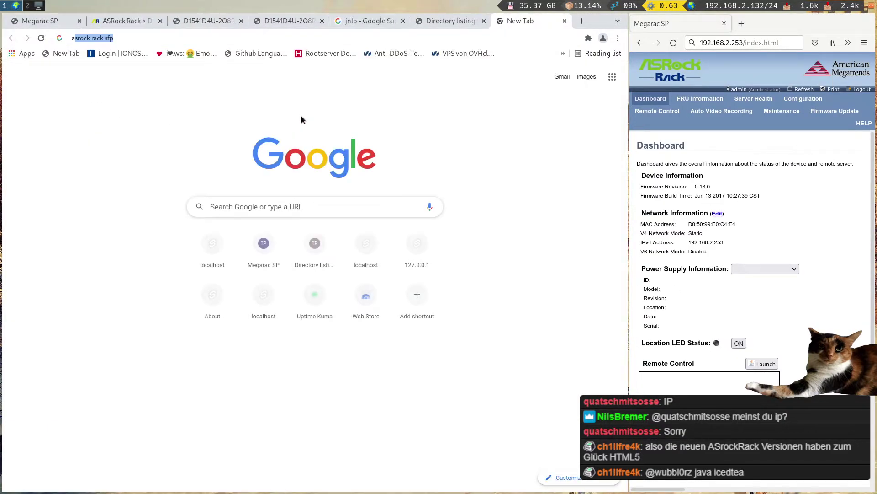
type("rch wiki jnl")
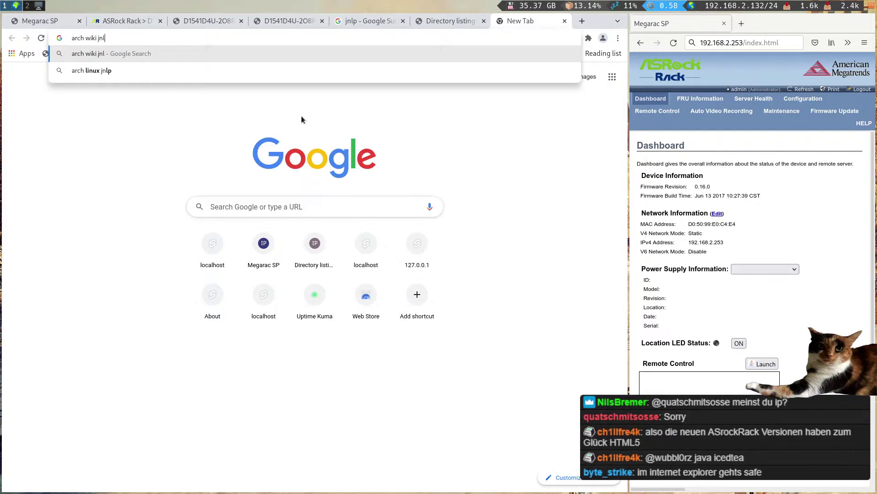
type("p")
key("Return")
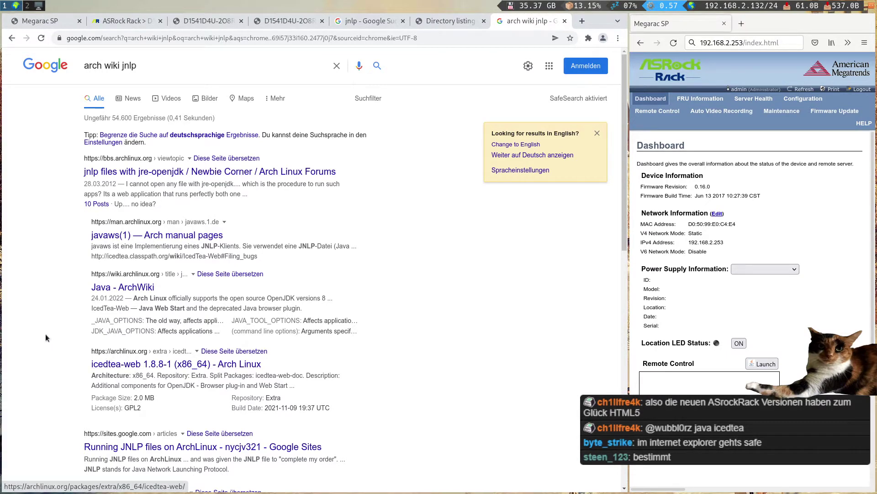
- Search the package repositories for javaws in the terminal, then cancel the selection prompt
key("super+2")
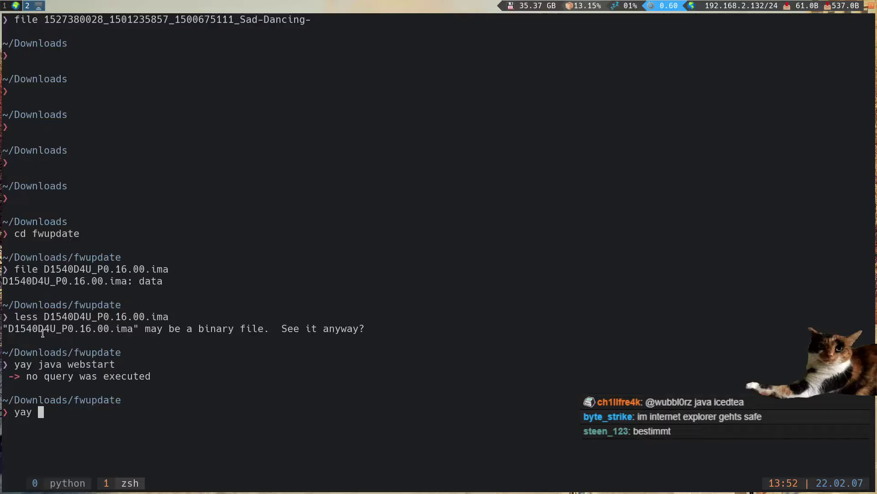
type("javaws")
key("Return")
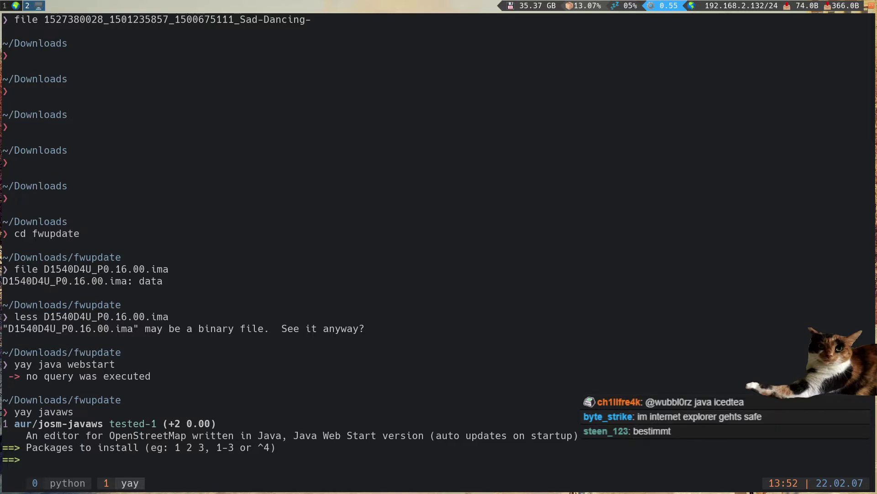
key("ctrl+c")
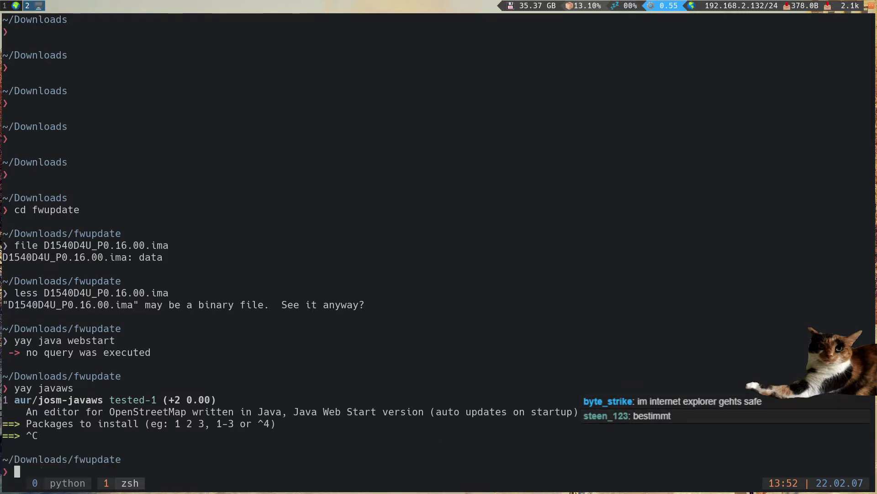
- Install icedtea-web via 'yay iced', choosing option 1 and confirming with the sudo password and y
type("yay iced")
key("Return")
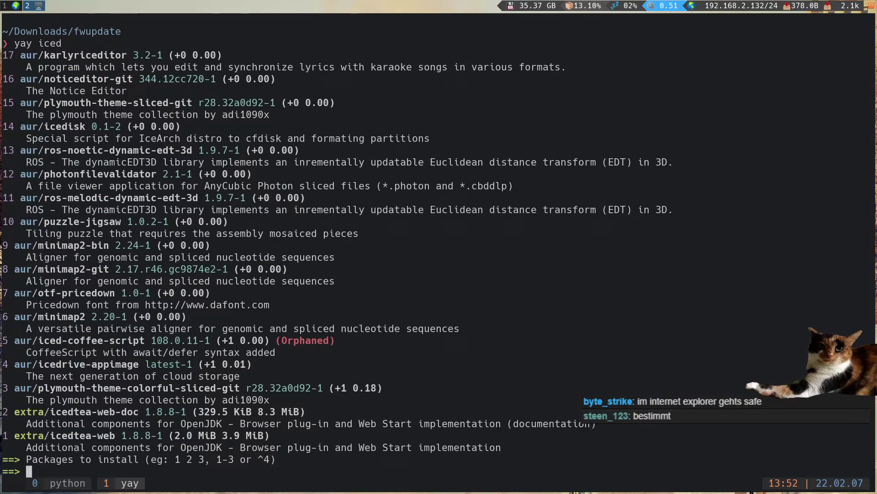
type("1")
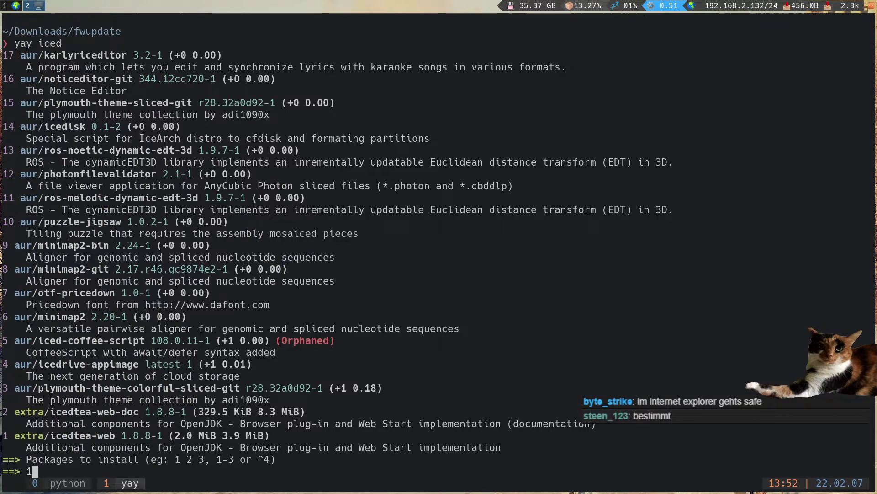
key("Return")
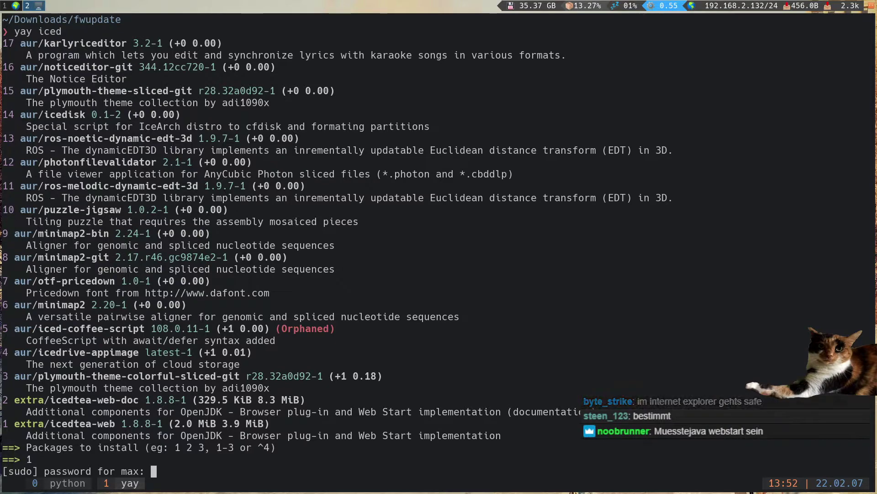
key("Return")
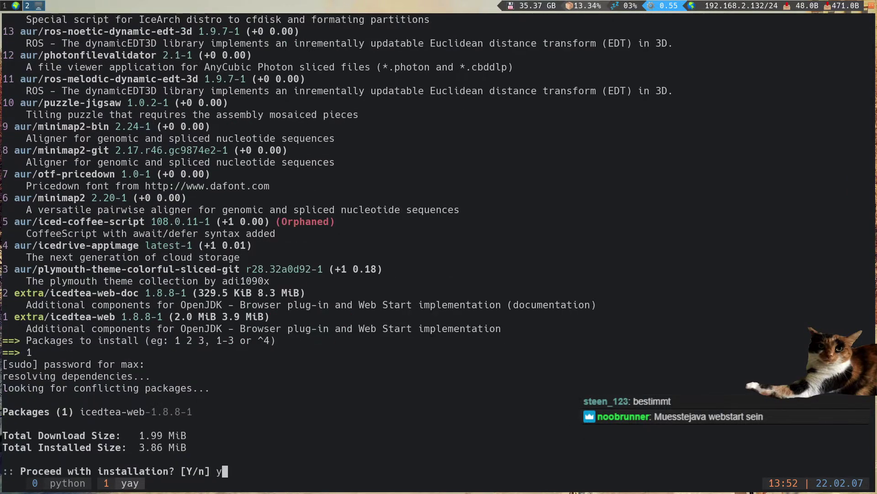
type("y")
key("Return")
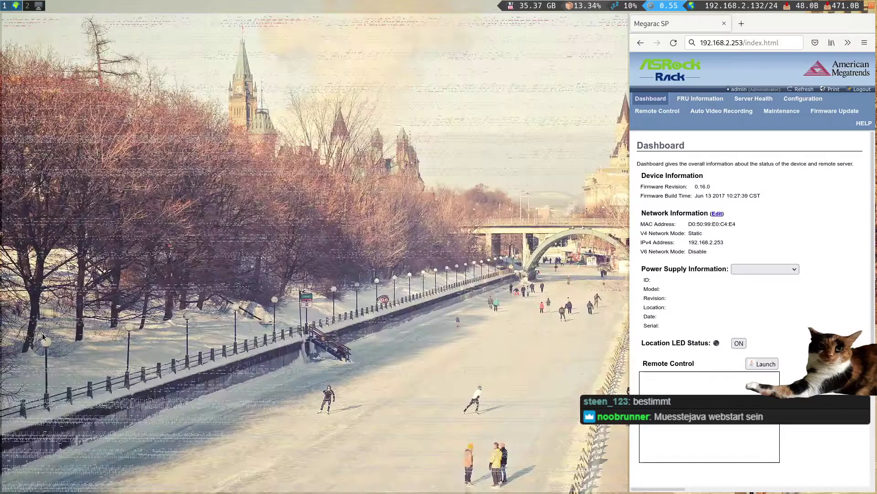
key("super+1")
key("super+h")
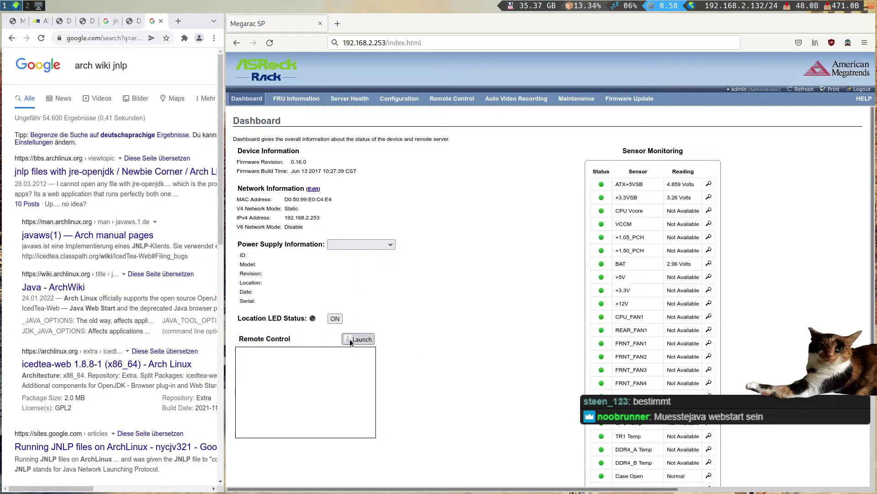
- Launch JViewer, opening jviewer.jnlp with IcedTea Web Start and running it despite the signature warning
left_click(350, 339)
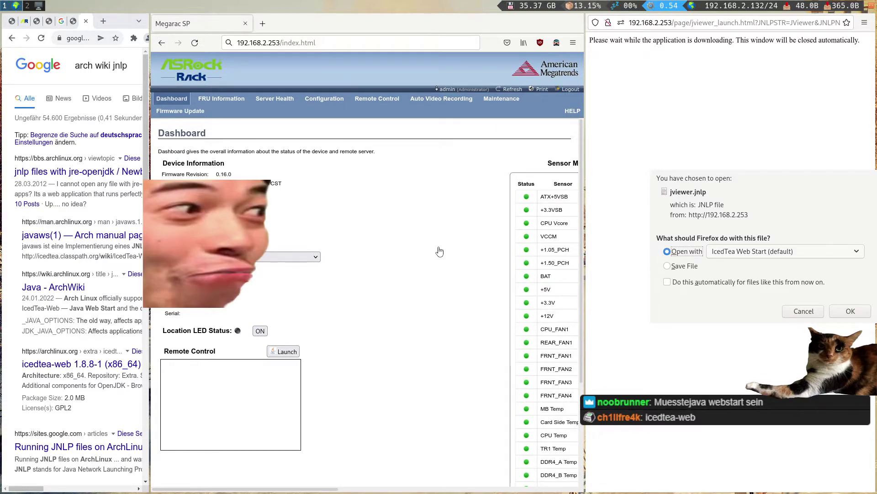
left_click(850, 311)
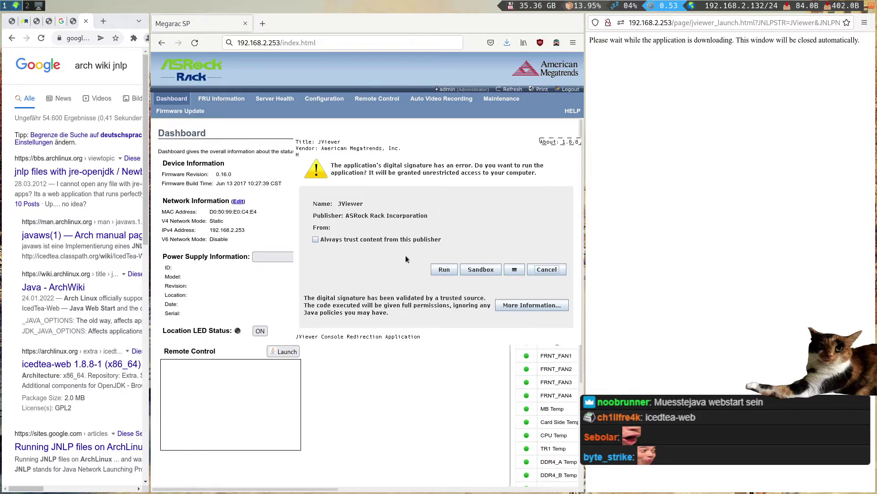
left_click(392, 240)
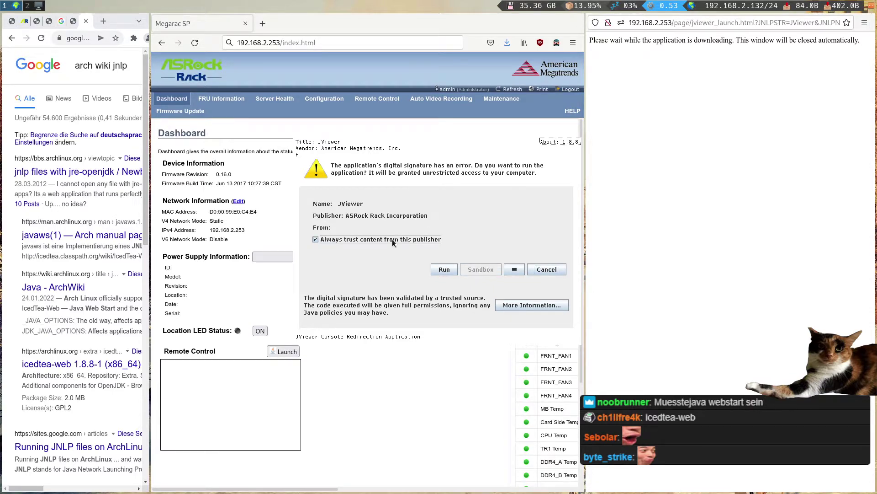
left_click(444, 270)
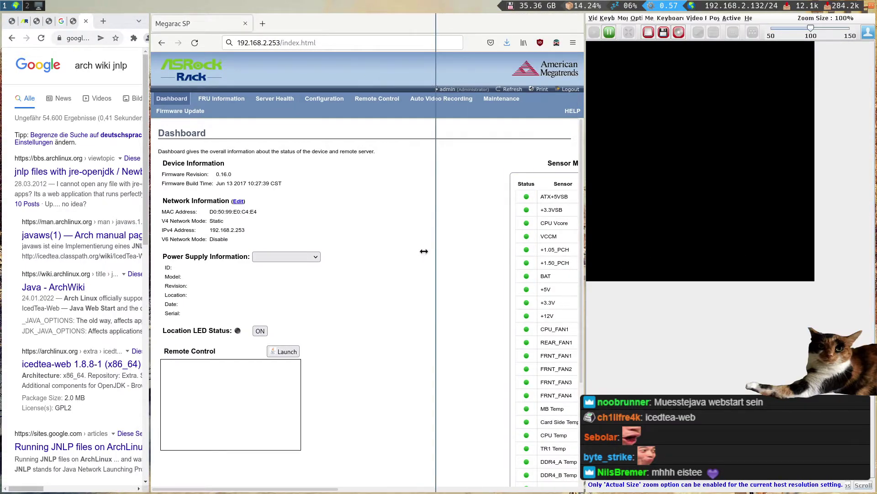
- Float the JViewer window and resize it over the widened Google search window
left_click_drag(595, 264, 367, 248)
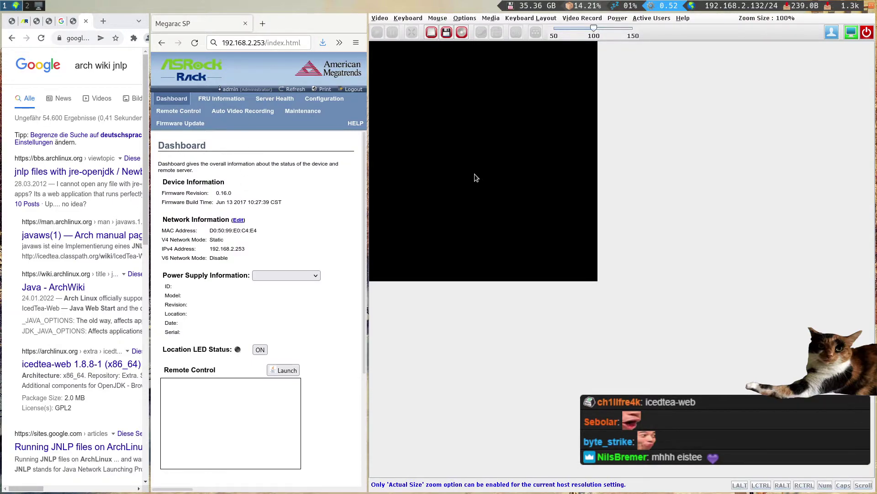
key("super+shift+space")
left_click_drag(470, 177, 296, 321)
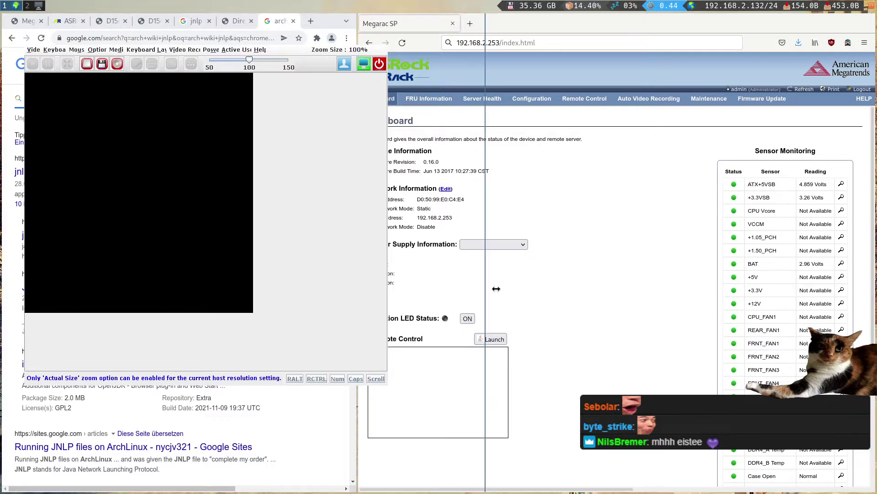
left_click_drag(358, 311, 566, 311)
left_click_drag(325, 250, 410, 287)
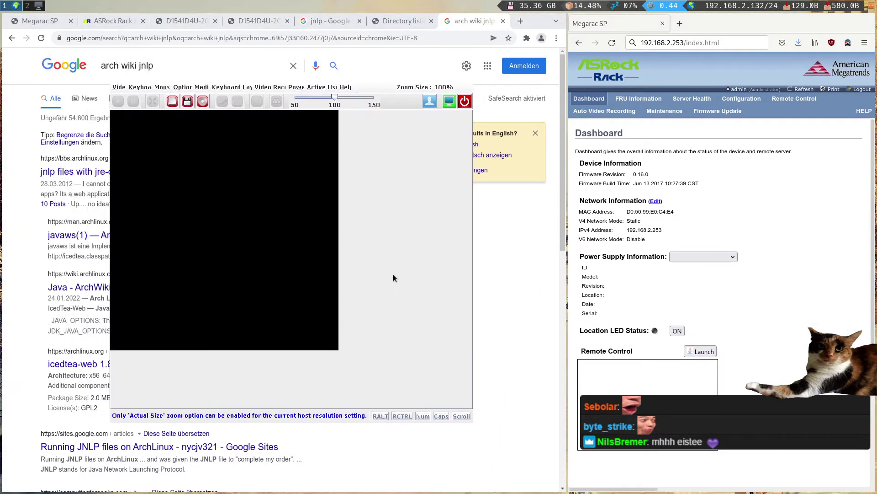
- Power on the server from JViewer, confirming Yes and dismissing the success message
left_click(465, 102)
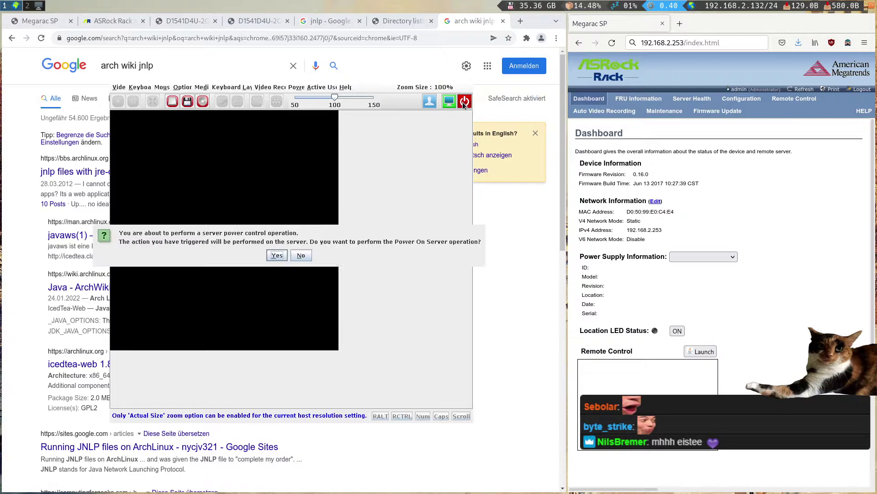
left_click(281, 257)
left_click(286, 251)
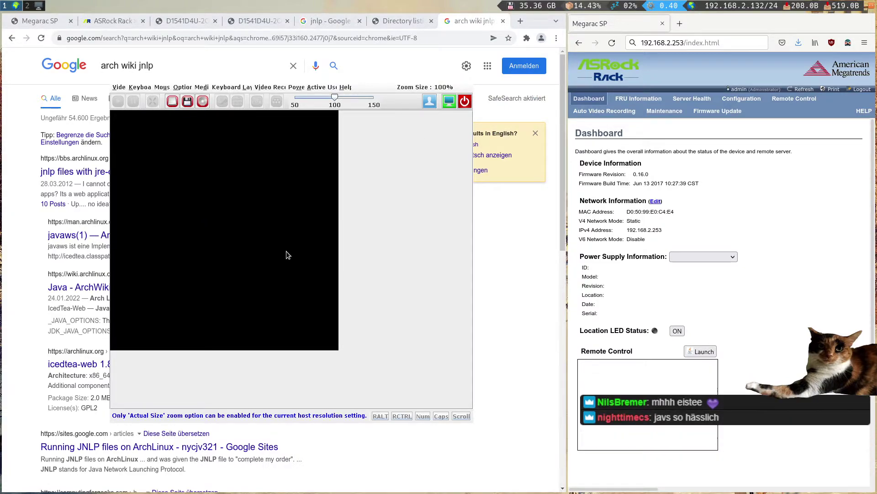
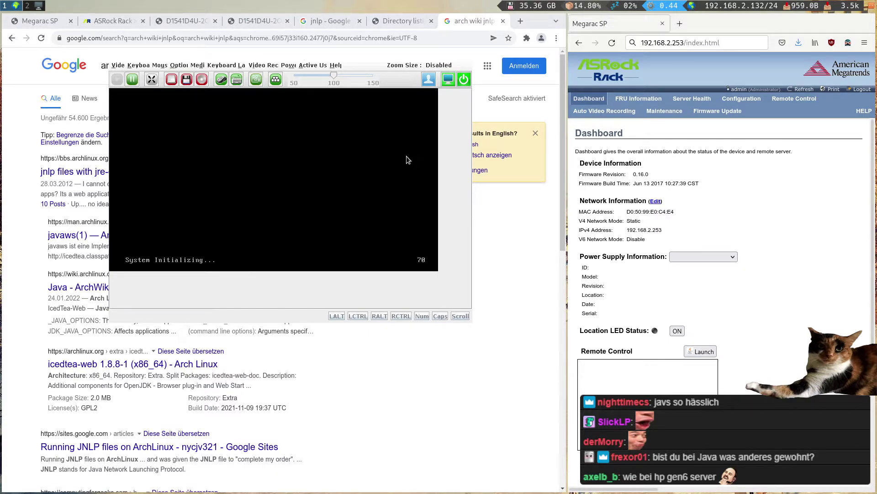
- Reposition the KVM window, then press F11 at POST to reach the server's boot menu
mouse_move(450, 312)
left_mouse_down()
mouse_move(346, 249)
mouse_move(445, 308)
left_mouse_up()
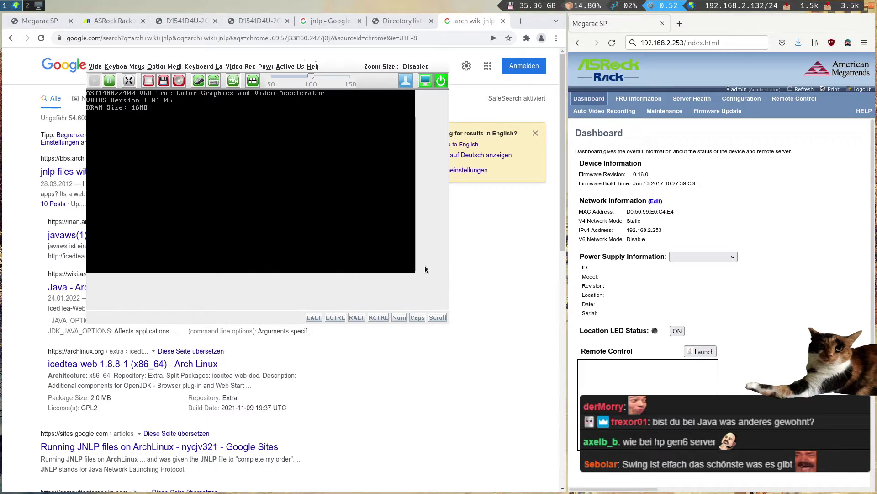
key("super+shift+space")
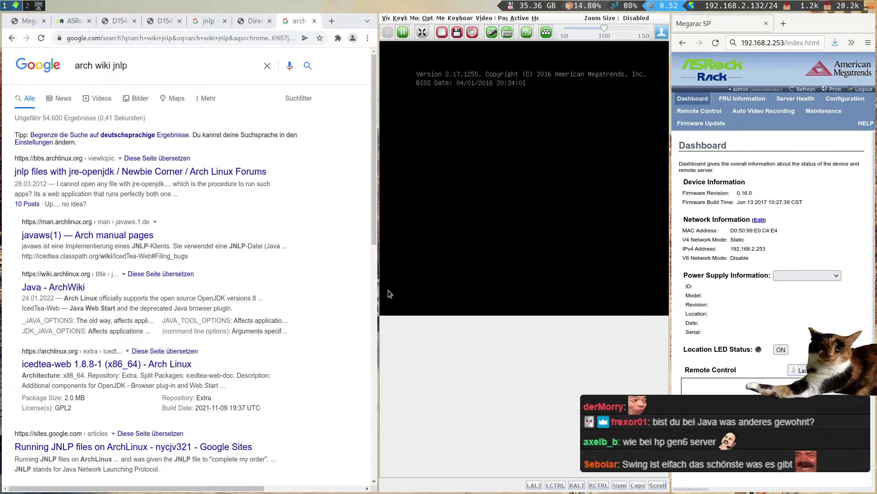
key("super+shift+space")
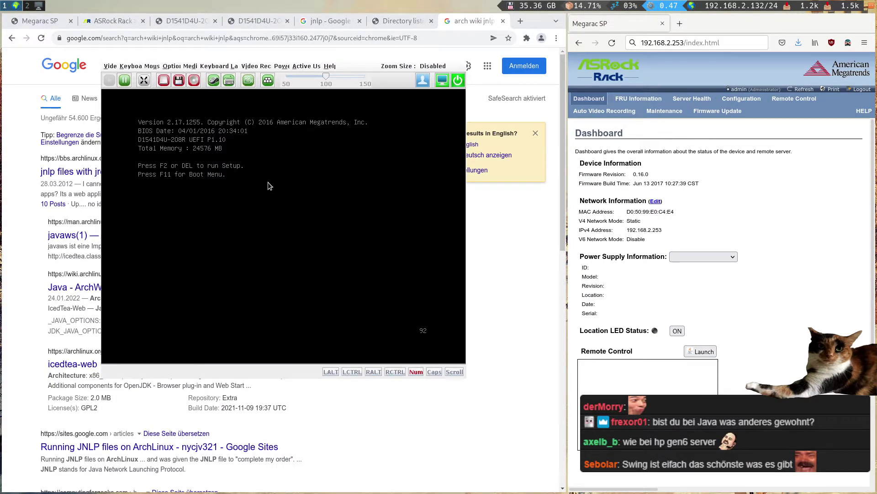
key("F11")
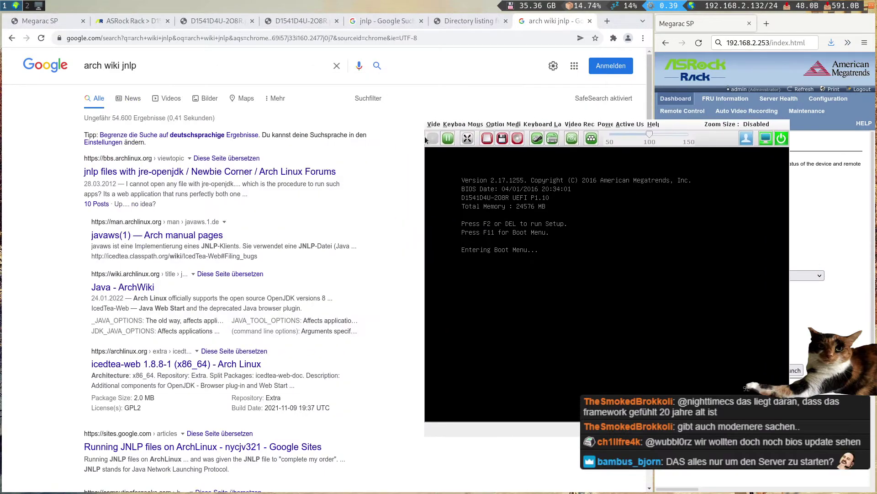
left_click(128, 19)
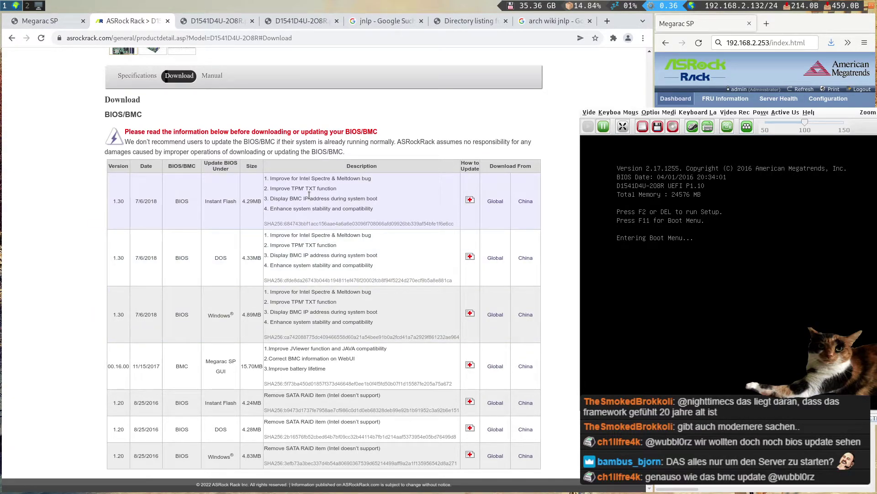
- Search the Instant Flash FAQ for 'bios' and expand 'How to update BIOS through Server Management Utility?'
left_click(470, 204)
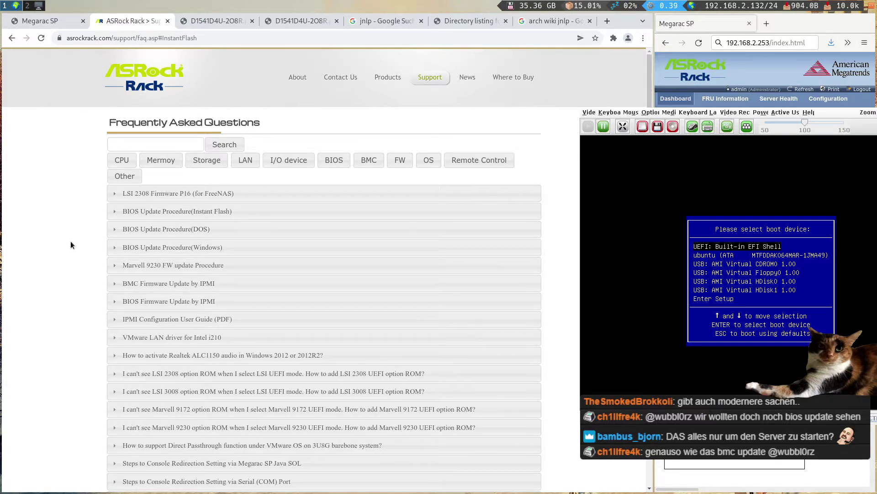
left_click_drag(671, 278, 473, 270)
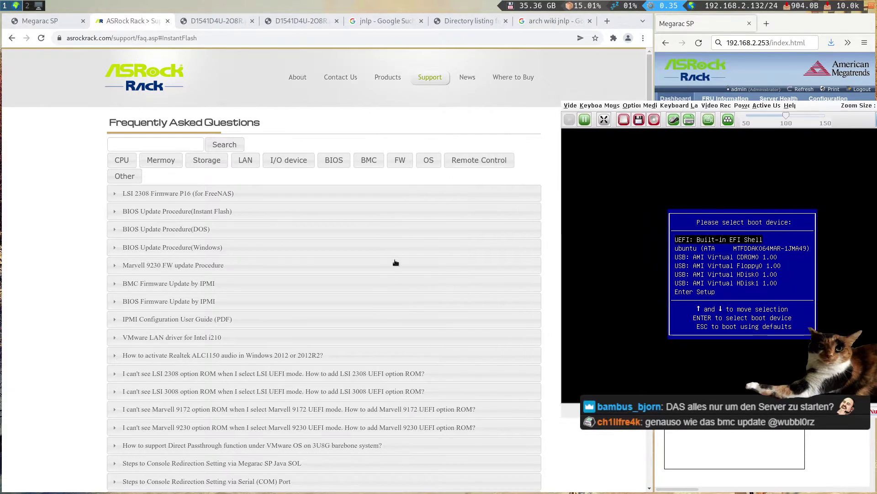
key("ctrl+f")
type("bios")
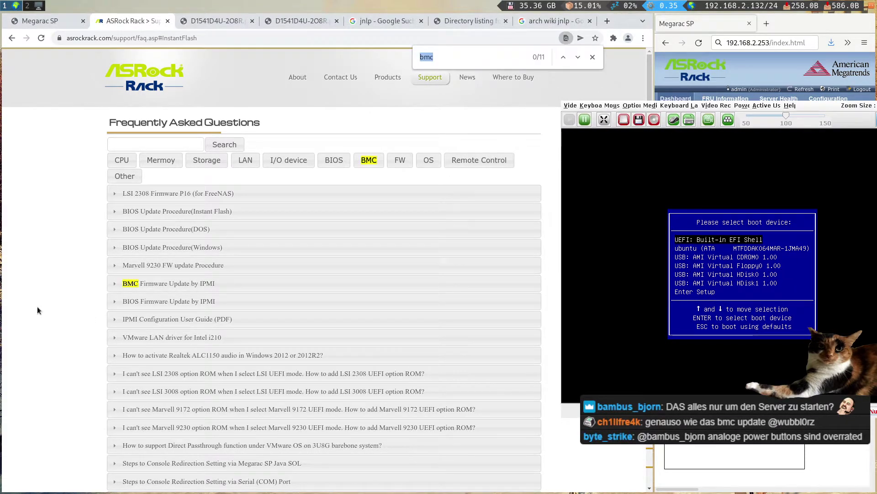
key("Return")
key("Return")
key("Return")
key("Return")
key("Return")
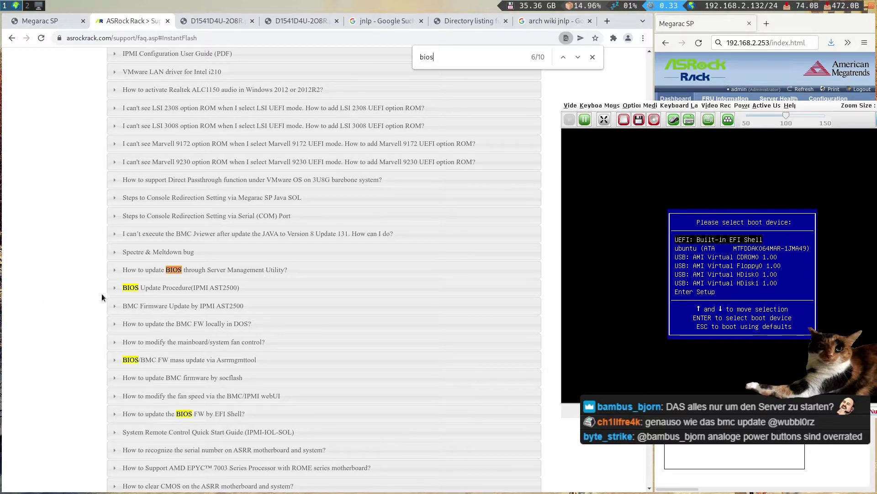
left_click(181, 269)
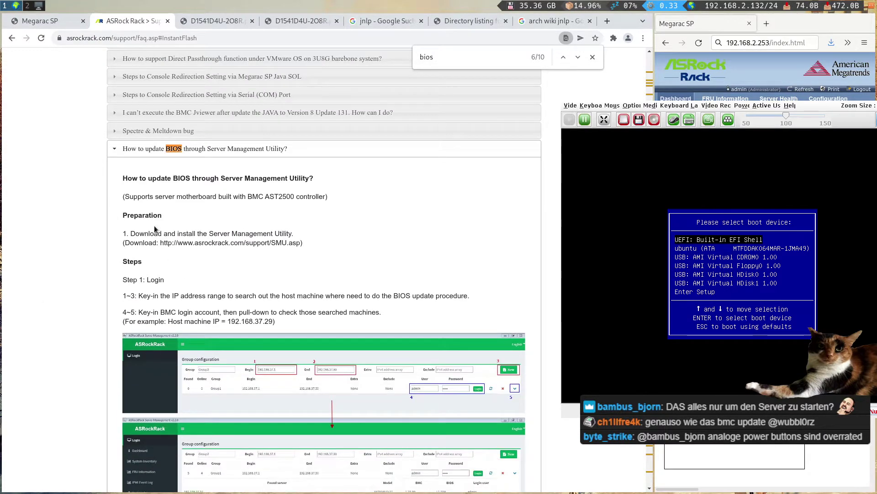
left_click(14, 38)
left_click(214, 21)
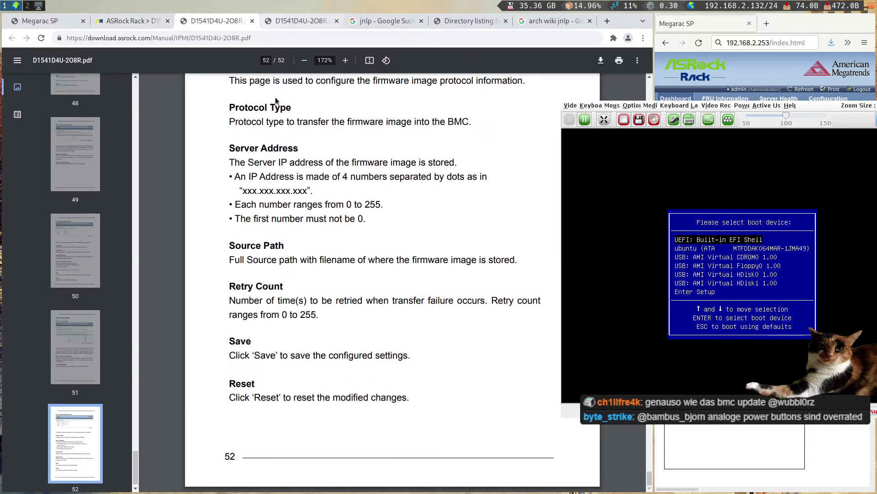
- Search the D1541D4U-2O8R manual for 'bios upda' to reach section 1.3 on Instant Flash
left_click(297, 20)
key("ctrl+f")
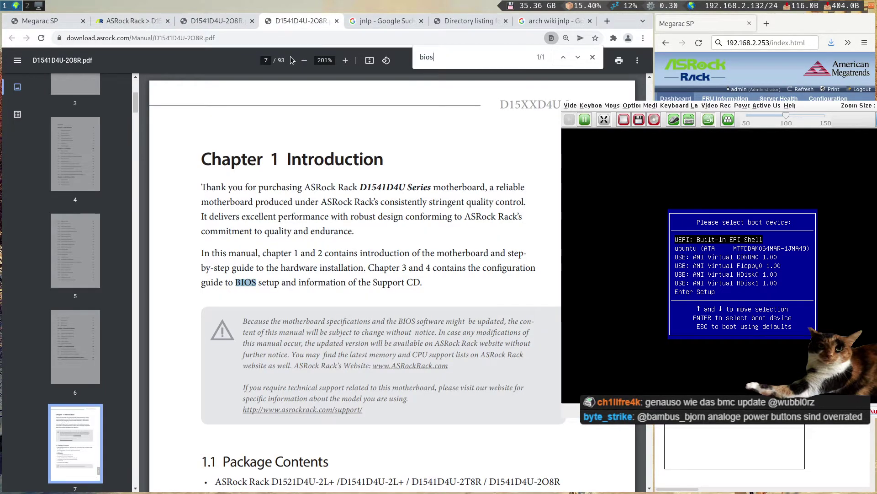
key("Return")
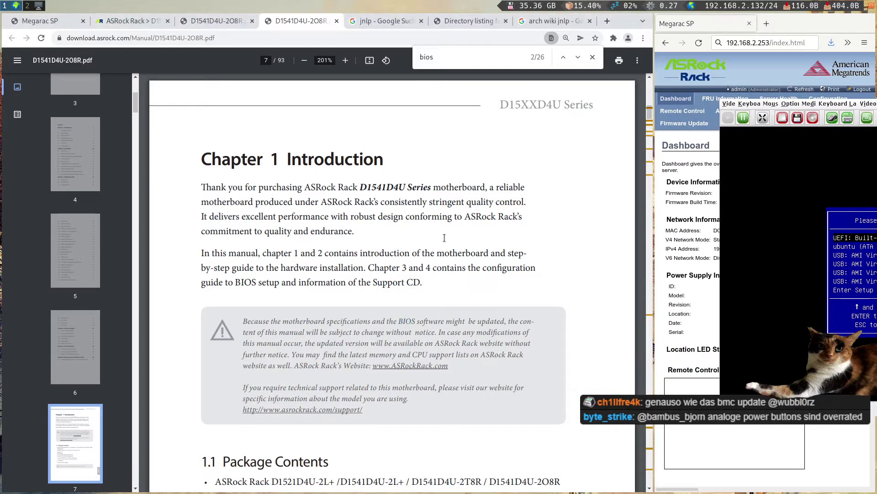
key("Left")
type("l")
key("BackSpace")
key("BackSpace")
type("s up")
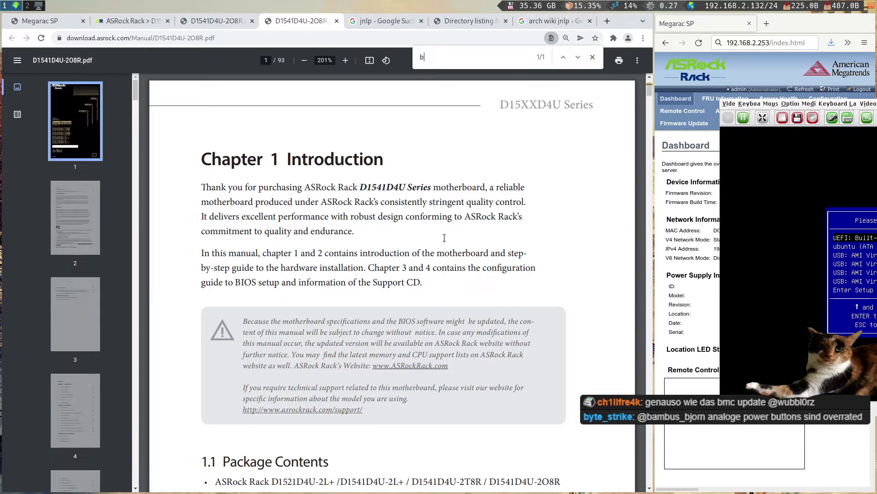
type("da")
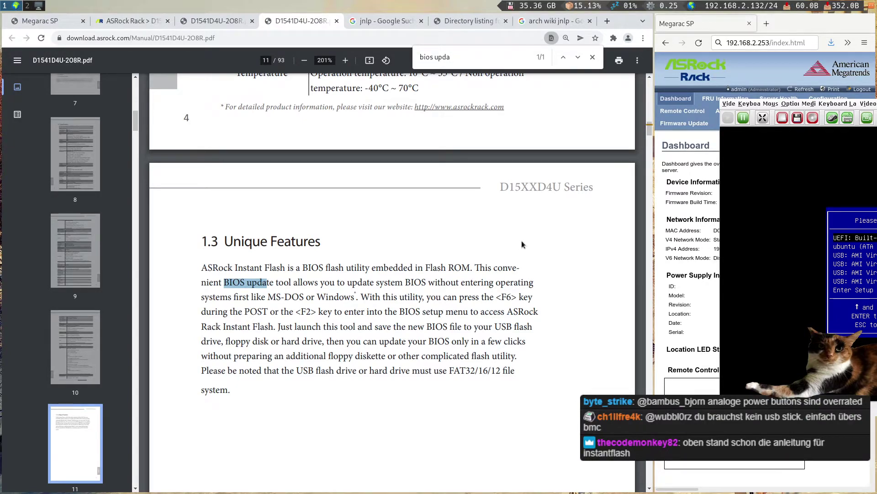
left_click(392, 295)
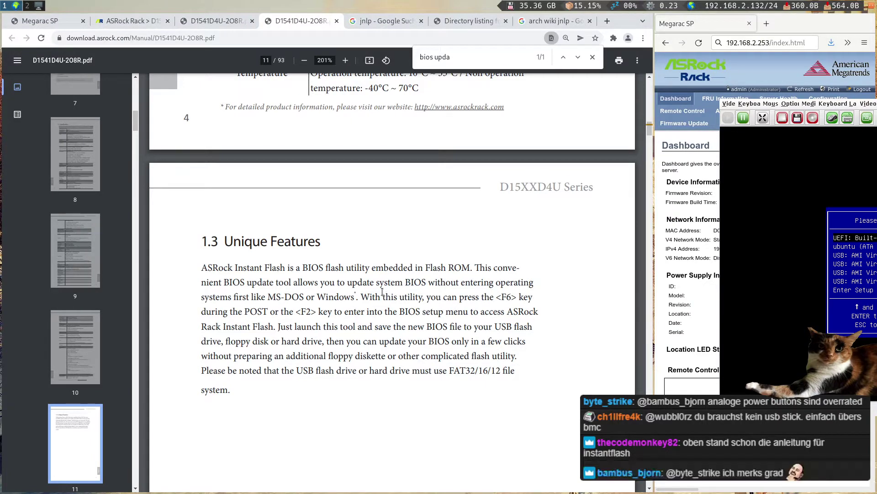
key("super+space")
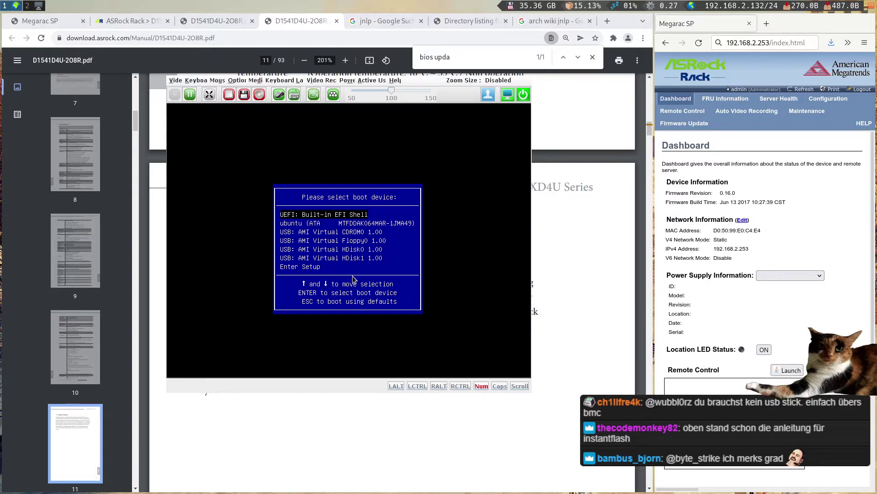
- Choose Enter Setup from the boot menu and browse the Main, Advanced and IntelRCSetup pages
key("Down")
key("Down")
key("Down")
key("Down")
key("Down")
key("Down")
key("Return")
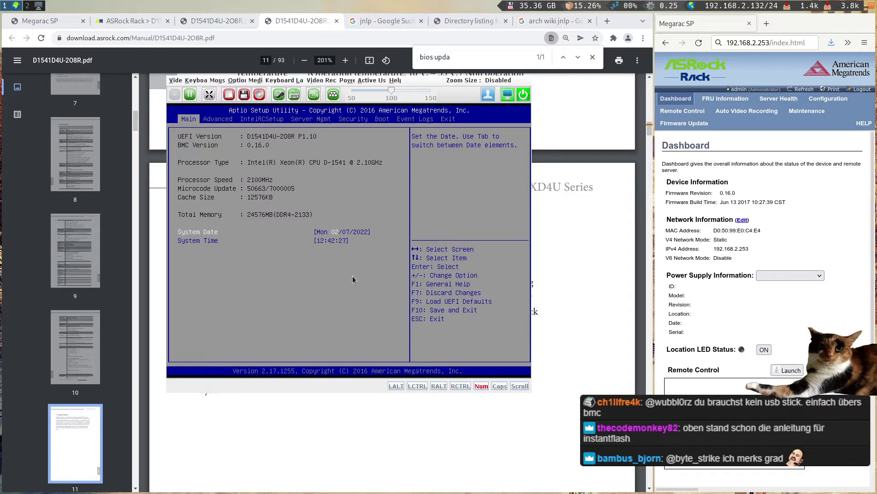
key("Right")
key("Left")
key("Right")
key("Right")
key("Right")
key("Right")
key("Right")
key("Left")
key("Left")
key("Left")
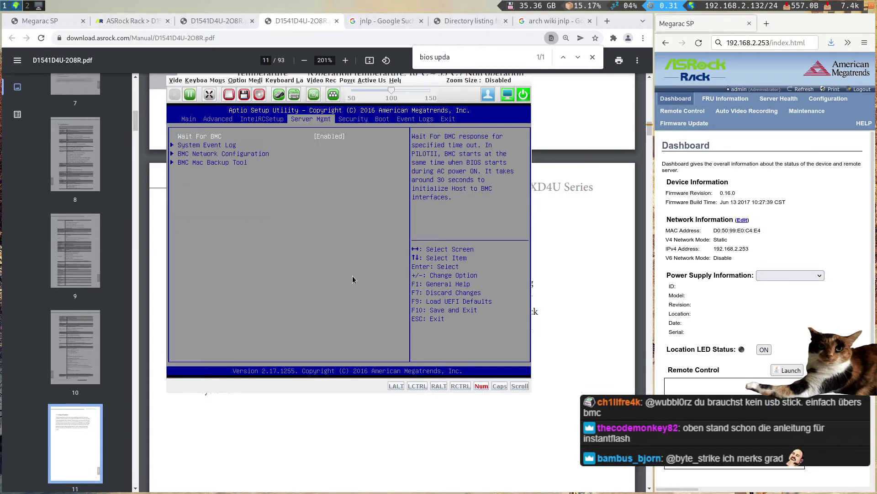
key("Left")
key("Left")
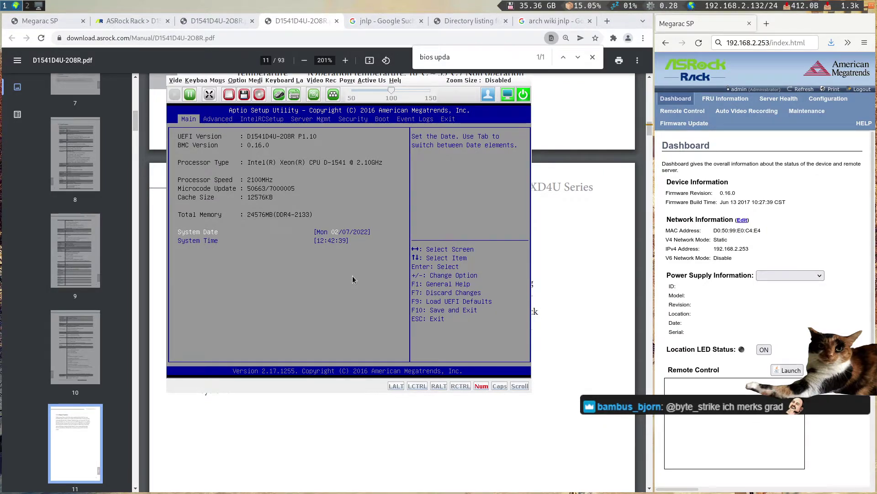
- Run Instant Flash from the Advanced tab and dismiss the 'No image file detected' message
key("Right")
key("Down")
key("Down")
key("Down")
key("Down")
key("Down")
key("Down")
key("Down")
key("Down")
key("Down")
key("Down")
key("Down")
key("Down")
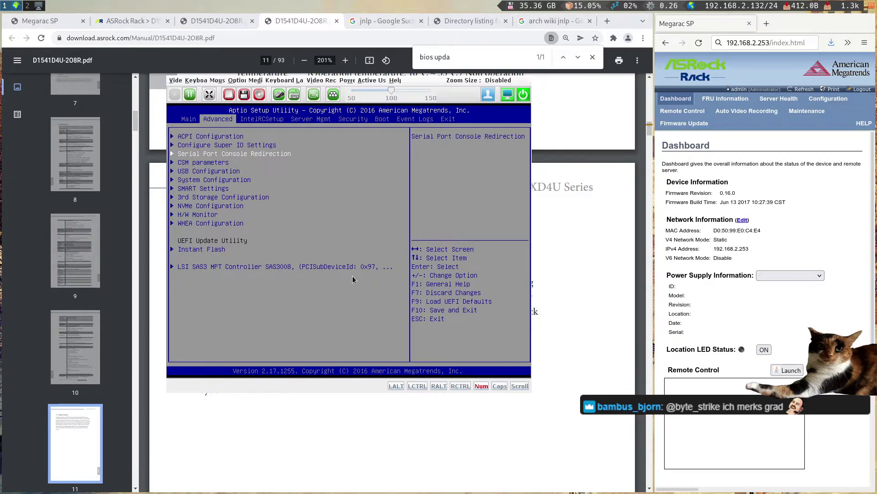
key("Up")
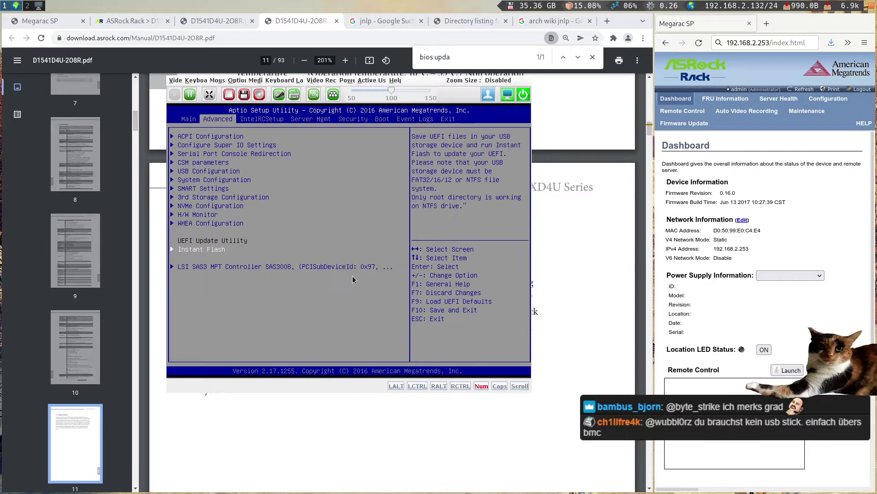
key("Return")
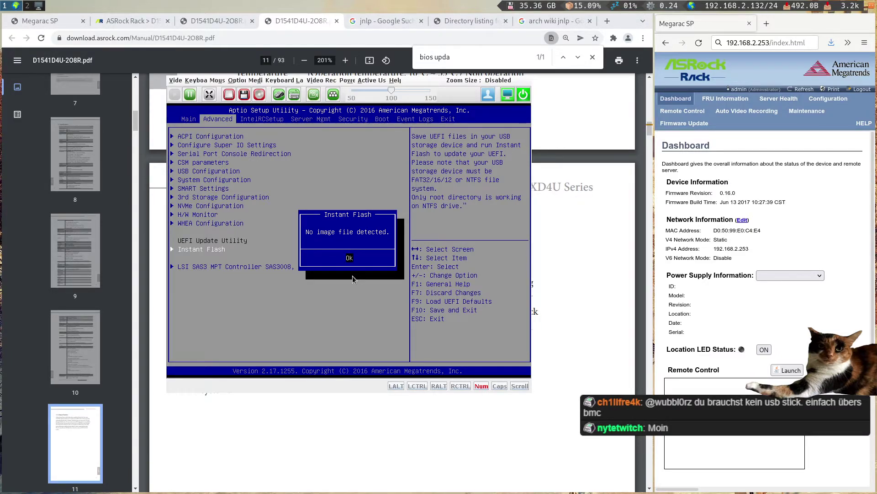
key("Return")
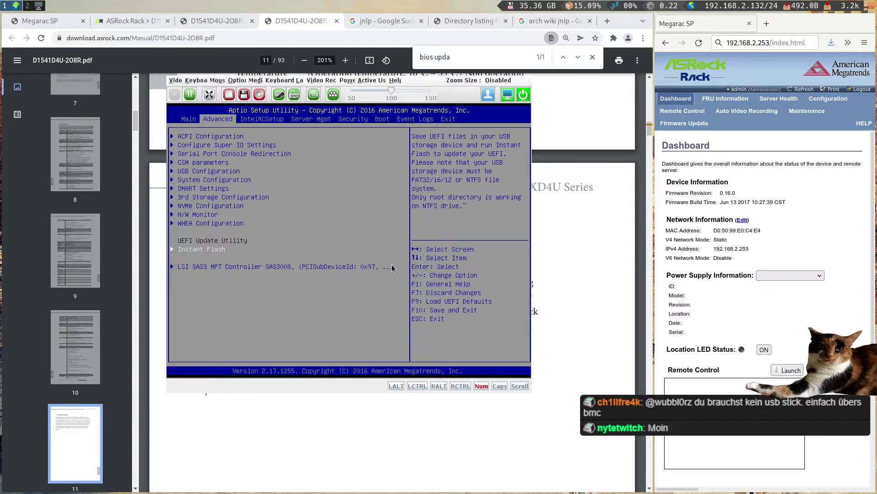
left_click_drag(394, 221, 693, 265)
left_click_drag(334, 280, 506, 309)
- List the D1541D4U-2O8R board's BIOS/BMC downloads on the ASRock Rack product page
key("ctrl+Tab")
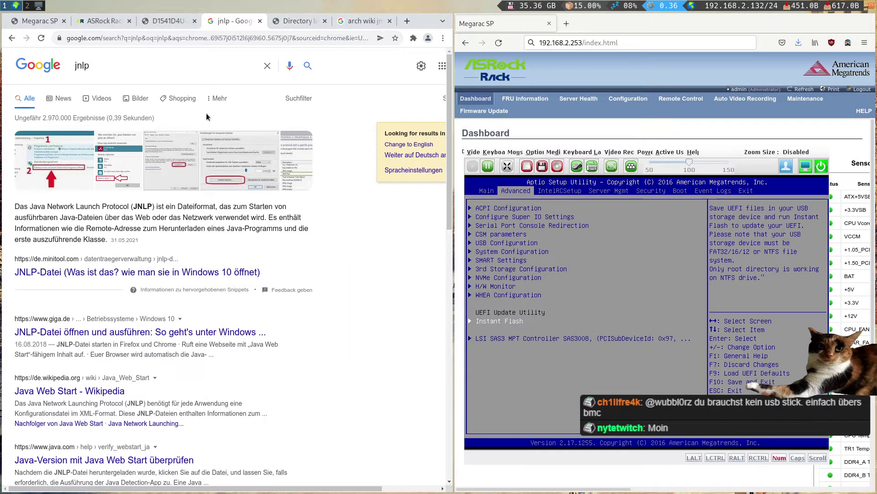
left_click(99, 23)
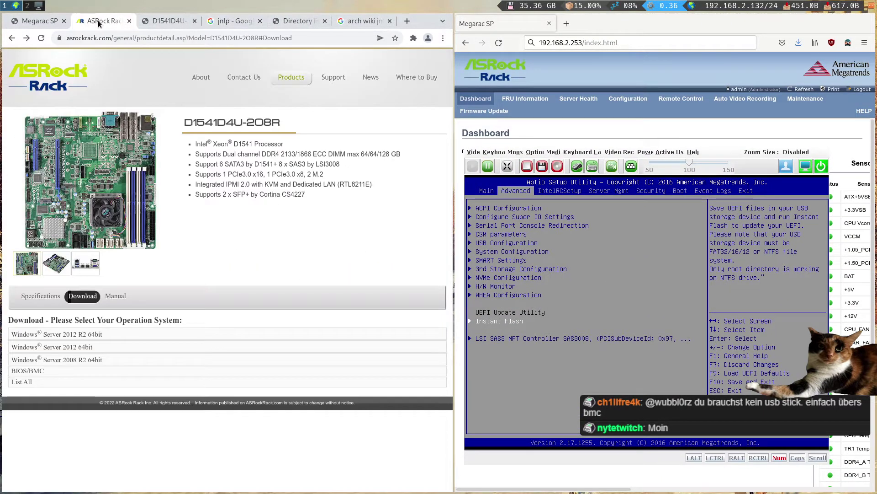
left_click(64, 370)
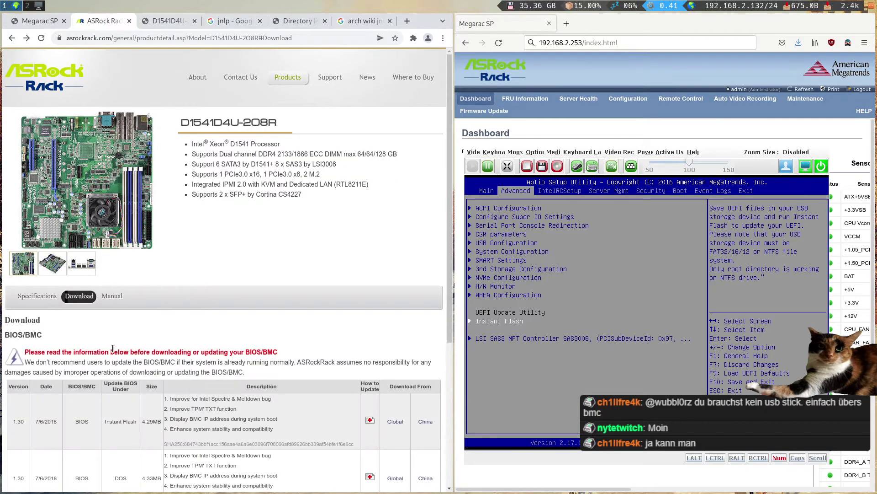
left_click_drag(746, 287, 241, 251)
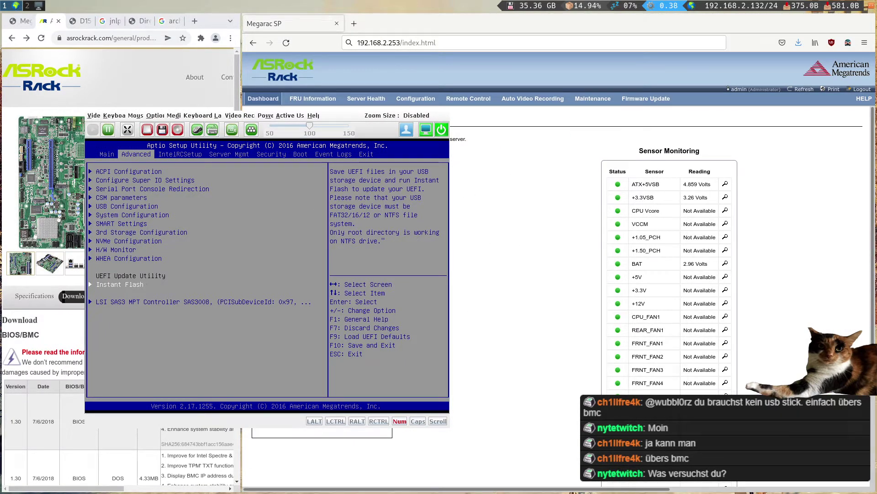
left_click_drag(367, 239, 87, 229)
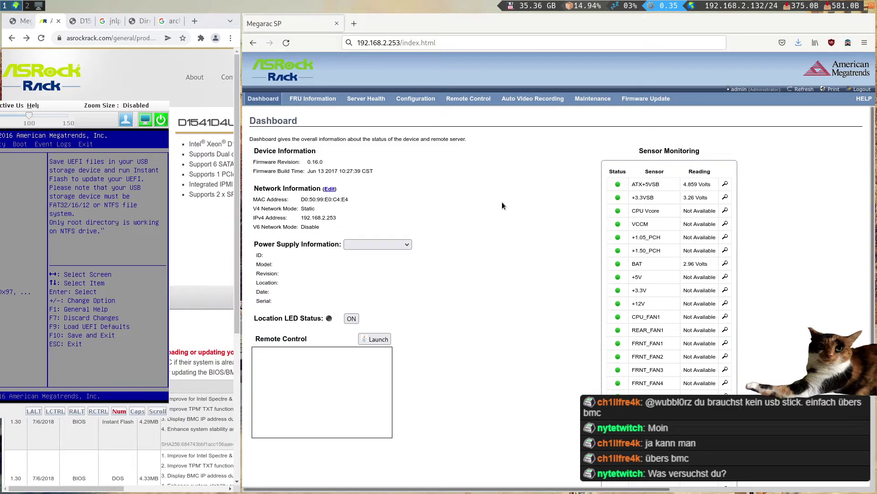
- Open Firmware Update > Firmware Update in the BMC web UI beside the BIOS console
left_click(641, 111)
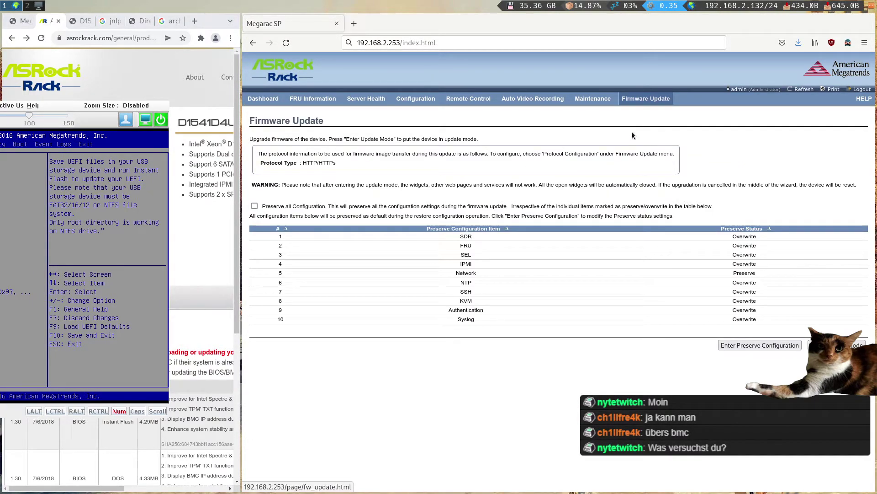
mouse_move(598, 101)
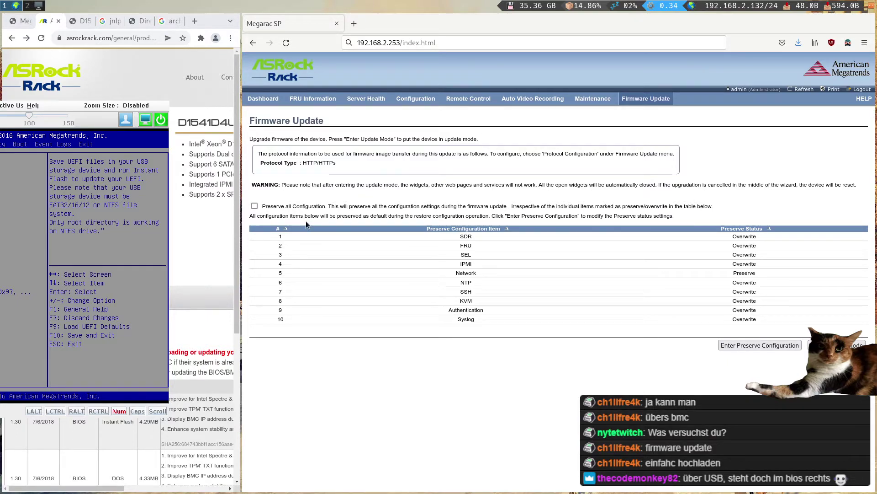
key("super+l")
left_click_drag(505, 245, 732, 152)
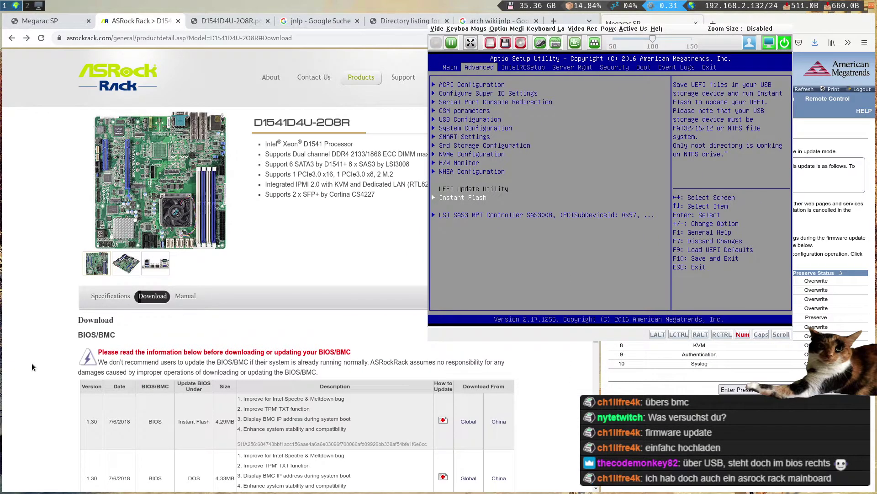
key("super+h")
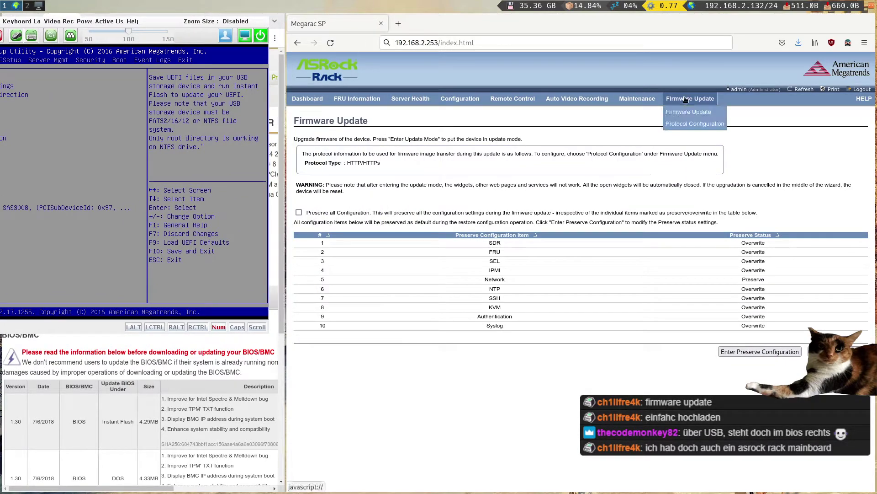
left_click(686, 114)
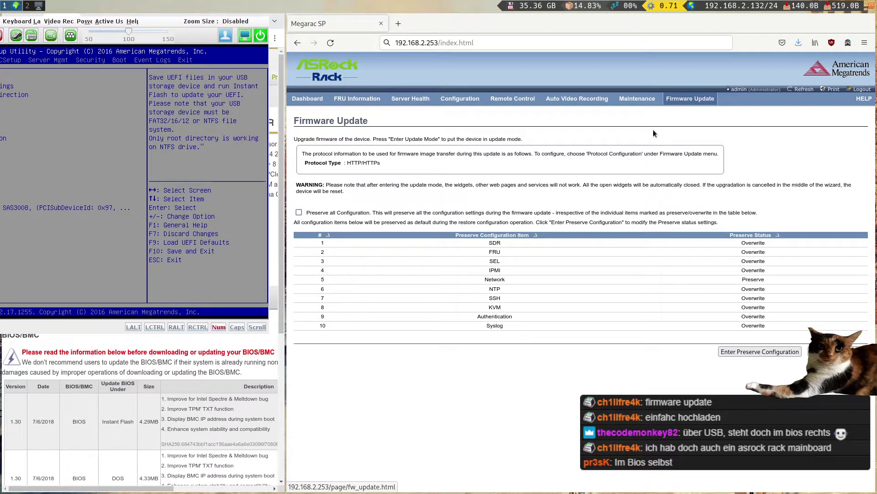
key("super+shift+space")
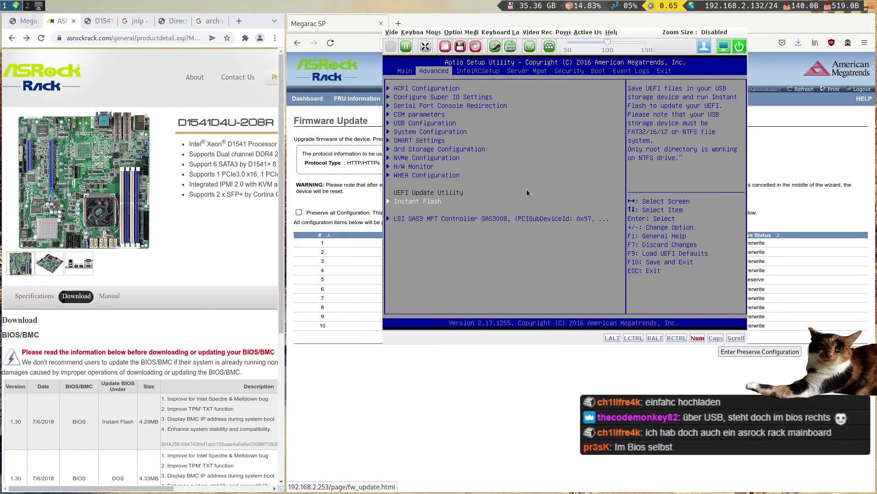
- Launch Instant Flash, close its no-image message, and open ASRock's Instant Flash update instructions
key("Return")
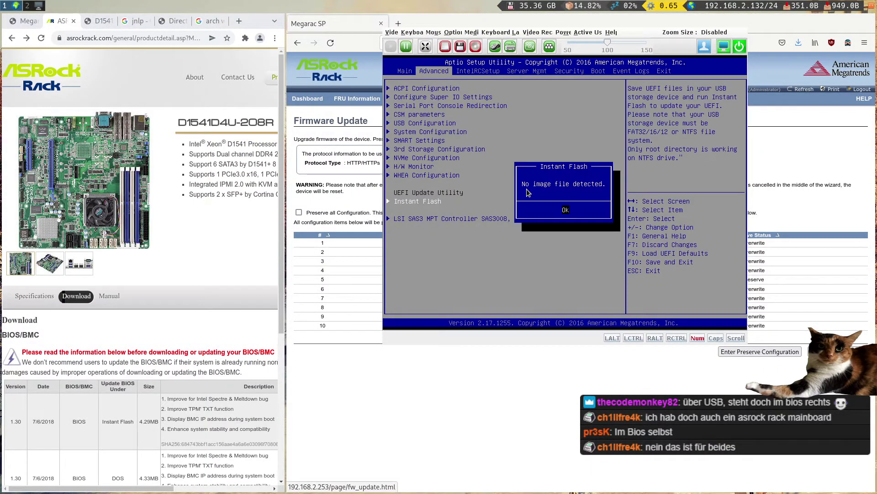
key("Return")
left_click_drag(285, 288, 392, 326)
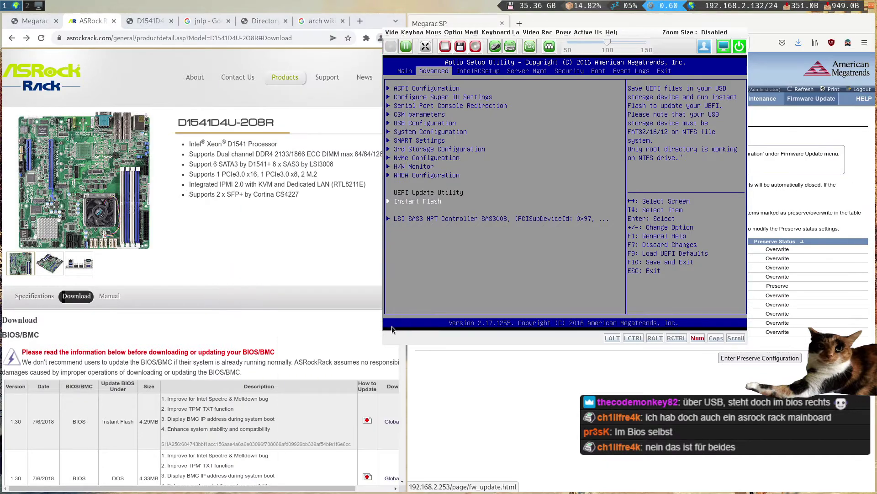
scroll(261, 339, "down", 1)
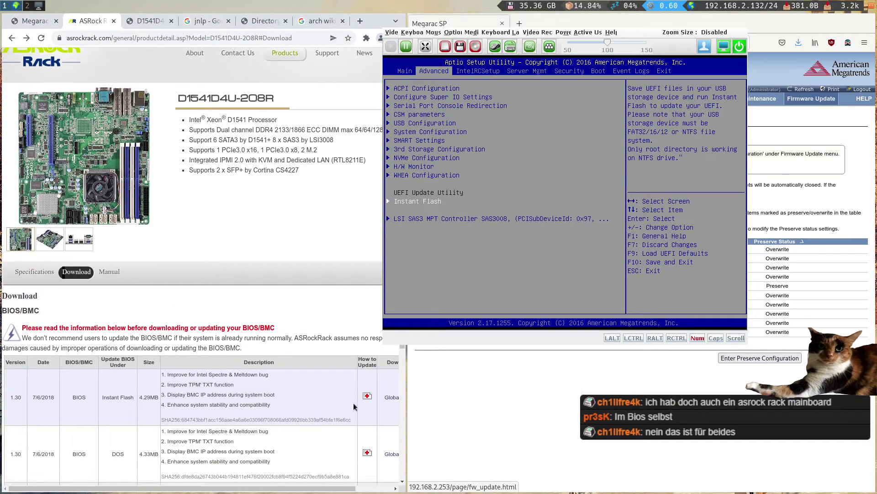
left_click(366, 398)
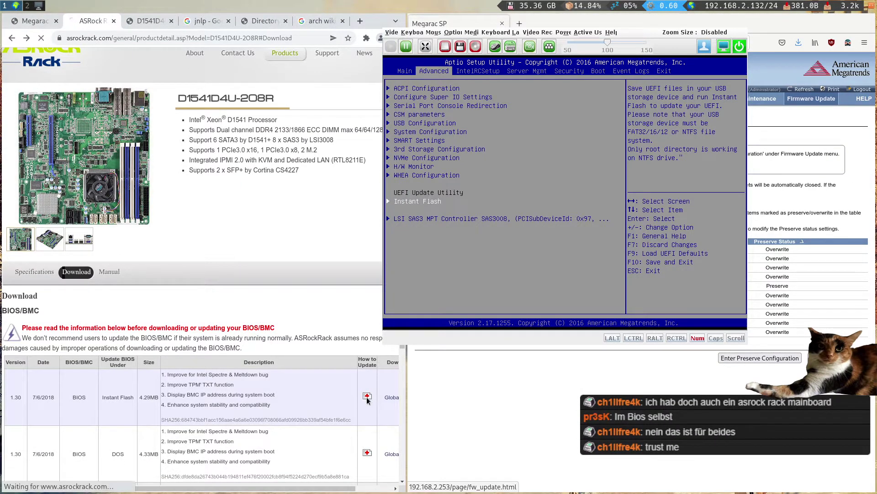
- Tick 'Preserve all Configuration' on the Firmware Update page after returning to the product page
left_click(20, 39)
left_click_drag(656, 242, 78, 244)
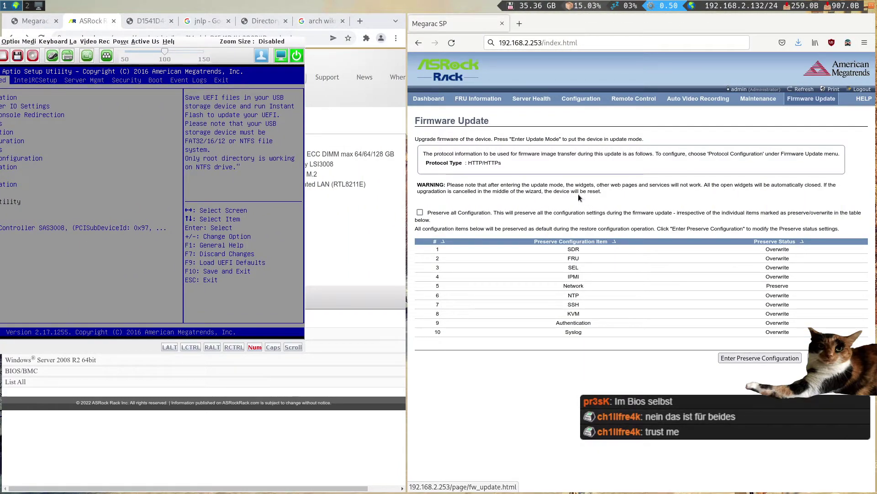
left_click(420, 212)
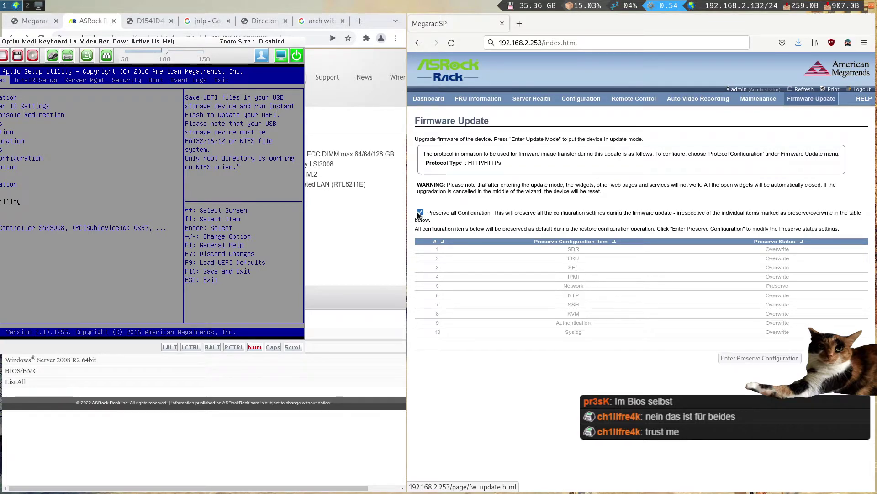
left_click_drag(200, 207, 734, 229)
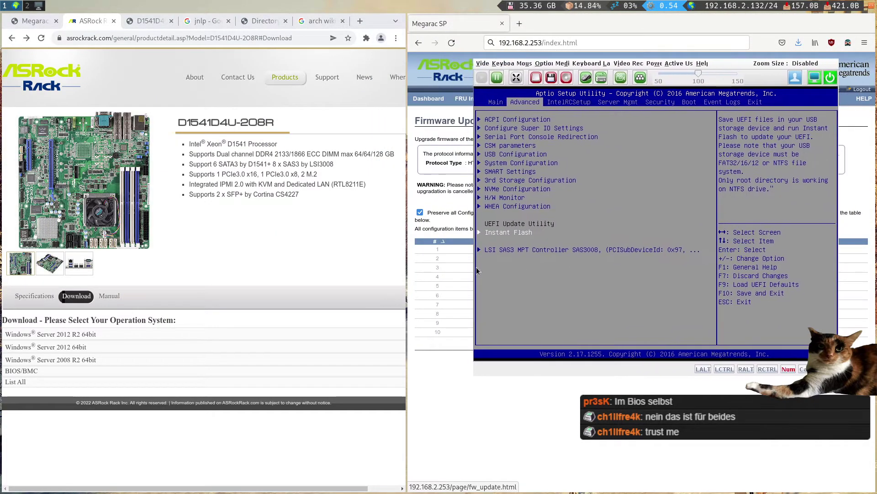
- Download the version 1.30 Instant Flash BIOS via the Global link in the BIOS/BMC list
left_click(10, 371)
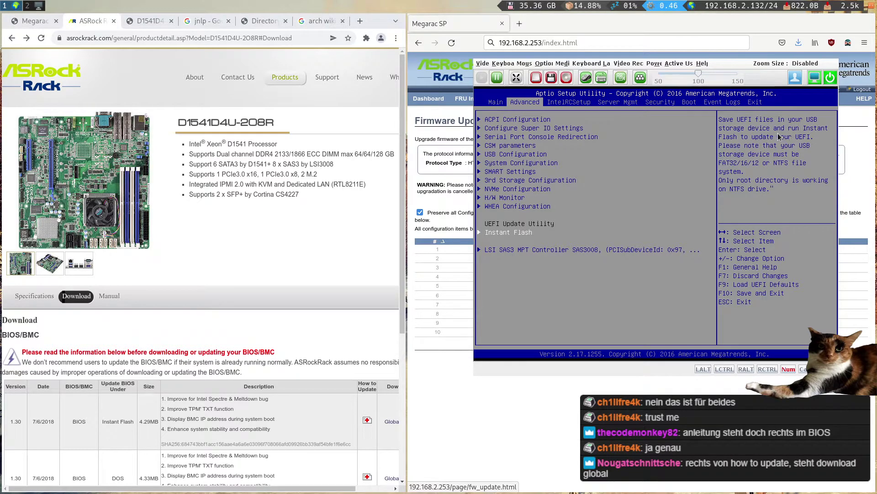
left_click_drag(780, 136, 655, 133)
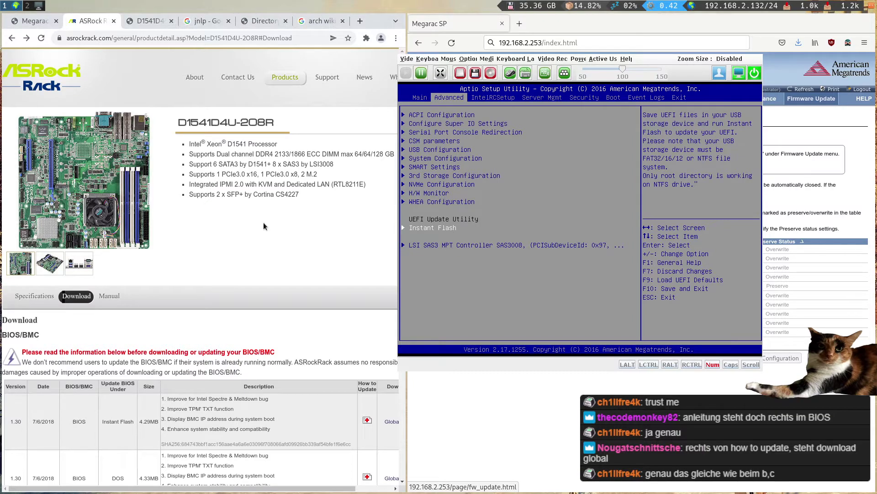
scroll(264, 223, "down", 3)
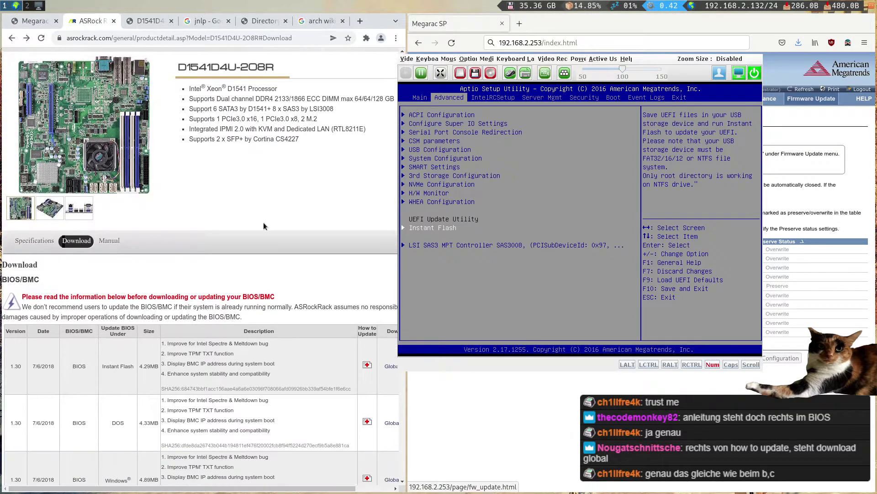
scroll(261, 228, "up", 2)
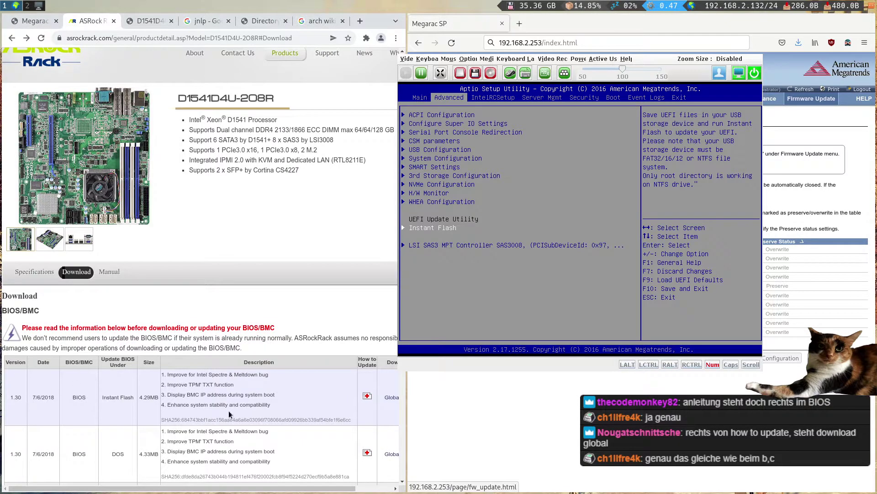
left_click_drag(406, 405, 467, 410)
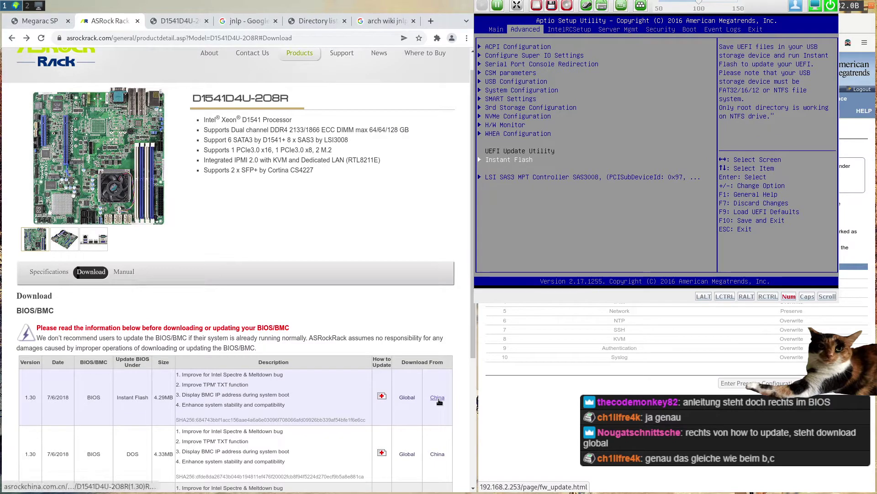
left_click(407, 398)
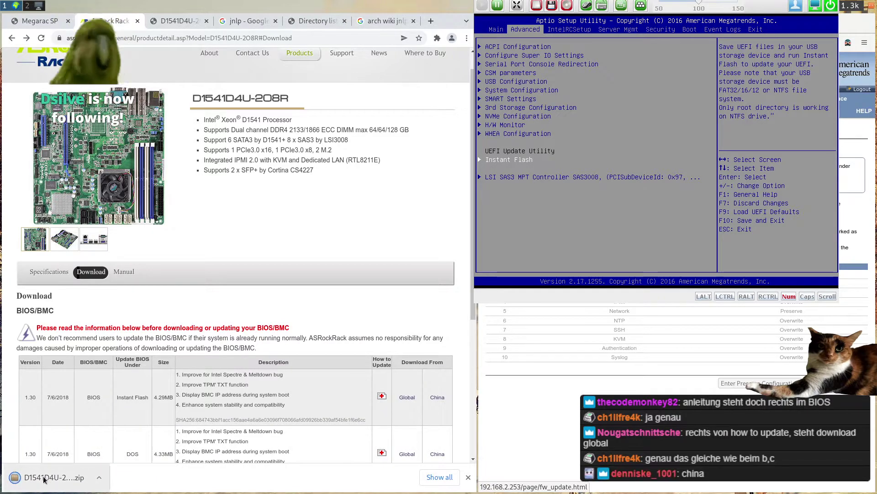
key("super+2")
- Go up to ~/Downloads, list it by date, and mv the BIOS zip into fwupdate
type("cd ..")
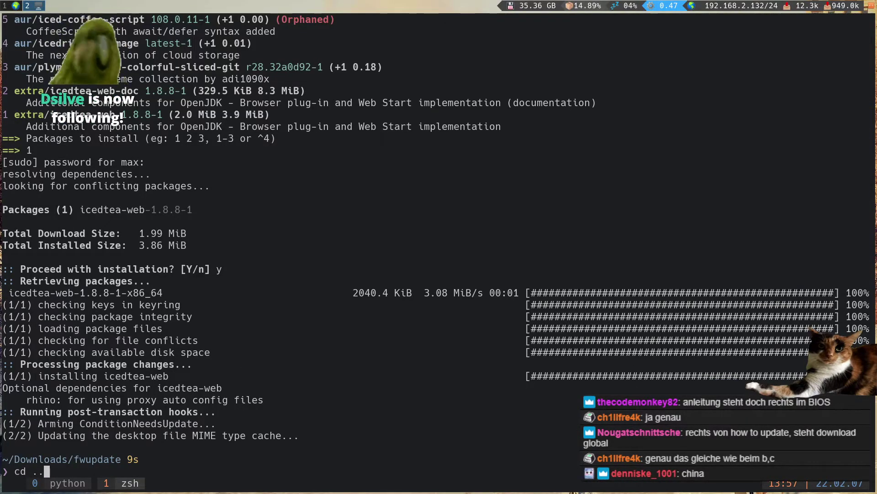
key("Return")
type("cd ..")
key("Return")
type("ls -larth+")
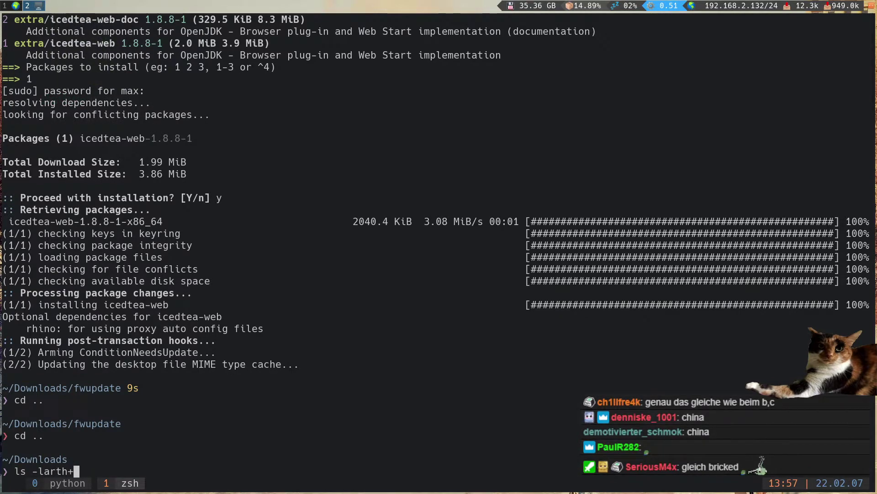
key("BackSpace")
key("Return")
type("mv ")
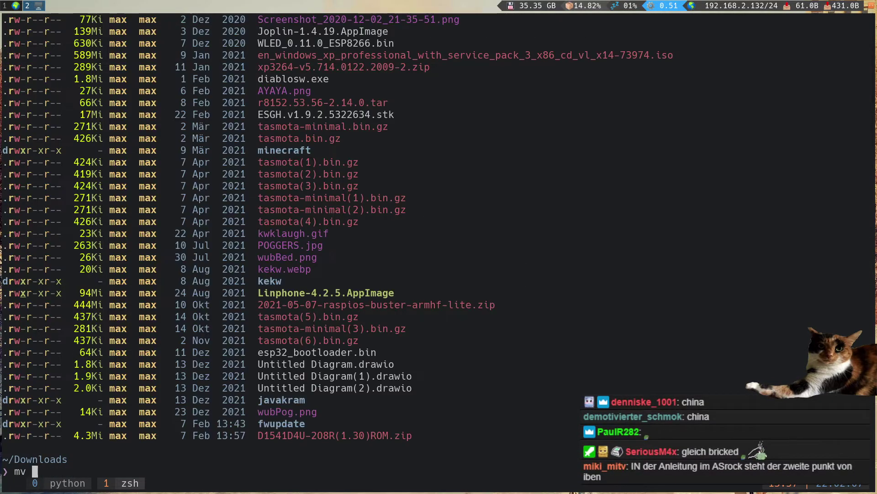
type("D1")
key("Tab")
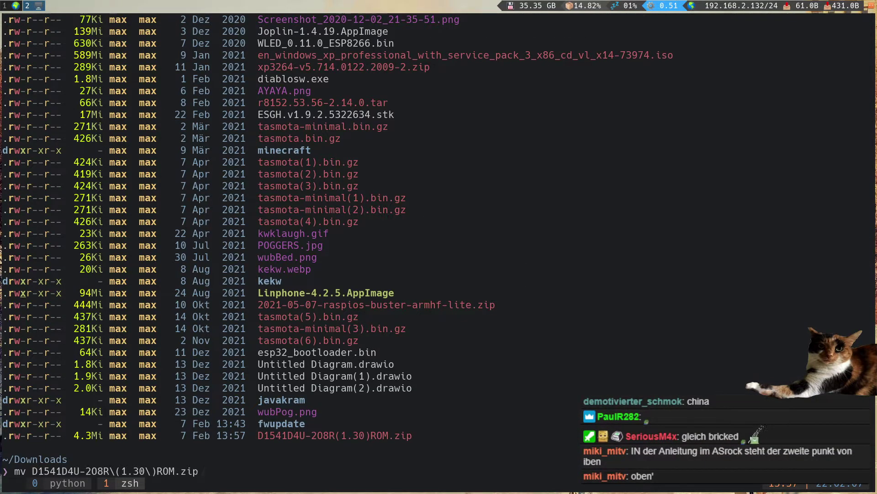
type("fwupdate")
key("Return")
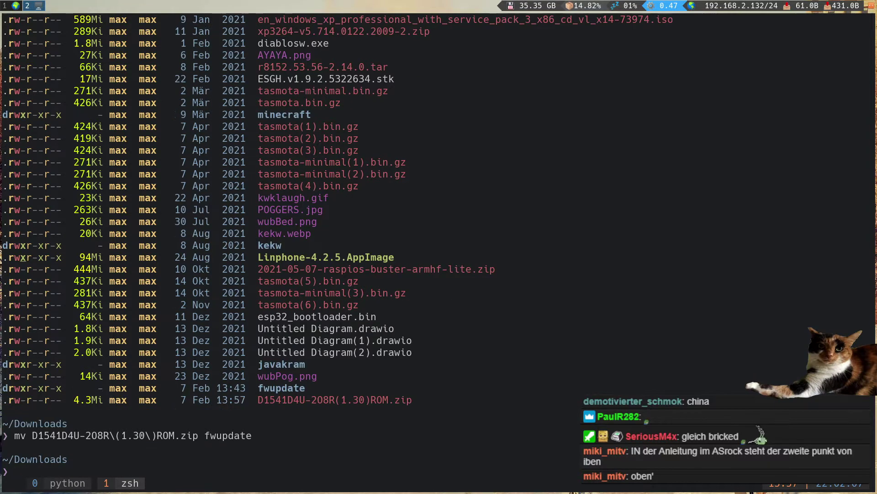
- In fwupdate, unzip the BIOS zip and list the extracted D41208R1.30 ROM
type("cd fwupdate")
key("Return")
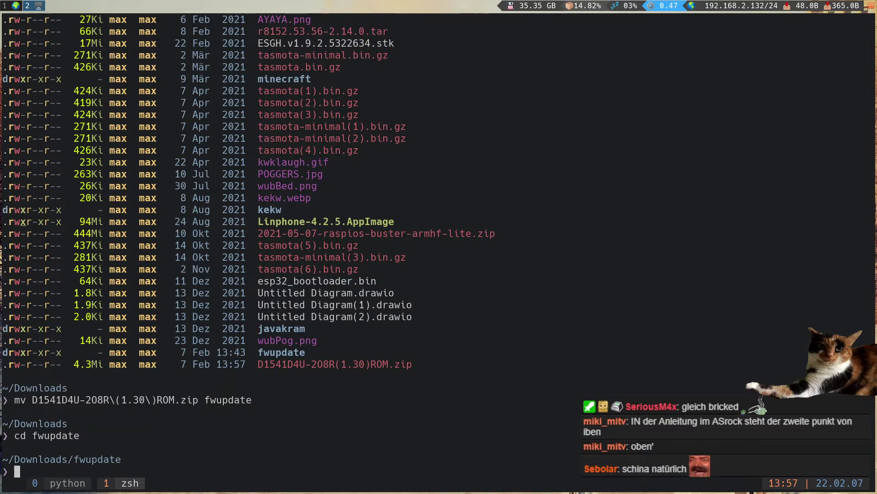
type("ls")
key("Return")
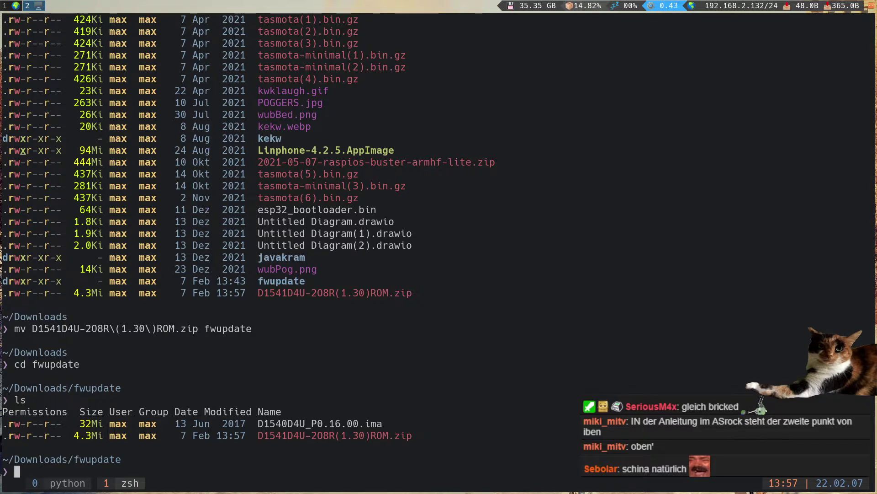
type("unz")
key("Tab")
type("D")
key("Tab")
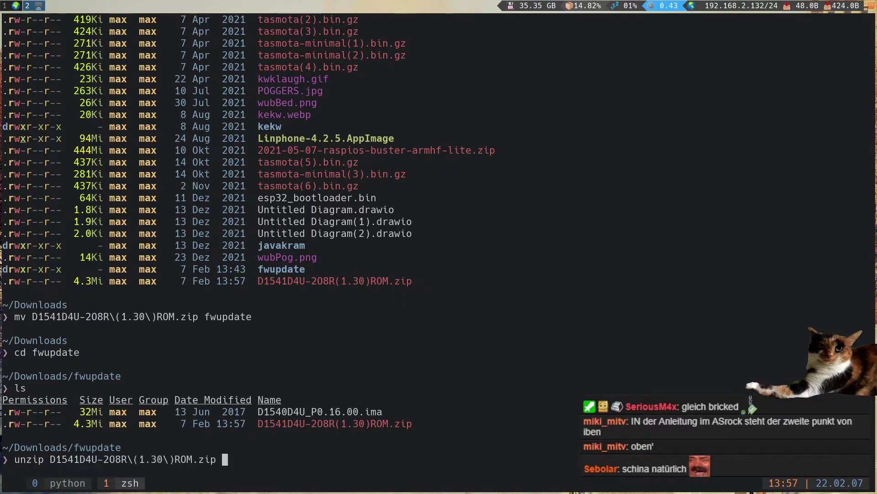
key("Return")
type("ls")
key("Return")
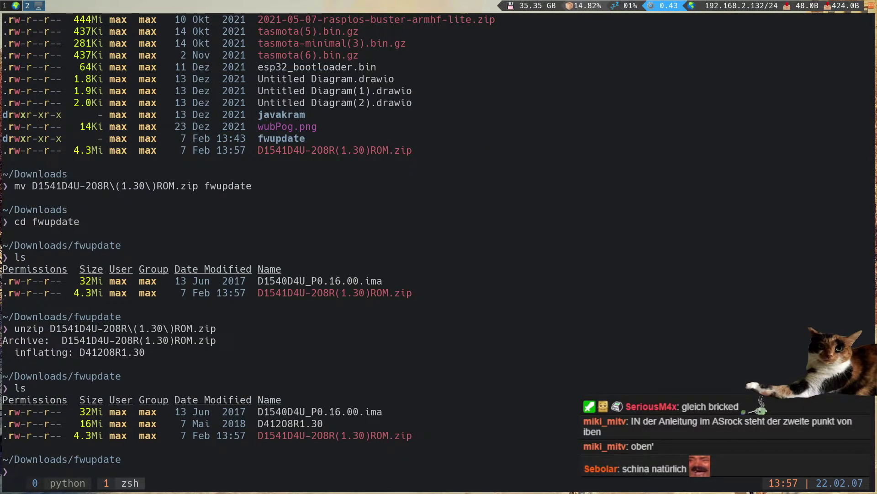
- Select the D41208R1.30 file name, then return to the browser and BIOS console workspace
double_click(309, 424)
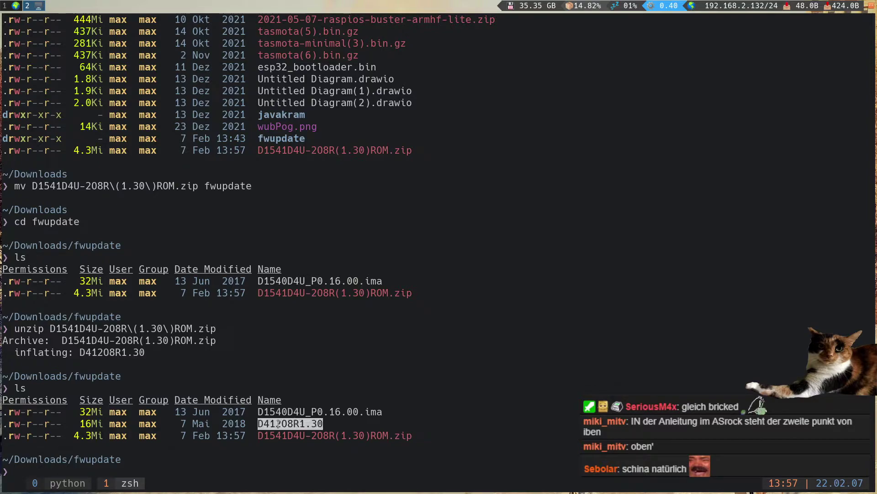
left_click(309, 425)
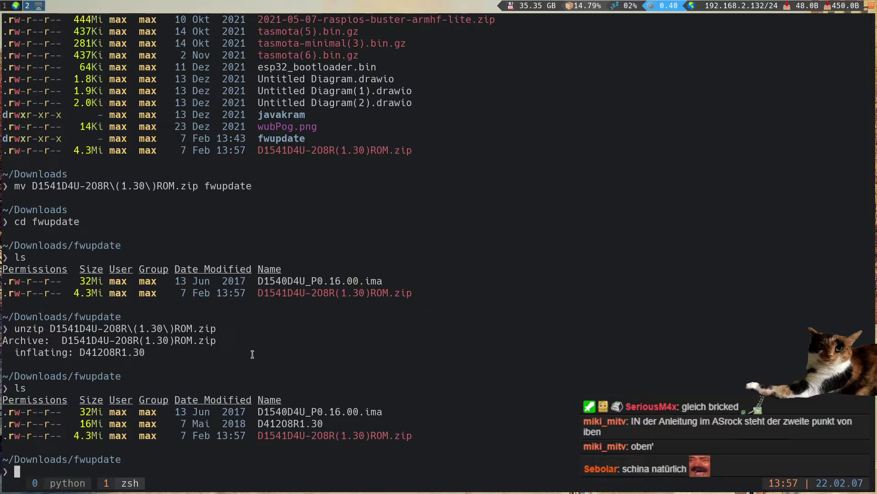
key("super+3")
key("super+1")
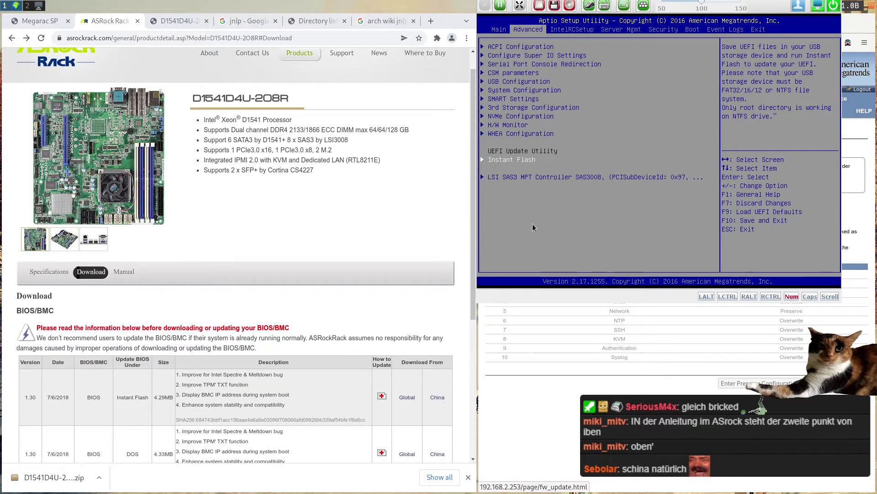
- Put the BMC into firmware update mode and close JViewer's logout error window
left_click_drag(569, 220, 66, 226)
left_click_drag(477, 240, 371, 239)
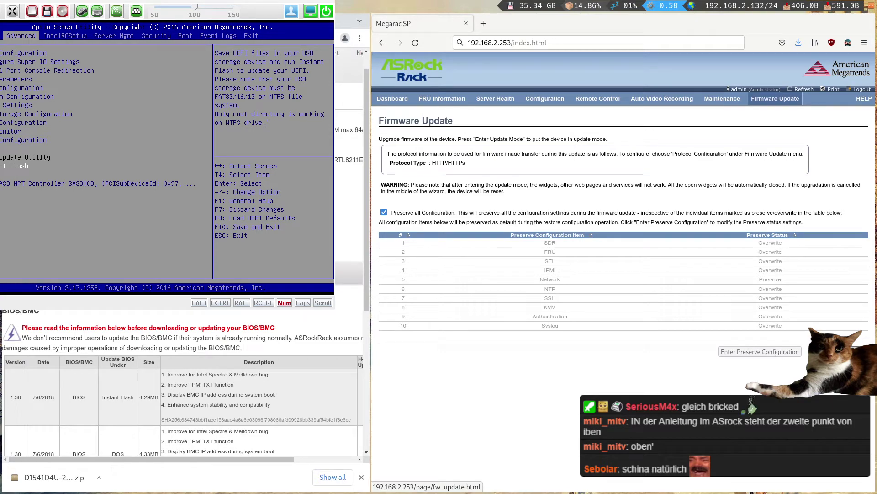
left_click(829, 351)
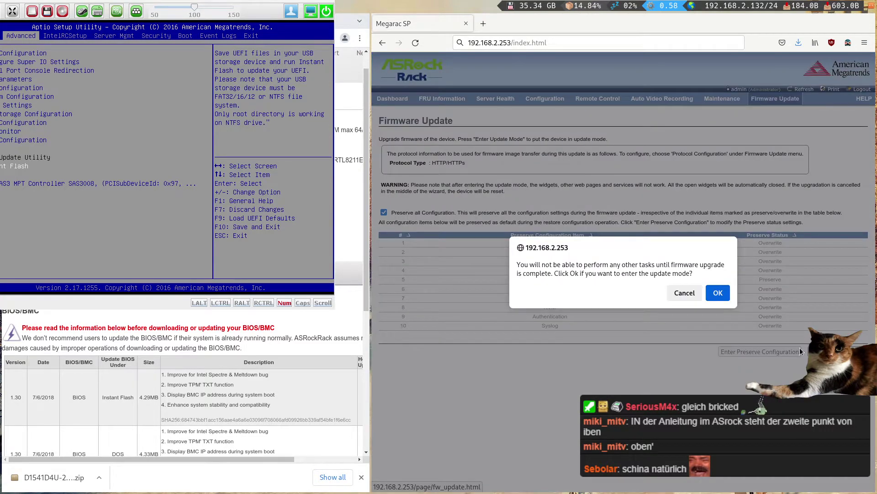
left_click(718, 294)
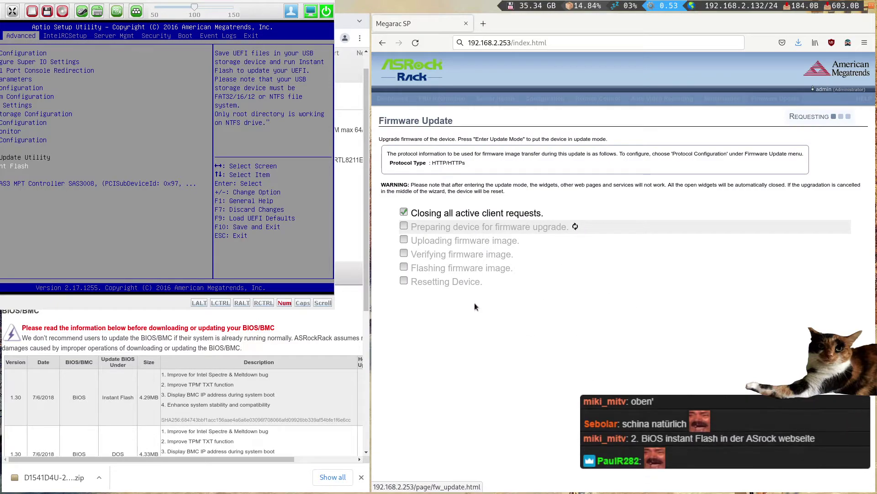
left_click(155, 160)
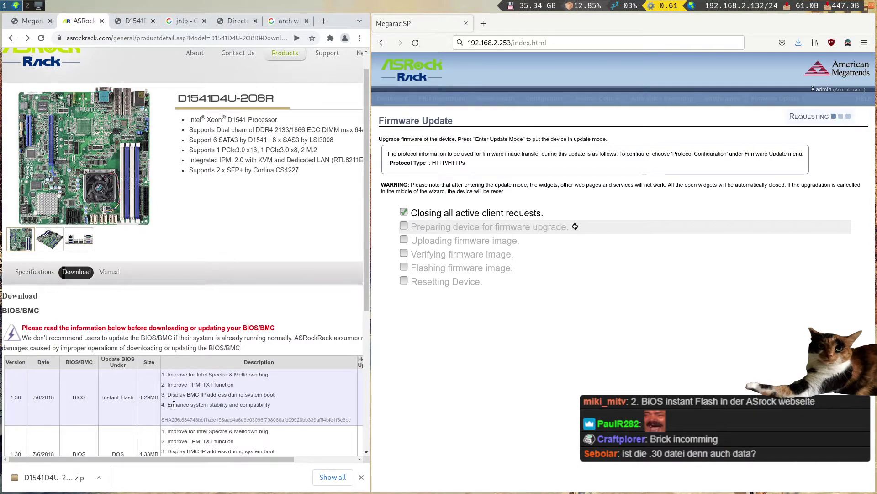
- Identify the file type of D41208R1.30 with the file command
key("super+2")
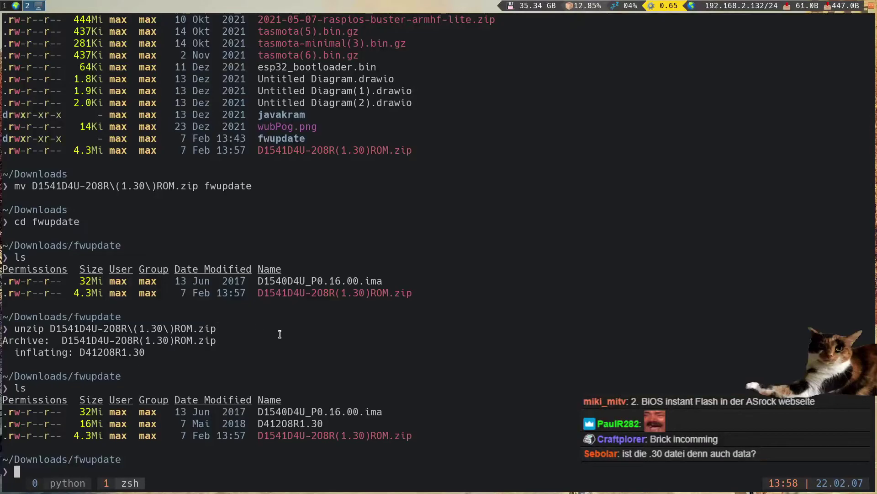
type("file D4")
key("Tab")
key("Return")
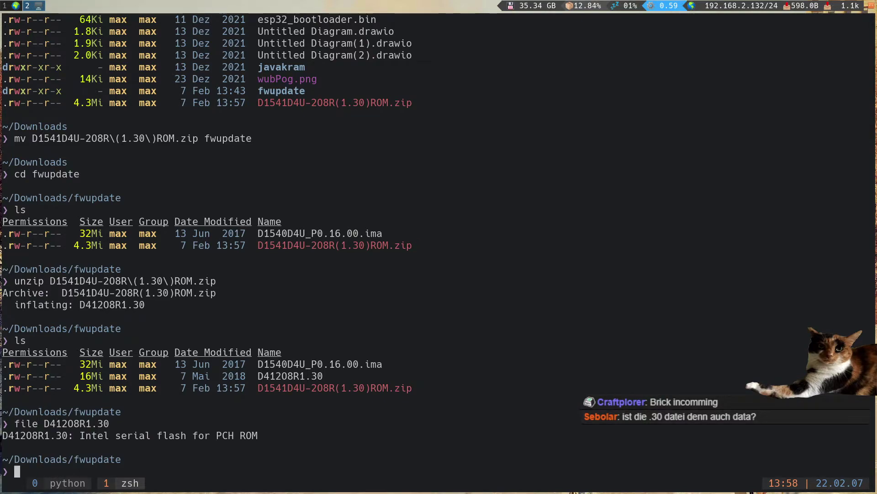
- Page through the binary contents of D41208R1.30 in less
type("less D4")
key("Tab")
key("Return")
key("y")
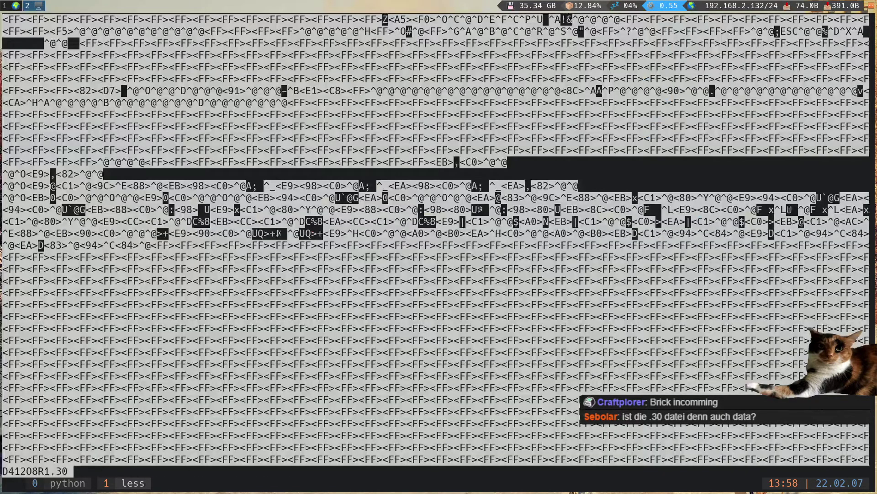
key("space")
key("space")
key("space")
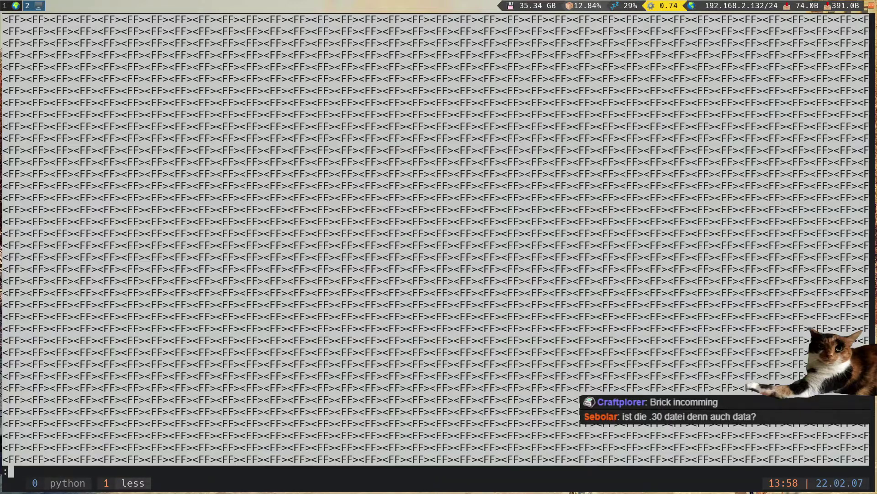
key("q")
- Run hexdump -C D41208R1.30 and scroll back through its output in tmux
key("Up")
key("Home")
key("Delete")
key("Delete")
key("Delete")
key("Delete")
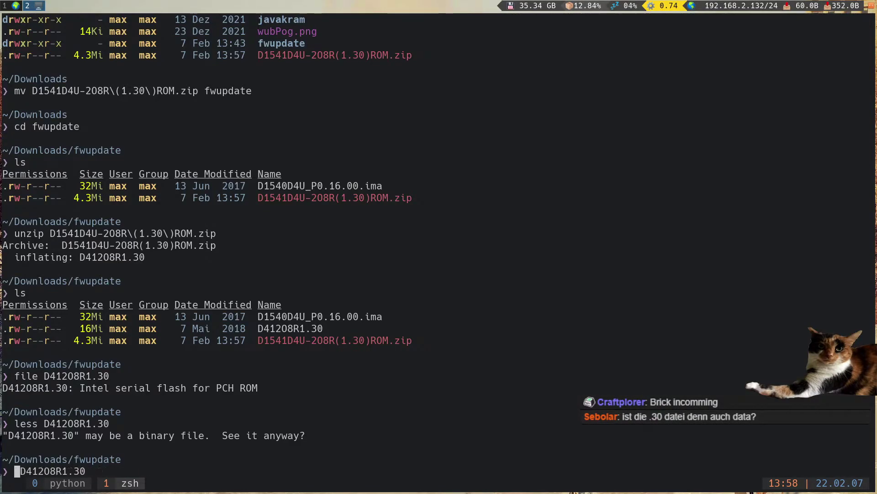
type("hexdump -C")
key("Return")
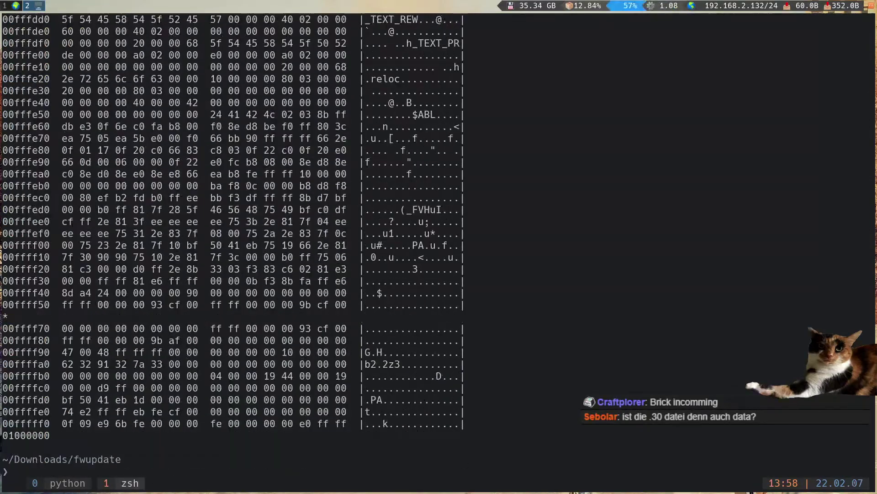
key("ctrl+b")
key("Page_Up")
key("Page_Up")
key("Page_Up")
key("Page_Up")
key("Page_Up")
key("Page_Up")
key("Page_Up")
key("Page_Up")
key("Page_Up")
key("Page_Up")
key("Page_Up")
key("Page_Up")
key("Page_Up")
key("Page_Up")
key("Page_Up")
key("Page_Up")
key("Page_Up")
key("Page_Up")
key("Page_Up")
key("Page_Up")
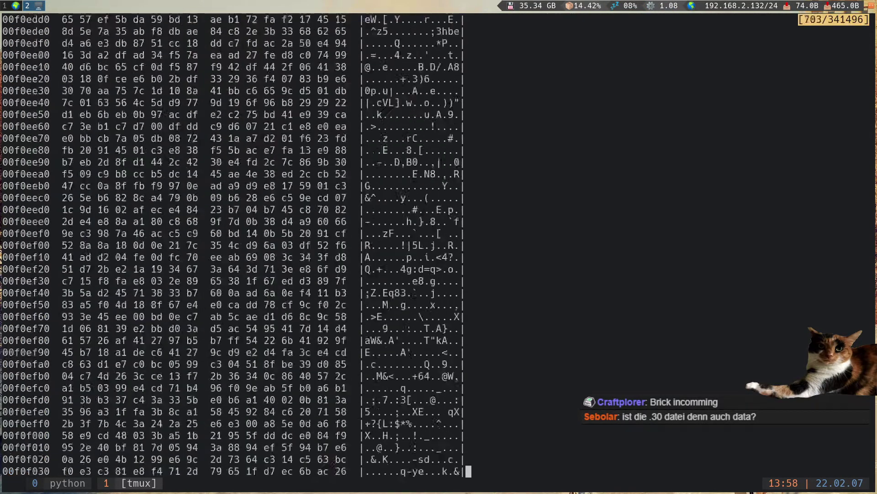
key("q")
key("Return")
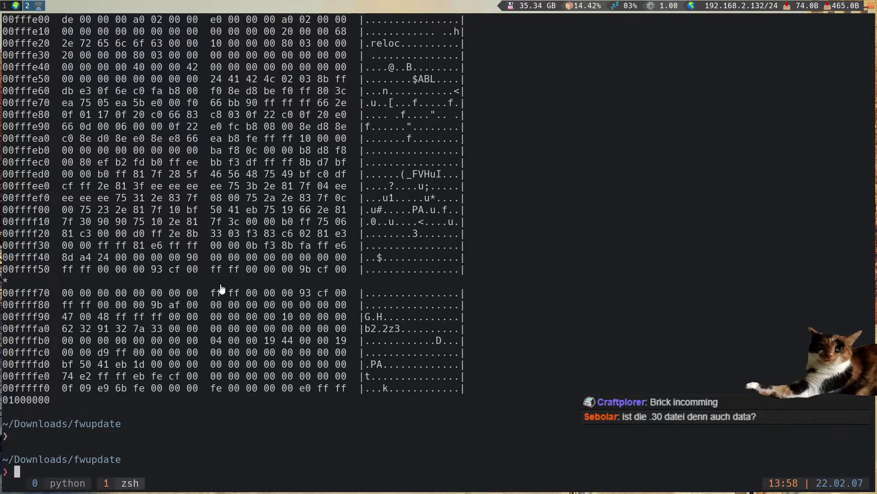
- Run cmatrix briefly, then return to the browser workspace
key("super+1")
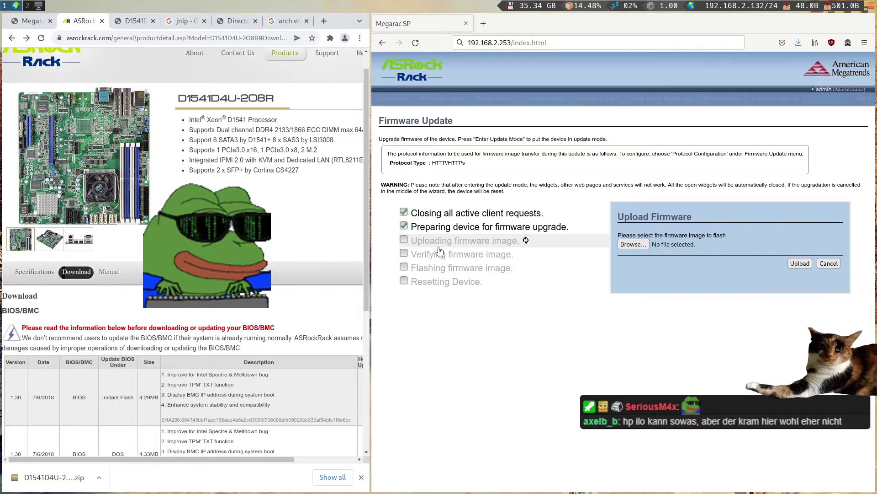
key("super+2")
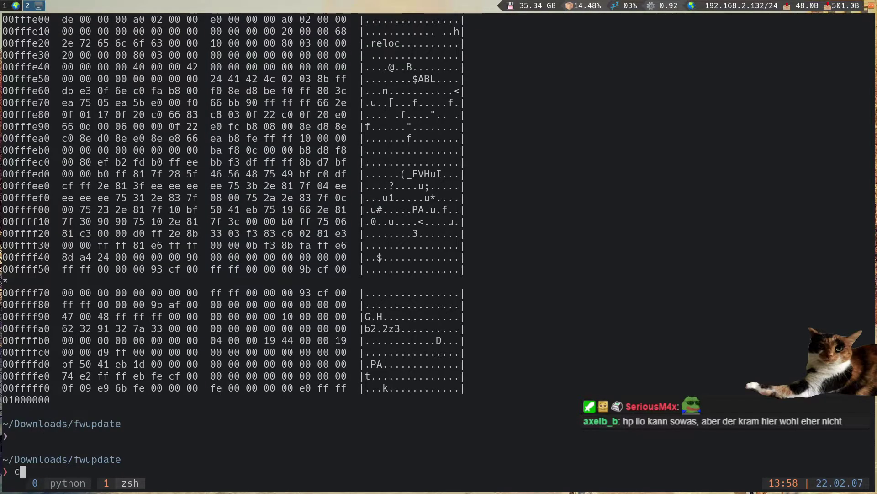
type("cmatrix")
key("Return")
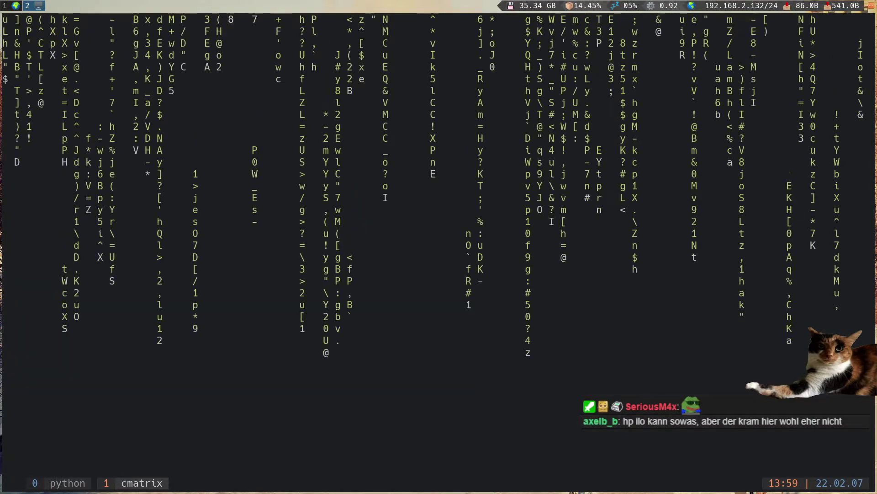
key("q")
key("super+1")
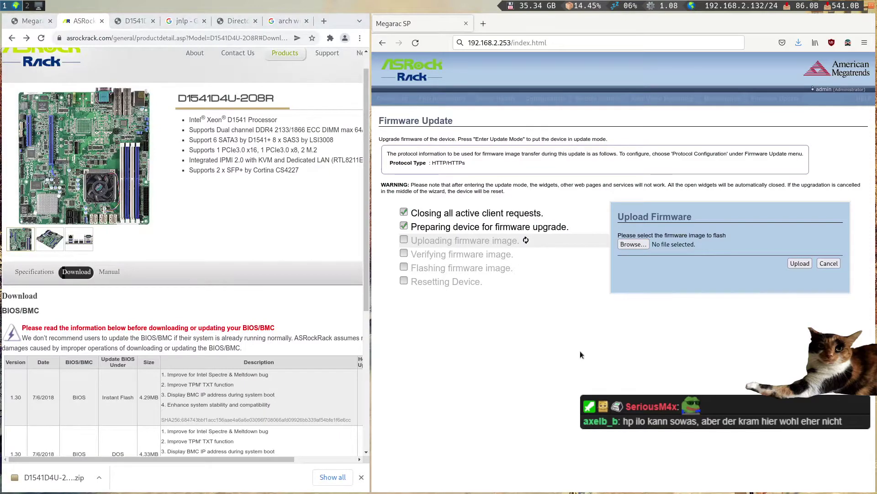
- Choose D41208R1.30 in the file chooser and upload it as the firmware image
left_click(633, 245)
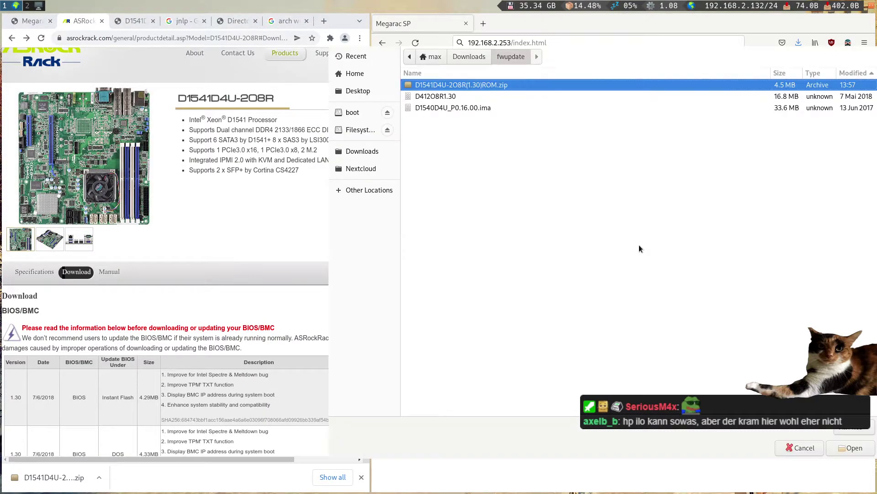
double_click(448, 97)
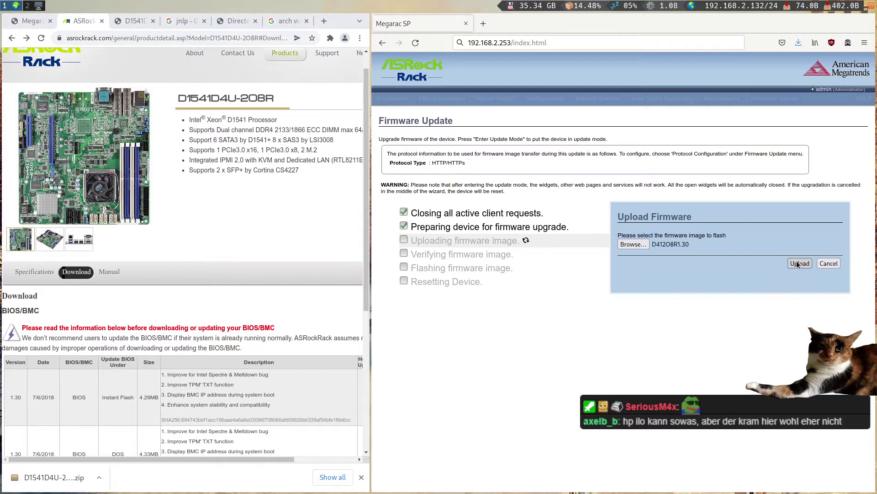
left_click(794, 264)
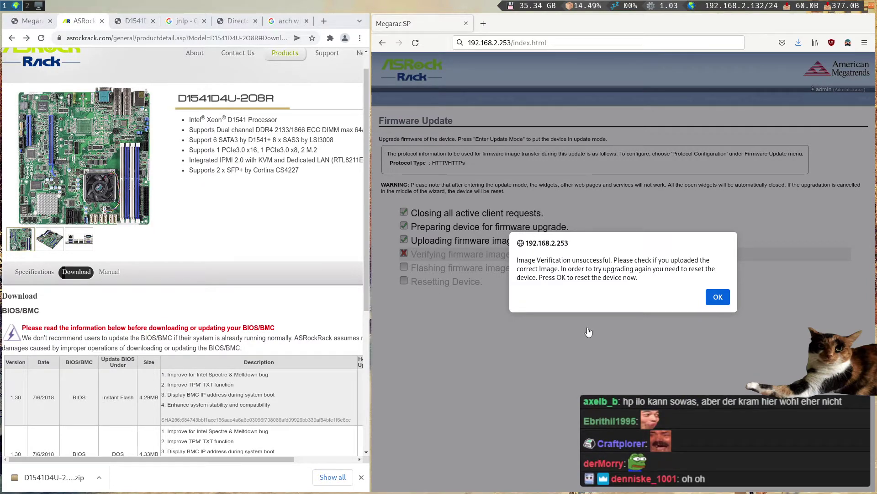
- Acknowledge the failed verification so the BMC resets, and close Chrome's download bar
left_click(718, 297)
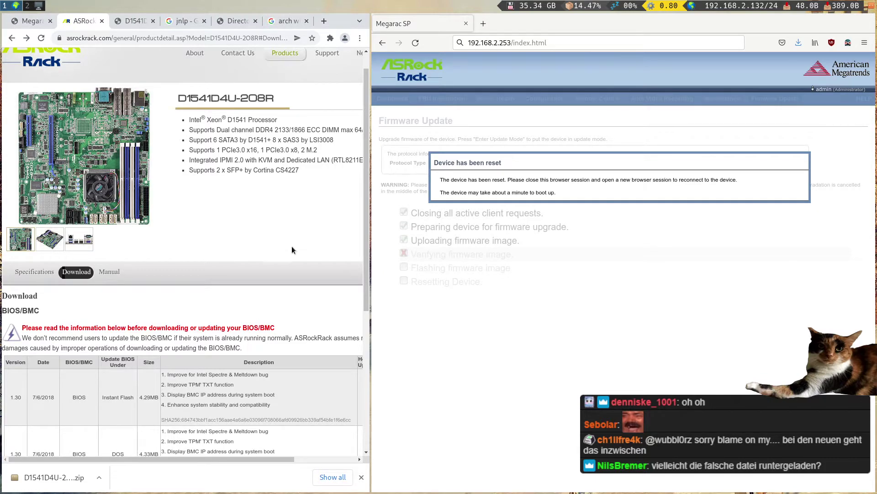
left_click(256, 41)
key("Home")
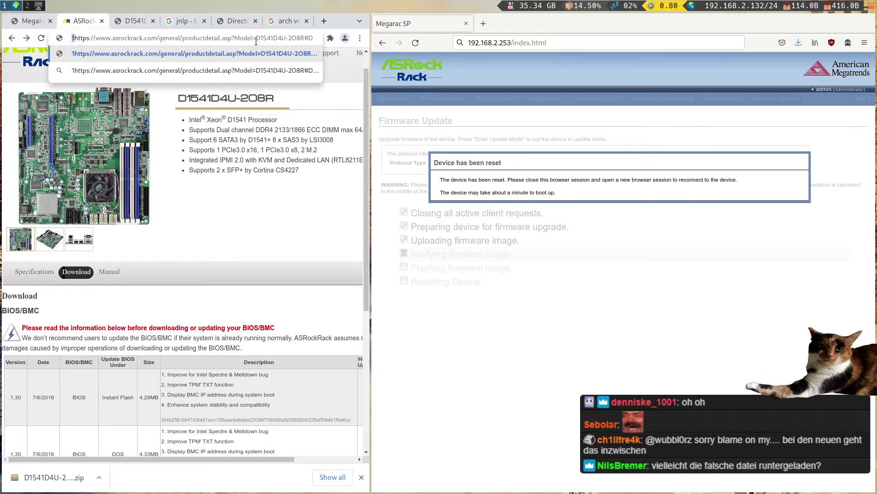
left_click(265, 153)
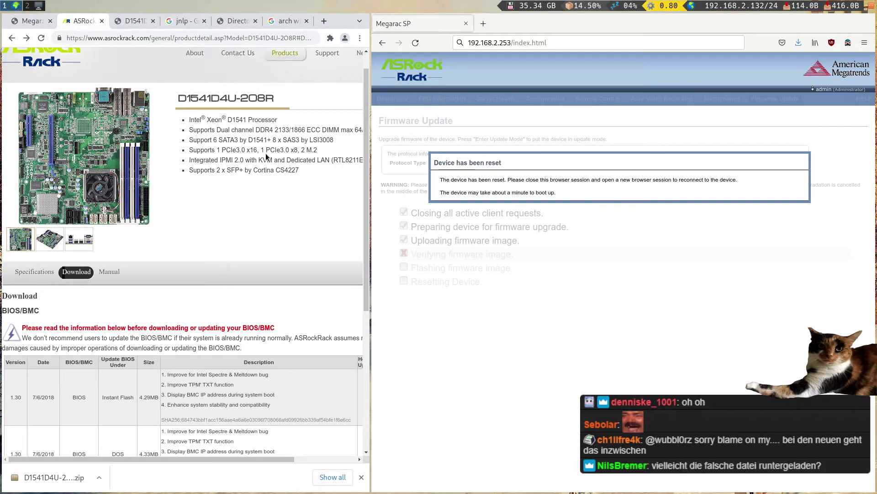
left_click(361, 476)
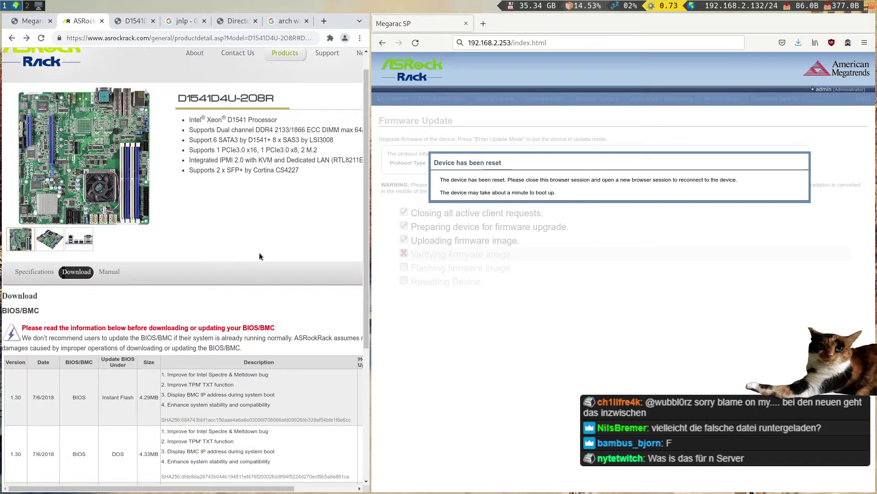
left_click(217, 38)
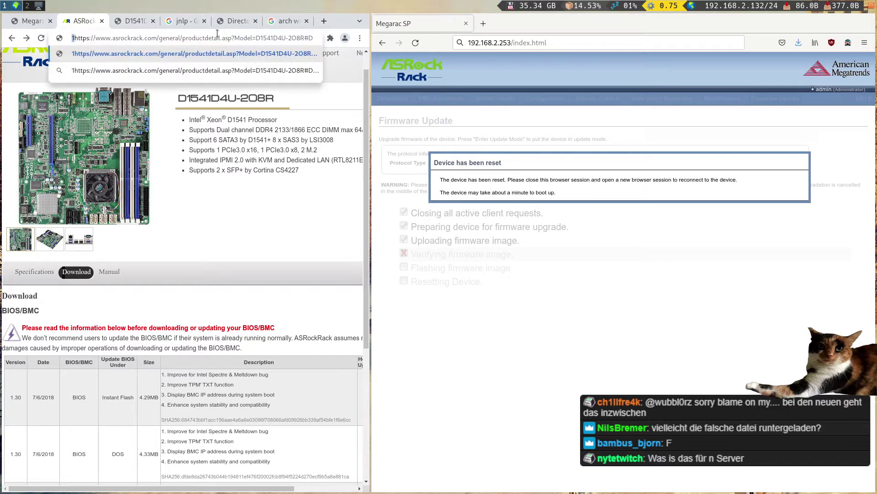
left_click(253, 148)
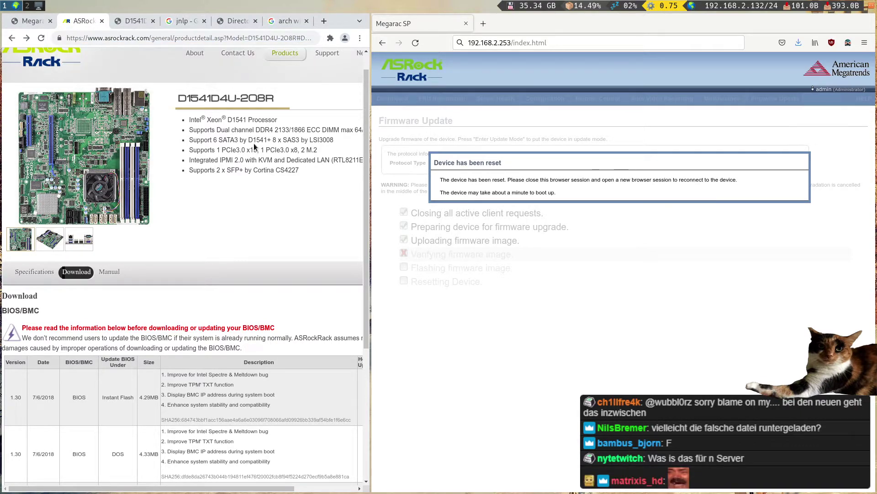
- Copy the BMC page address into a new tab and reload it
left_click(513, 42)
key("ctrl+c")
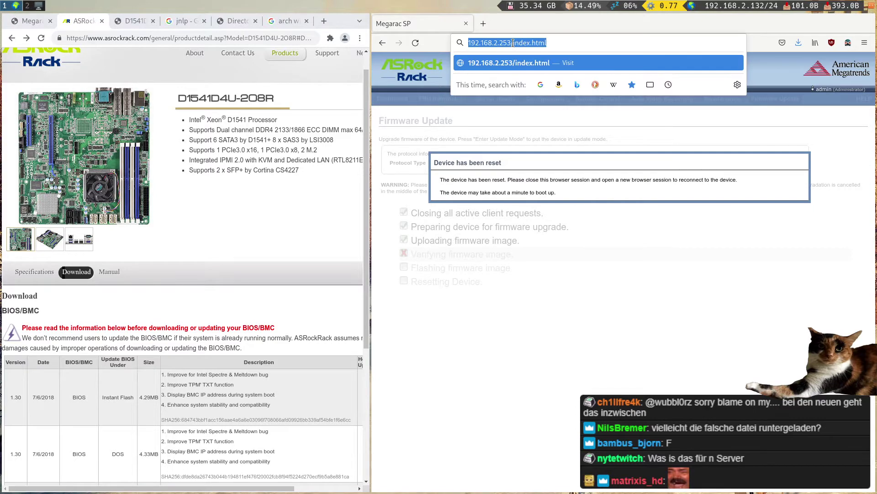
key("ctrl+t")
key("ctrl+v")
key("Return")
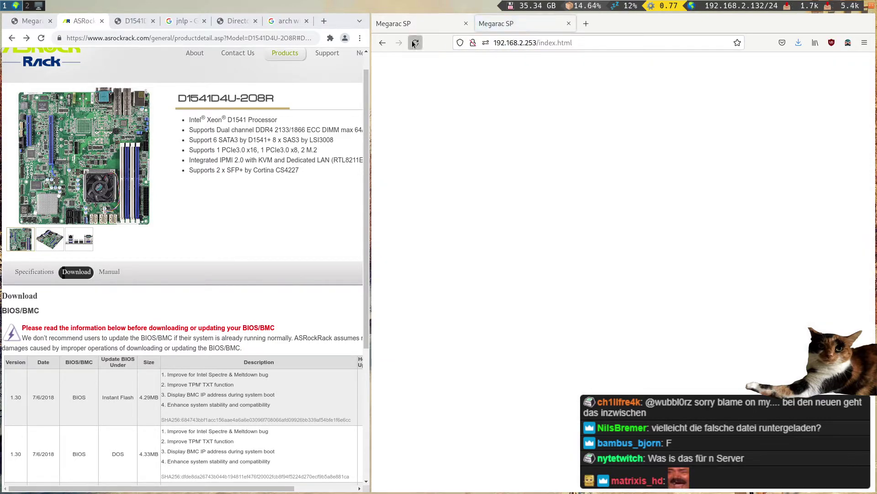
left_click(413, 41)
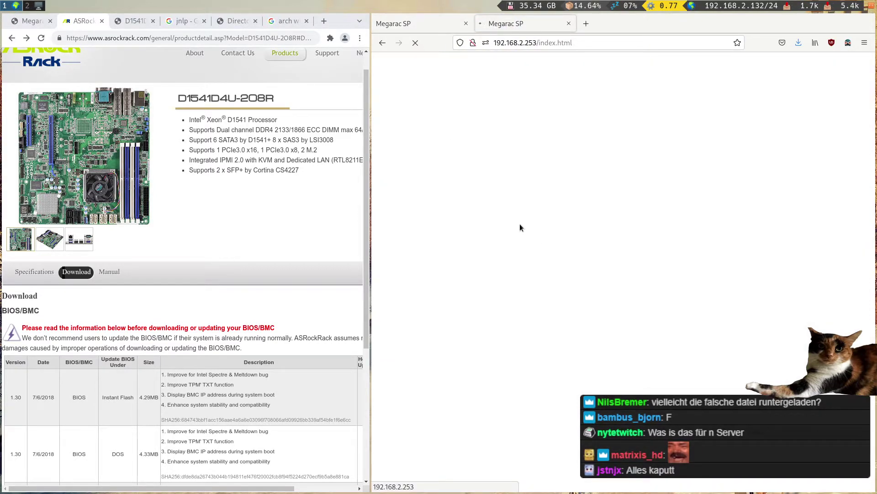
- Rerun ping 192.168.2.253 from history until the BMC replies again, then stop it
key("super+2")
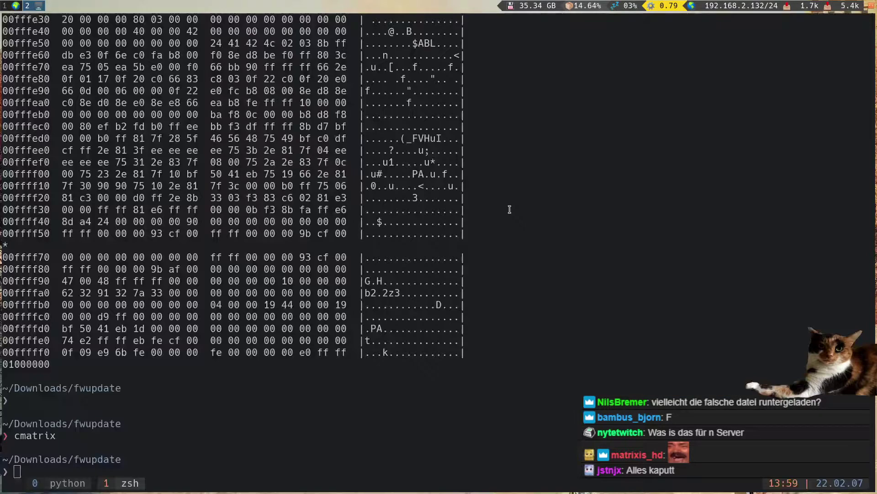
key("ctrl+r")
type("ping")
key("Return")
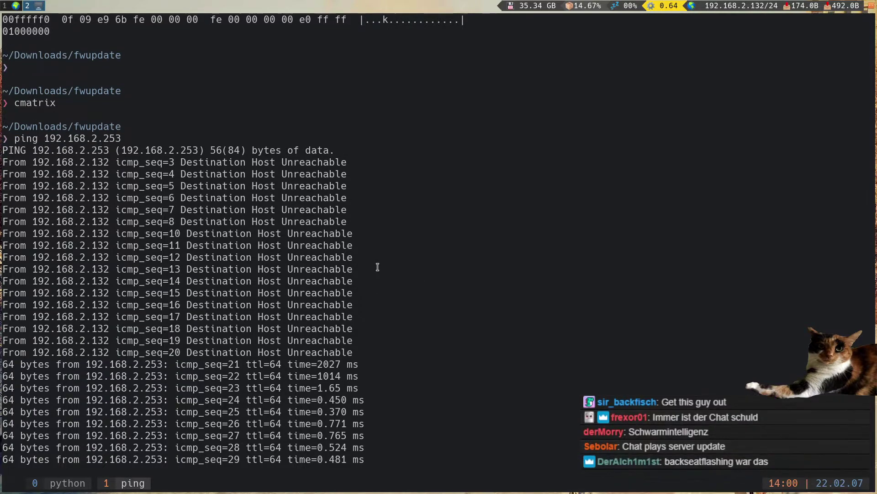
key("ctrl+c")
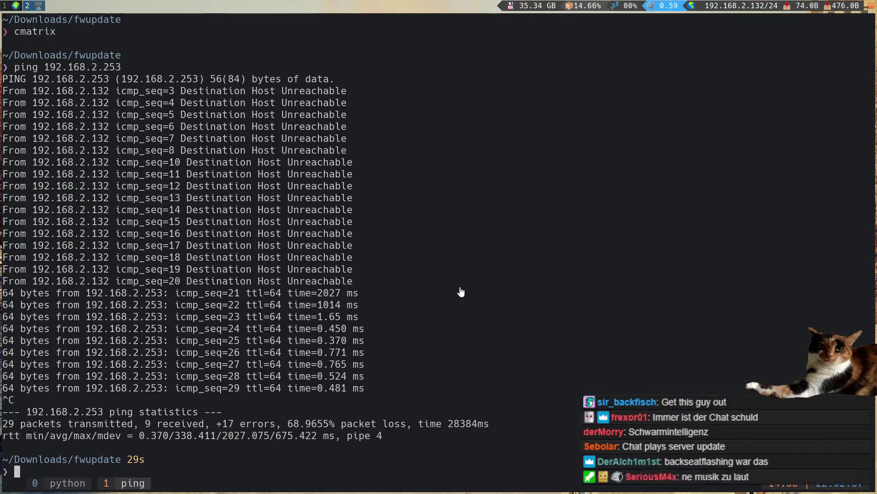
key("ctrl+super+Left")
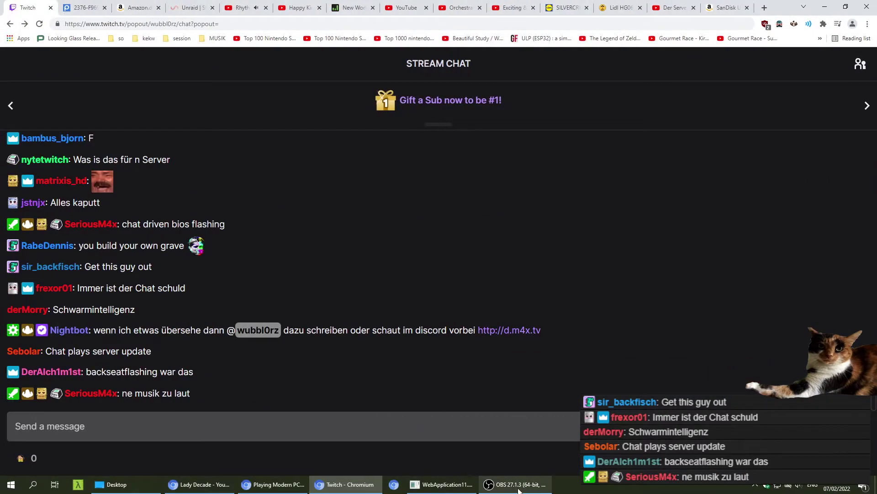
- Disable the Noise Suppression filter on OBS's Mic/Aux input
left_click(516, 483)
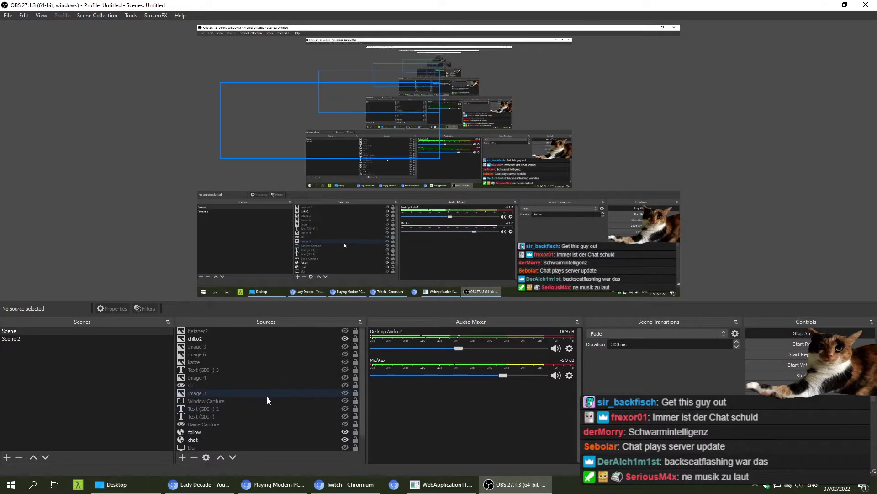
left_click(571, 377)
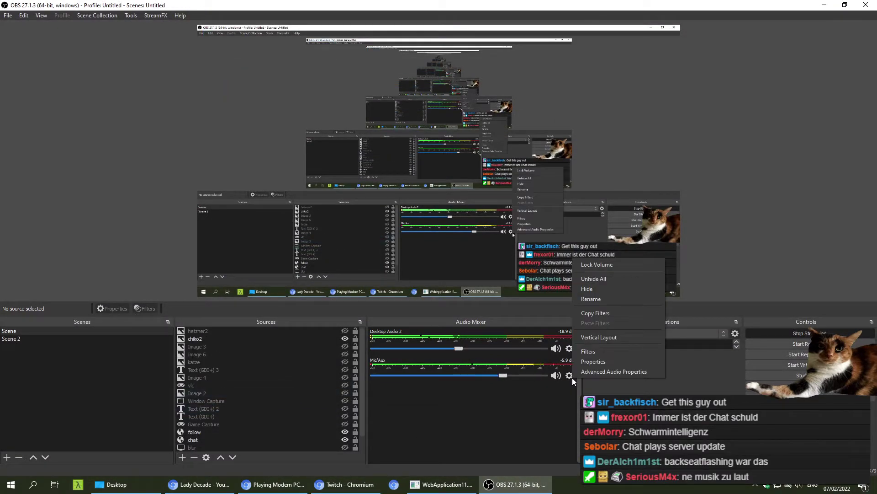
left_click(588, 356)
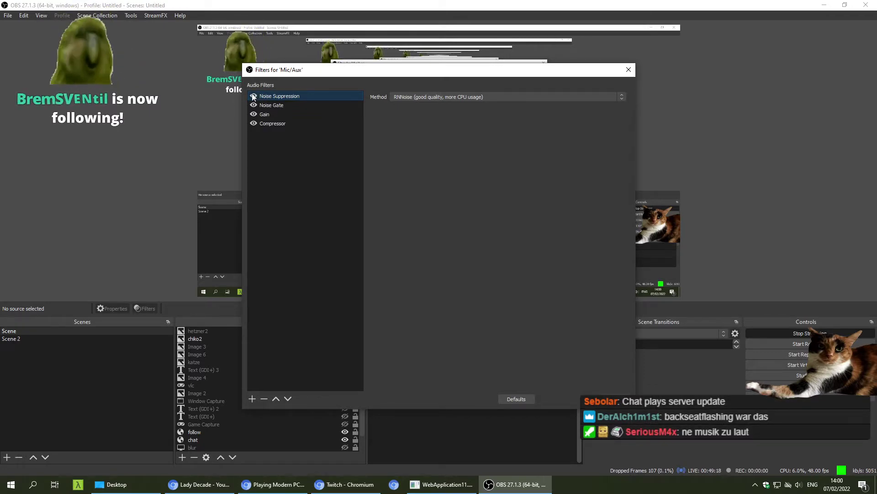
left_click(254, 96)
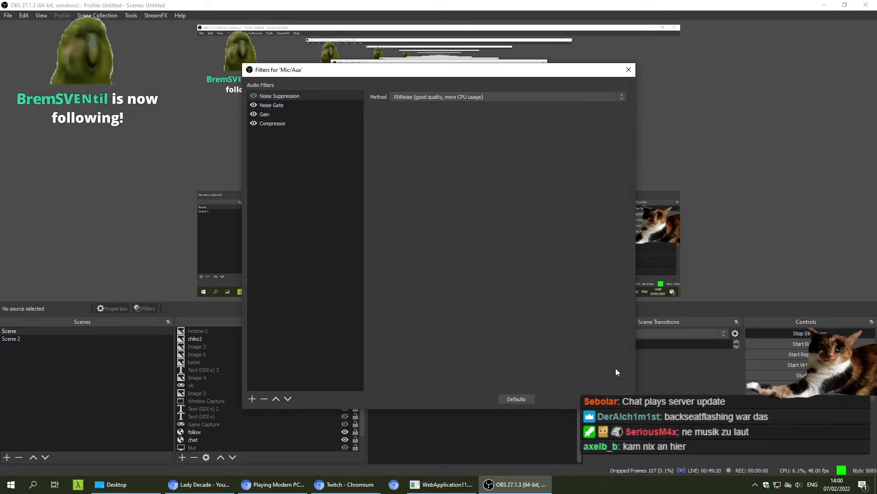
key("Escape")
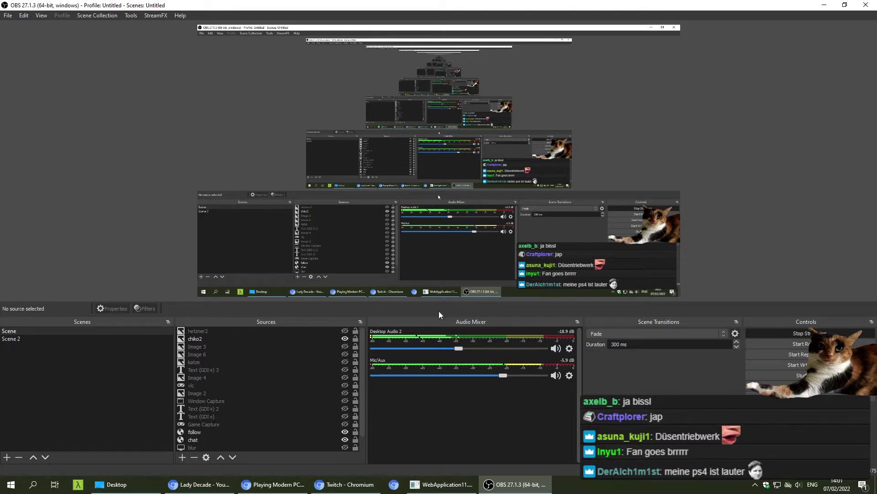
- Reopen the Mic/Aux filters to verify the change, then close them and switch away
scroll(278, 402, "down", 1)
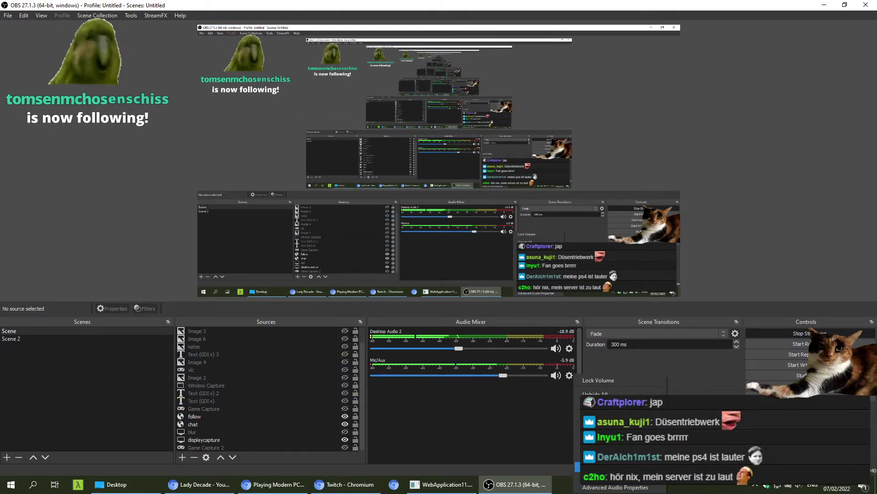
left_click(569, 375)
left_click(502, 358)
left_click(629, 69)
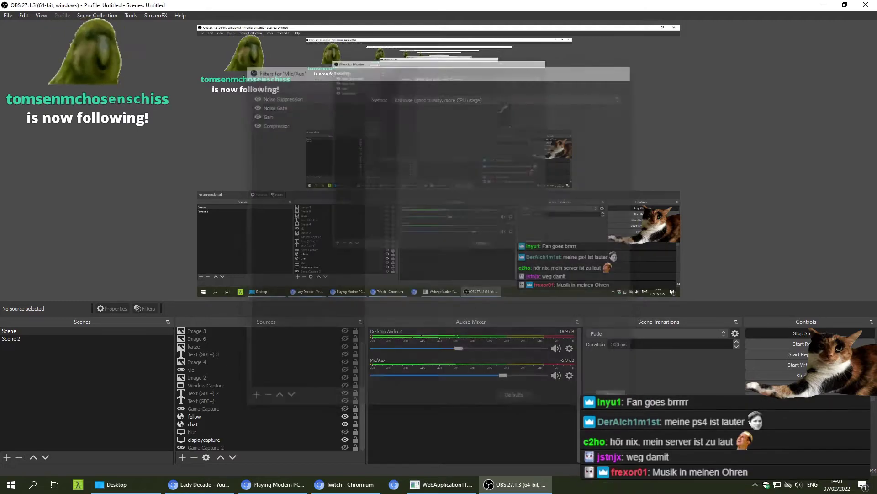
key("alt+Tab")
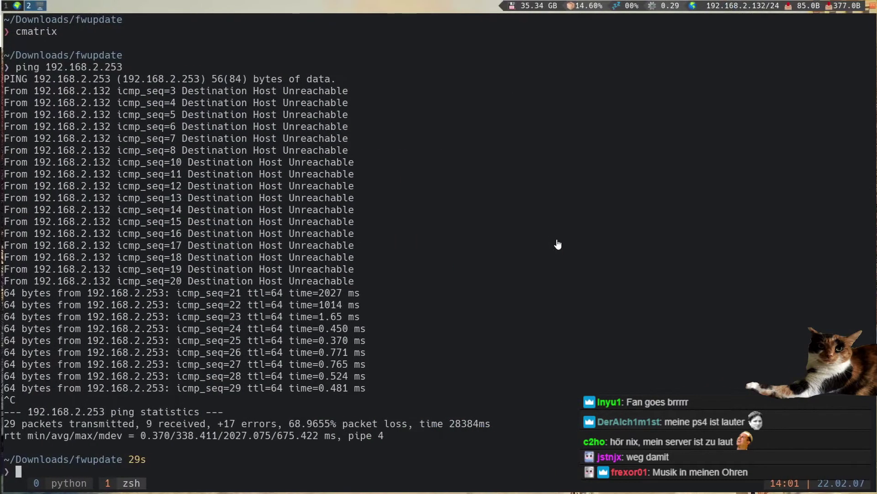
- Reload 192.168.2.253/index.html and log in with the autofilled admin credentials
key("super+3")
key("super+2")
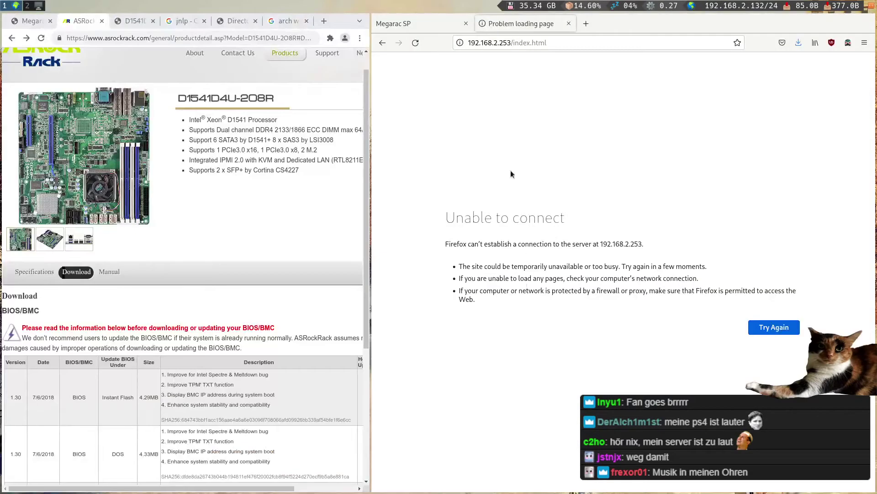
left_click(471, 43)
key("Return")
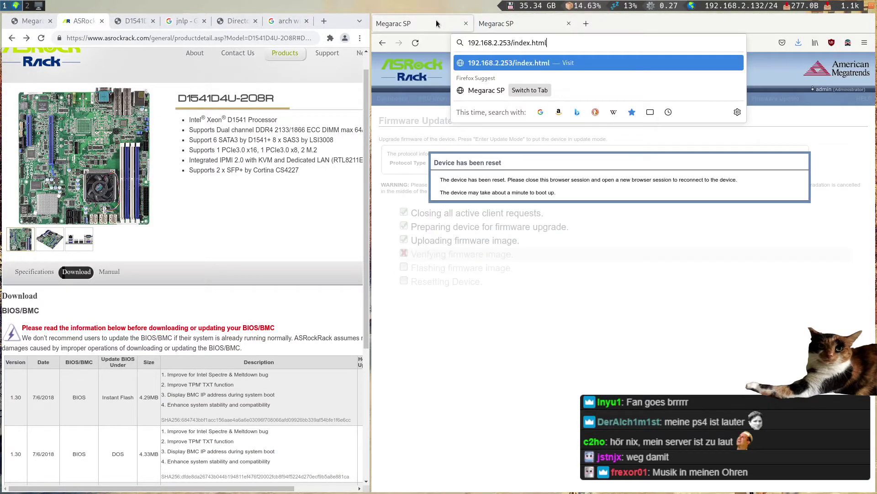
key("Return")
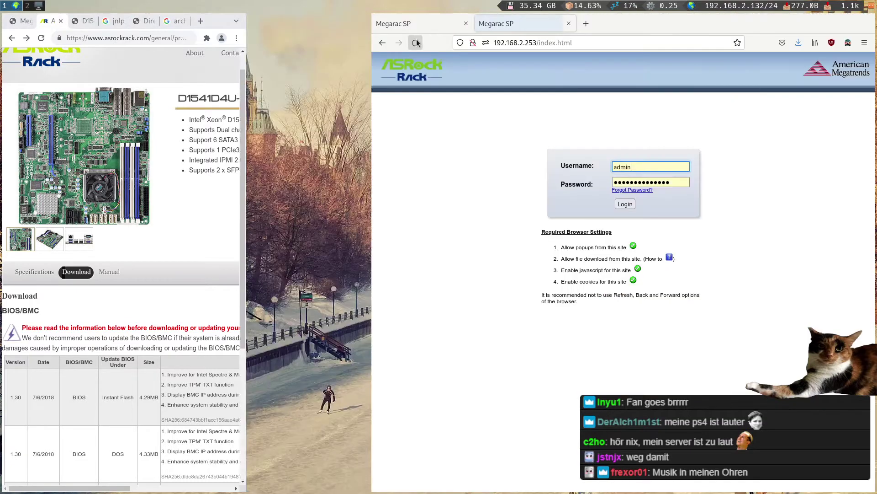
left_click(633, 203)
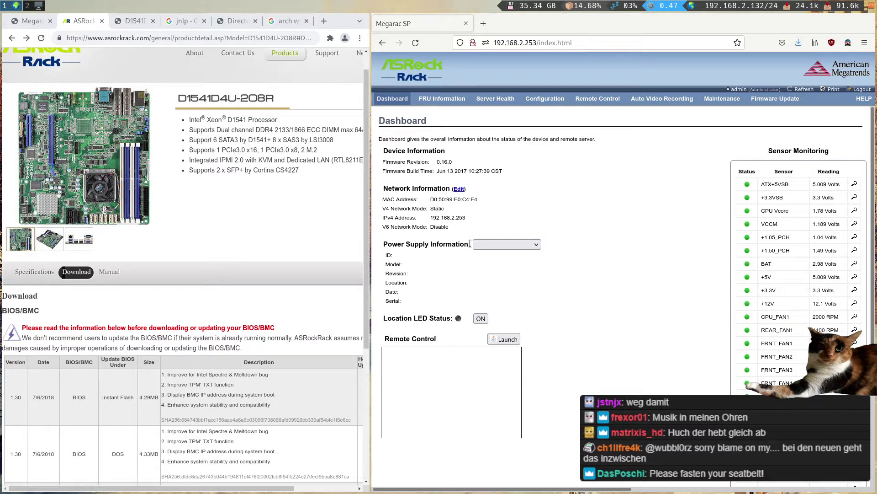
- Launch JViewer from Remote Control via IcedTea Web Start, allowing it past the signature warning
left_click(510, 339)
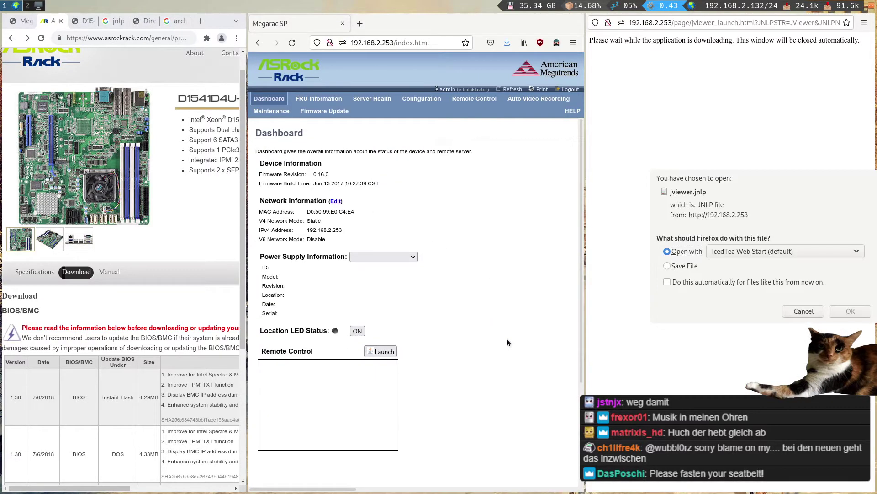
left_click(846, 312)
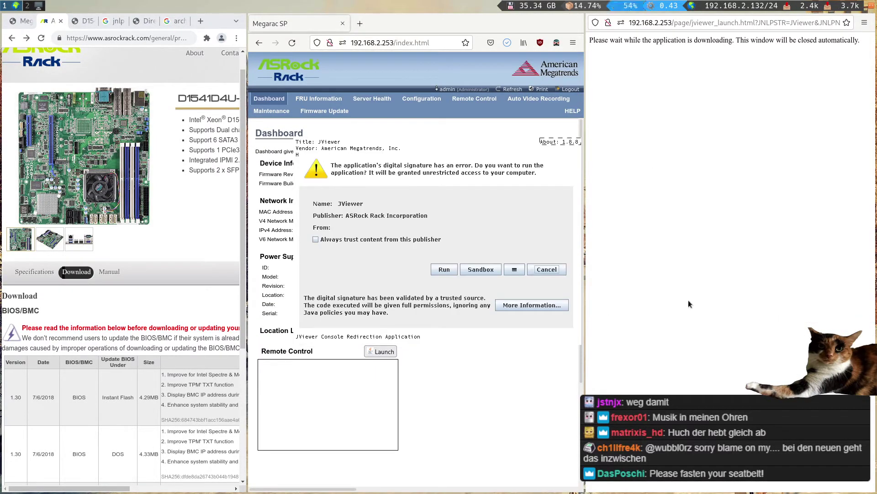
left_click(432, 274)
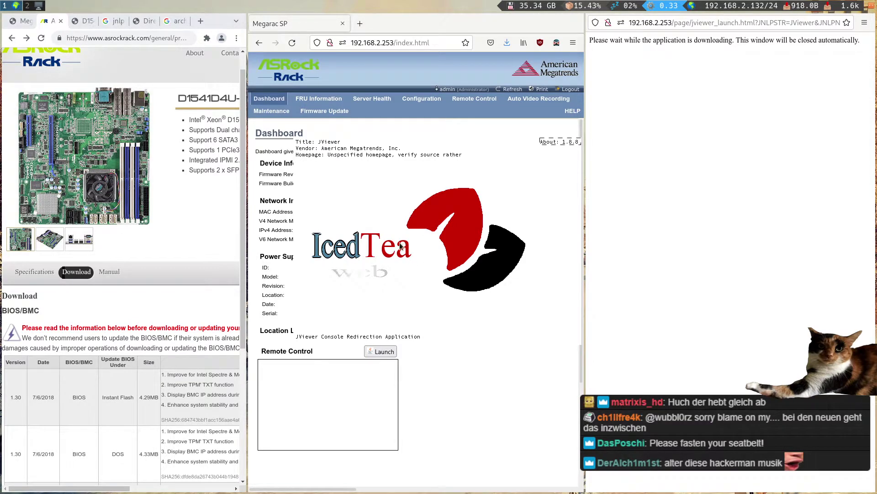
left_click(442, 269)
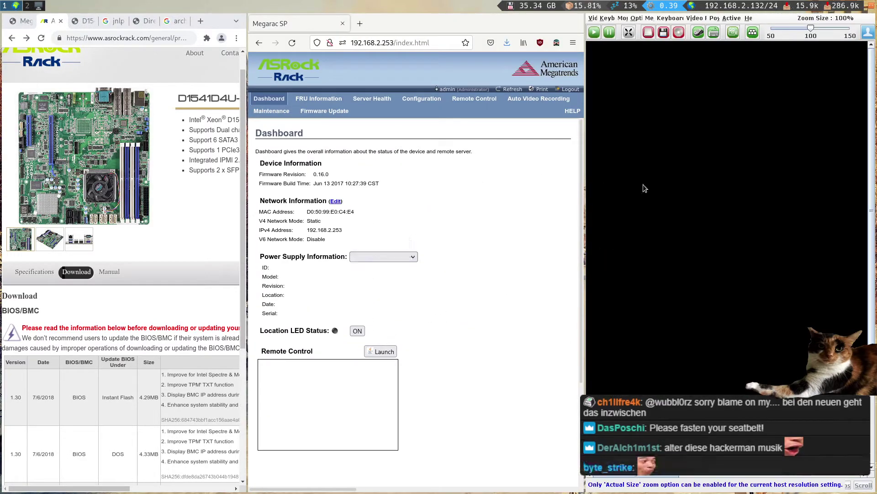
- Float the JViewer window over the product page and check its Video Record options
key("super+ctrl+space")
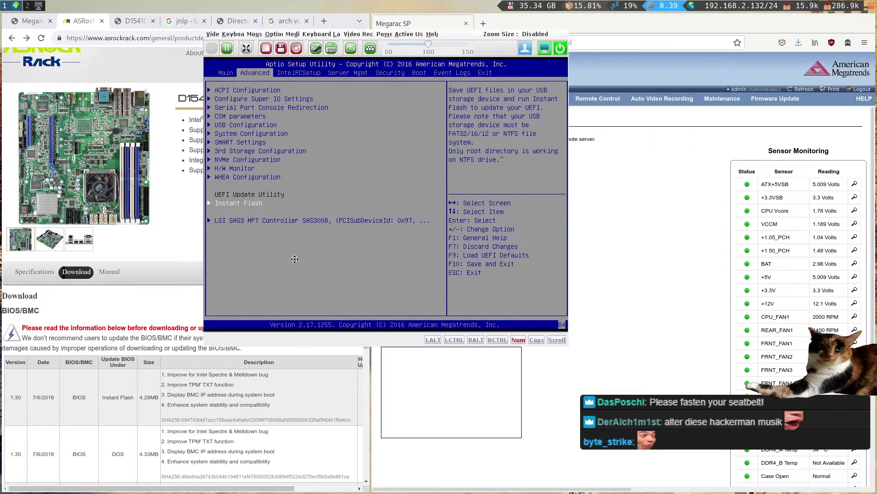
left_click_drag(419, 292, 337, 292)
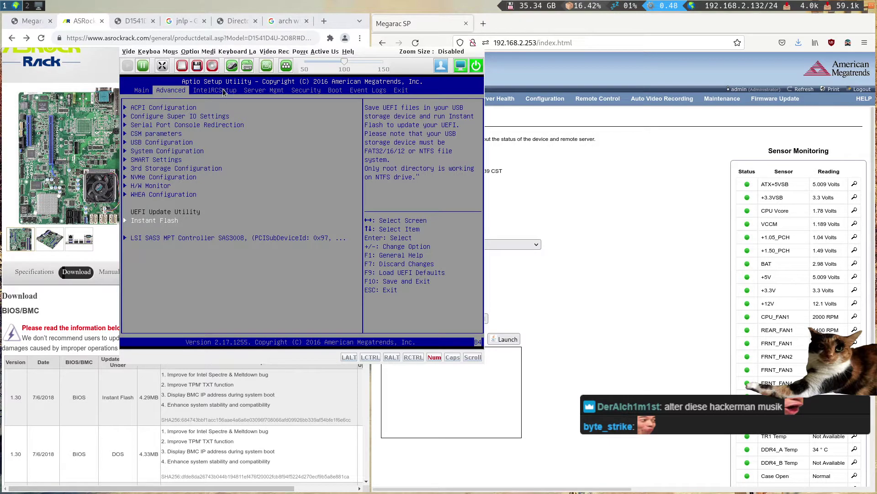
left_click(270, 52)
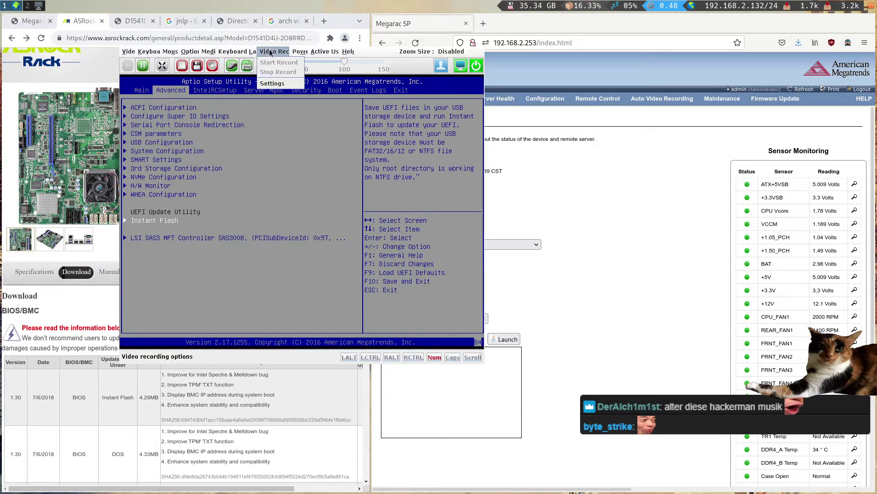
mouse_move(158, 54)
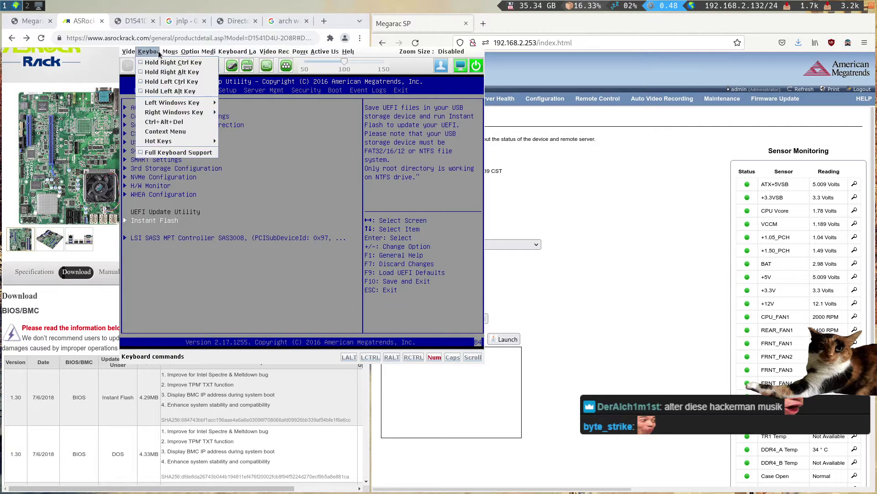
mouse_move(270, 57)
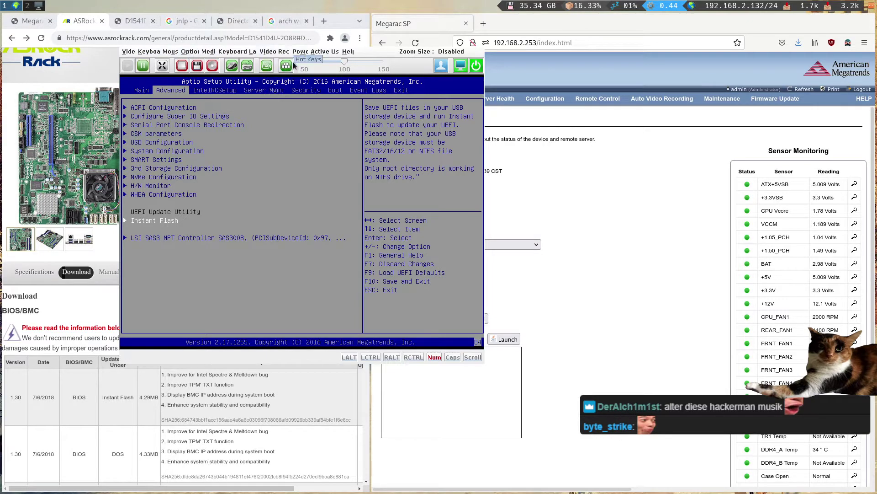
left_click_drag(410, 61, 323, 84)
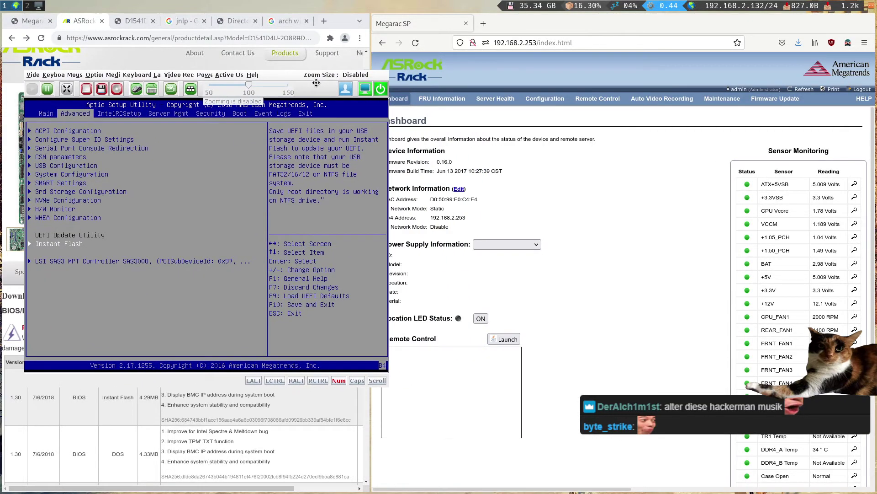
- Browse JViewer's Help and Power menus
mouse_move(591, 105)
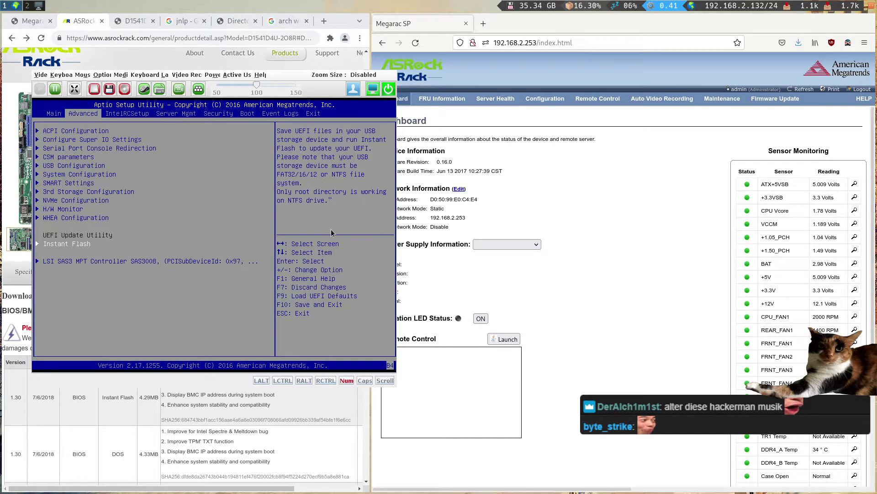
left_click(260, 75)
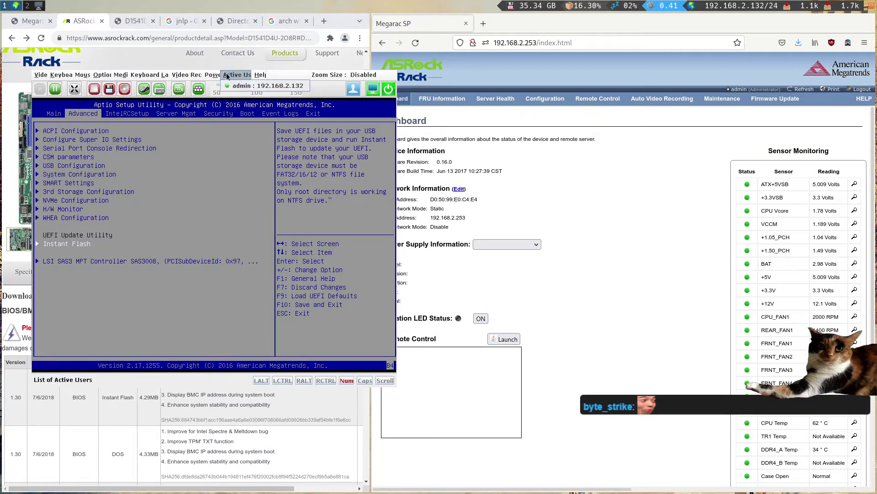
left_click(212, 74)
mouse_move(161, 76)
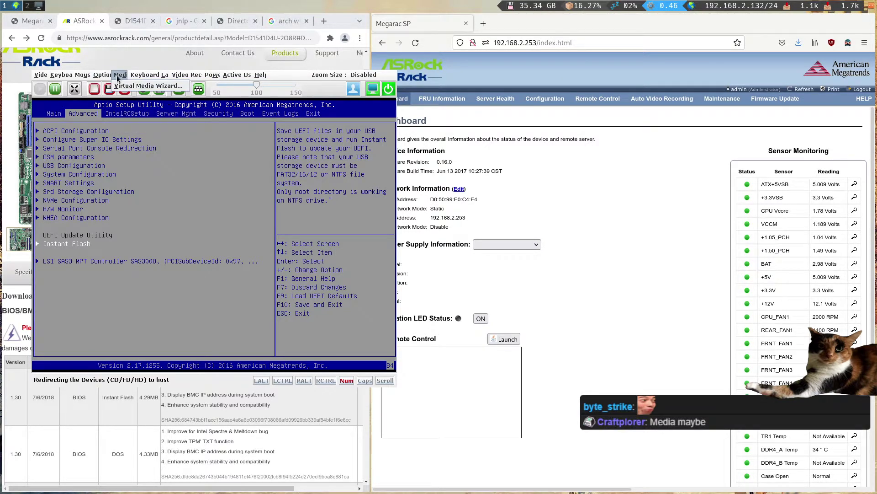
- Select Downloads/fwupdate/D412O8R1.30 as the Hard disk/USB image, showing all file types
left_click(124, 88)
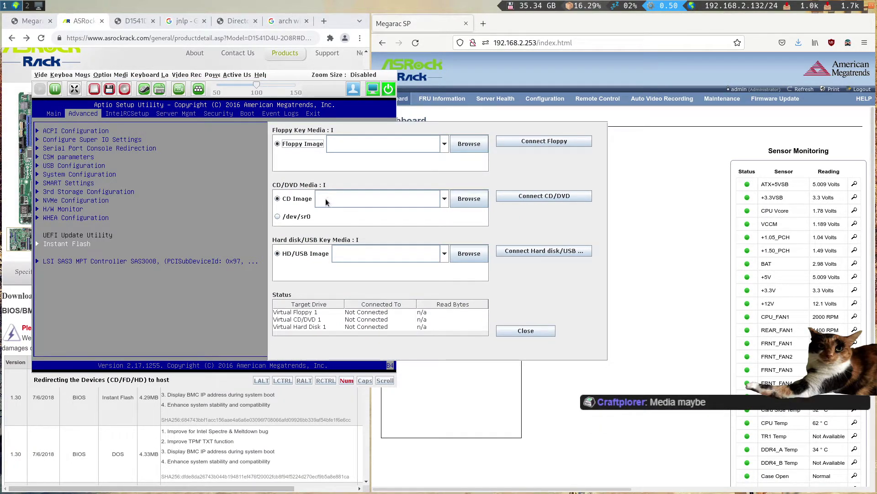
left_click(469, 260)
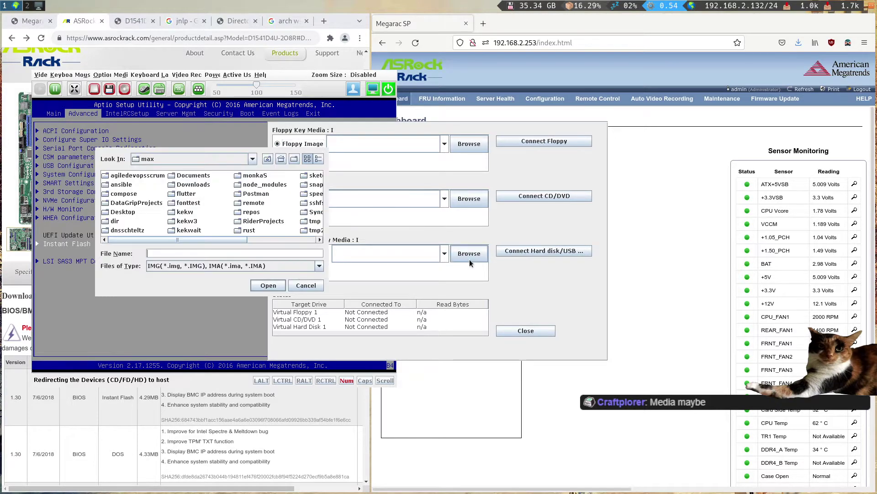
double_click(193, 184)
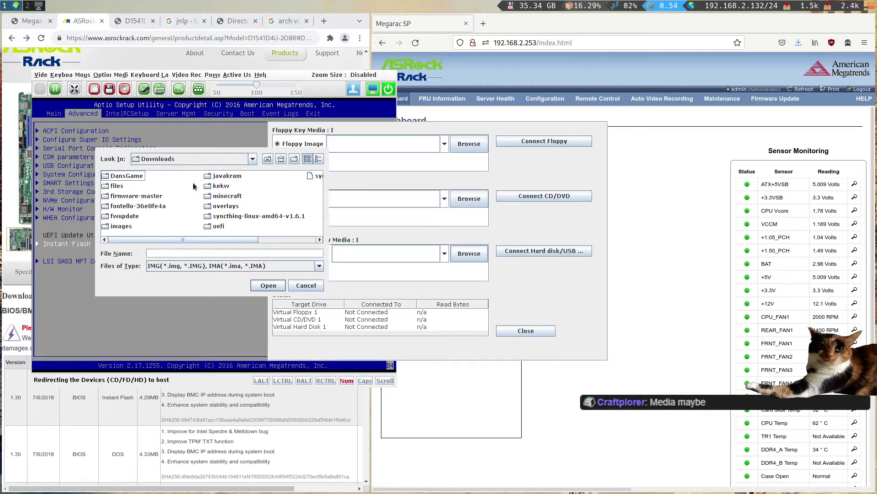
left_click(134, 196)
left_click(127, 216)
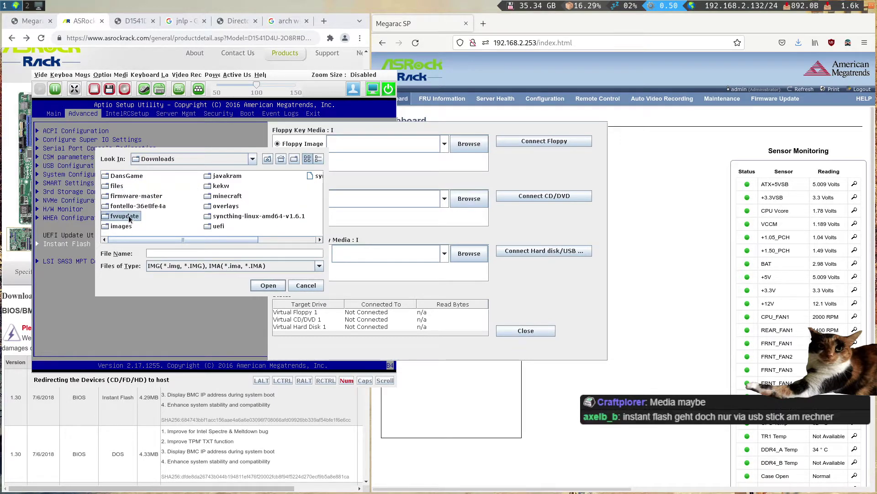
double_click(127, 216)
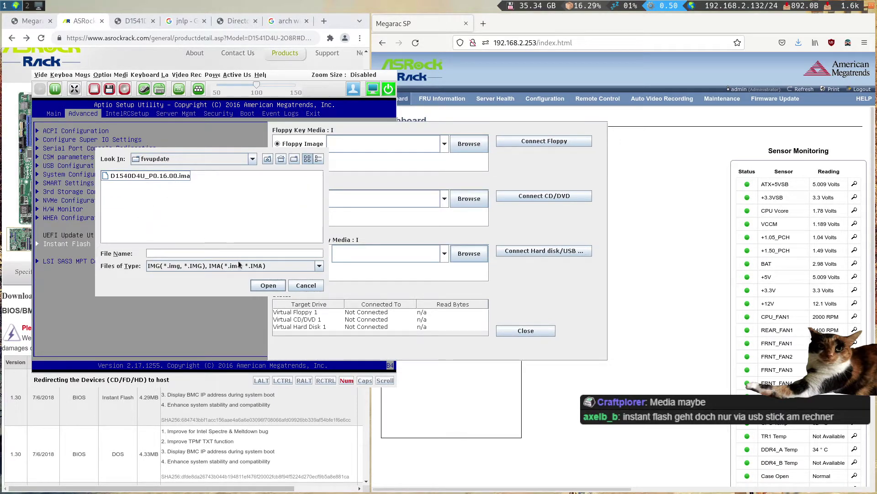
left_click(312, 265)
left_click(272, 277)
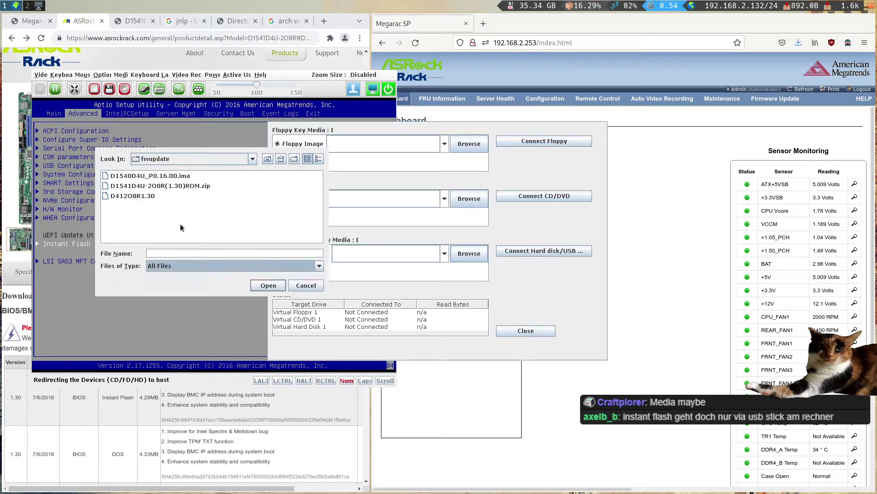
double_click(146, 197)
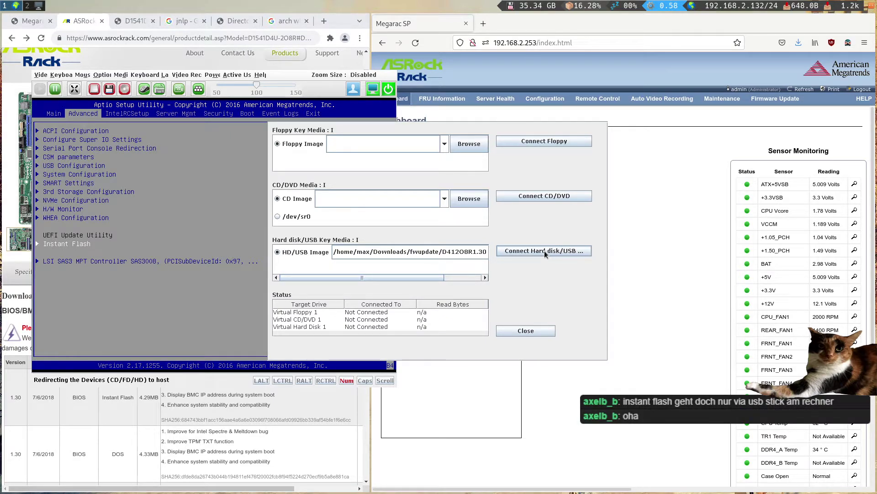
- Try connecting the image as a virtual USB, dismiss the 'Invalid image file' error, and close Virtual Media
left_click(544, 250)
left_click(209, 228)
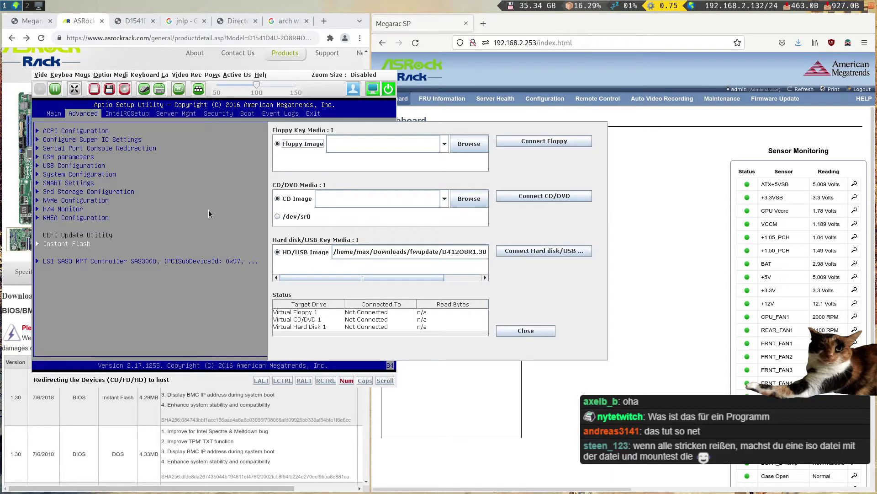
left_click(543, 331)
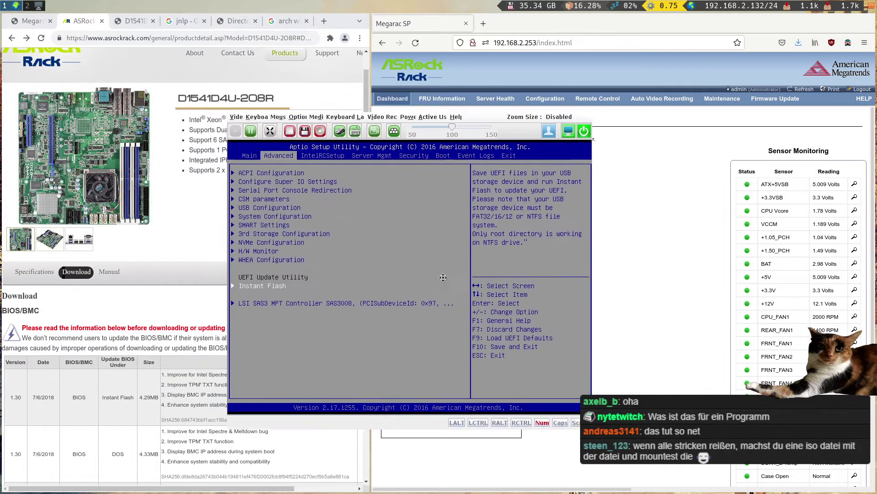
- Search the web for 'create iso linux' in a new tab and open the Ask Ubuntu answer
left_click_drag(320, 274, 719, 313)
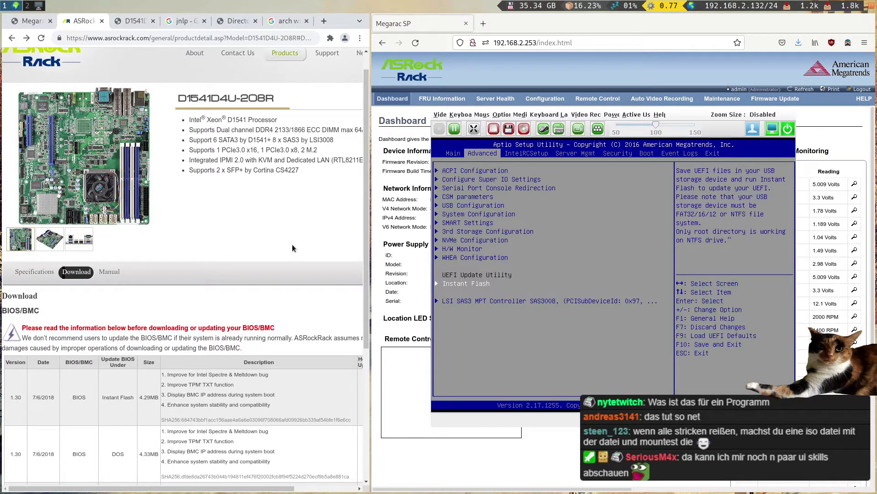
key("ctrl+t")
type("cre")
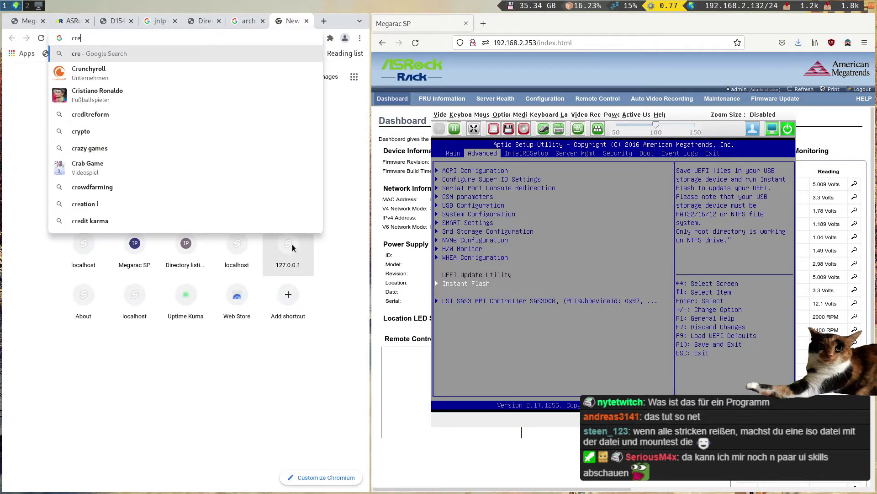
type("ate iso linux")
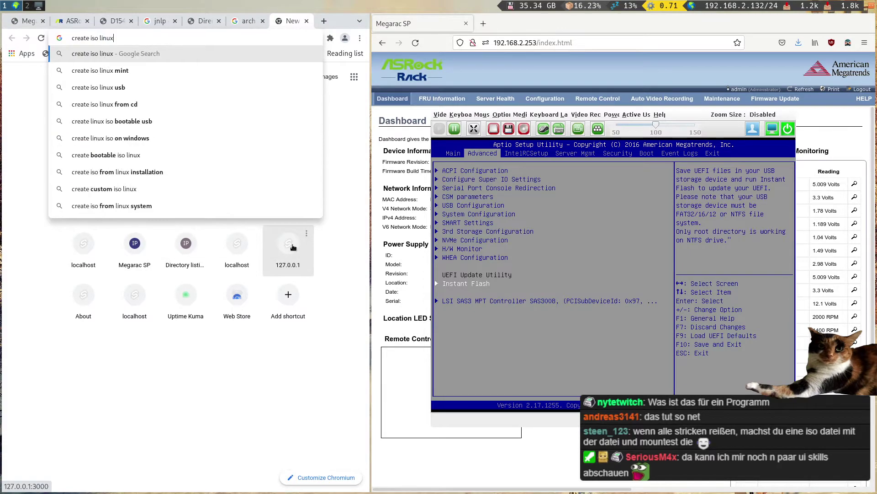
key("Return")
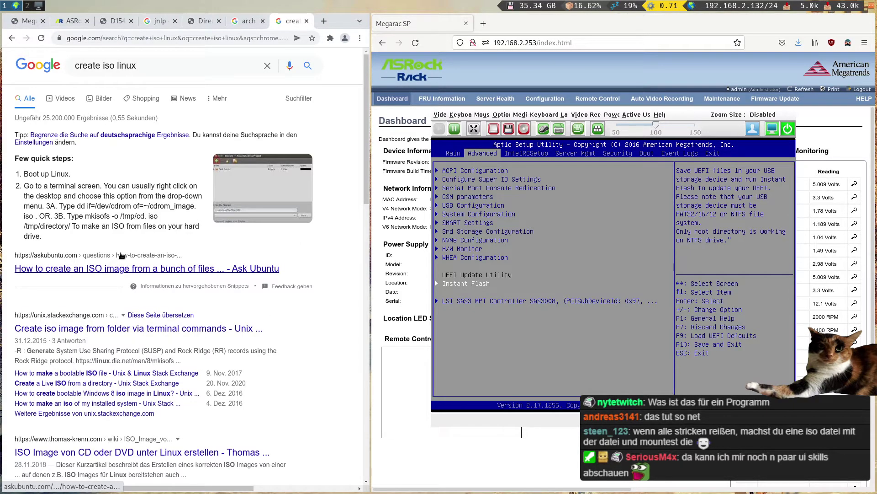
left_click(112, 260)
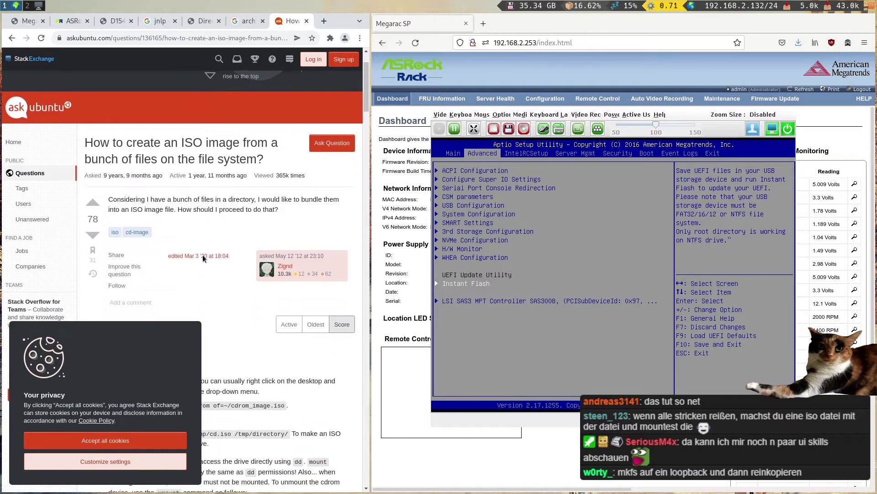
- Dismiss the cookie notice and copy the mkisofs command from step 3B
left_click(174, 440)
scroll(189, 363, "down", 1)
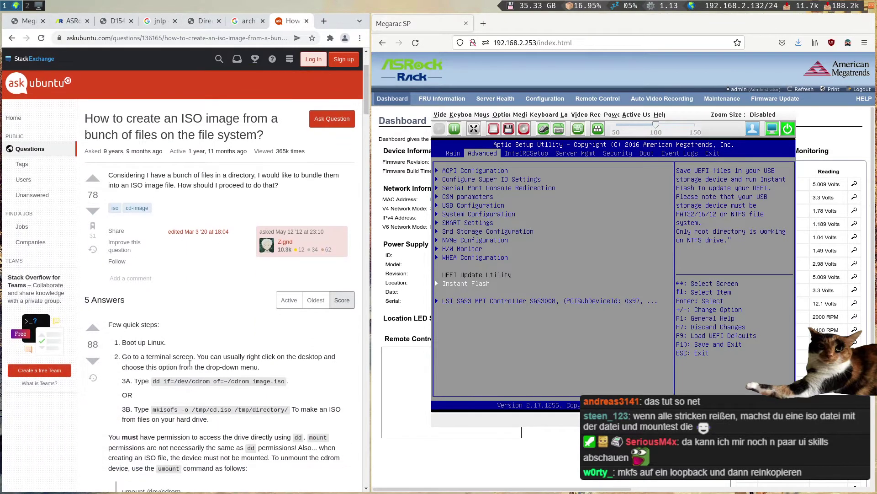
scroll(190, 363, "down", 3)
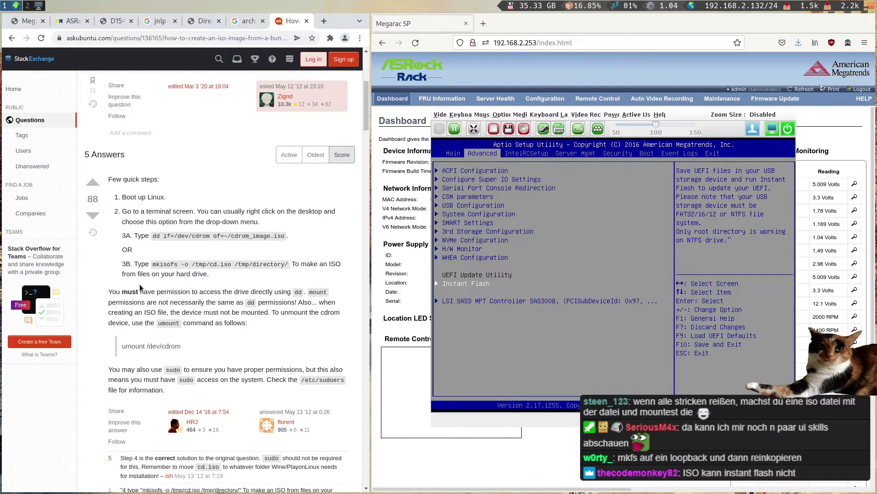
left_click_drag(153, 265, 288, 266)
key("super+2")
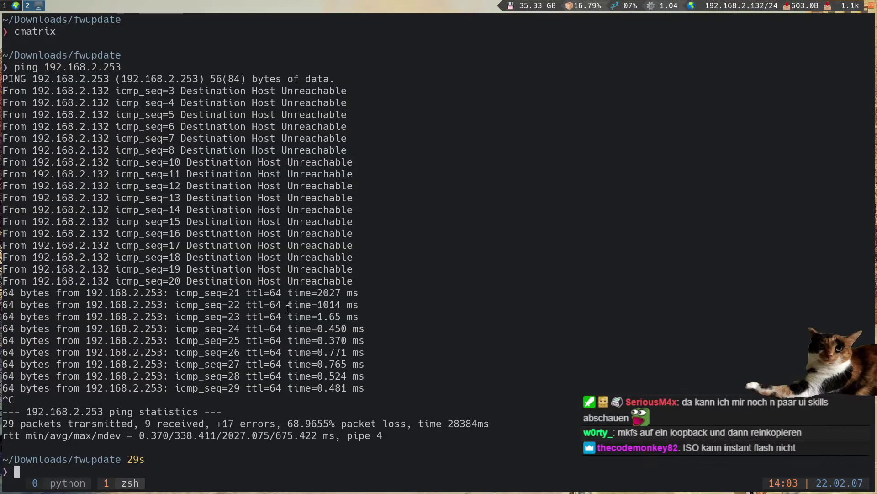
- Create an isolul folder and move the D41208R1.30 firmware file into it
type("mkdir isolul")
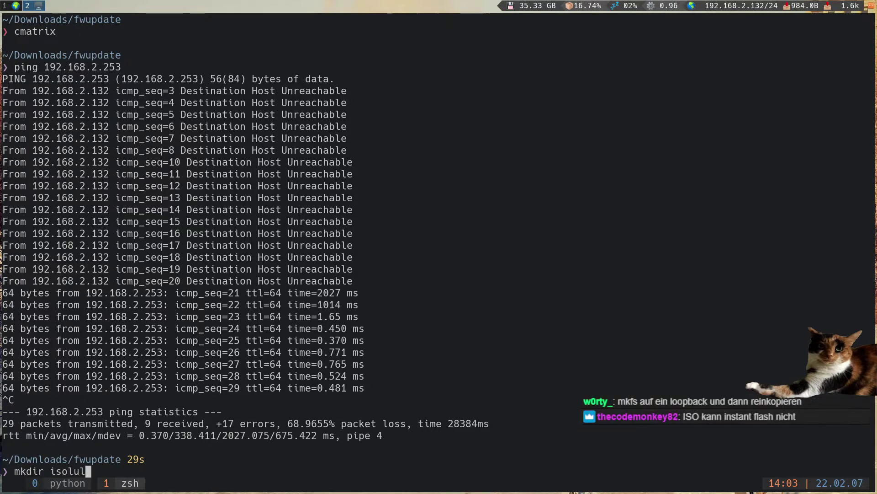
key("Return")
type("cdmv")
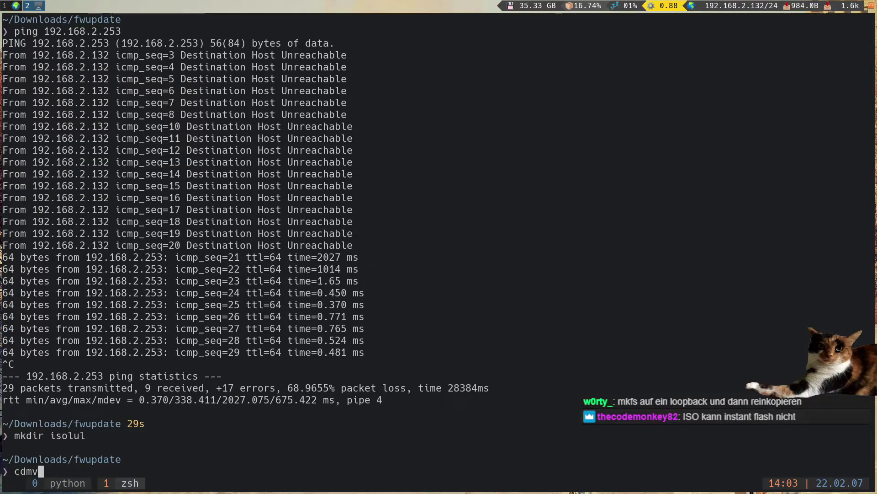
key("Tab")
key("ctrl+c")
type("mv")
key("Tab")
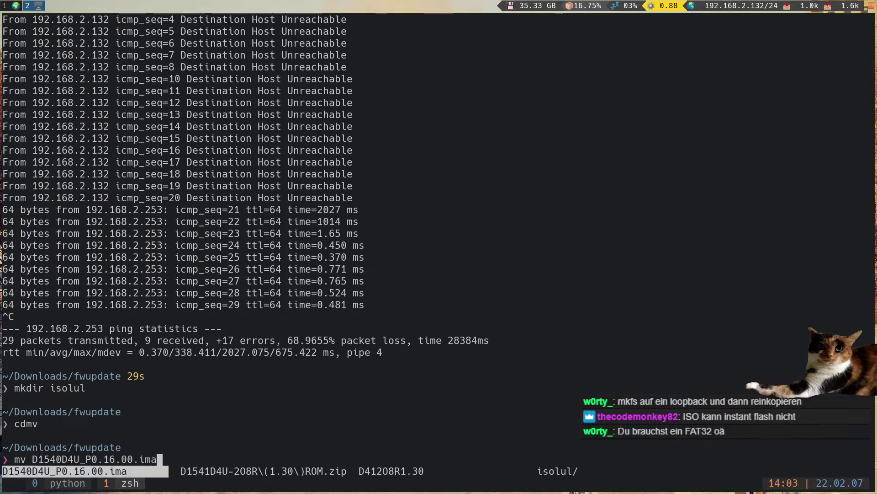
key("Tab")
key("Tab")
type("isolul/.")
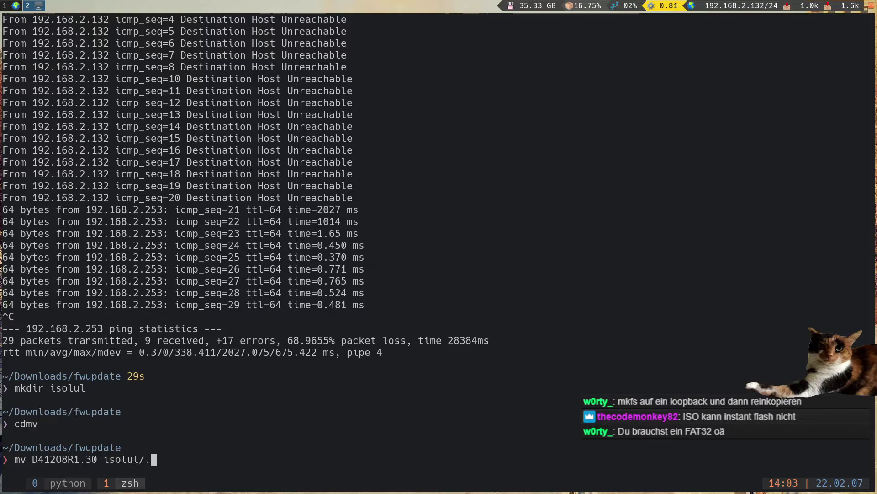
key("Return")
- Build cd.iso from isolul/ with the edited mkisofs command and confirm it with ls -la
key("ctrl+shift+v")
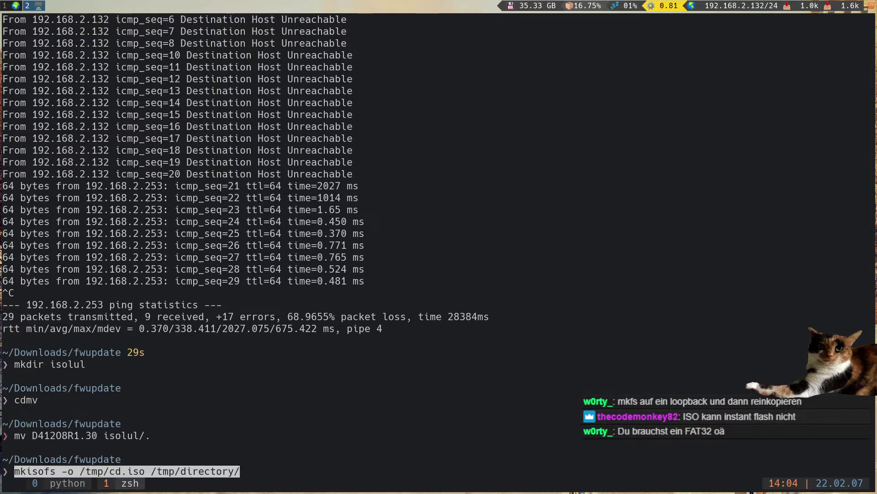
key("Left")
key("Left")
key("Left")
key("Left")
key("Left")
key("Left")
key("Left")
key("Left")
key("Left")
key("Left")
key("Left")
key("Left")
key("Left")
key("Left")
key("Left")
key("Left")
key("BackSpace")
key("BackSpace")
key("BackSpace")
key("BackSpace")
key("BackSpace")
key("BackSpace")
key("BackSpace")
key("BackSpace")
key("BackSpace")
key("BackSpace")
key("BackSpace")
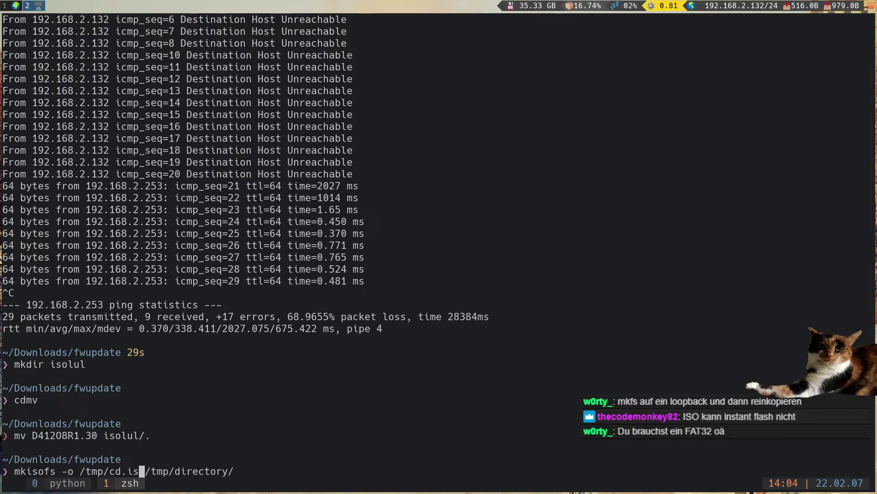
type("c")
type("o")
key("End")
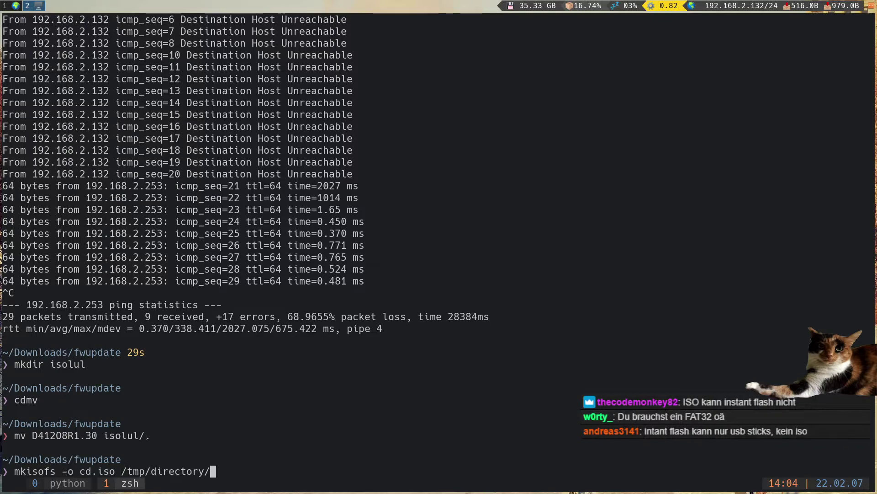
key("BackSpace")
key("BackSpace")
key("BackSpace")
key("BackSpace")
key("BackSpace")
key("BackSpace")
key("BackSpace")
key("BackSpace")
key("BackSpace")
key("BackSpace")
key("BackSpace")
key("BackSpace")
key("BackSpace")
key("BackSpace")
key("BackSpace")
type("isolul/")
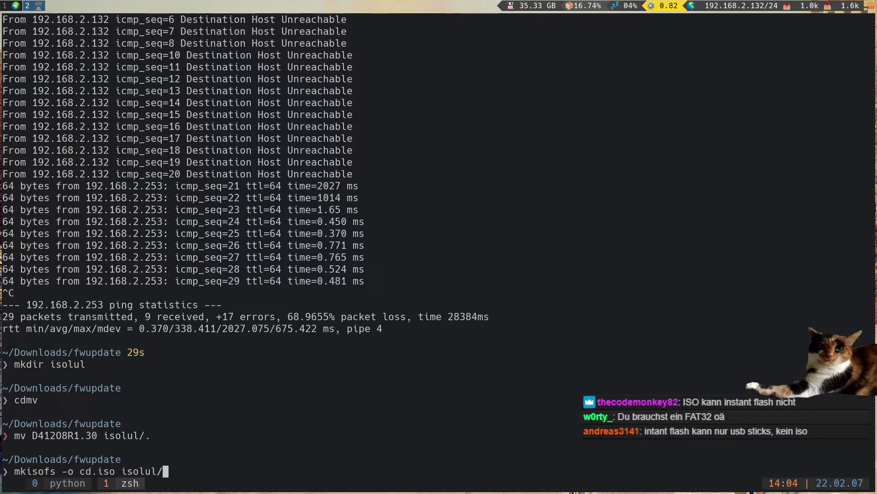
key("Return")
type("ls -la")
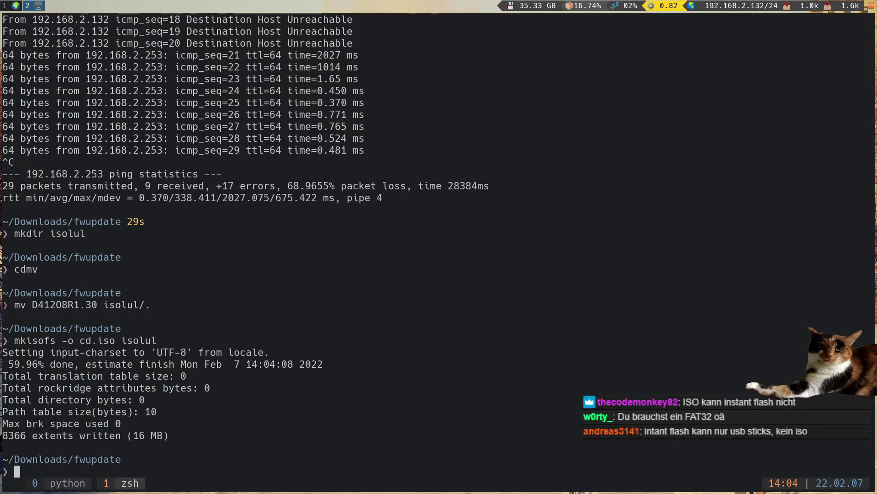
key("Return")
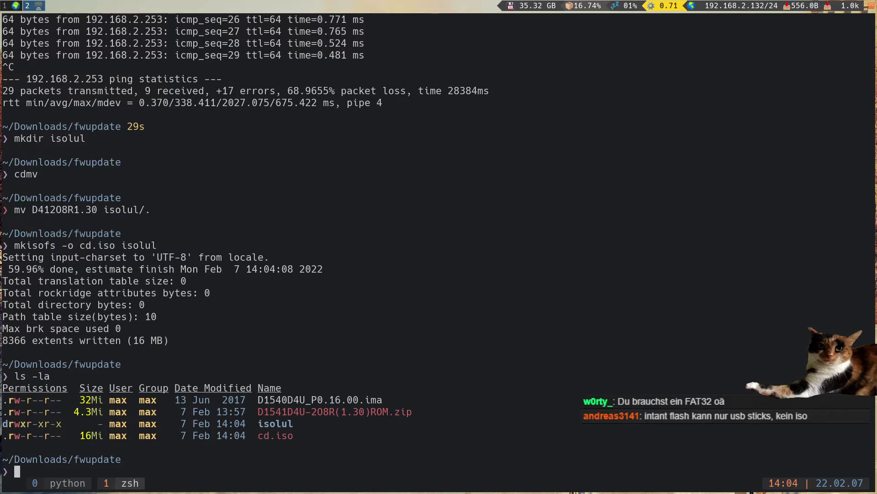
key("super+3")
key("super+2")
key("super+1")
- Open JViewer's virtual media settings to choose a hard disk/USB image
left_click_drag(374, 259, 265, 263)
left_click(249, 124)
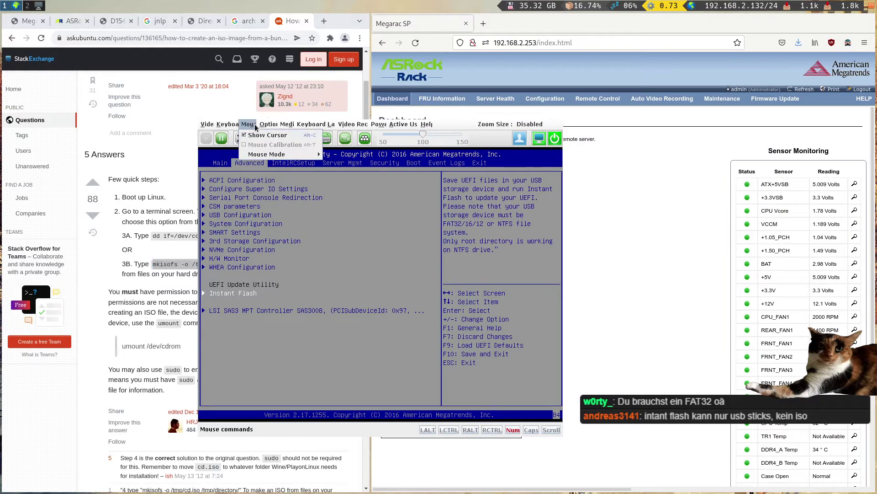
left_click(314, 134)
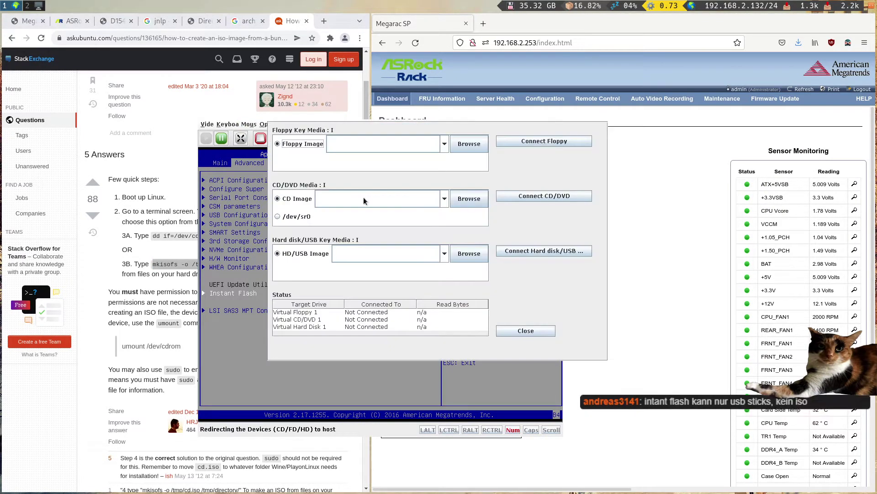
left_click(469, 254)
left_click(296, 243)
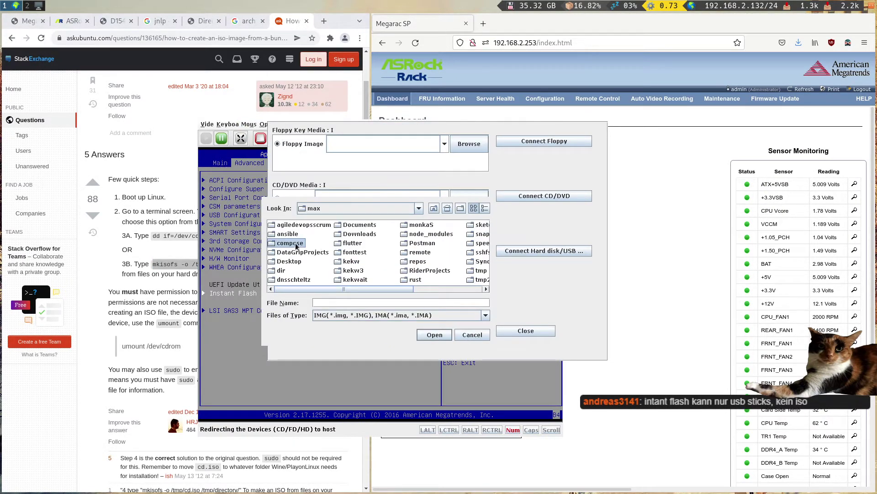
key("Right")
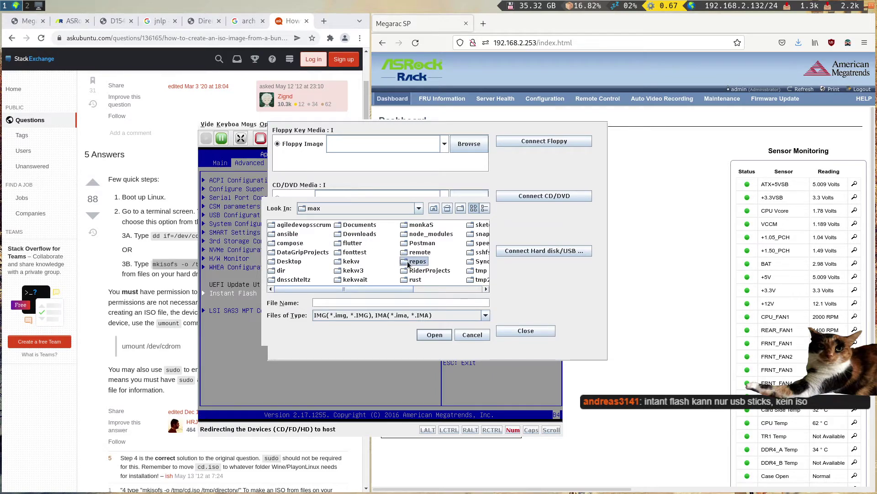
left_click(345, 252)
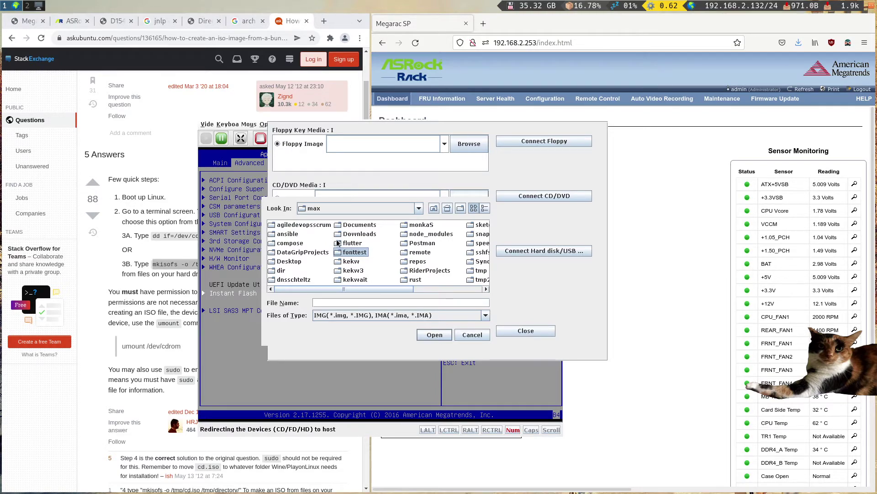
- Select Downloads/fwupdate/cd.iso as the HD/USB image, try connecting it, and dismiss the invalid-image error
double_click(360, 235)
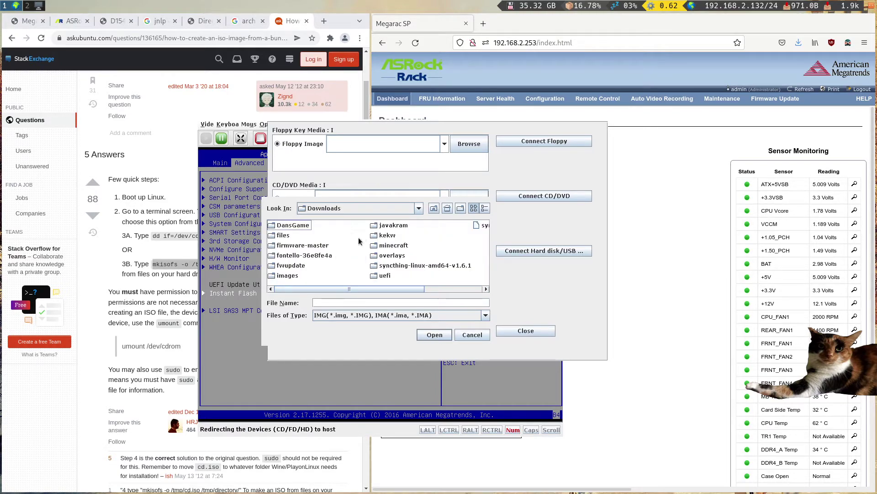
key("Down")
key("Down")
key("Down")
key("Down")
key("Return")
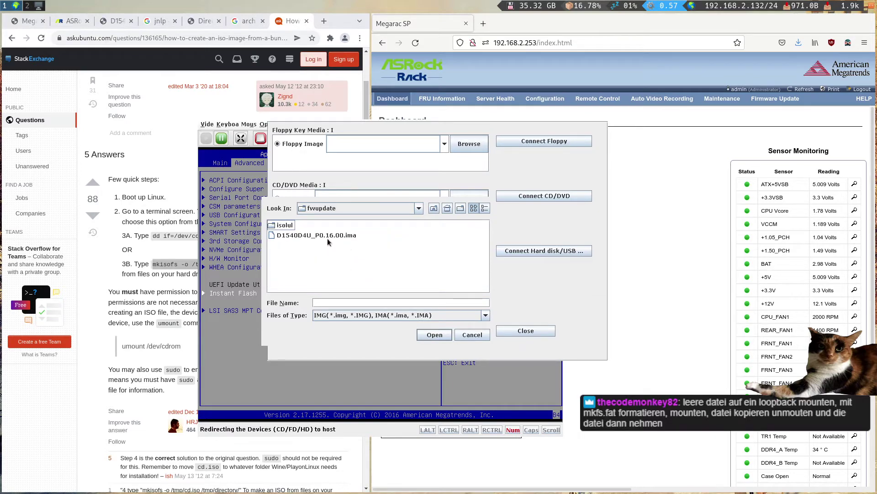
double_click(284, 225)
left_click(433, 208)
left_click(399, 316)
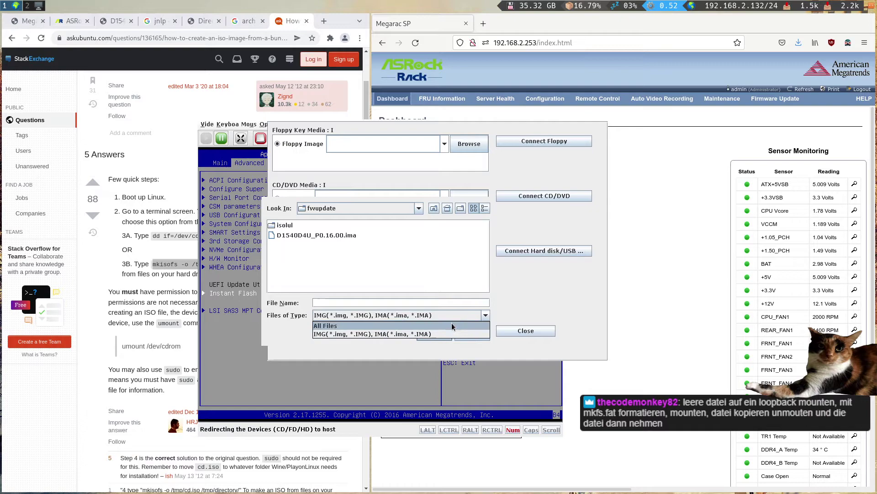
left_click(410, 326)
double_click(286, 235)
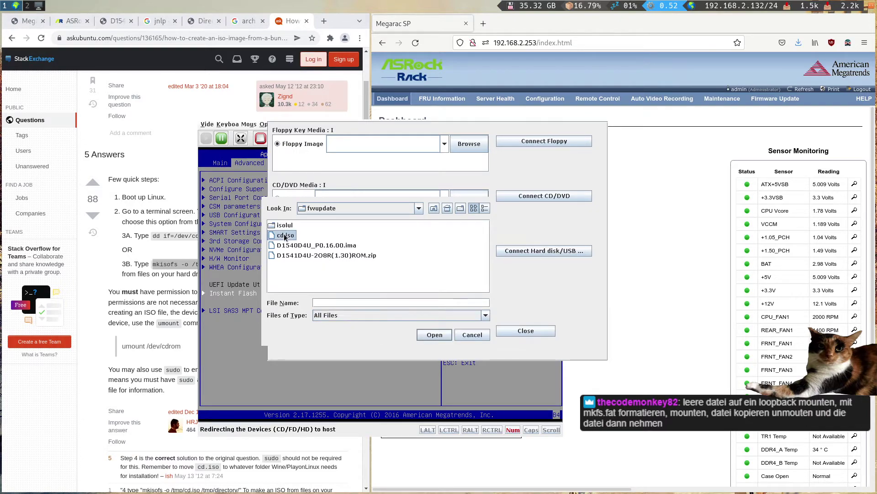
left_click(540, 251)
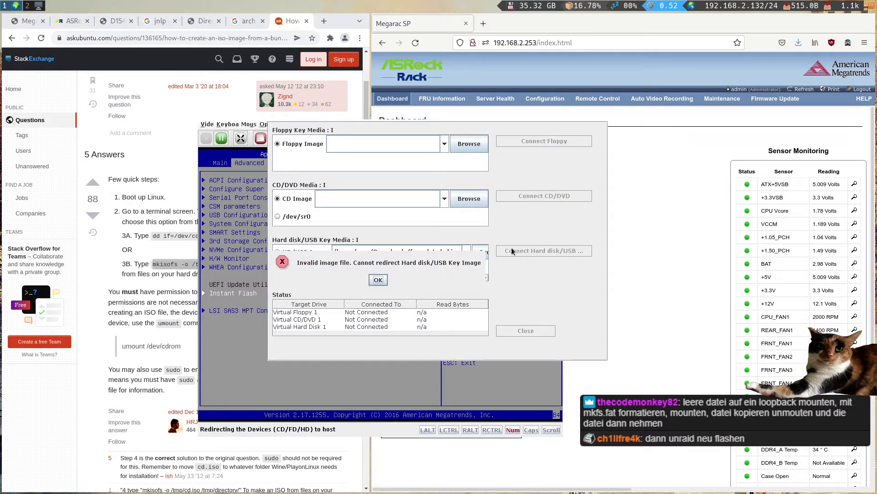
left_click(378, 280)
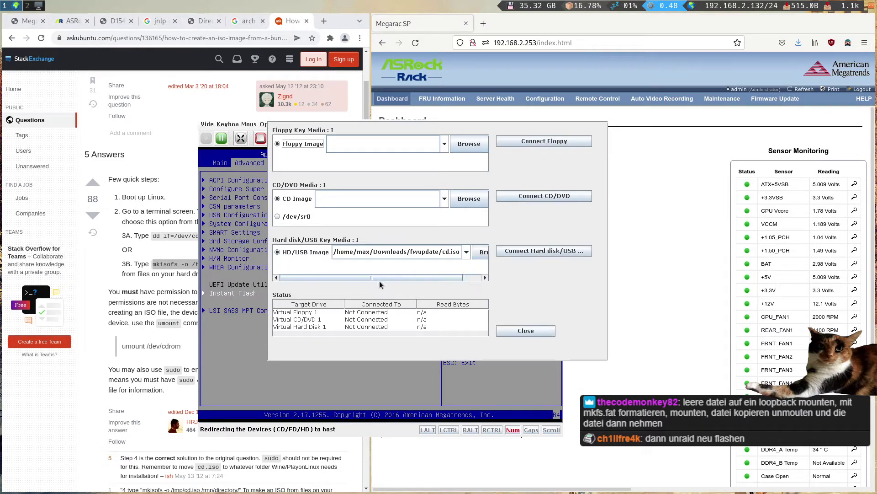
- Set fwupdate/cd.iso as the CD/DVD image and connect it as a read-only virtual CD
left_click(467, 199)
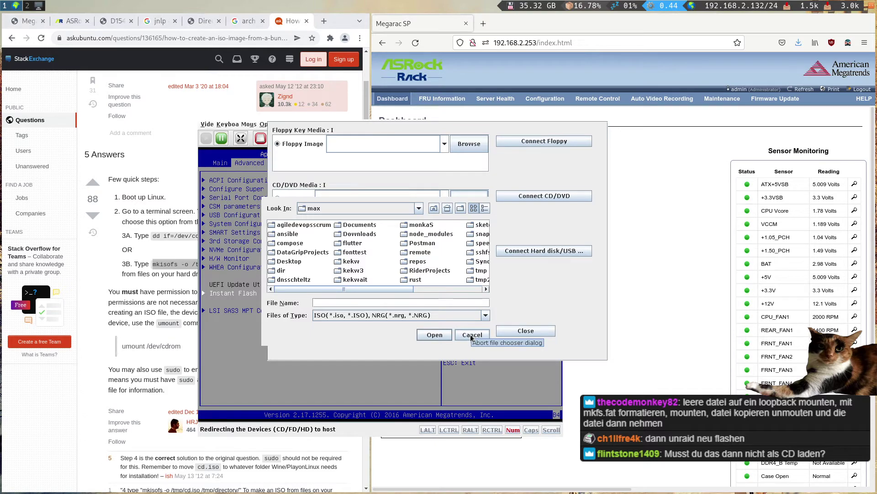
double_click(351, 235)
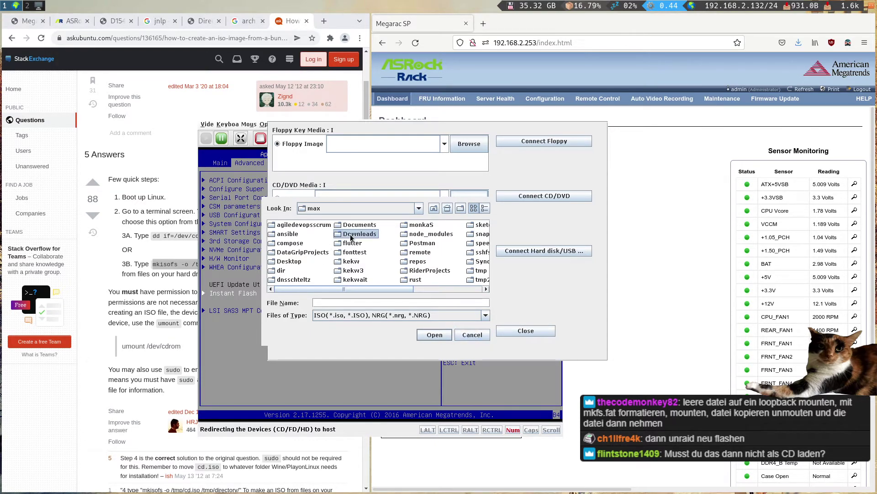
type("fw")
key("Return")
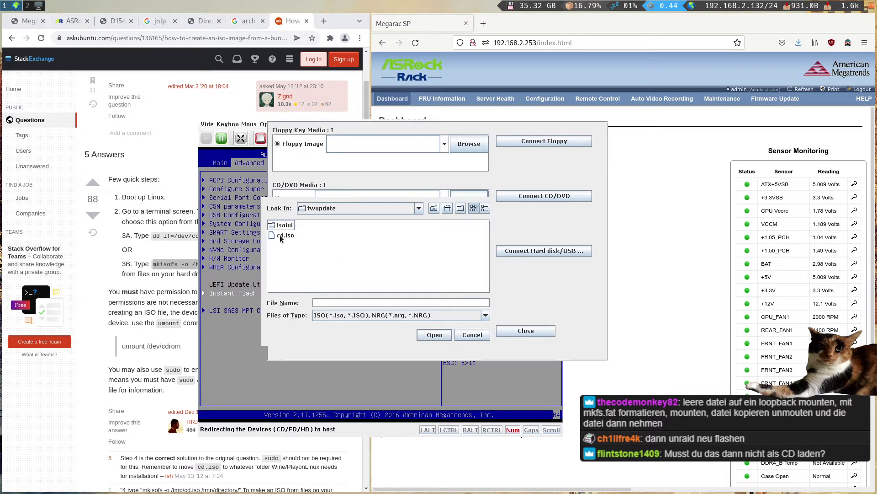
double_click(280, 235)
left_click(535, 197)
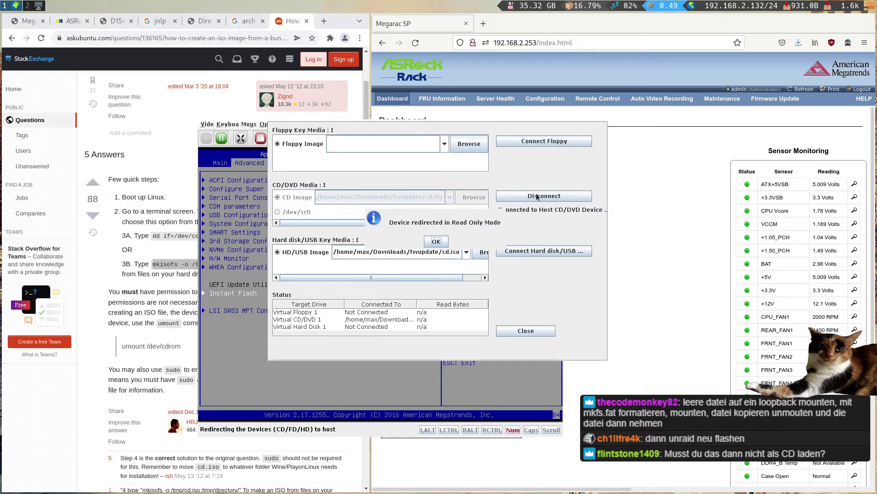
left_click(436, 242)
- Launch Instant Flash in the BIOS and dismiss its no-image-file message
left_click_drag(436, 241, 678, 232)
left_click(381, 327)
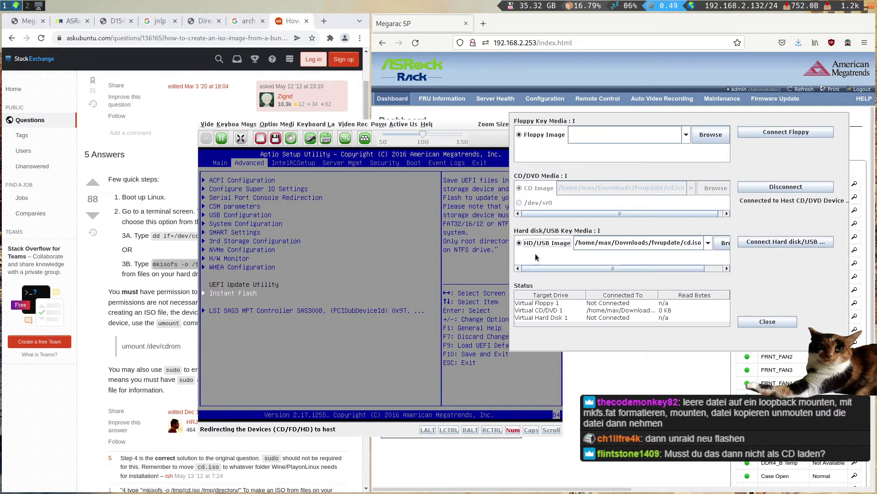
key("Return")
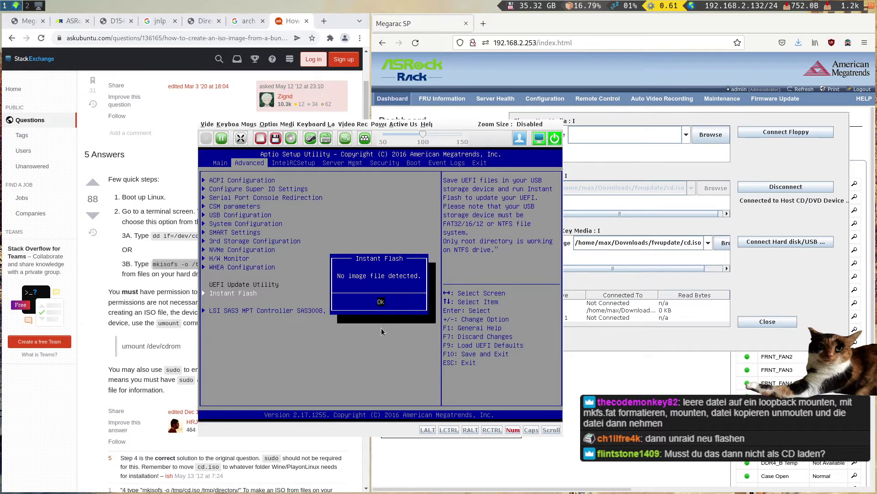
key("Return")
- Disconnect the virtual CD and cancel the HD/USB image chooser without picking a file
left_click(510, 269)
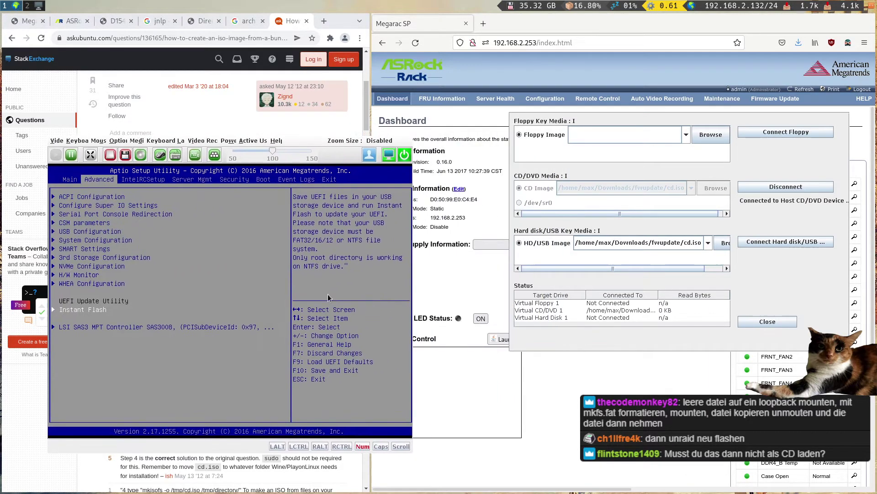
left_click_drag(541, 261, 289, 274)
left_click(534, 201)
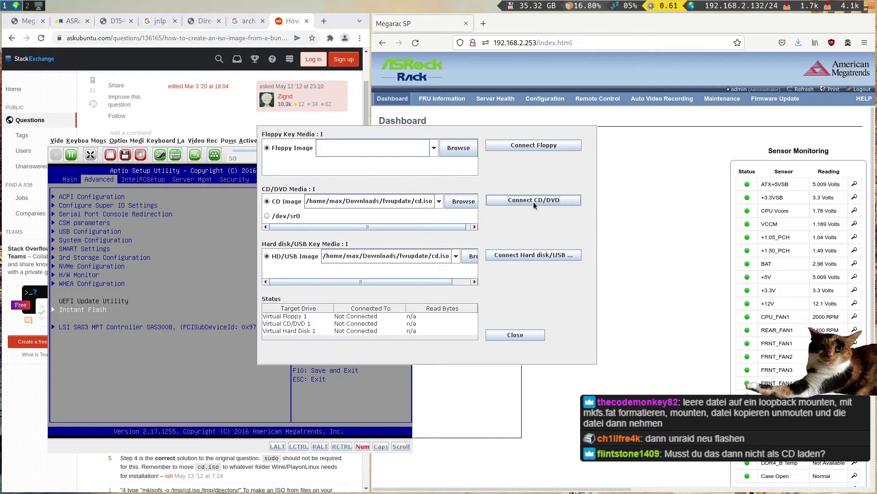
left_click(466, 256)
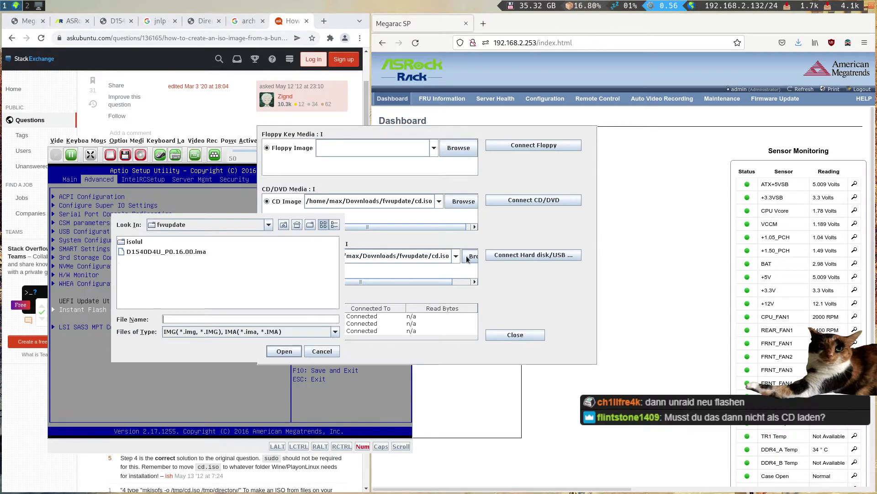
left_click(329, 331)
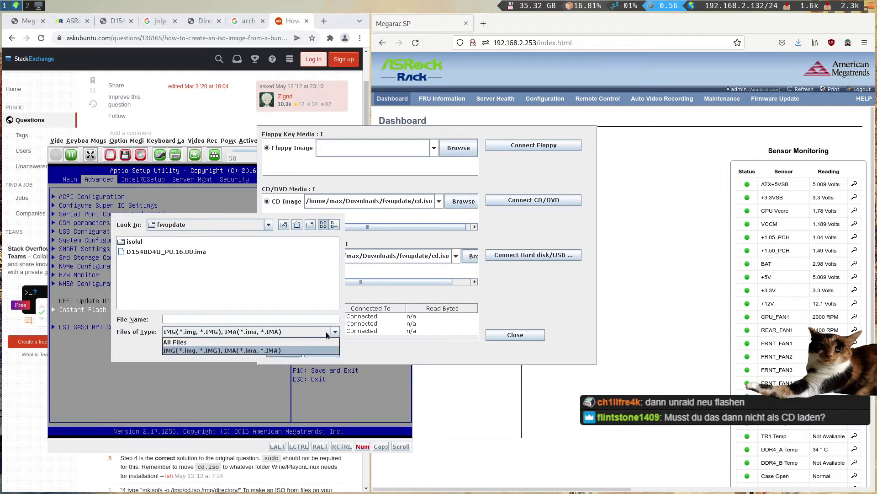
left_click(310, 349)
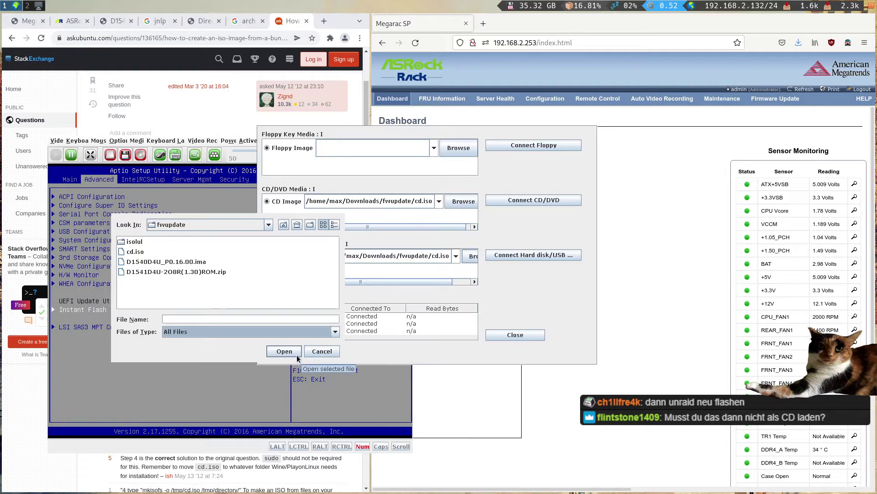
left_click(283, 351)
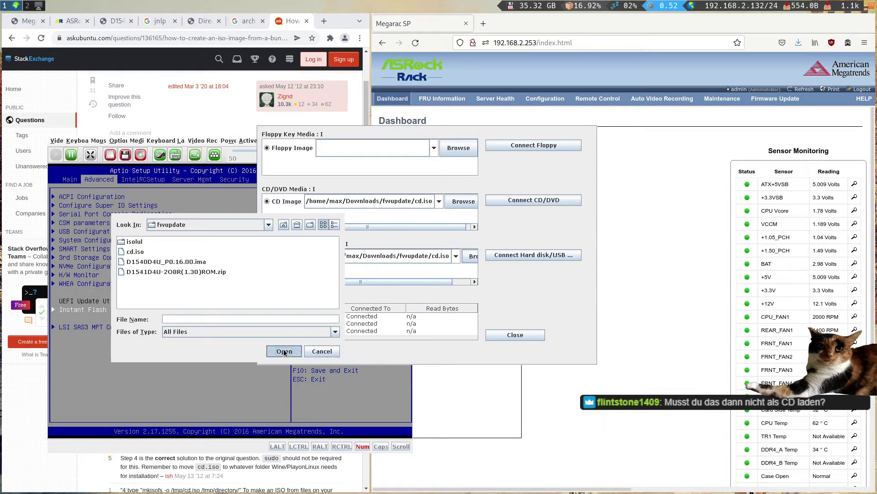
left_click(321, 351)
left_click_drag(412, 316, 547, 302)
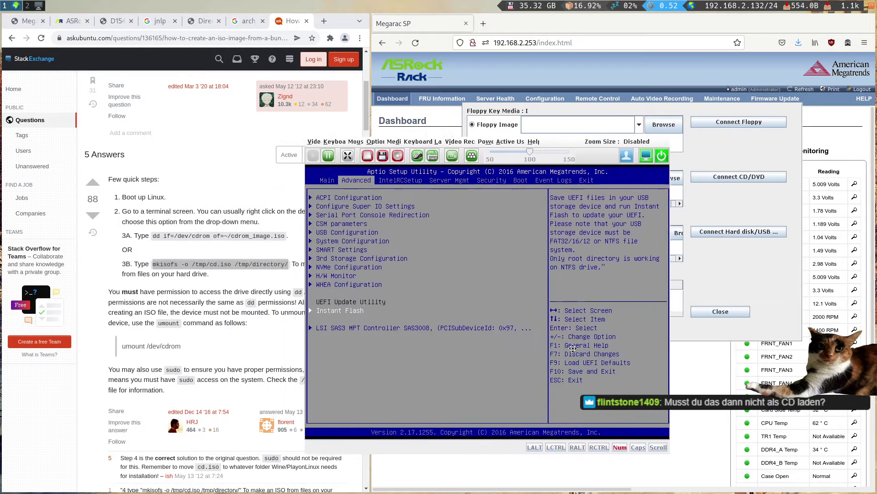
left_click_drag(224, 311, 361, 318)
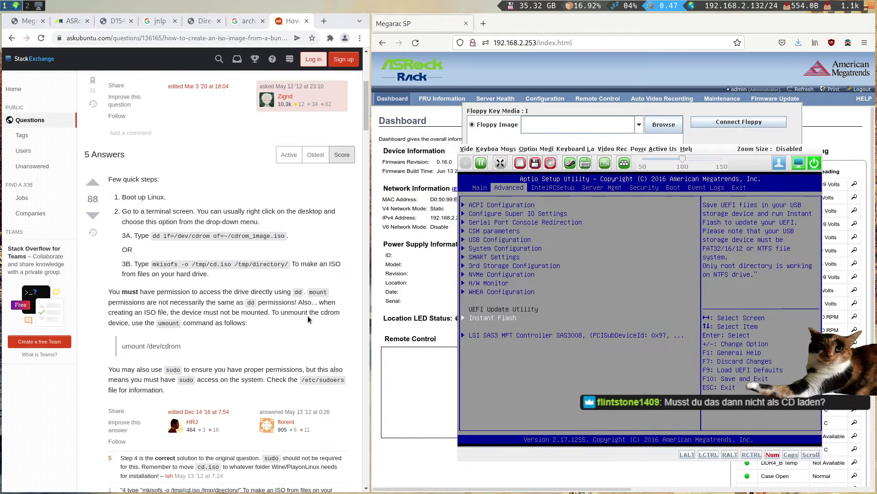
key("ctrl+w")
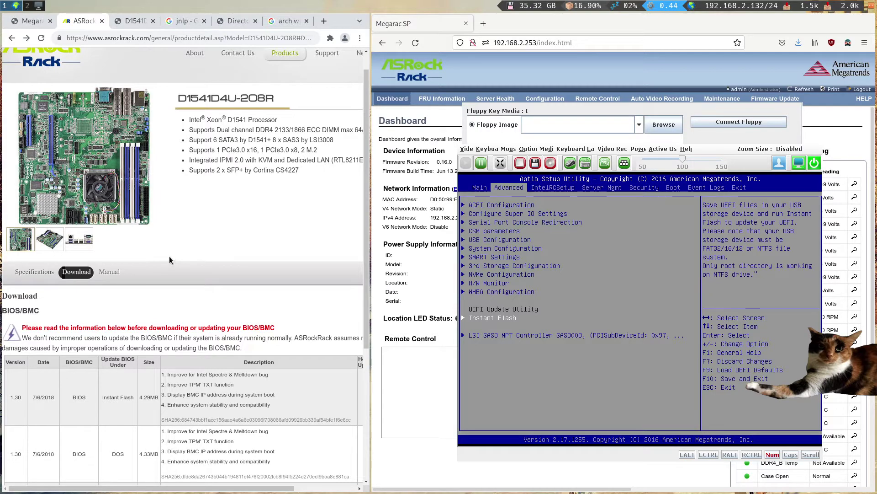
- Search Google in a new Chromium tab for 'instant flash over bmc'
scroll(227, 314, "down", 1)
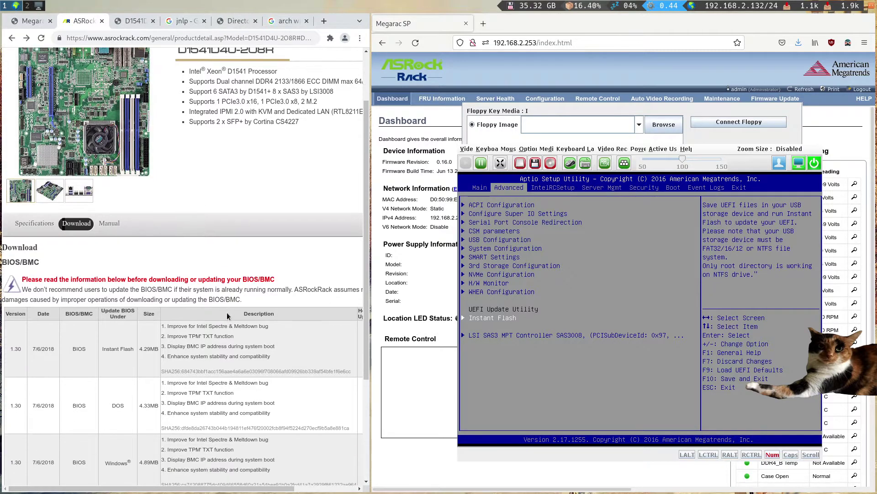
scroll(225, 303, "up", 1)
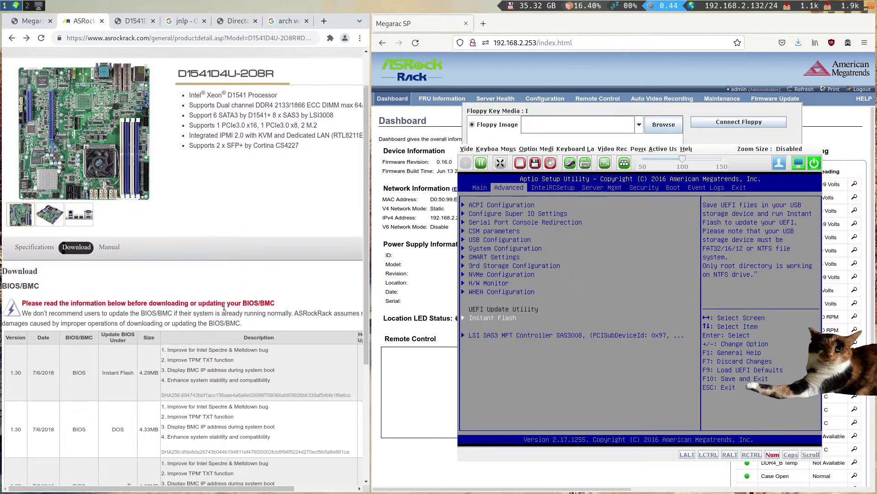
key("ctrl+t")
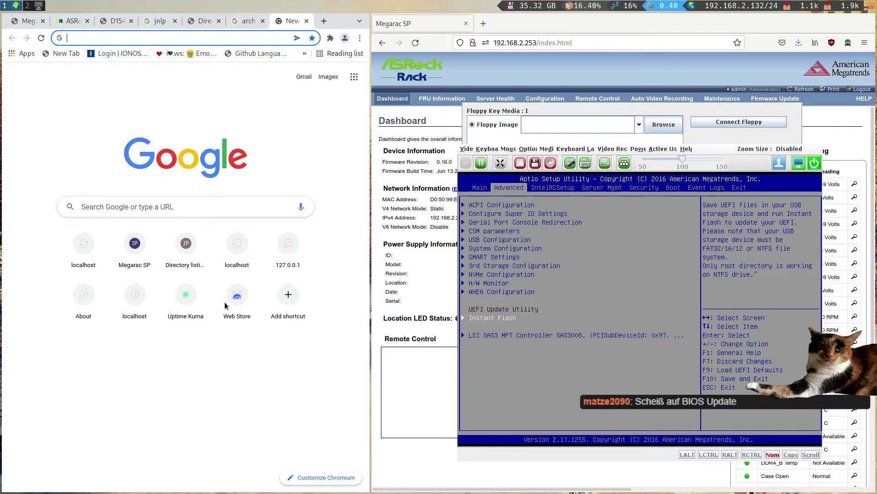
type("create")
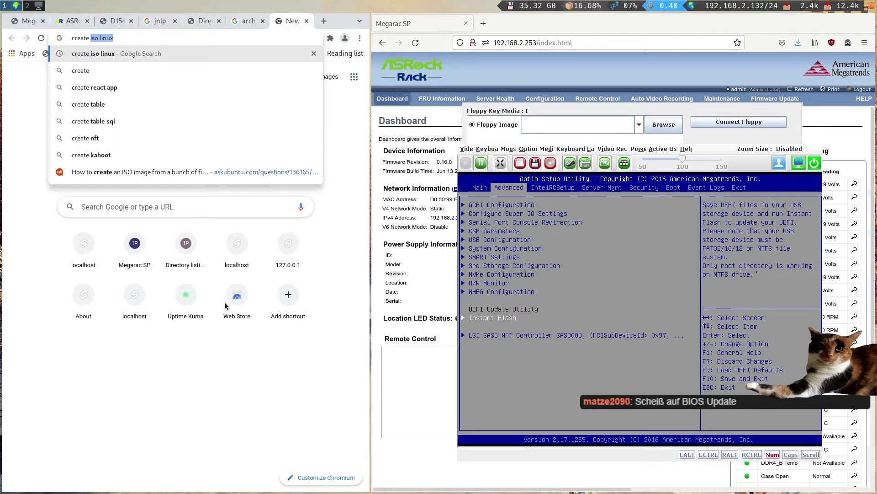
key("BackSpace")
key("BackSpace")
type("ing")
key("BackSpace")
key("BackSpace")
key("BackSpace")
type("e")
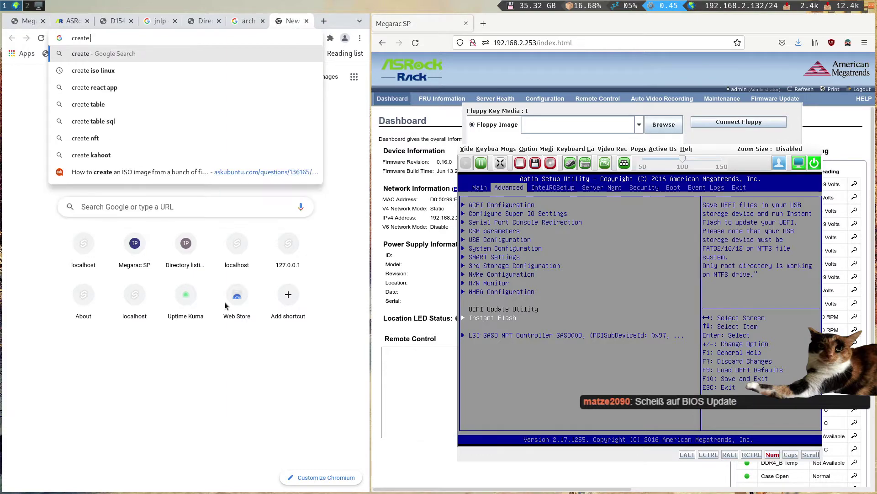
key("ctrl+a")
type("instant ")
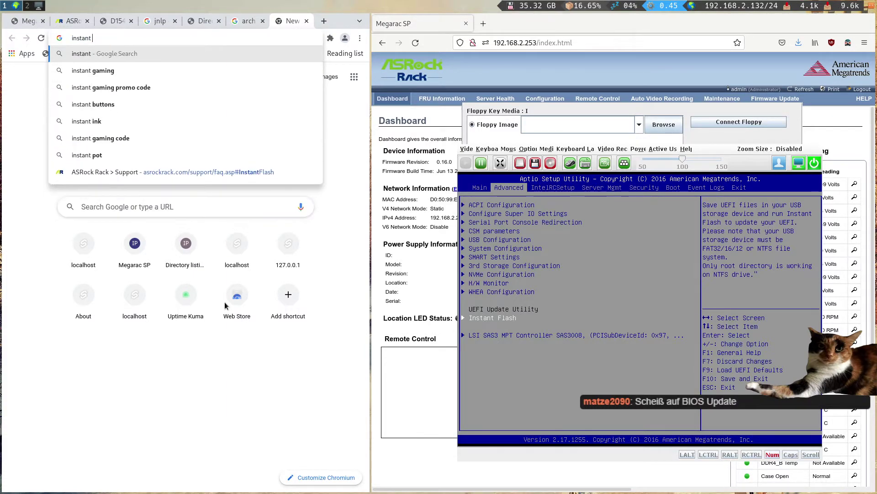
type("flash over b")
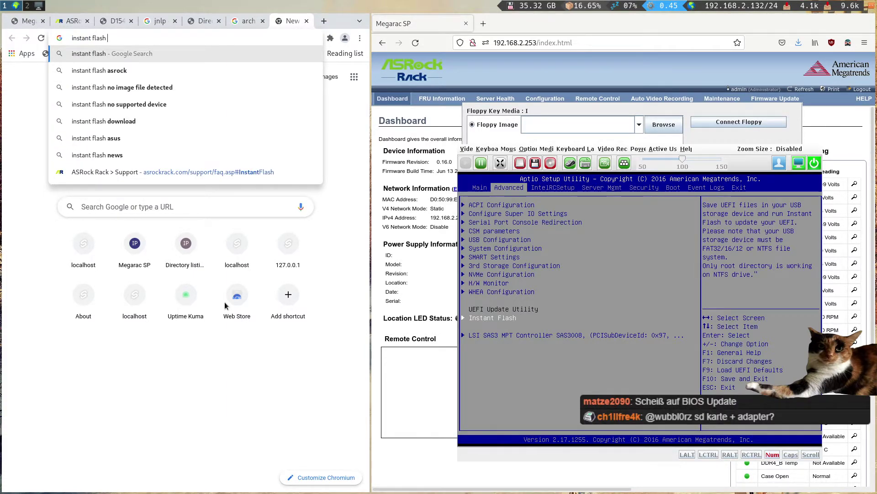
type("mc")
key("Return")
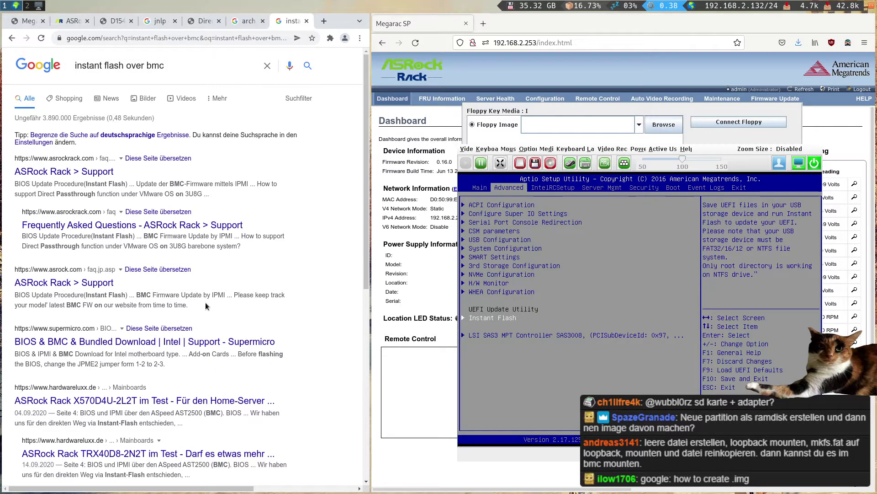
- Create an empty lul.img file in the fwupdate folder with touch
key("super+2")
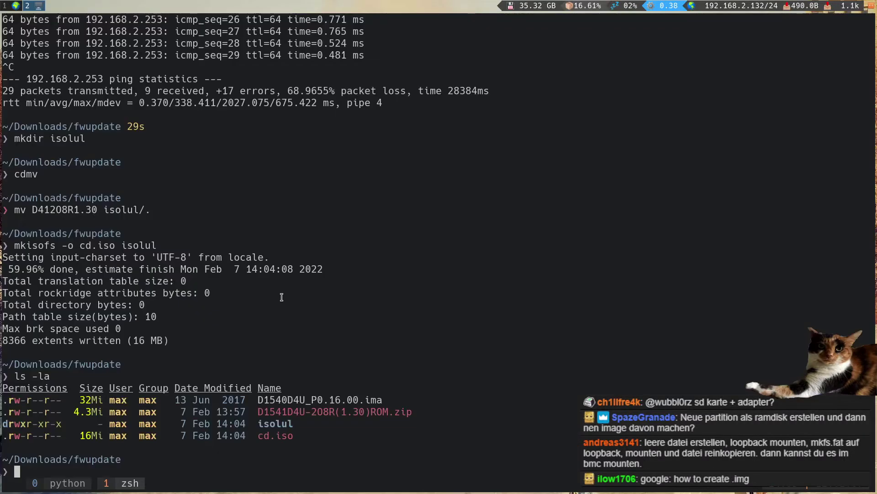
key("Return")
key("Return")
key("Return")
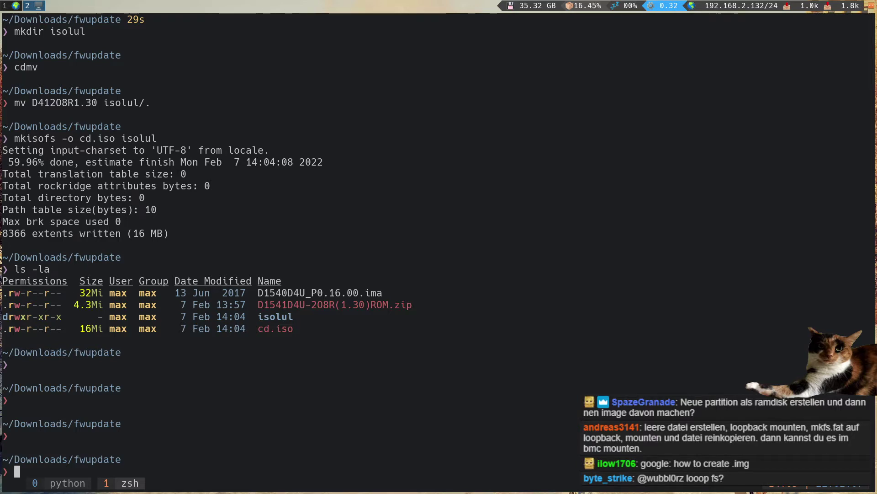
key("Return")
key("Return")
key("Return")
type("touch ")
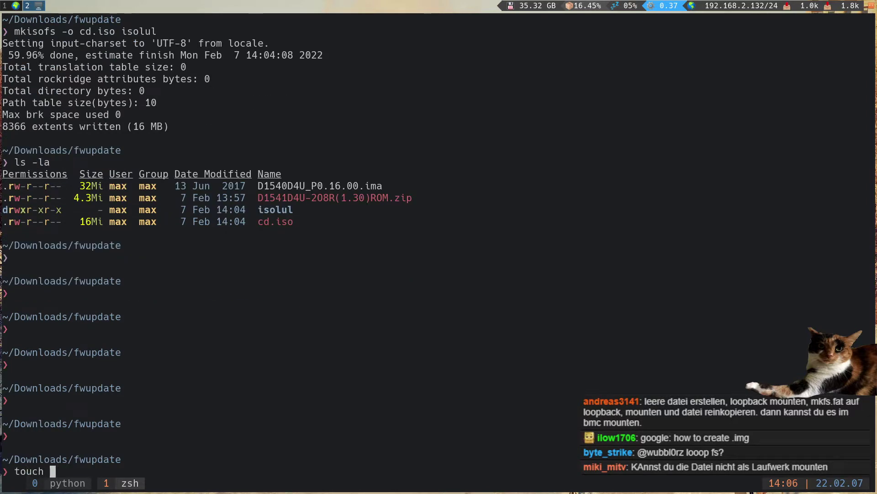
type("lul.img")
key("Left")
key("Left")
key("Left")
key("Left")
type("l")
key("Return")
- Abandon a command-history search and open a new Chromium tab for the loop-mount lookup
key("ctrl+r")
key("Escape")
type("ount")
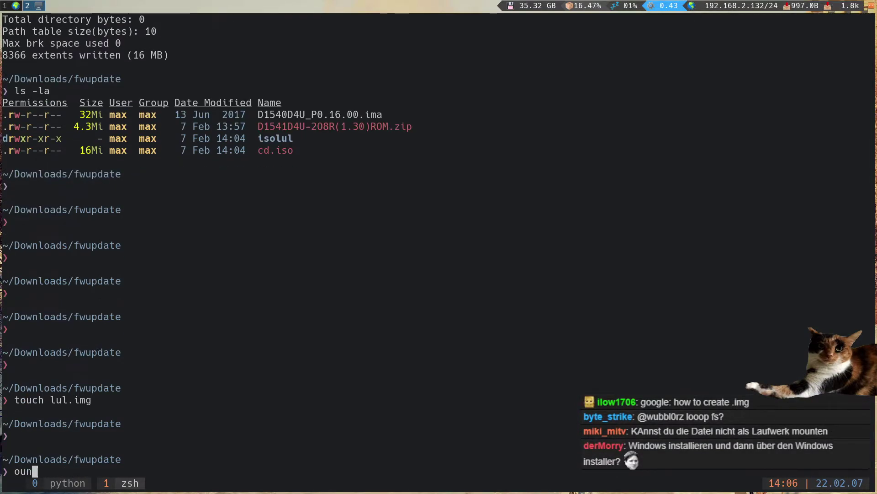
key("ctrl+c")
key("ctrl+r")
key("ctrl+c")
key("super+1")
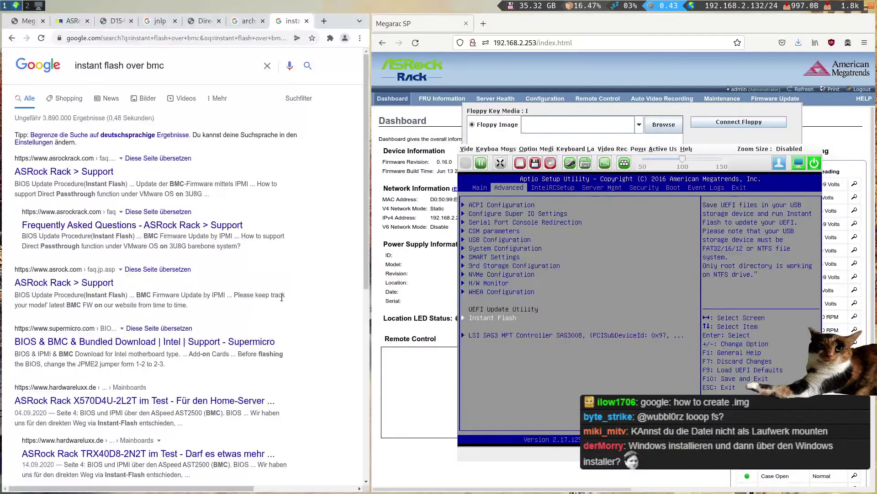
key("ctrl+t")
- Search for 'mount loopback' and open the Unix & Linux question on mount versus mount -o loop
type("mount loopback i")
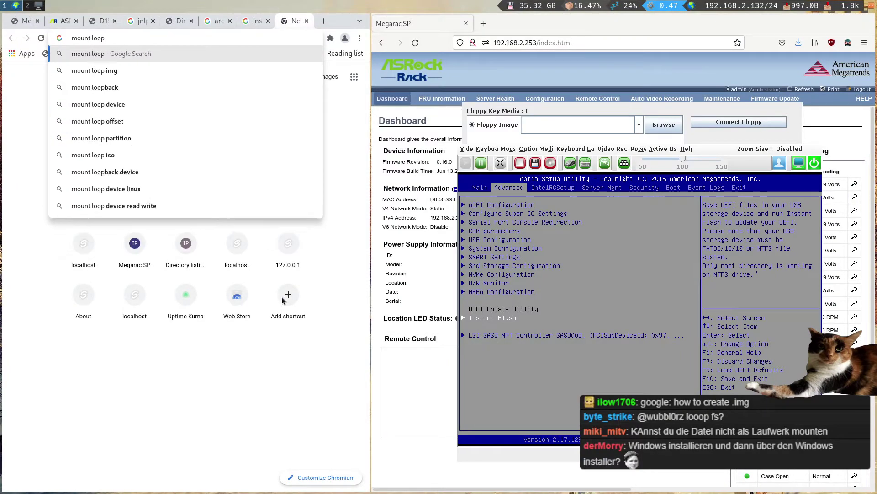
key("BackSpace")
key("BackSpace")
key("Return")
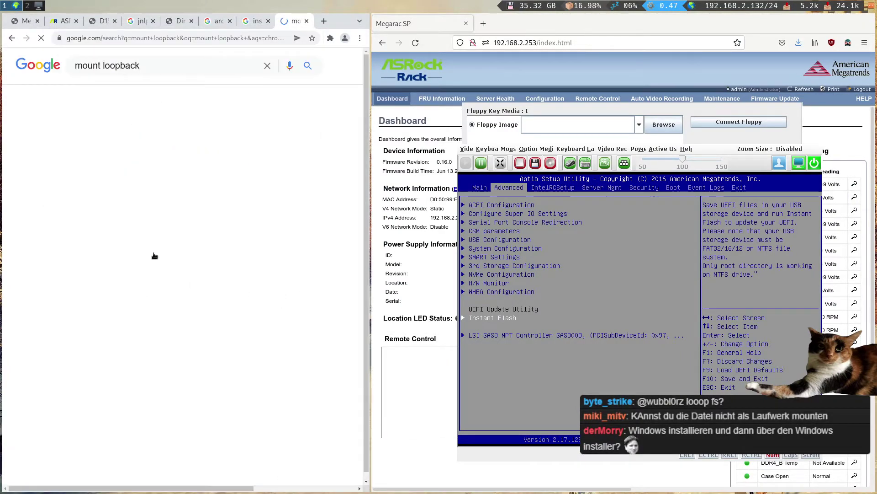
left_click(143, 150)
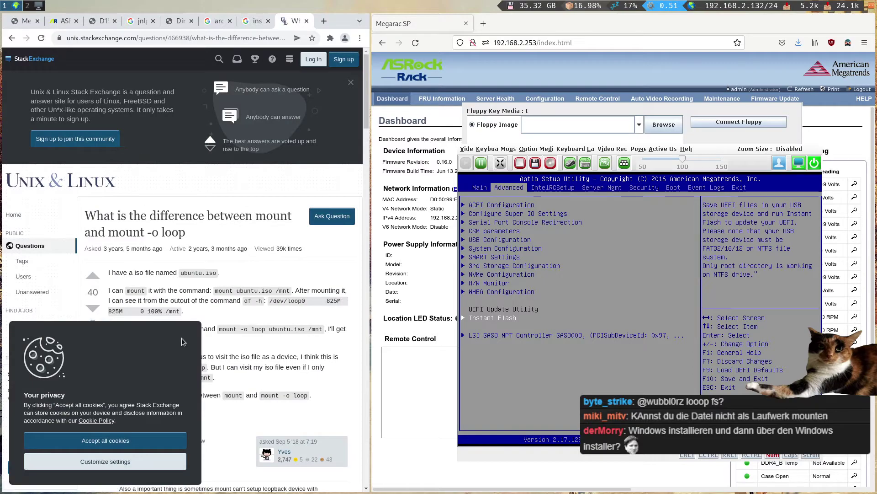
- Dismiss the cookie notice and select the 'mount disk_image.raw /mntpoint/ -o loop' example
left_click(136, 447)
scroll(190, 361, "down", 8)
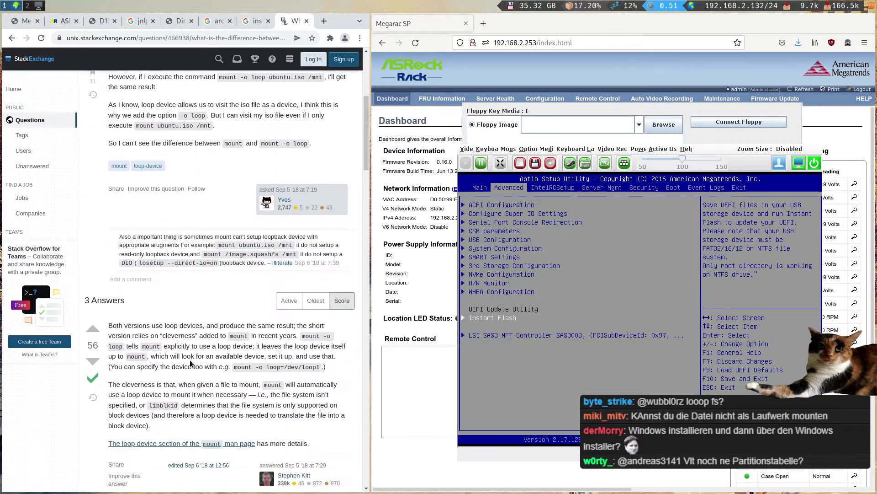
scroll(190, 361, "down", 9)
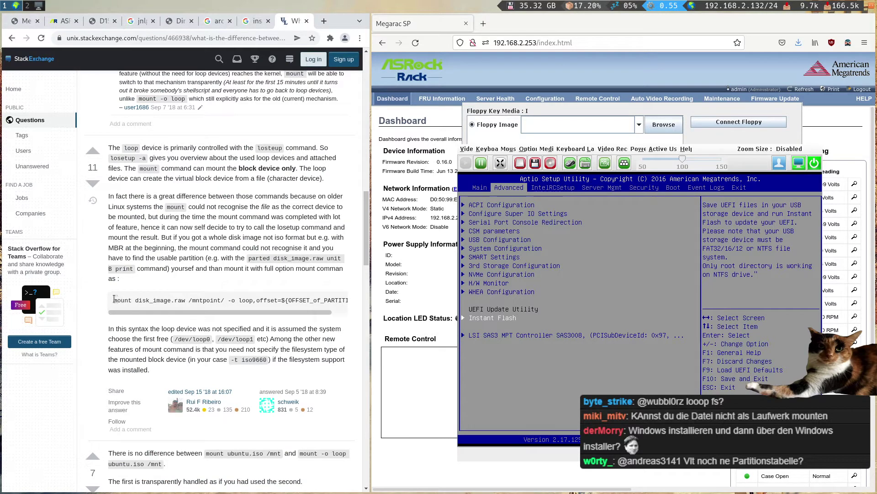
left_click_drag(115, 299, 254, 299)
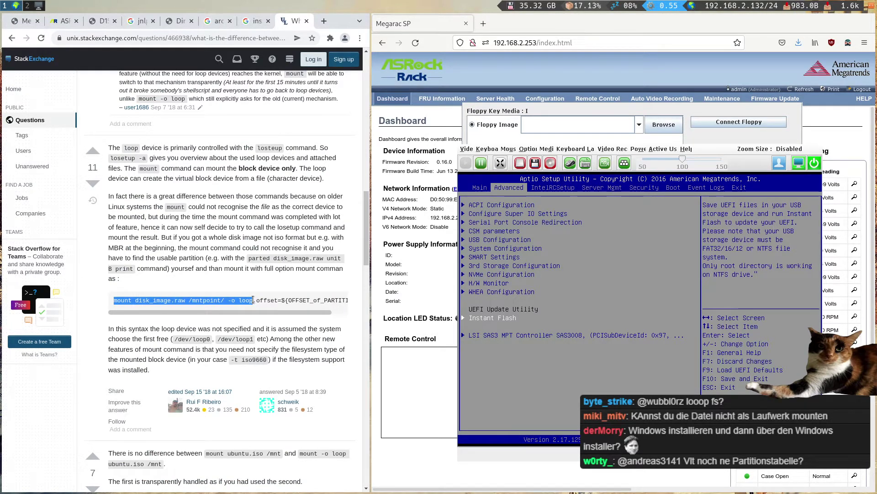
key("super+2")
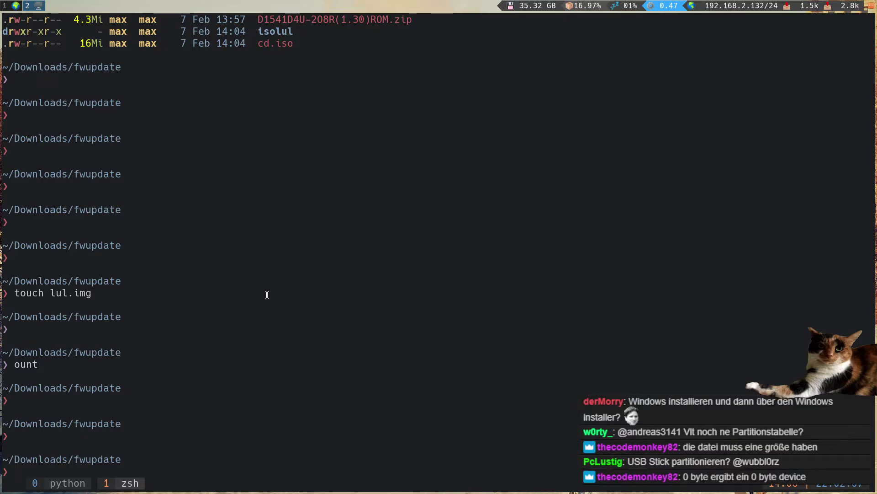
- Write 200 zeroed 4096-byte blocks into lul.img with dd and list the folder with ls -larth
type("dd if=/dev/zero")
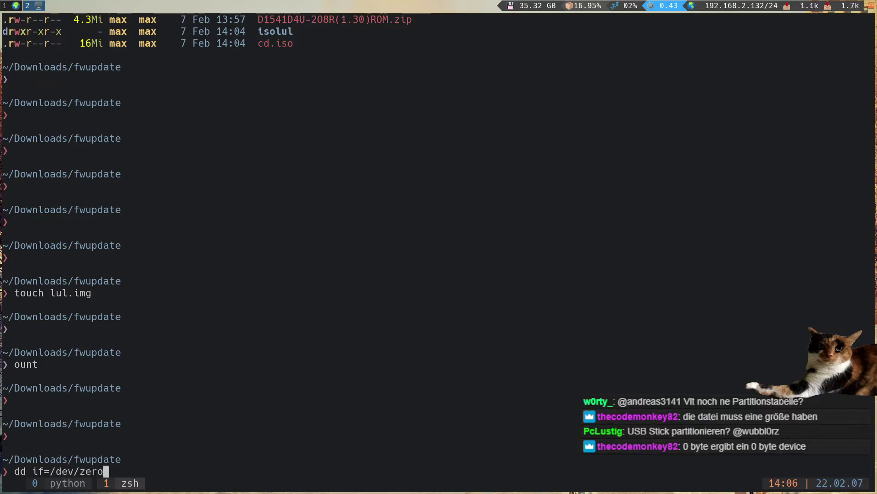
type(" of=lul")
key("Tab")
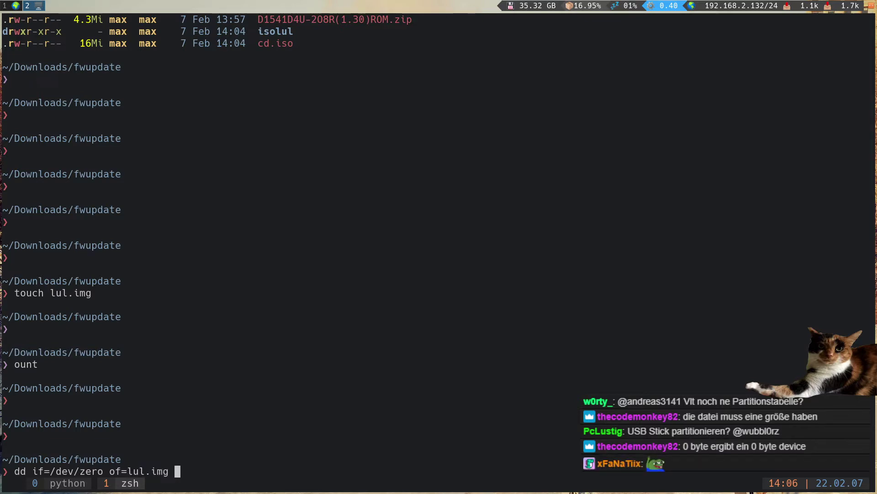
type("bs=409")
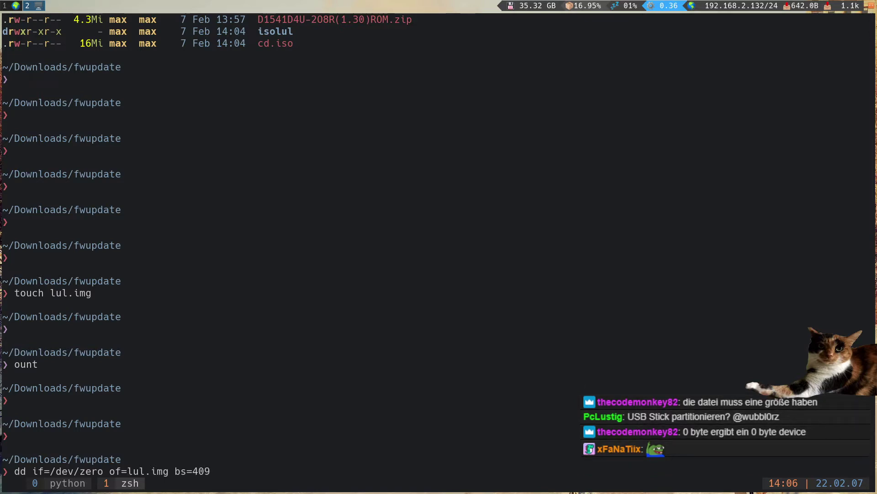
type("6 count=200")
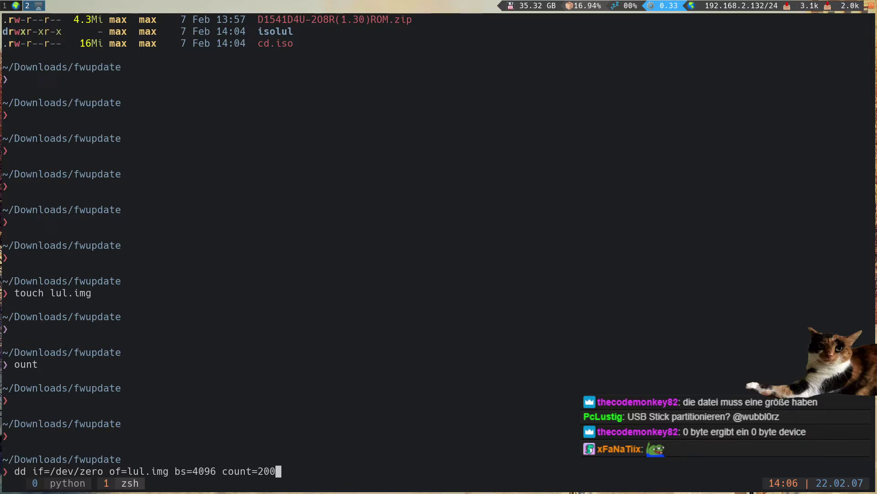
key("Return")
type("ls -larth")
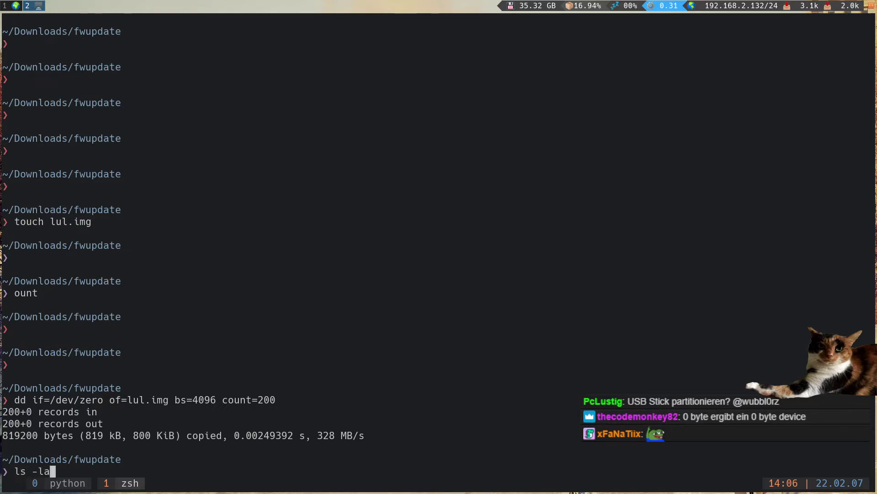
key("Return")
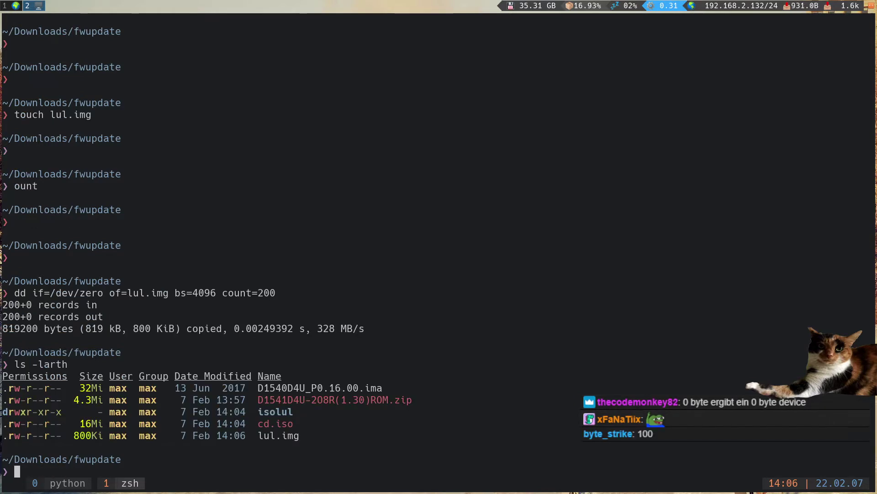
- Rerun dd with count=20000 to grow lul.img to 78Mi and confirm the size
key("Up")
key("Up")
type("00")
key("Return")
key("Up")
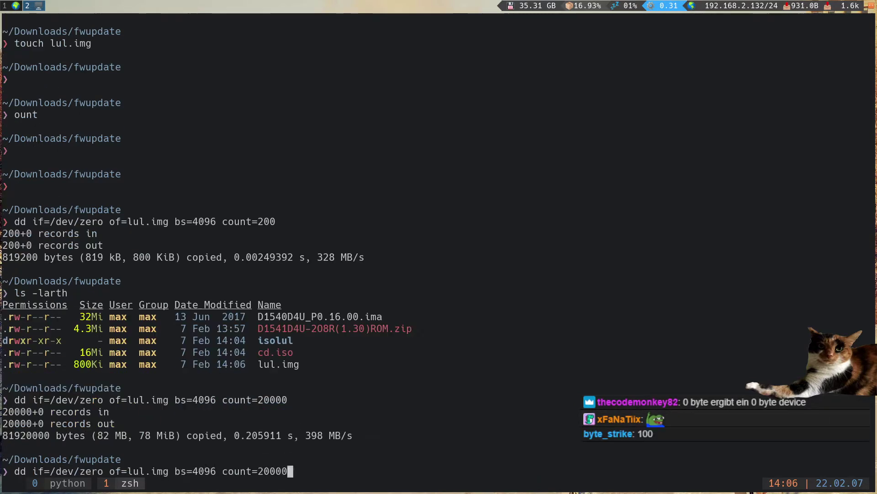
key("Up")
key("Return")
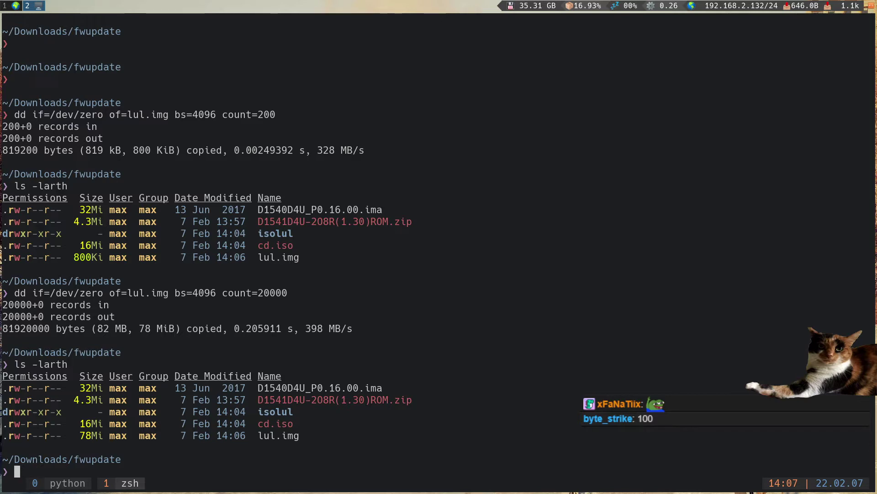
- Paste the loop-mount example, change the image to lul.img, and keep it as a commented-out line
type("mount disk_image.raw /mntpoint/ -o loop")
key("Left")
key("Left")
key("Left")
key("Left")
key("Left")
key("Left")
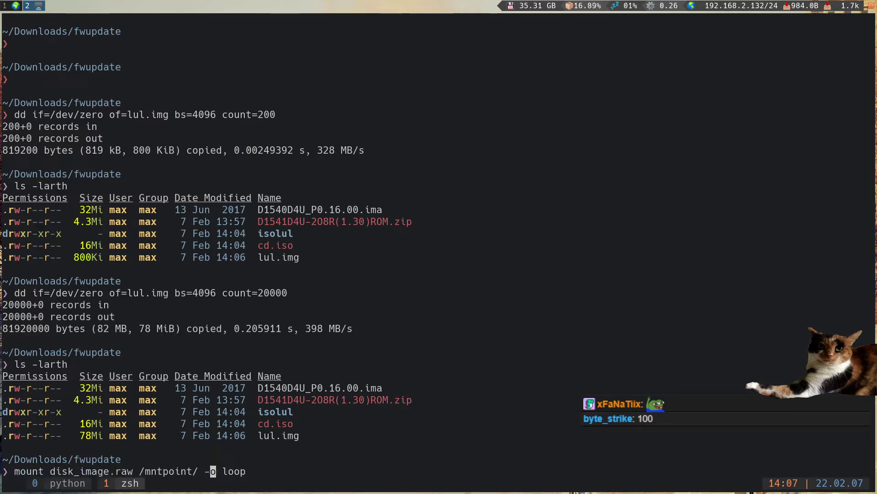
key("BackSpace")
key("Left")
key("Left")
key("Left")
key("Left")
key("Left")
key("Left")
key("Left")
key("Left")
key("Left")
key("BackSpace")
key("BackSpace")
key("BackSpace")
key("BackSpace")
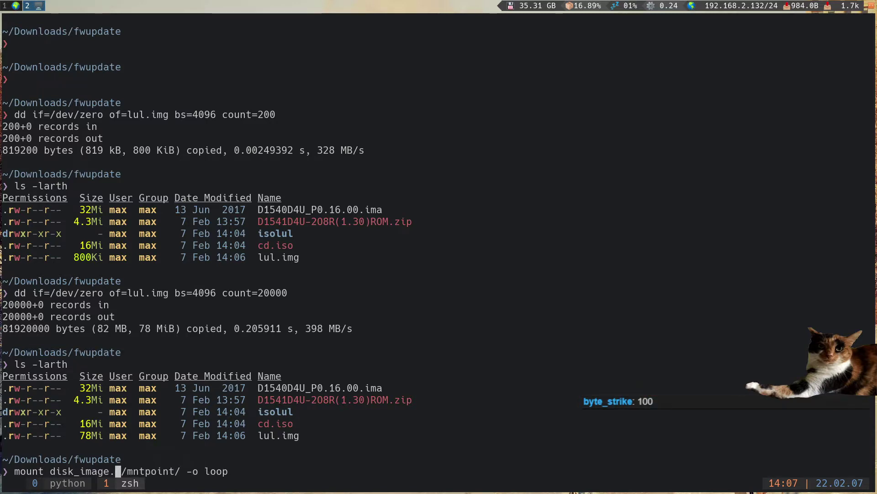
key("BackSpace")
key("BackSpace")
key("BackSpace")
key("BackSpace")
key("BackSpace")
key("BackSpace")
key("BackSpace")
key("BackSpace")
key("BackSpace")
key("BackSpace")
key("BackSpace")
type("lul.img")
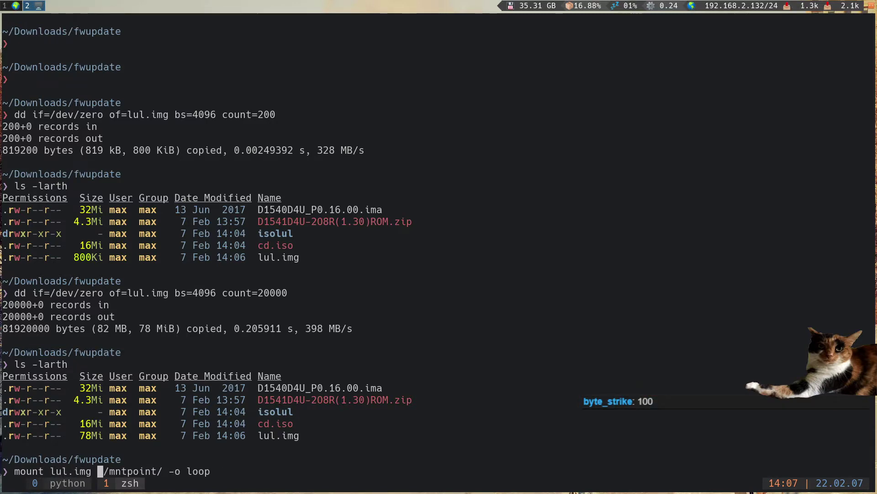
key("End")
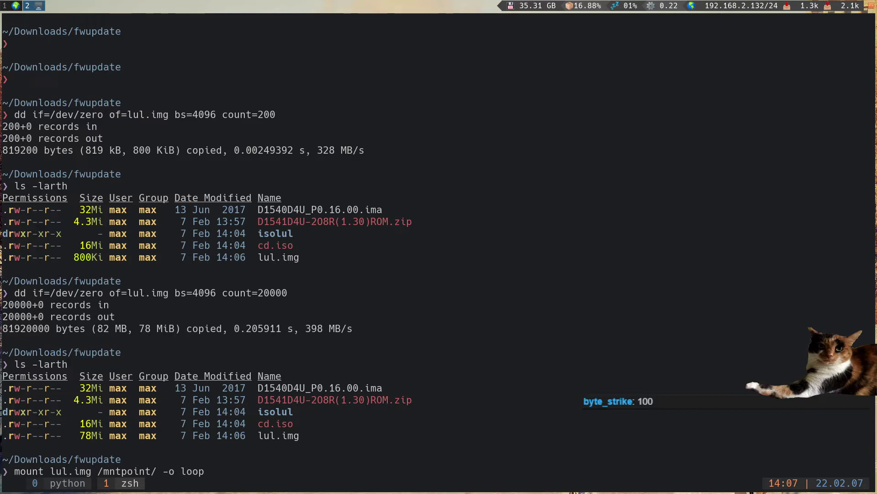
type("#")
key("Return")
- Create the mnt folder and run 'mount lul.img ./mnt -o loop'
type("mkdir mnt")
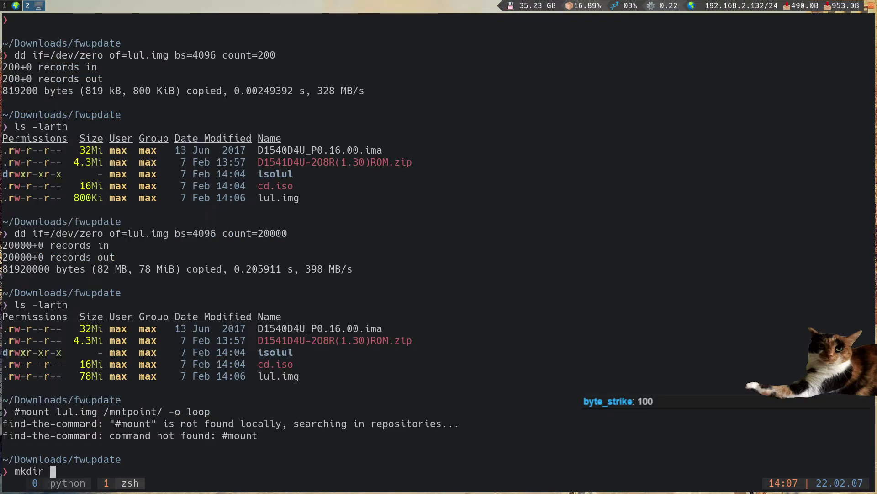
key("Return")
key("Up")
key("BackSpace")
key("BackSpace")
key("BackSpace")
key("BackSpace")
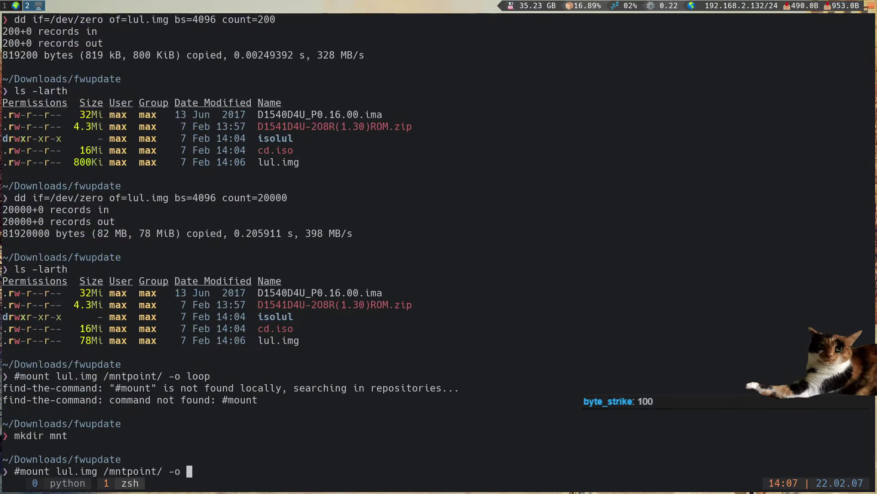
type("loop")
key("Left")
key("Left")
key("Left")
key("Left")
key("Left")
key("Left")
key("Left")
key("Left")
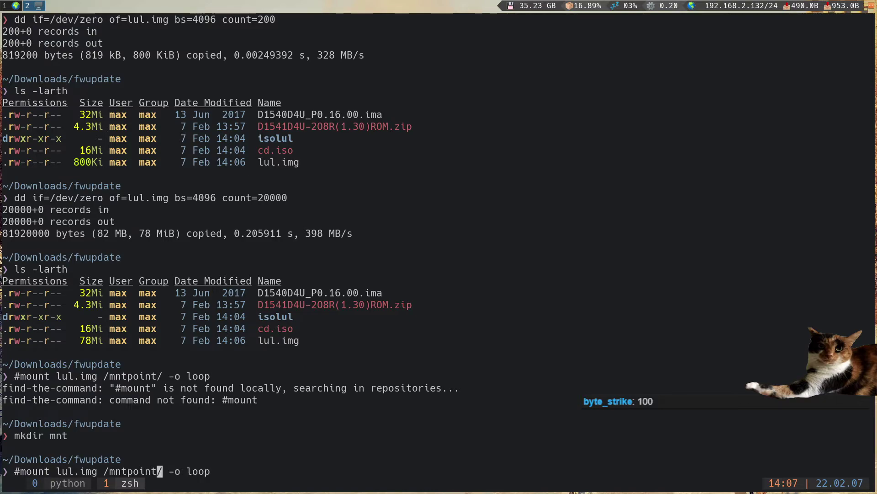
key("Home")
key("Delete")
key("Right")
key("Right")
key("Right")
key("Right")
key("Right")
key("Right")
key("Right")
key("Right")
key("Right")
key("Right")
key("Right")
key("Right")
key("Right")
key("Right")
key("Right")
key("Right")
key("Right")
key("Right")
key("Right")
key("Right")
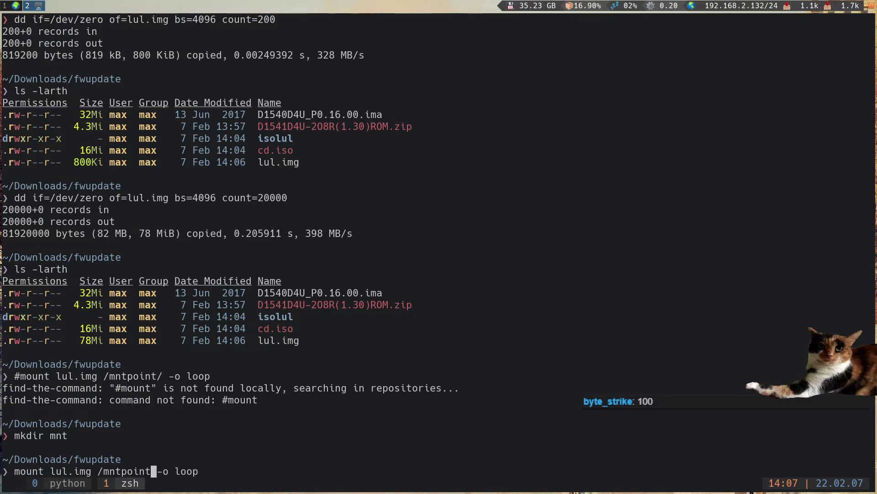
key("BackSpace")
key("BackSpace")
key("BackSpace")
key("BackSpace")
key("BackSpace")
key("BackSpace")
key("BackSpace")
key("BackSpace")
key("BackSpace")
key("BackSpace")
key("BackSpace")
type("mnt")
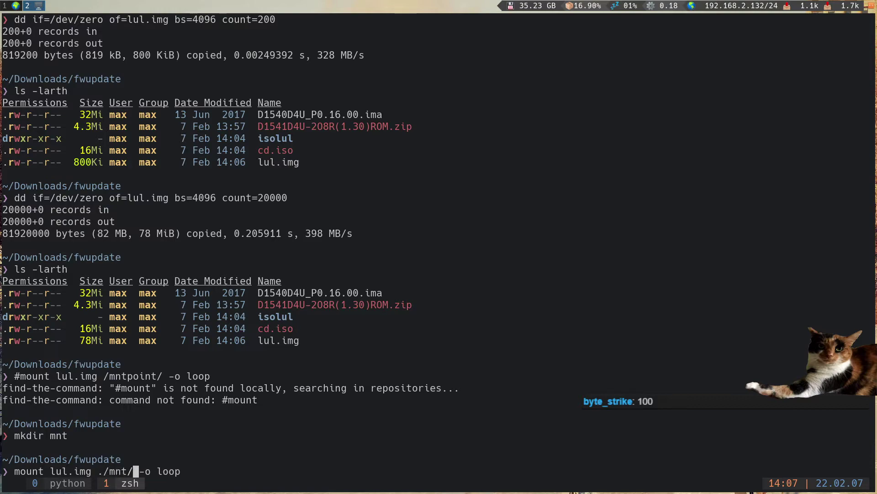
key("Return")
- Rerun the mount with sudo and the account password; it fails with wrong fs type
key("Up")
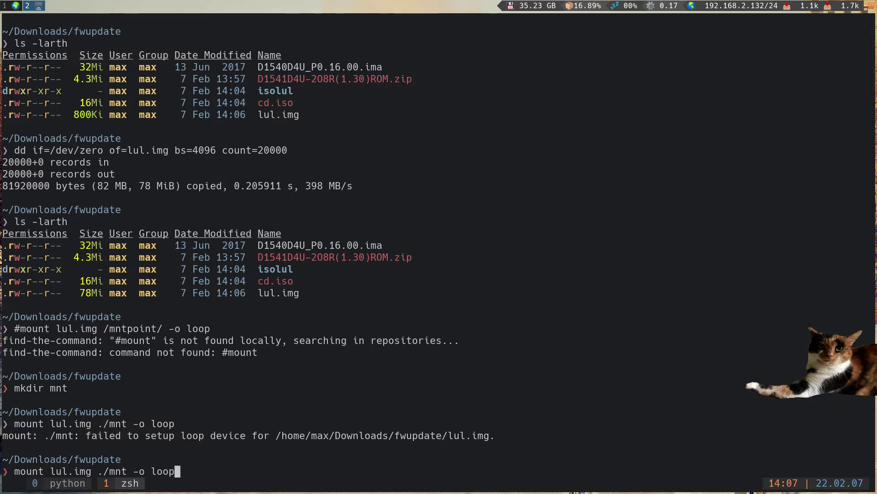
key("ctrl+a")
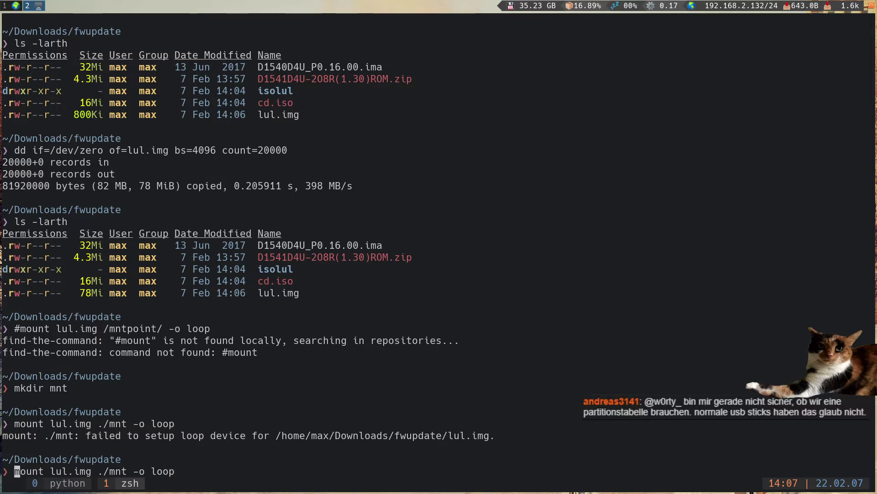
type("sudo")
key("Return")
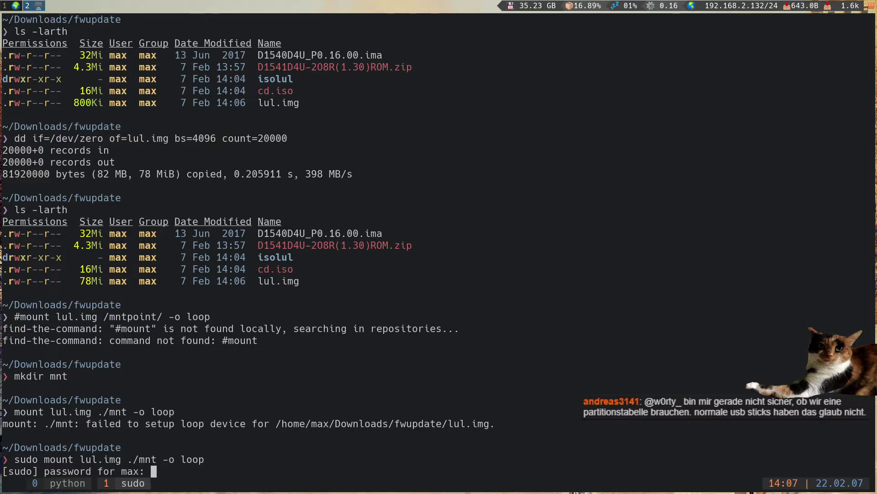
key("Return")
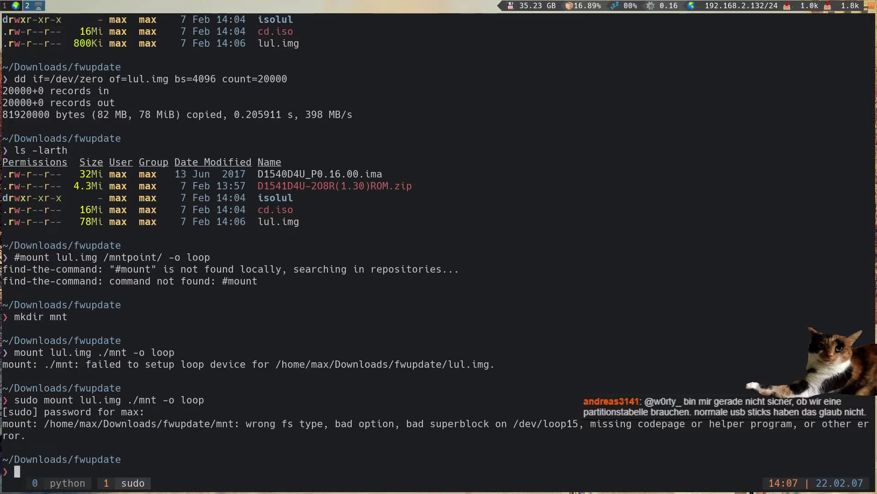
- Format lul.img as a FAT filesystem with mkfs.fat
type("mkfs")
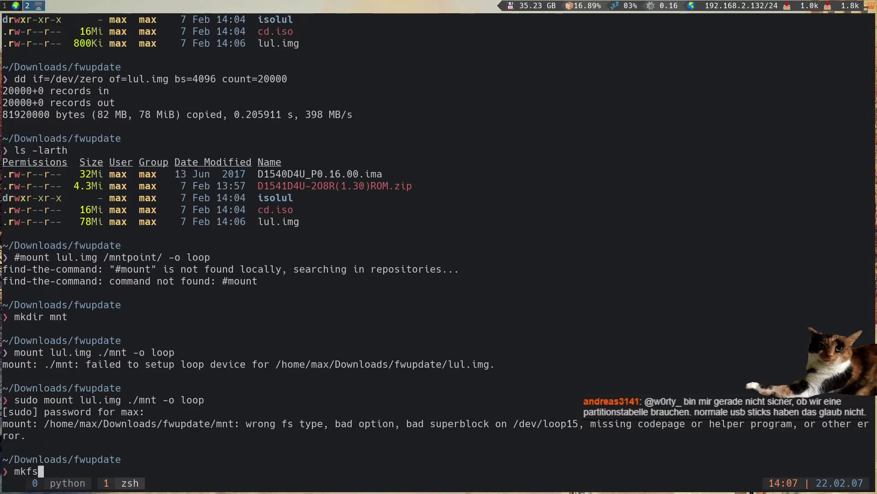
key("Tab")
type(".f")
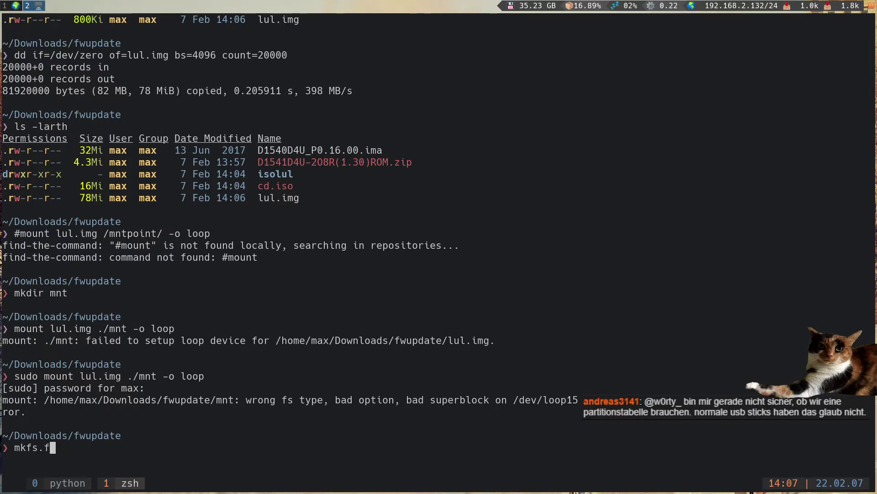
key("Tab")
key("Tab")
type("./lu")
key("Tab")
key("Return")
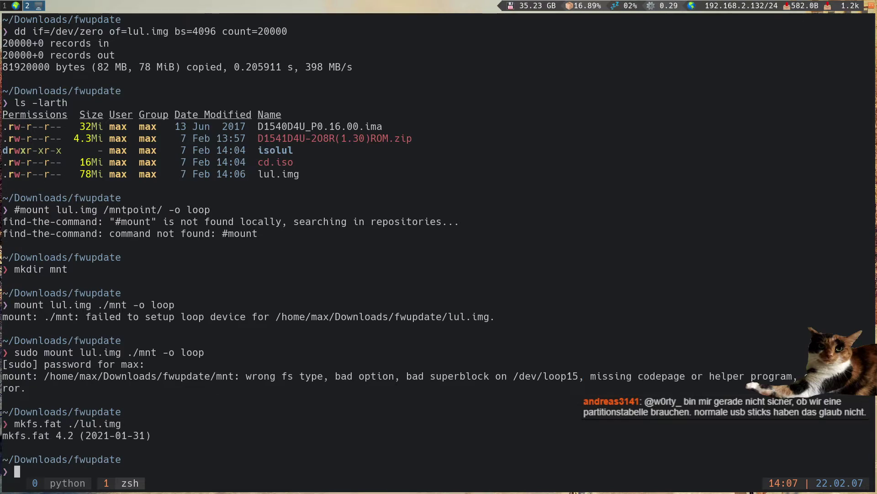
- Loop-mount lul.img onto mnt again, then enter mnt and list its contents
key("Up")
key("Up")
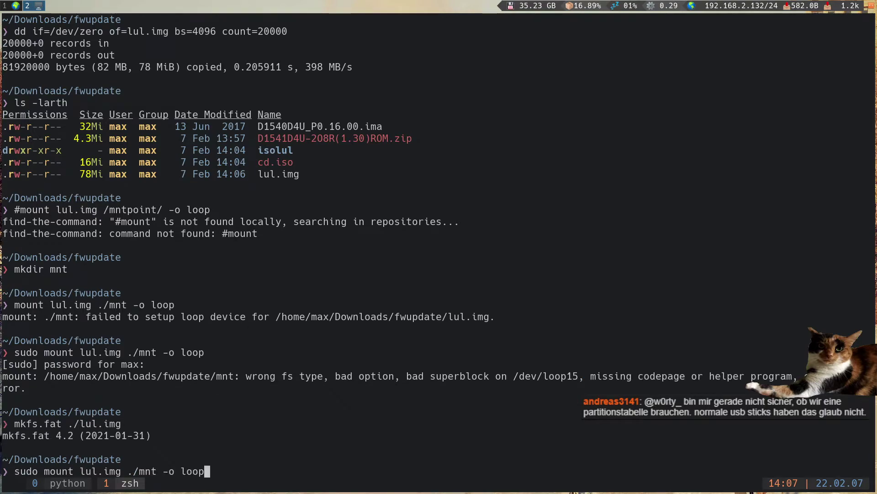
key("Return")
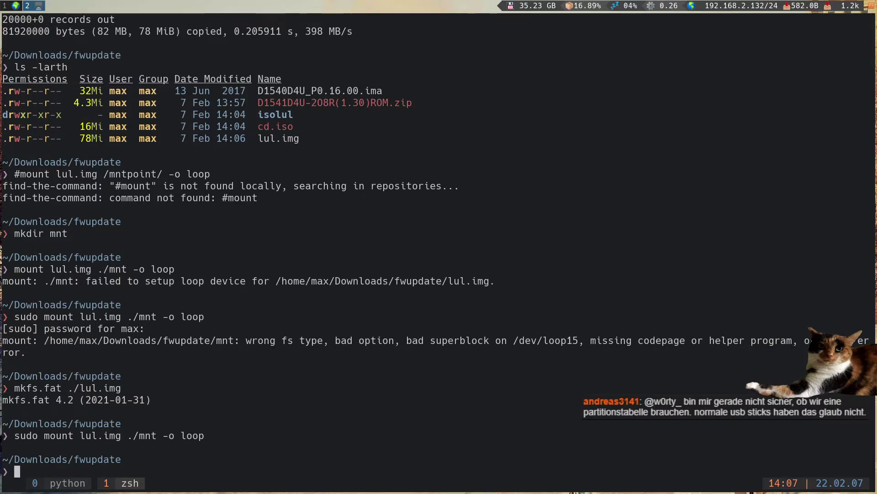
type("ls -la mnt/")
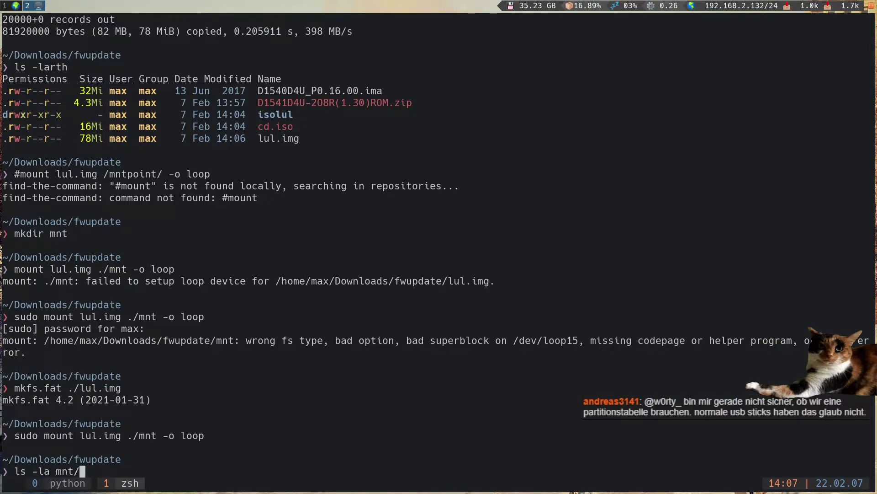
key("Return")
type("cd mnt")
key("Return")
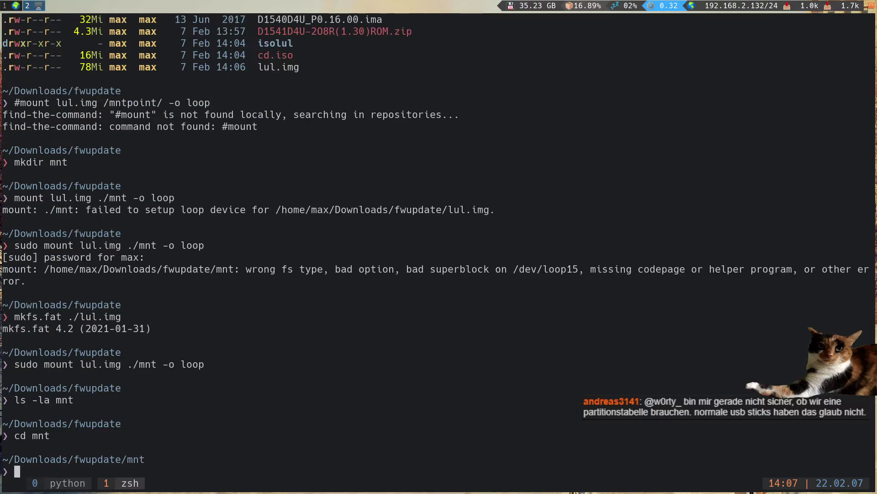
type("ls")
key("Return")
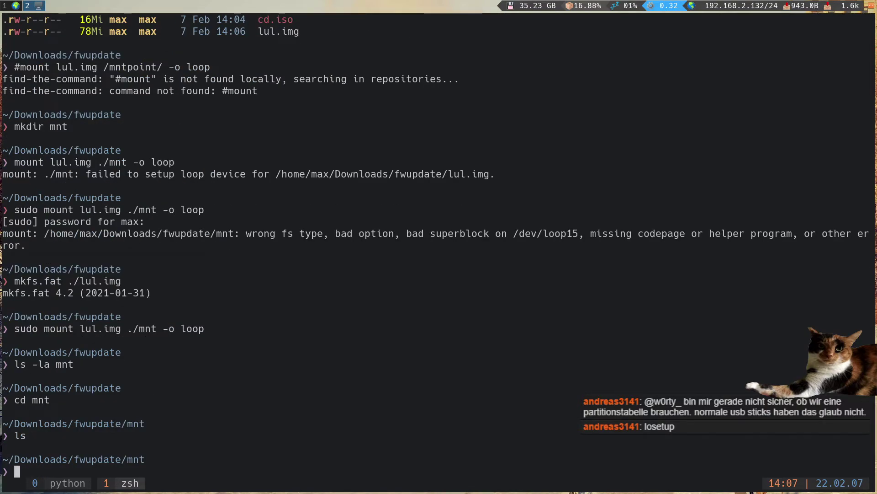
type("ls -la")
key("Return")
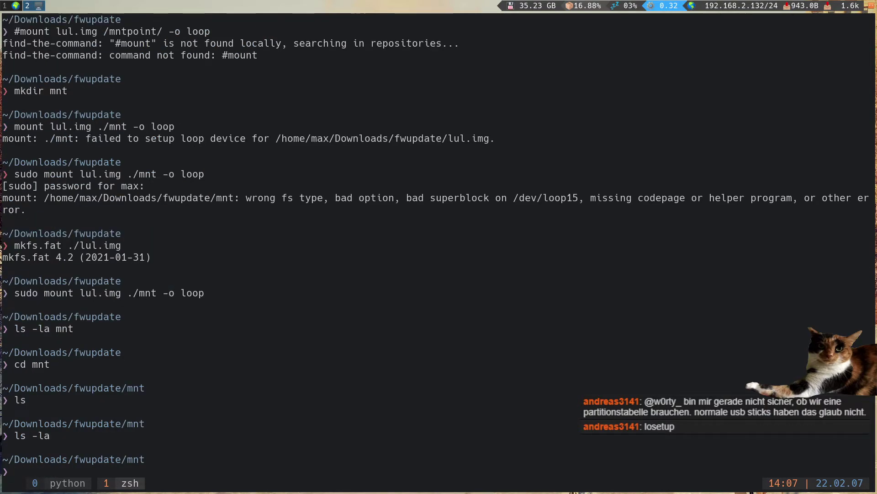
- Abandon a copy of D1540D4U_P0.16.00.ima and return to the fwupdate folder to list its files
type("cp ../")
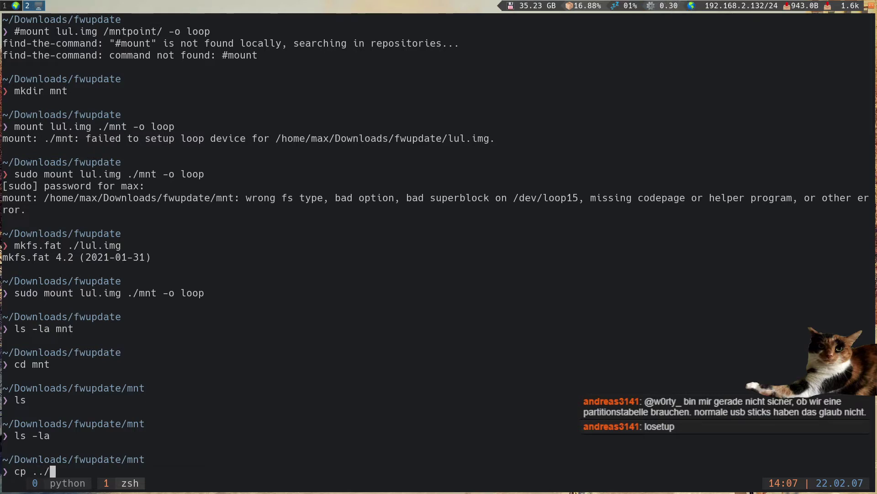
key("Tab")
key("super+2")
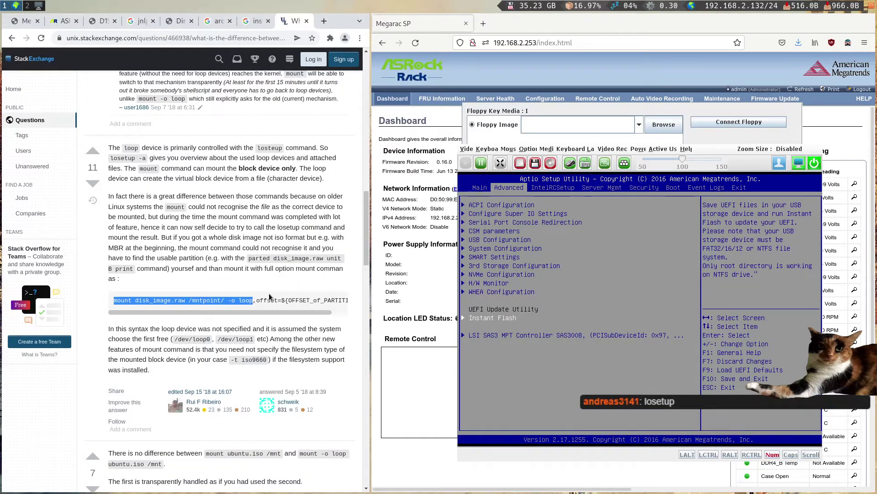
key("super+1")
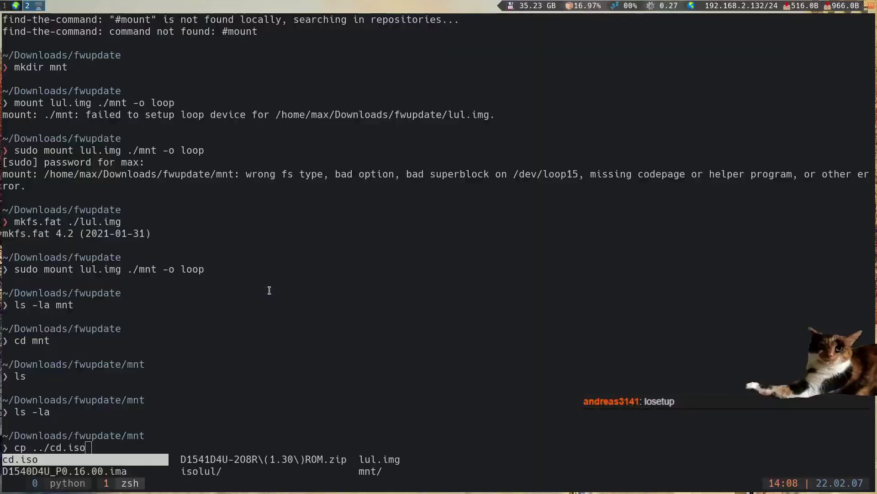
key("Tab")
key("Tab")
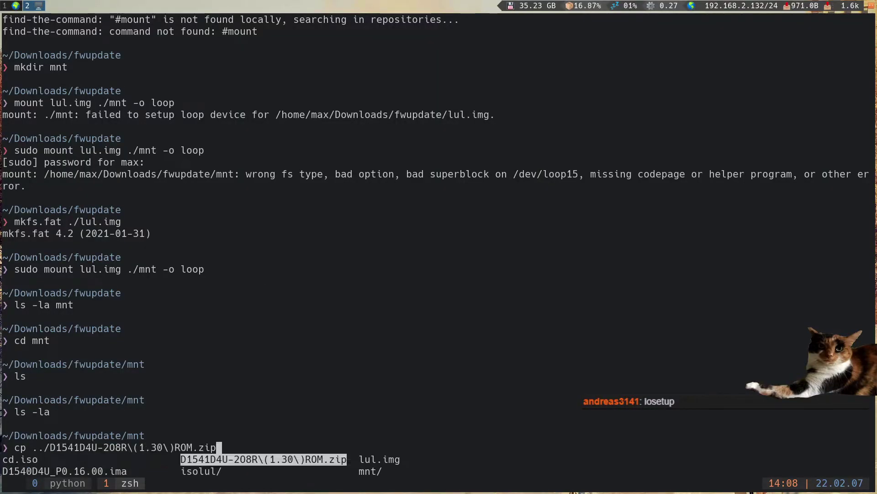
key("Left")
key("Left")
key("Down")
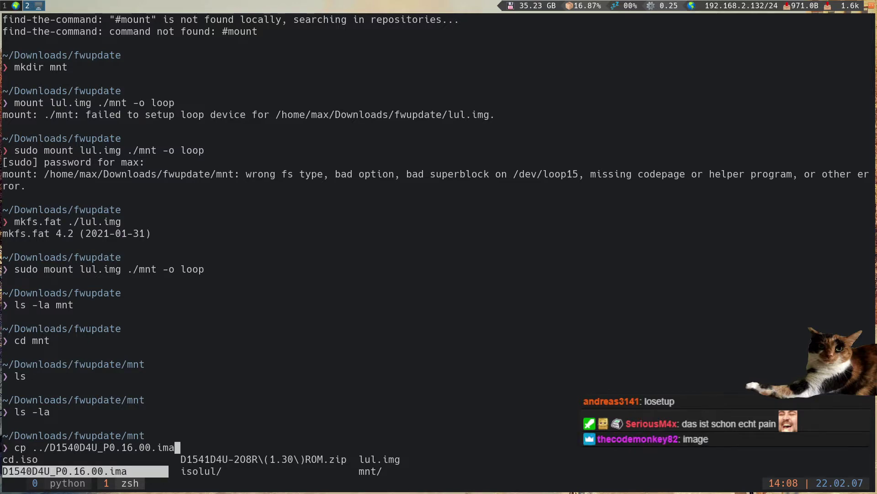
key("ctrl+c")
type("cd ..")
key("Return")
type("cd .")
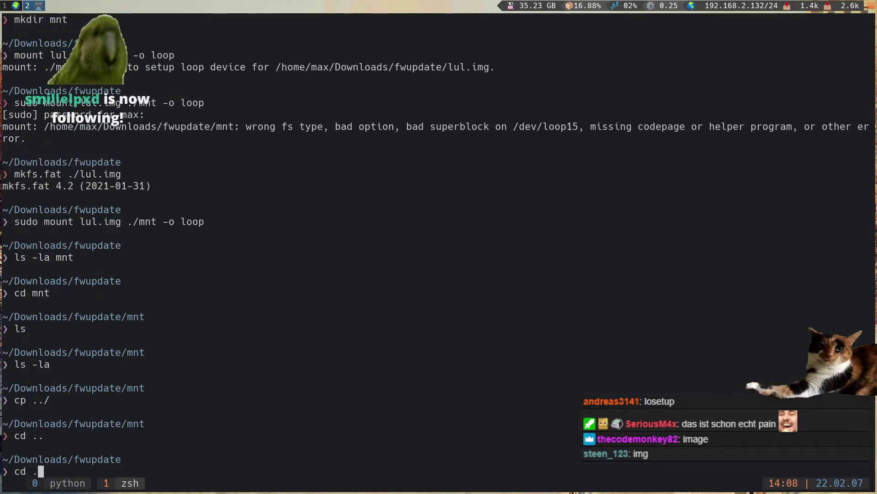
type(".")
key("Return")
type("ls")
key("Return")
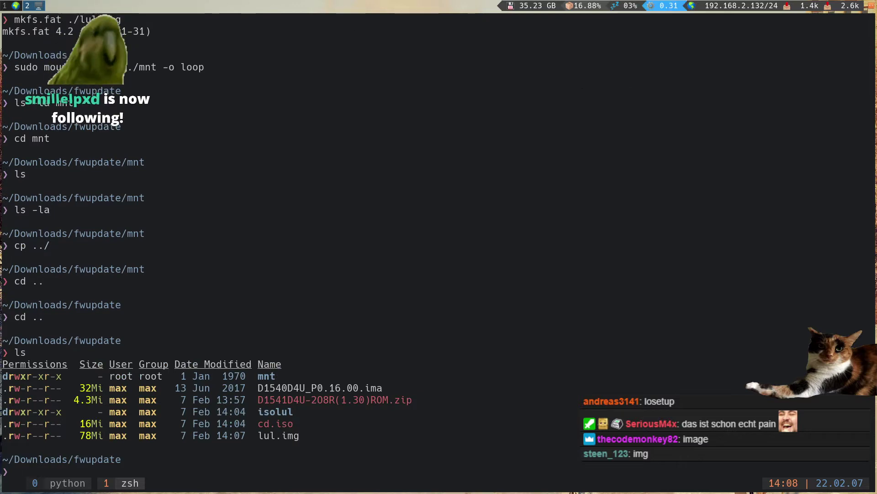
- Rerun the earlier unzip command to extract the BIOS ROM archive, then list the extracted files
key("ctrl+r")
type("u")
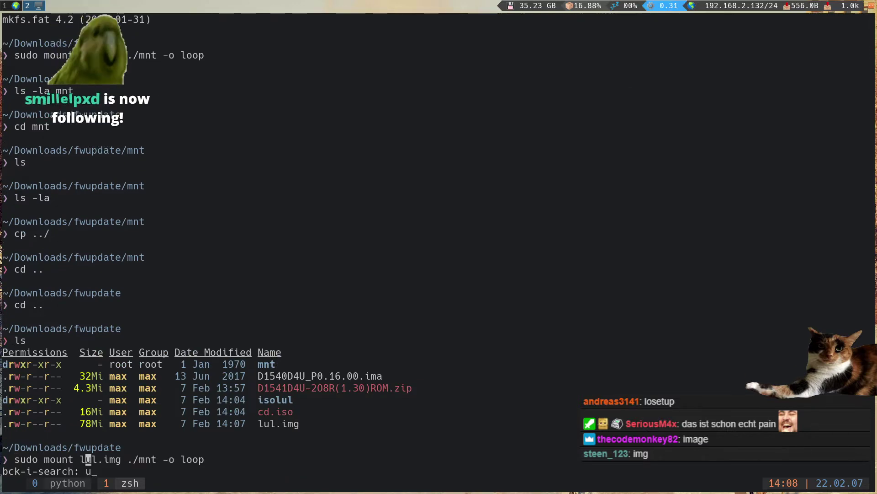
type("nz")
key("Return")
type("ls")
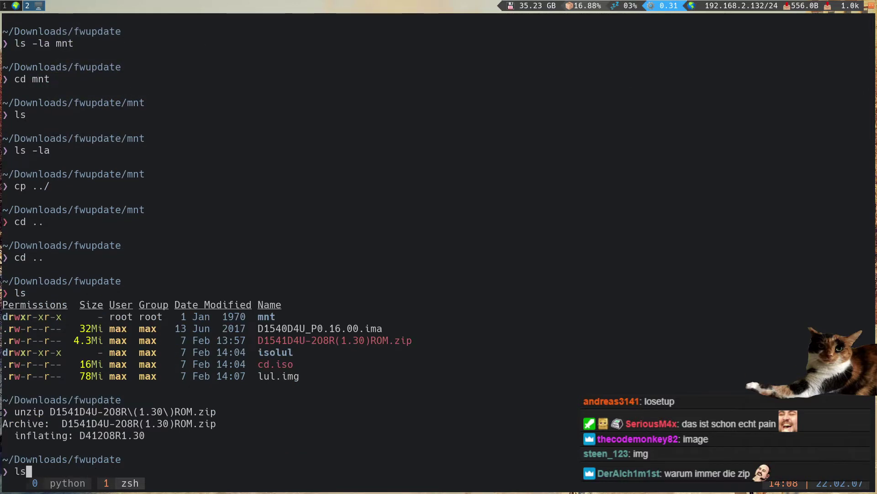
key("Return")
- Copy D41208R1.30 into the mnt folder; the copy is denied
type("cp")
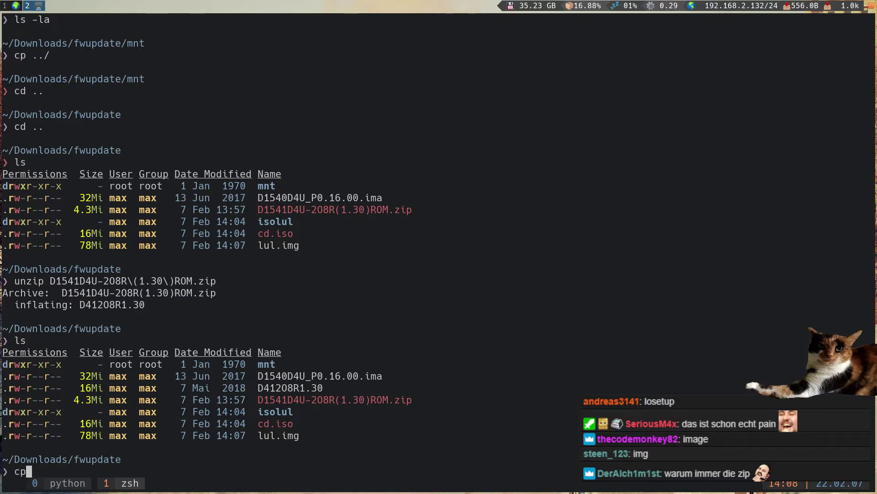
type(" DD$")
key("Tab")
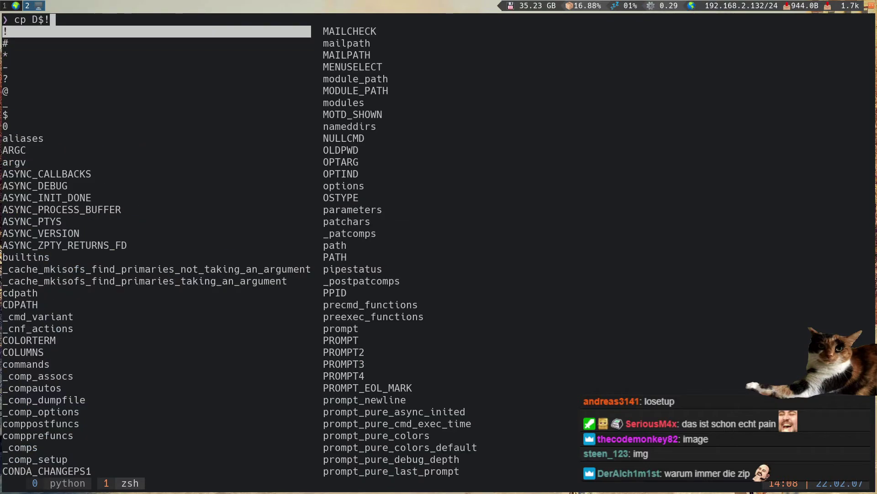
key("BackSpace")
key("BackSpace")
type("41")
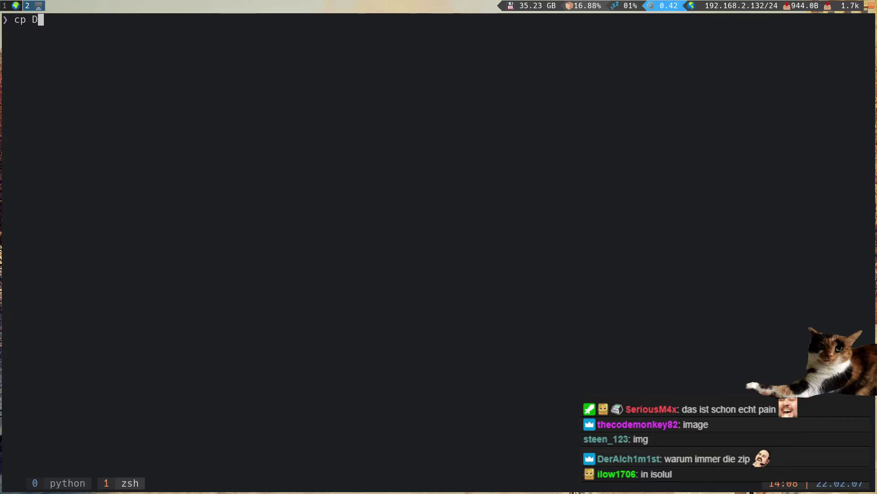
key("Tab")
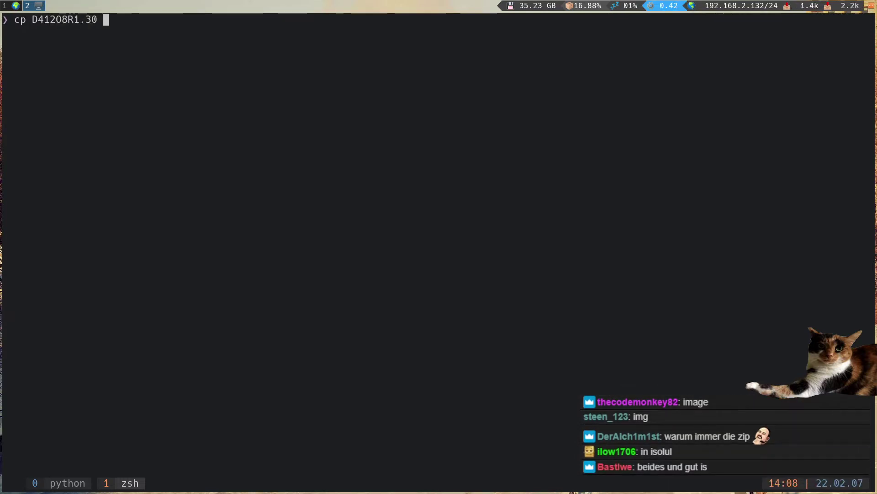
key("Tab")
key("Tab")
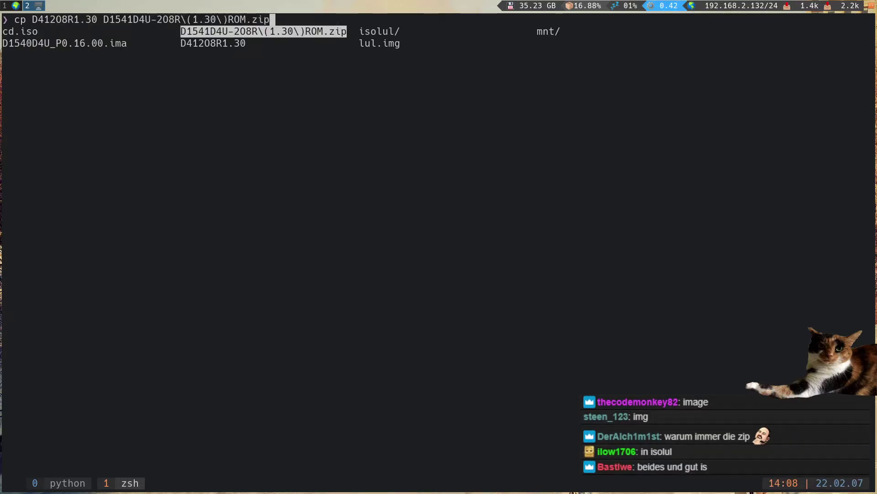
key("Tab")
key("Tab")
key("Return")
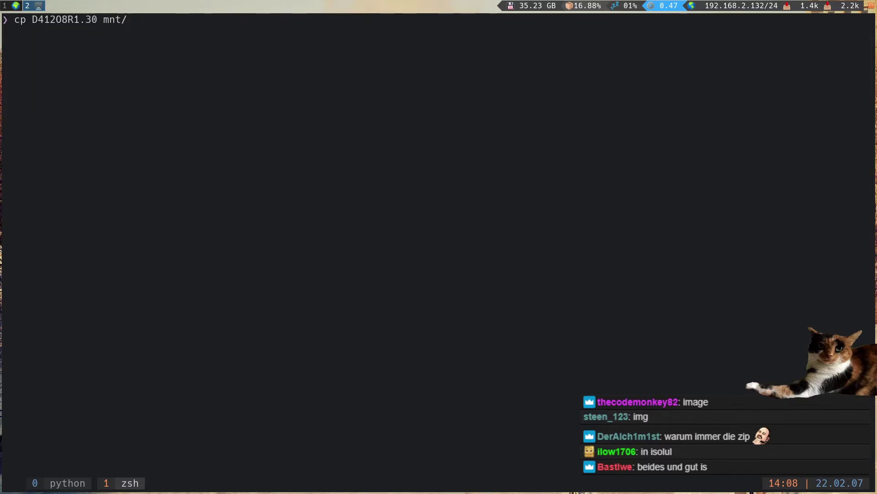
key("Return")
- Unmount the image from ./mnt with sudo umount and list the folder
type("cd")
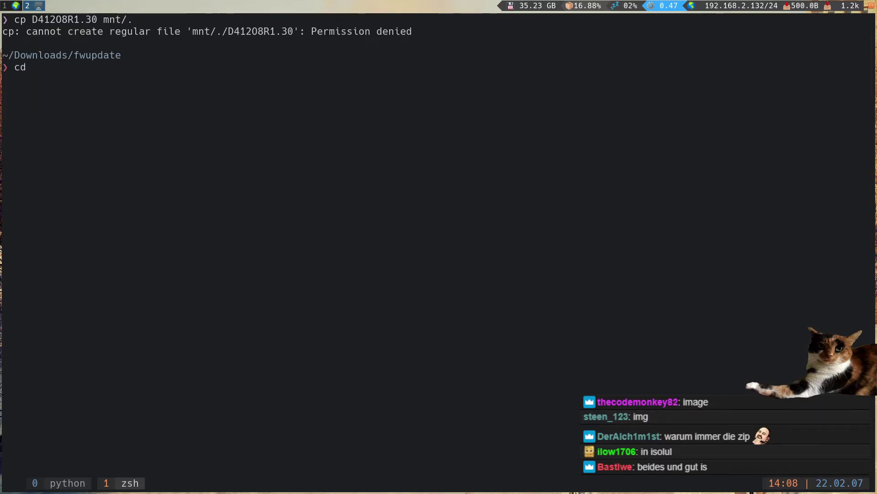
key("Return")
key("Return")
key("Return")
key("Return")
key("Return")
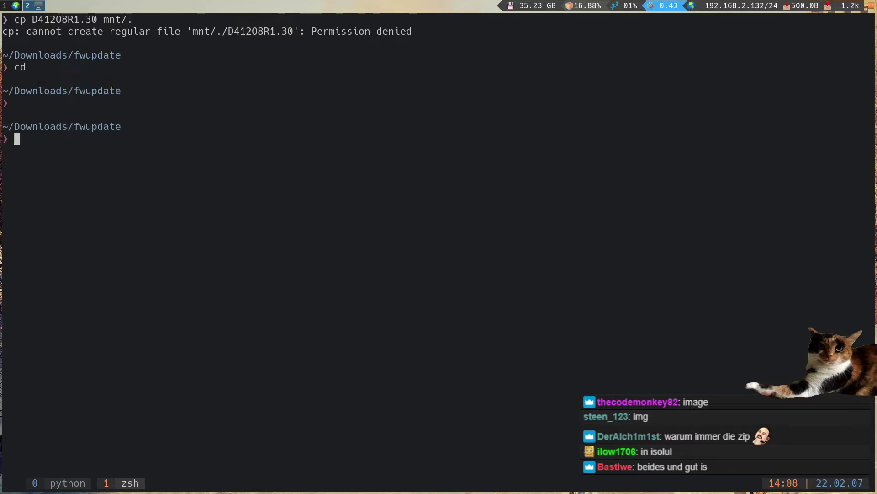
key("Return")
key("Return")
key("Return")
key("Return")
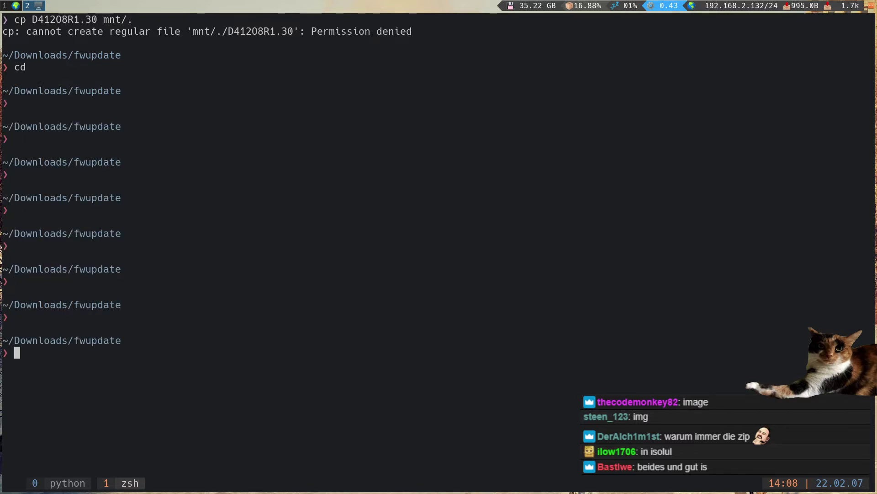
type("sudo um")
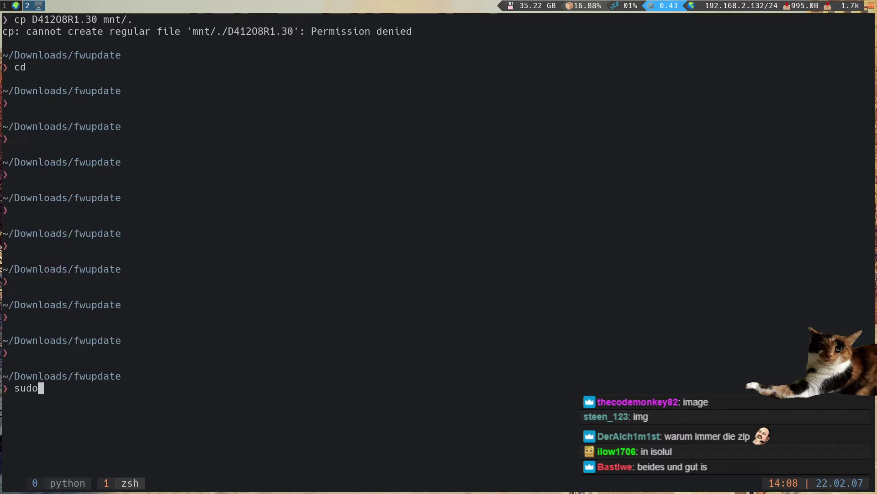
key("Tab")
key("Tab")
key("BackSpace")
key("BackSpace")
key("BackSpace")
key("BackSpace")
key("BackSpace")
key("BackSpace")
key("BackSpace")
key("BackSpace")
key("BackSpace")
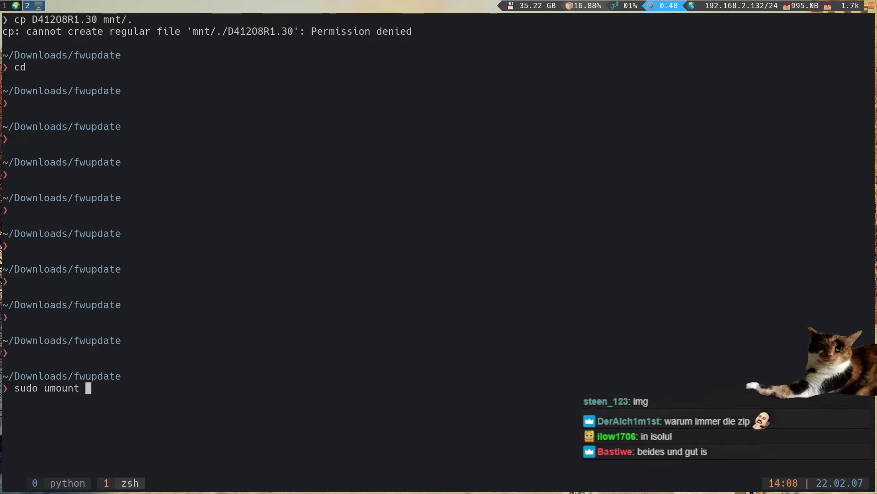
type("m")
key("BackSpace")
type("./mnt")
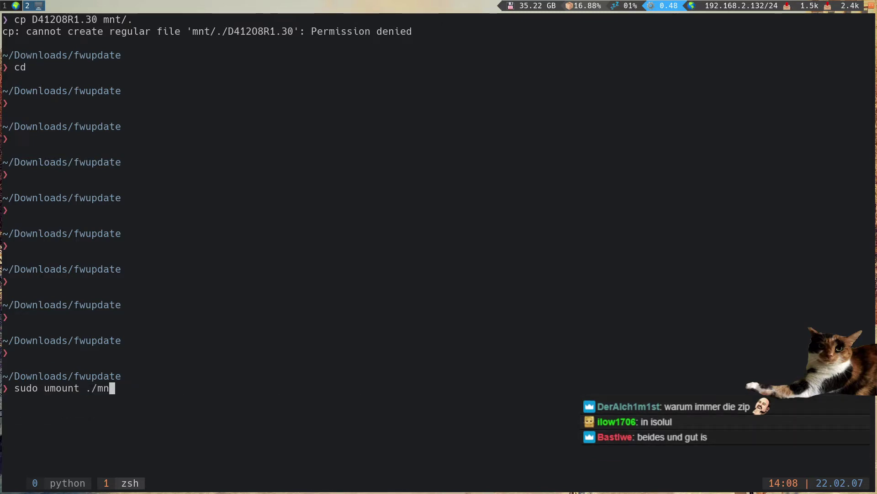
key("Return")
key("Return")
key("Return")
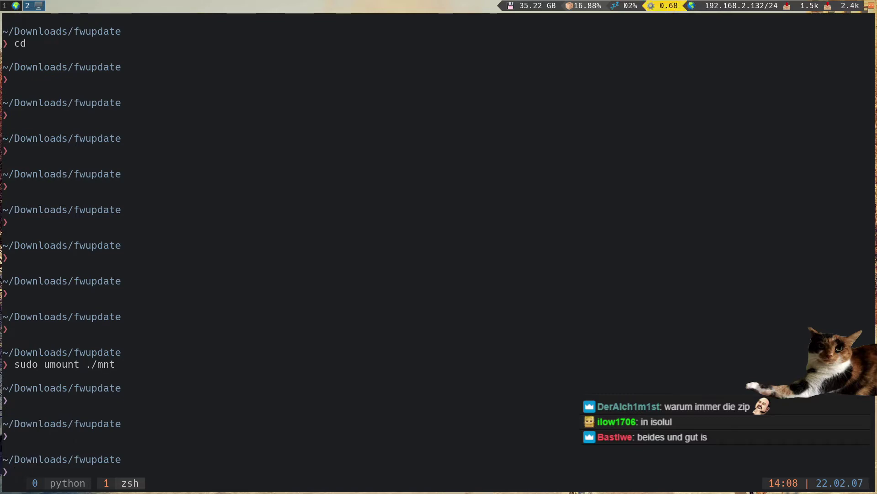
type("ls -la")
key("Return")
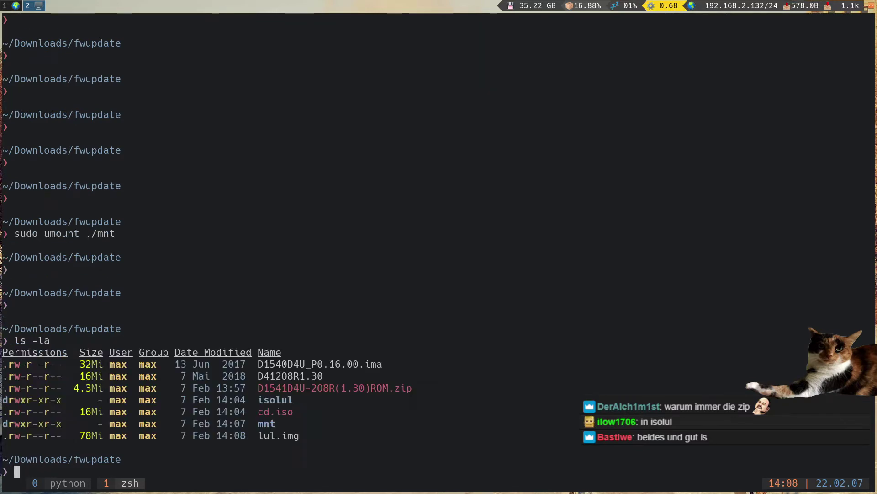
- Recall 'sudo mount lul.img ./mnt -o loop' from the command history
type("cd")
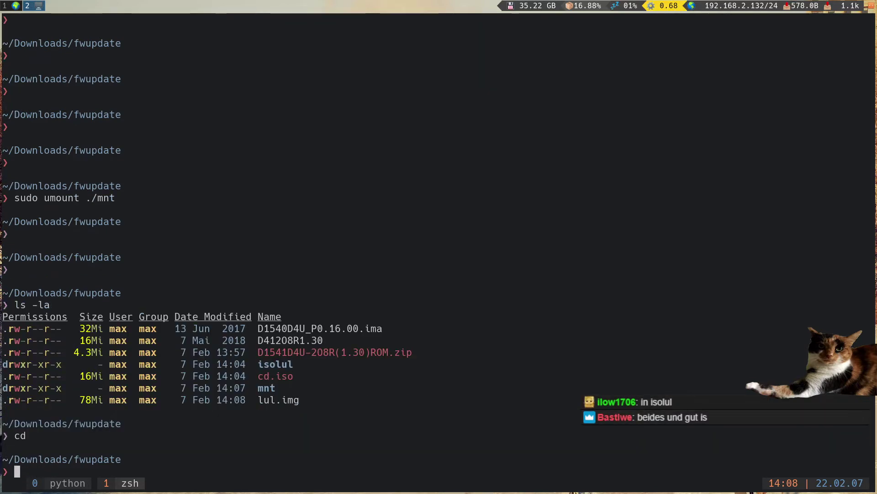
key("Return")
key("ctrl+r")
type("loo")
key("End")
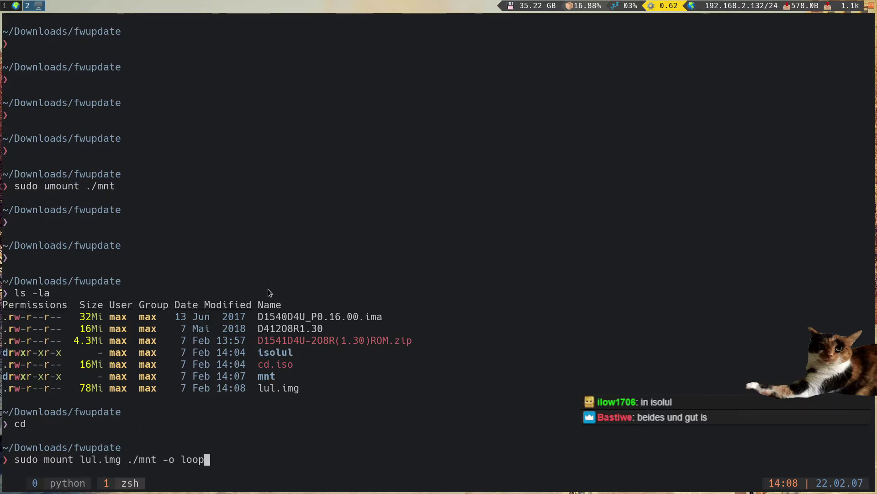
- Search Google for 'linux mount image rw' in a new browser tab
key("super+2")
key("ctrl+t")
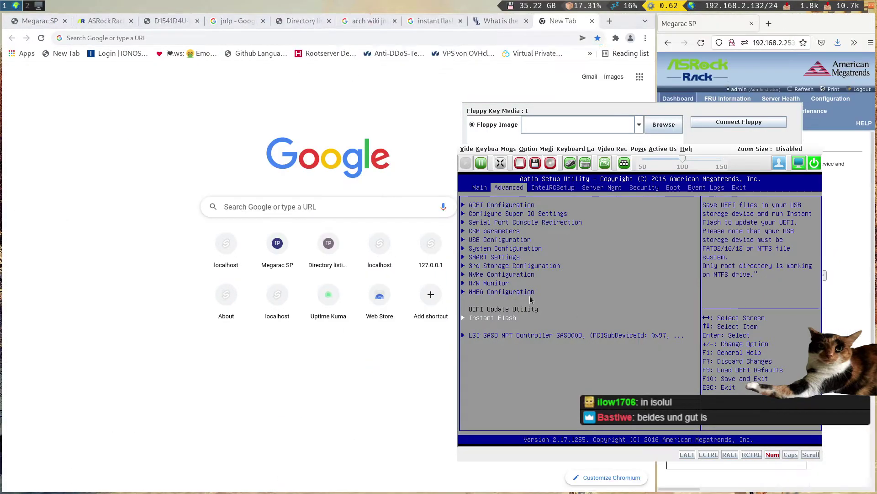
type("linux mo")
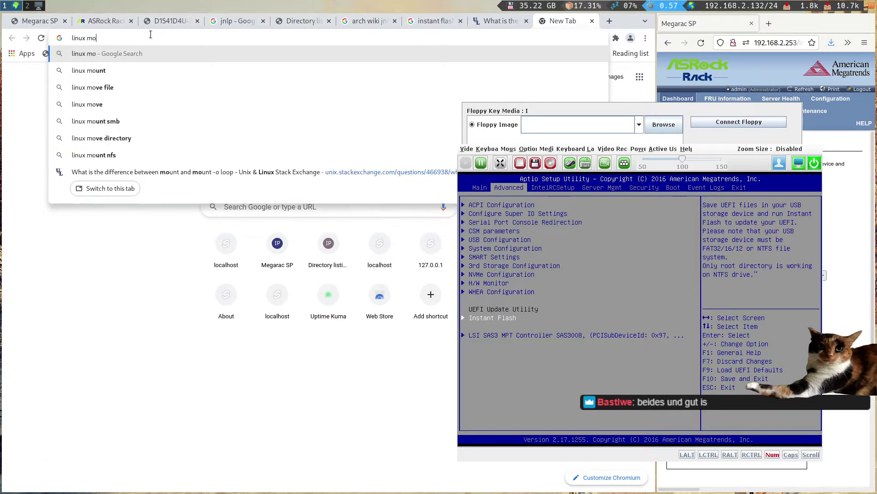
type("unt image rw")
key("Return")
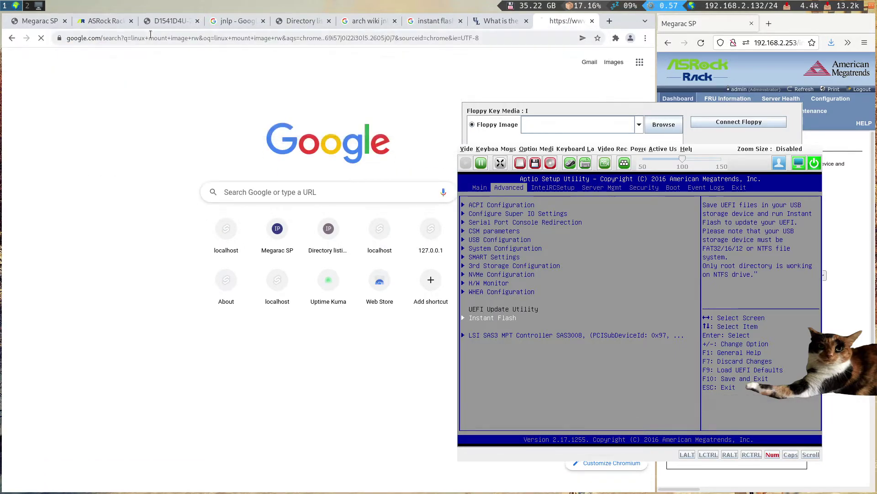
- Mount lul.img onto mnt with '-o loop,rw' and list the empty mnt folder
key("super+2")
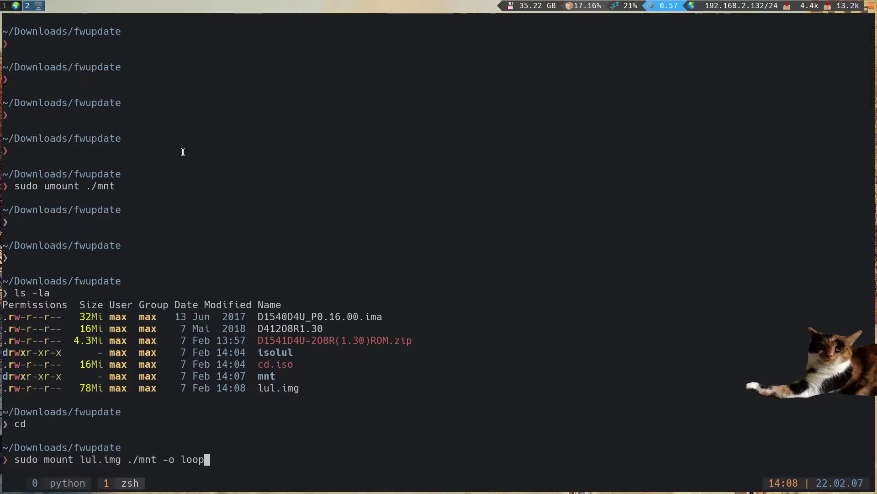
type(",rw")
key("Return")
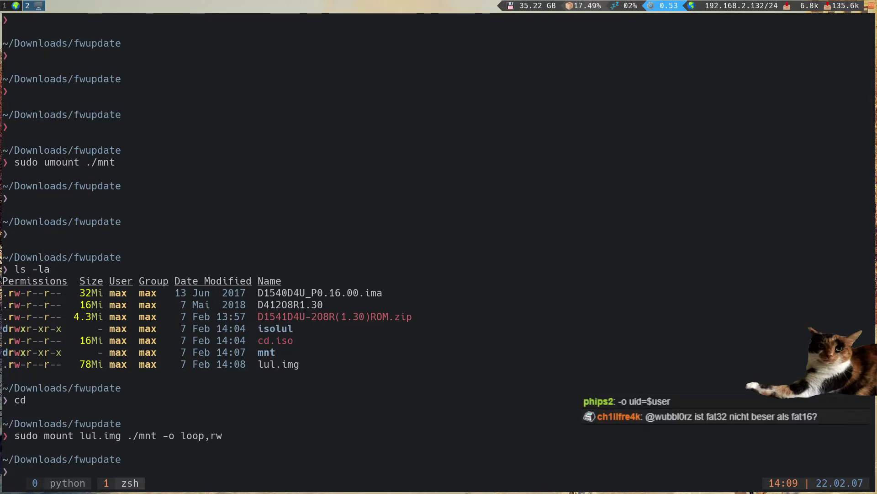
type("cd mnt")
key("Return")
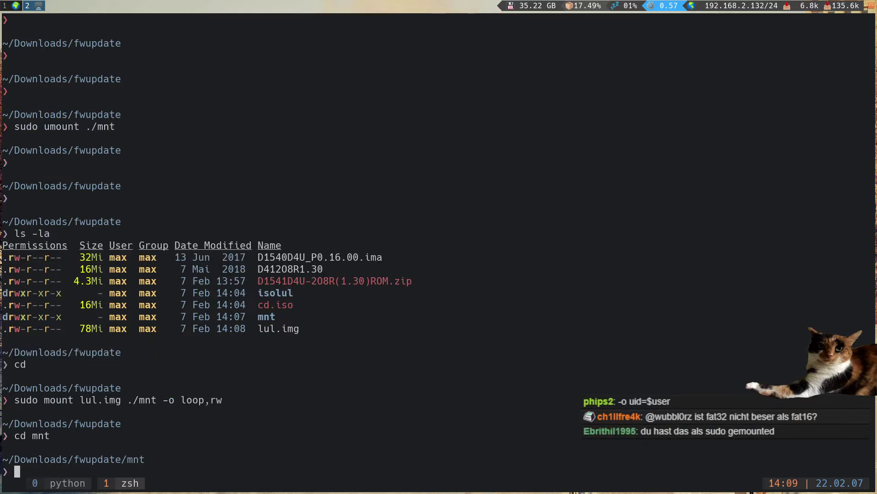
type("ls")
key("Return")
- Test writing by creating file 1 with sudo touch, confirming it, then deleting it
type("touch 1")
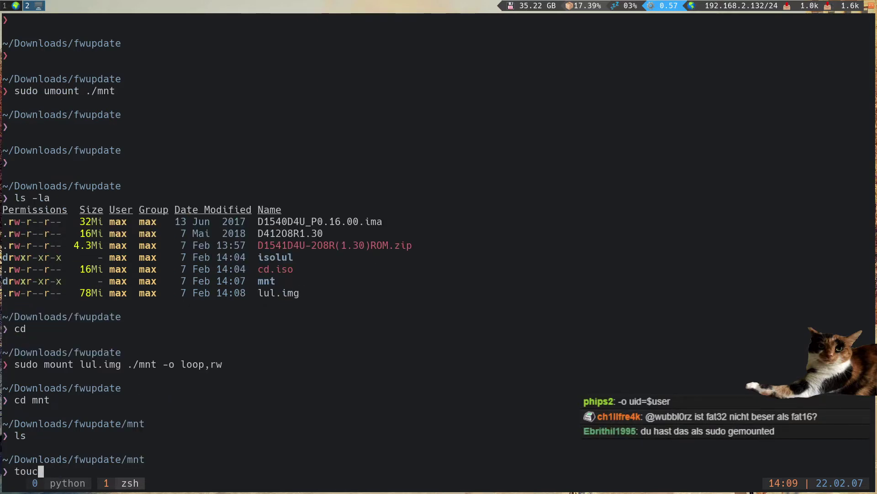
key("Return")
key("Up")
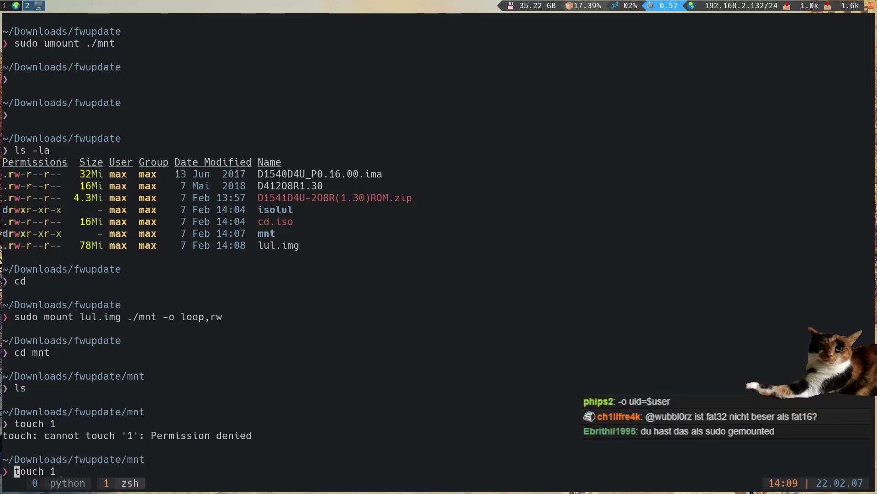
key("Home")
type("sudo")
key("Return")
type("ls")
key("Return")
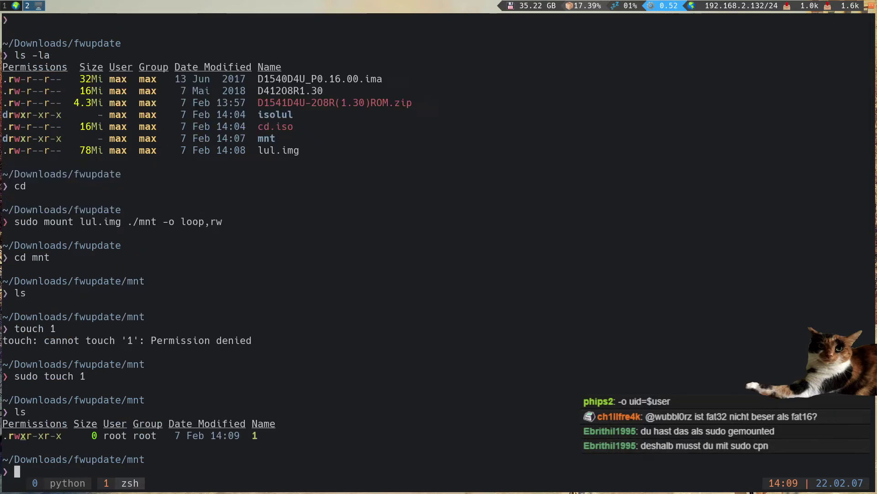
type("sudo rm 1")
key("Return")
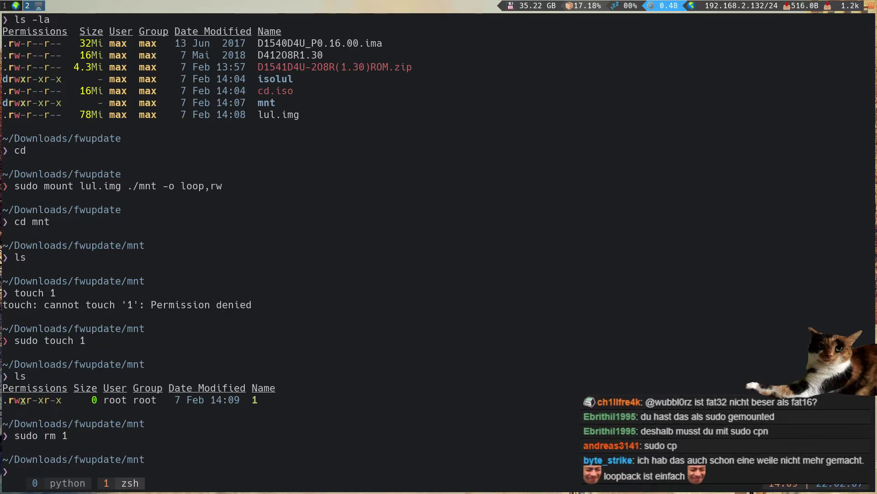
- Copy D41208R1.30 into the image with 'sudo cp ../D41208R1.30 .' and verify it's there
type("cp ../")
key("Tab")
key("Tab")
key("Tab")
key("Tab")
key("Tab")
key("Return")
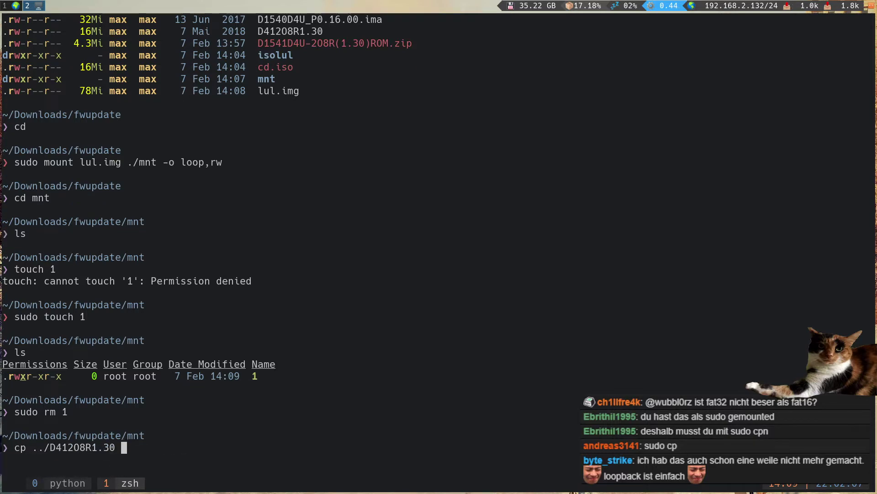
type(".")
key("ctrl+a")
type("sudo")
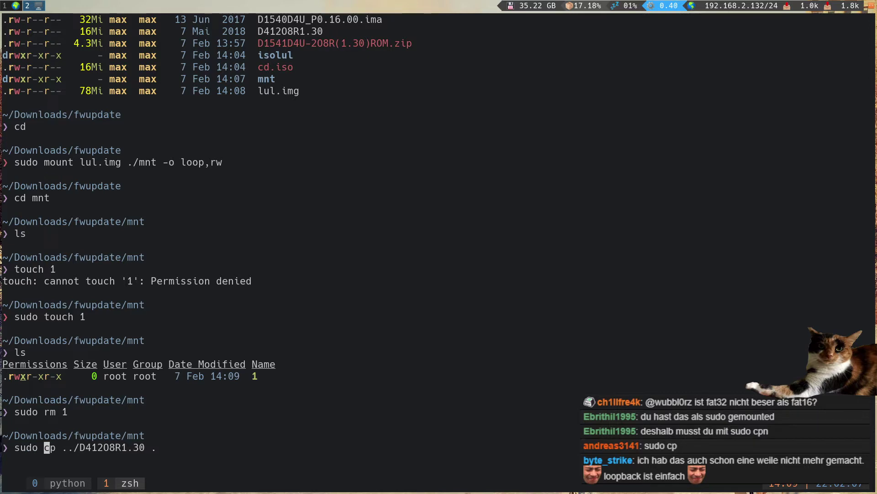
key("Return")
type("ls -la")
key("Return")
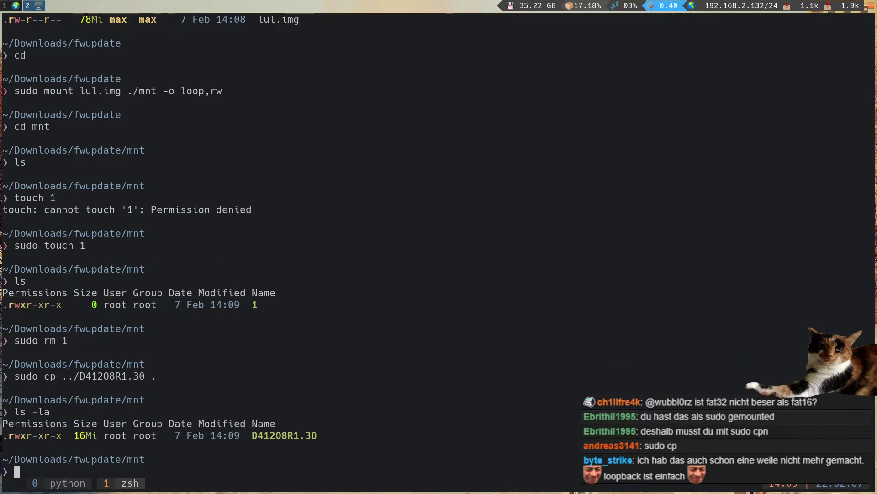
- Return to the fwupdate folder, unmount ./mnt, and list the folder in detail
type("cd .")
key("Return")
type("cd ..")
key("Return")
key("ctrl+r")
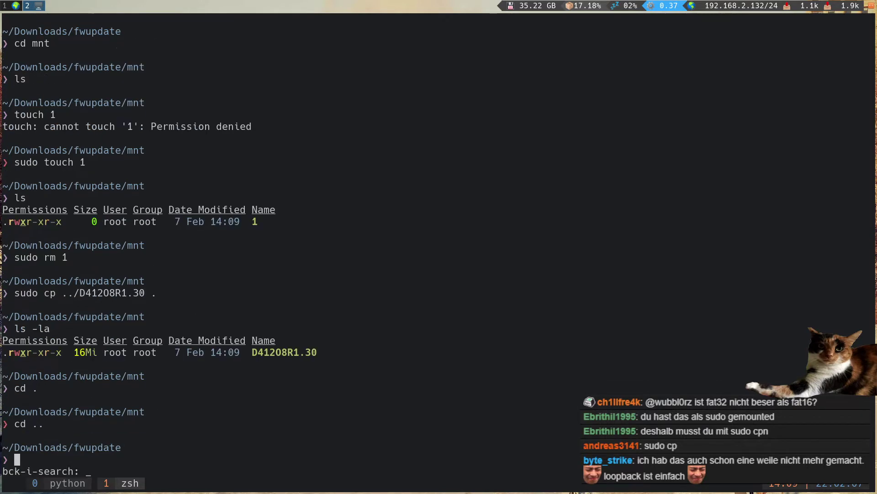
type("umo")
key("Return")
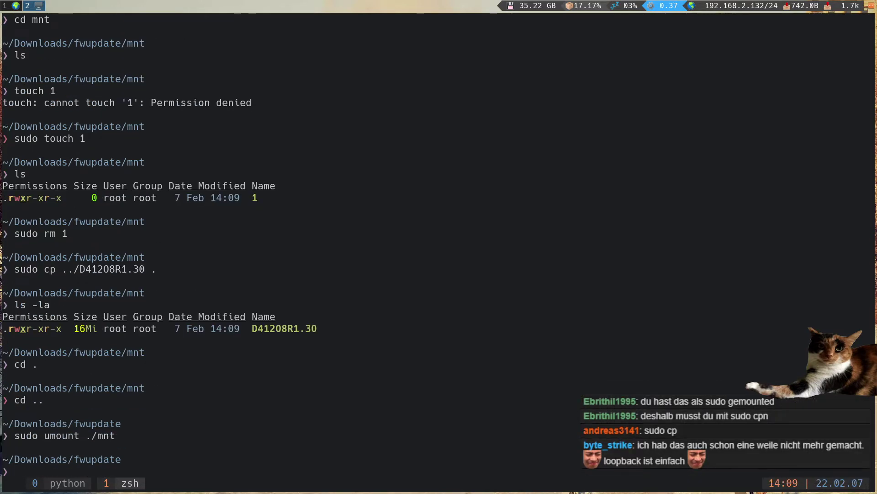
type("ls -la")
key("Return")
key("Return")
key("Return")
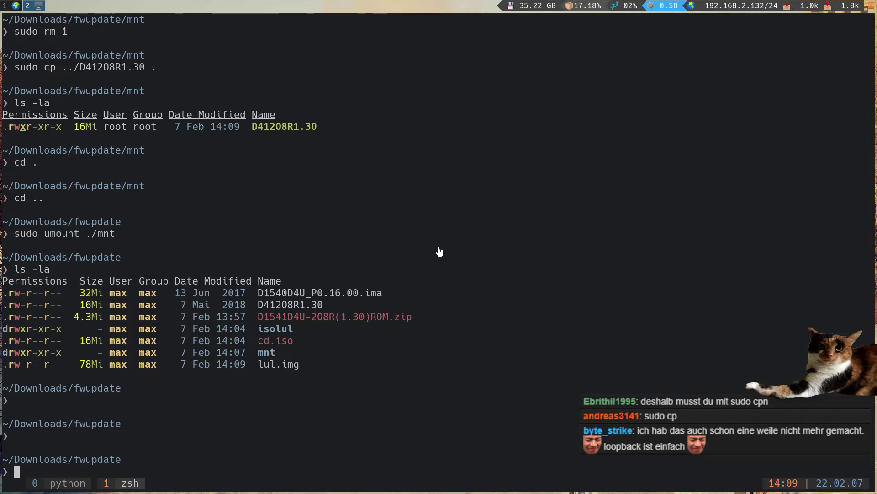
- Open lul.img in xarchiver, then stop it with Ctrl+C
type("xarchiver ")
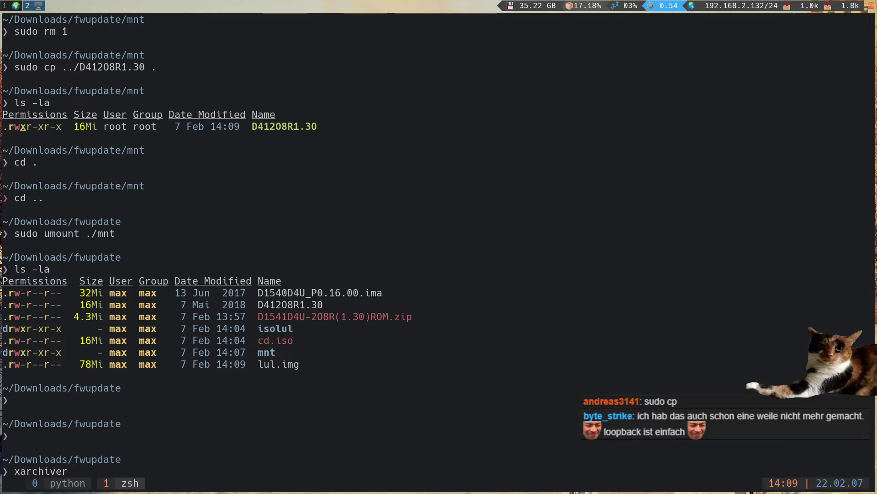
type("lul.img")
key("Return")
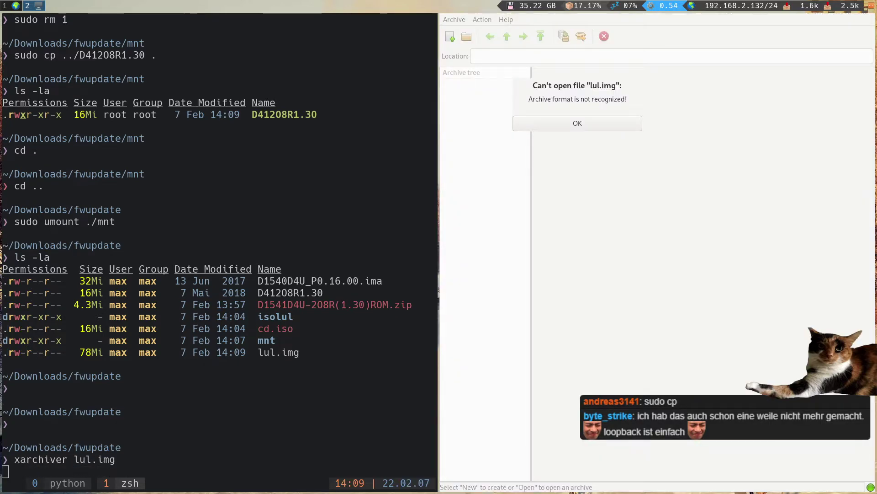
key("ctrl+c")
key("Return")
key("Return")
key("Return")
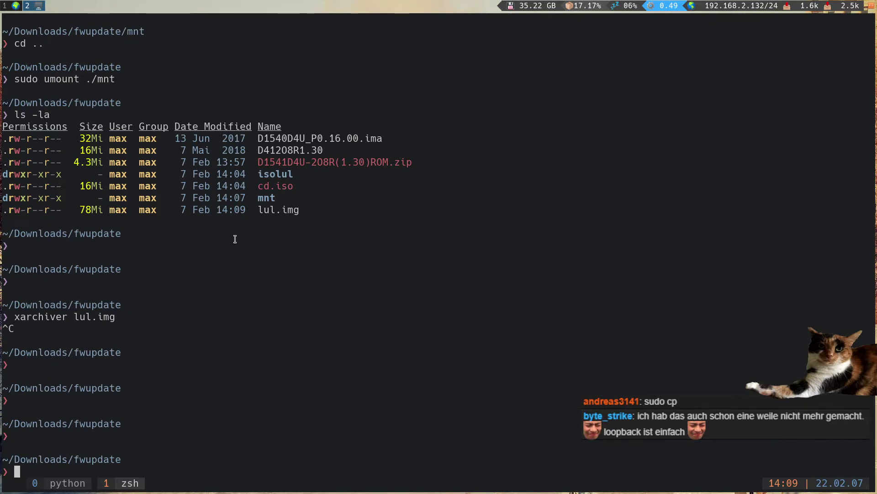
key("super+1")
- Select lul.img as the Hard disk/USB image in Virtual Media and connect it
left_click_drag(552, 219, 169, 230)
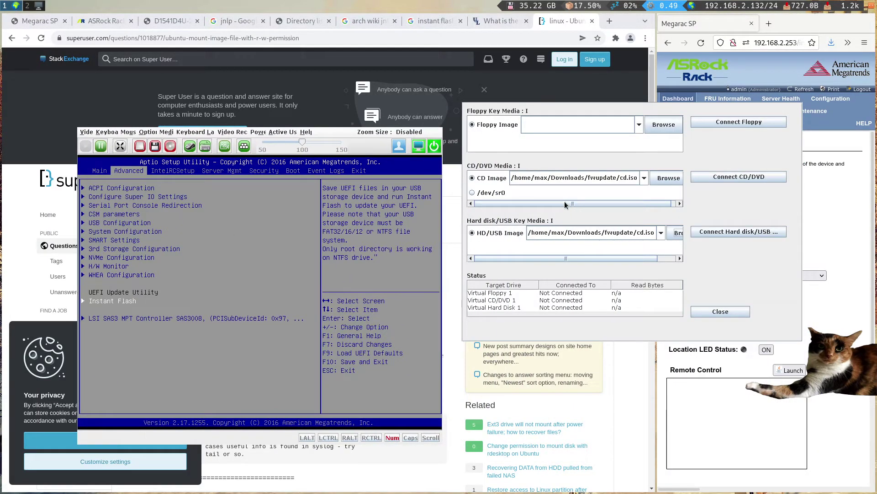
mouse_move(581, 207)
left_mouse_down()
mouse_move(539, 206)
mouse_move(573, 209)
left_mouse_up()
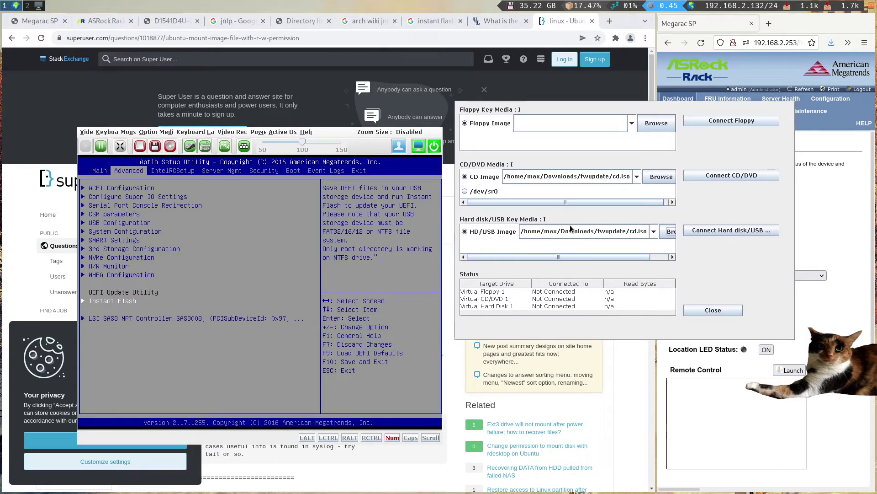
left_click(668, 231)
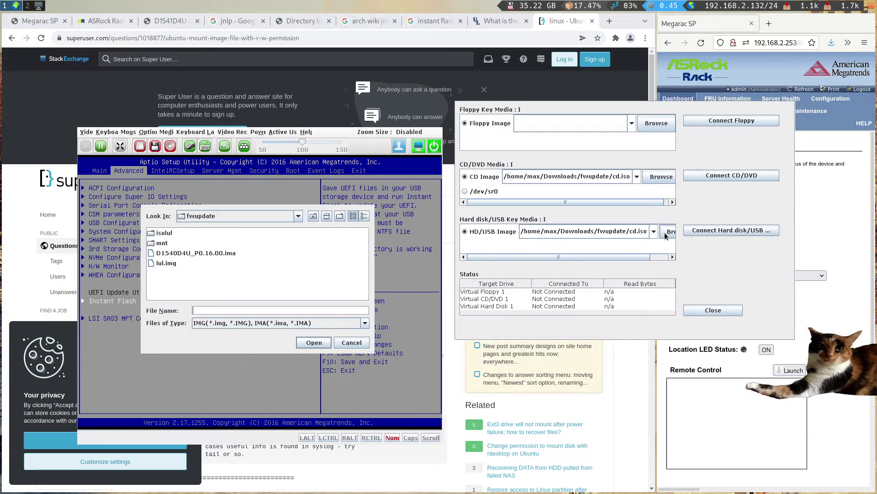
double_click(171, 264)
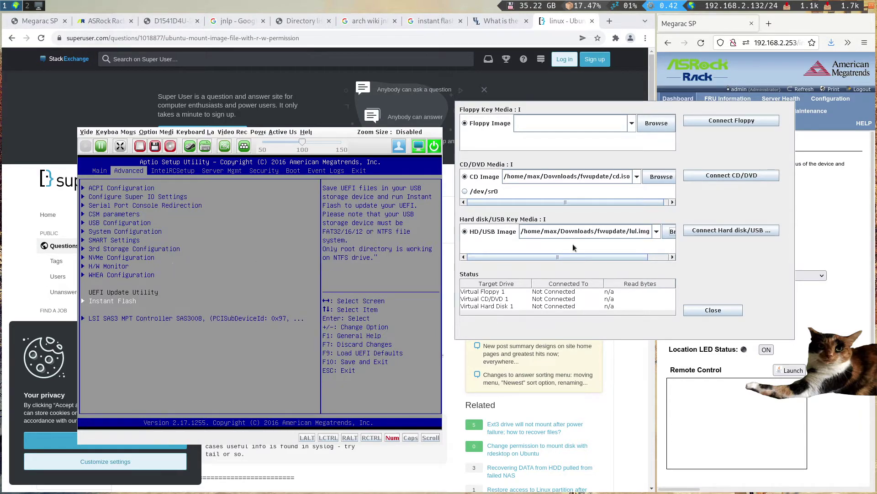
left_click(723, 235)
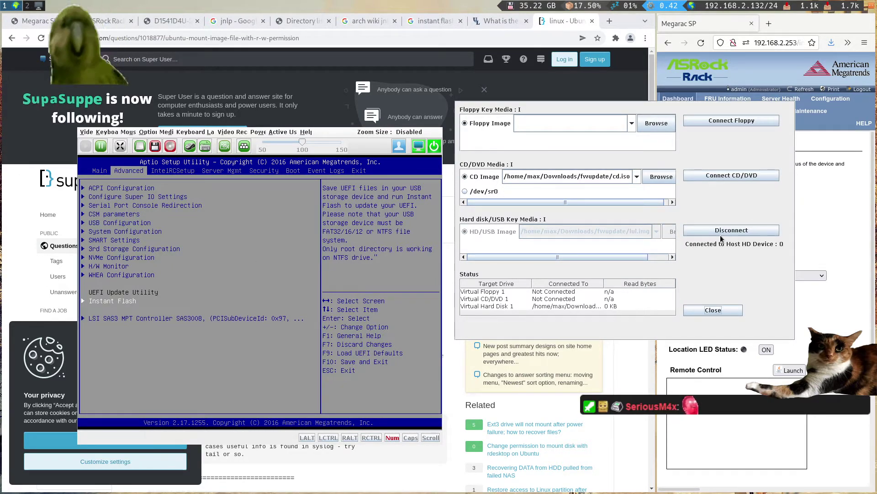
- Rerun Instant Flash twice, dismiss its no-image-detected message, and shift the console right to reveal the Super User page
key("Return")
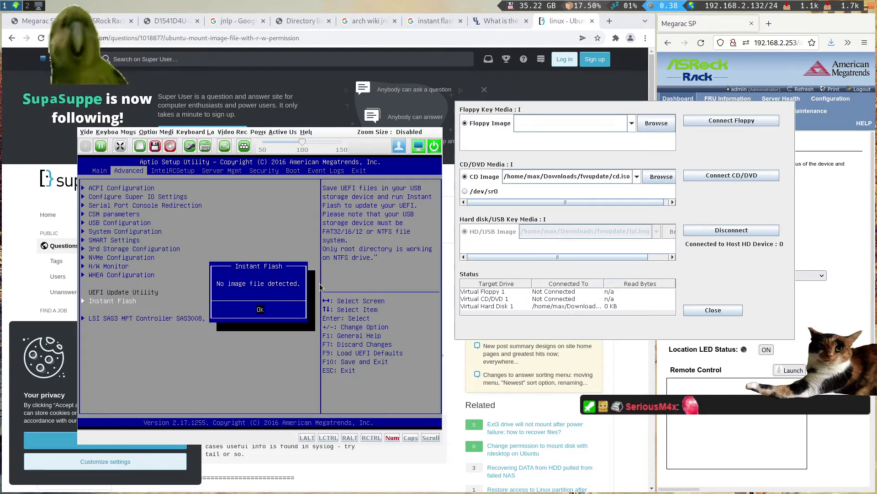
key("Return")
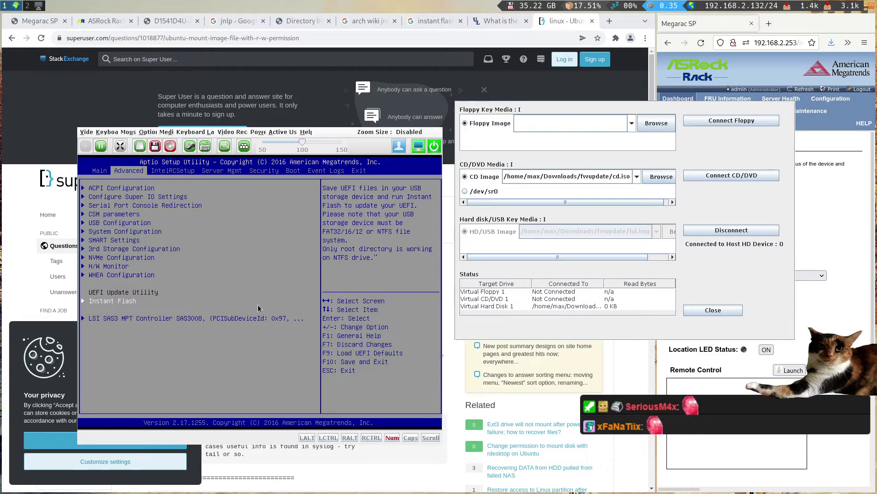
key("Return")
key("Return")
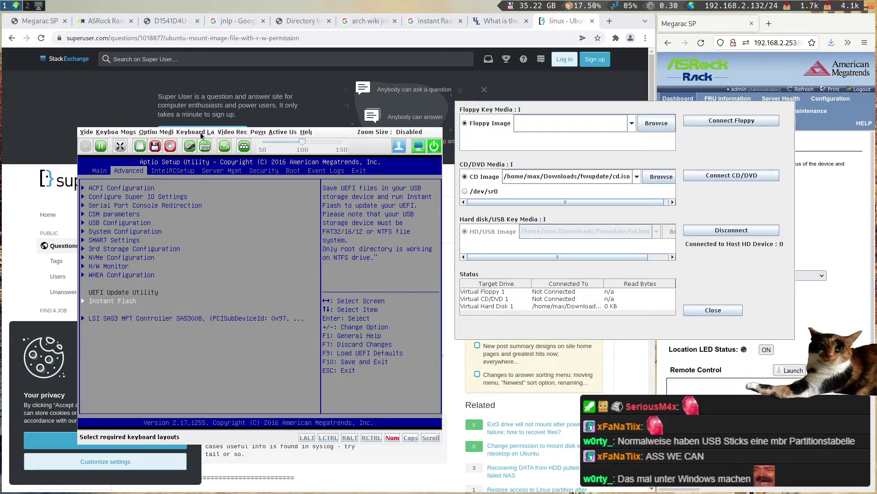
left_click_drag(214, 222, 478, 214)
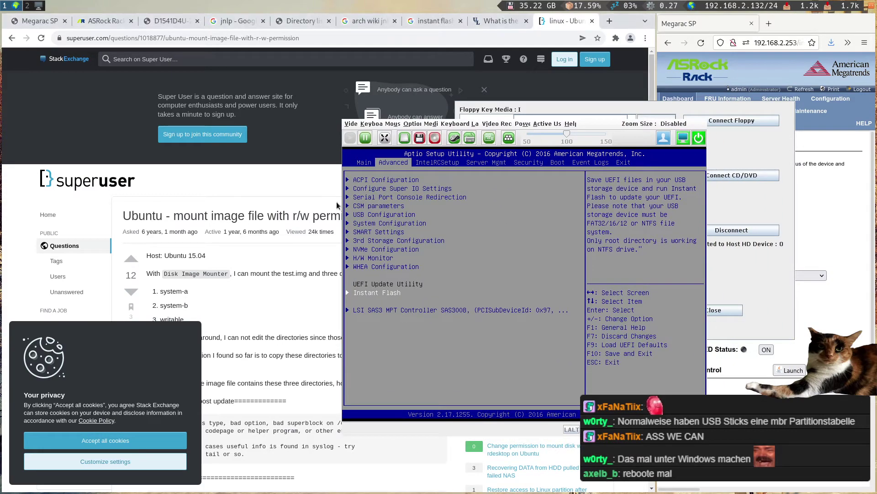
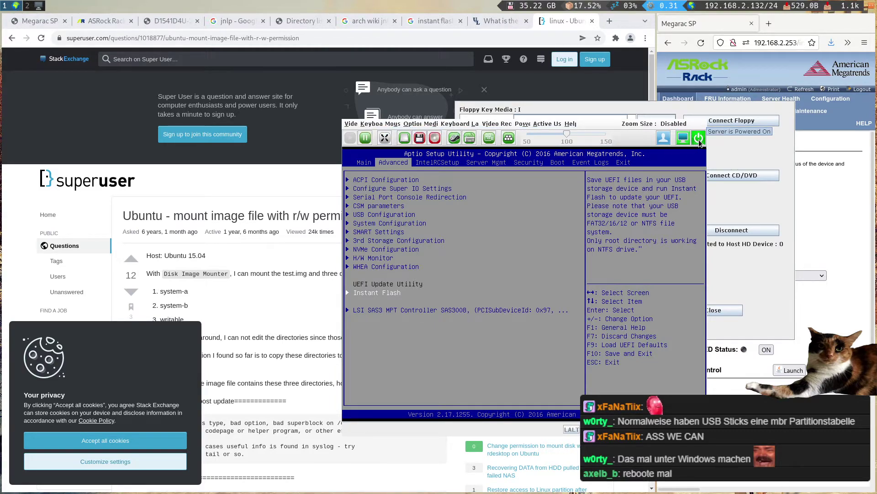
- Power-cycle the remote server from the Power menu, confirm, and acknowledge the success message
left_click(522, 123)
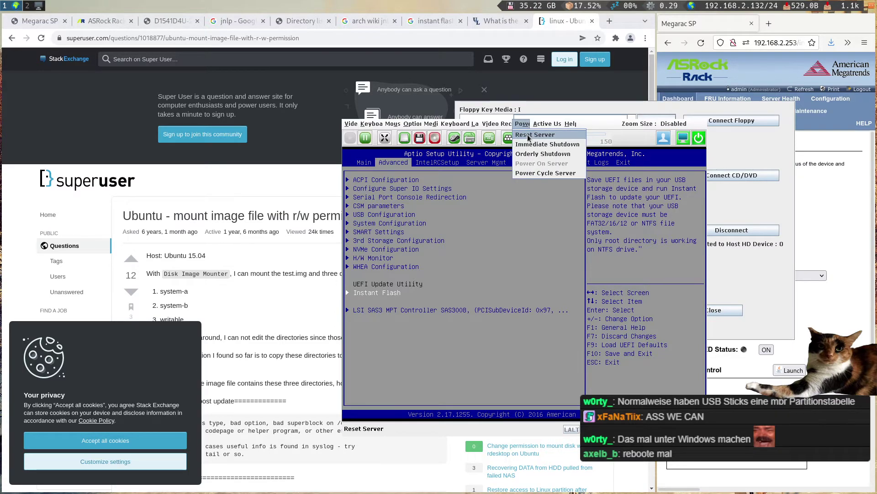
left_click(535, 174)
left_click(511, 281)
left_click(525, 279)
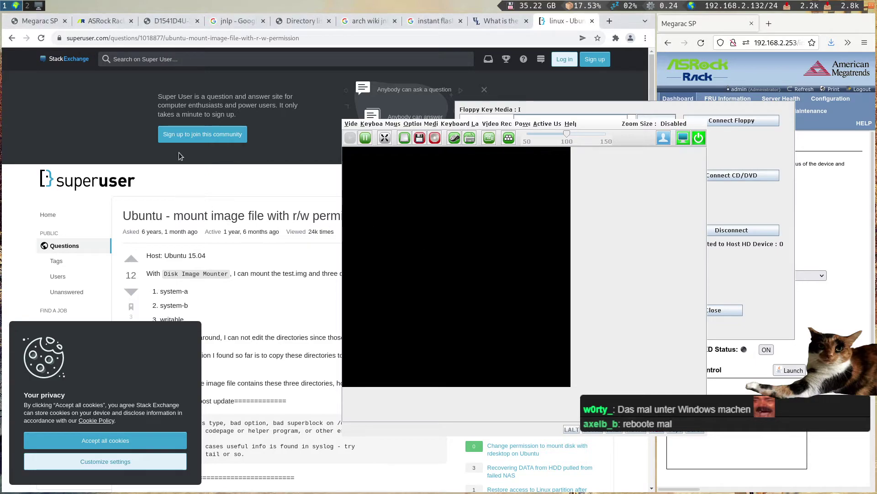
left_click(46, 21)
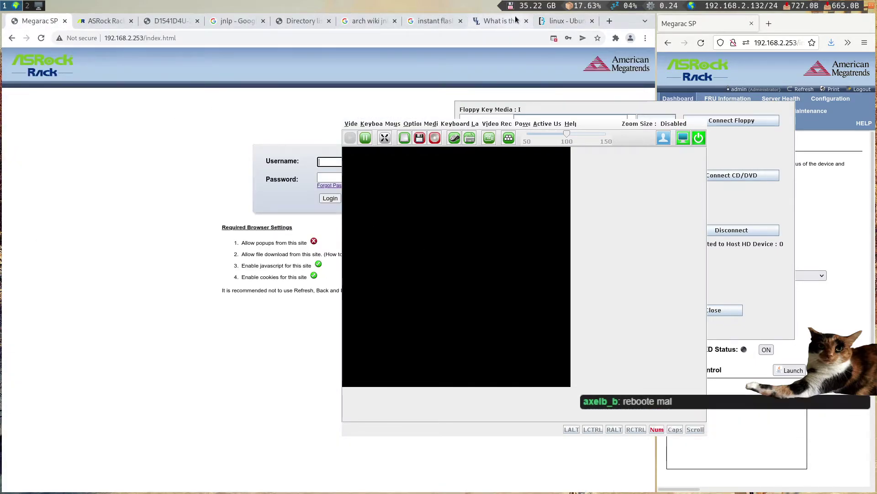
- Review the open research tabs and close the ones no longer needed
left_click(501, 21)
left_click(171, 17)
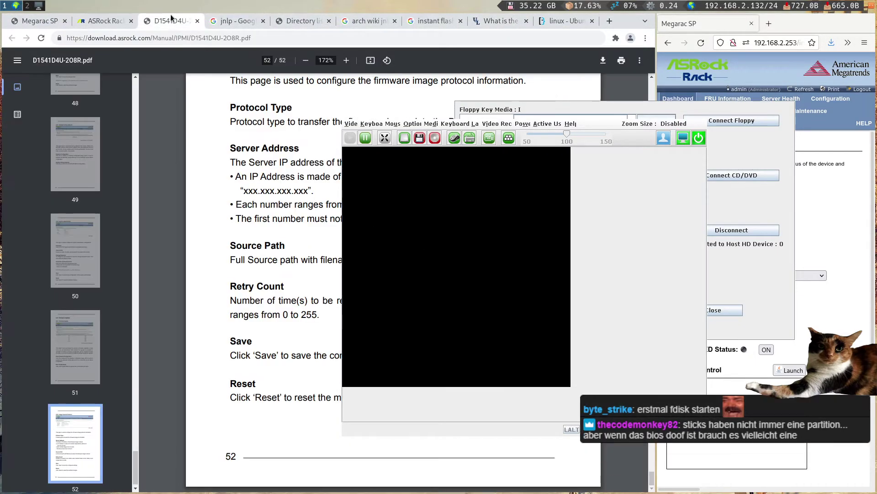
left_click(108, 20)
left_click(543, 23)
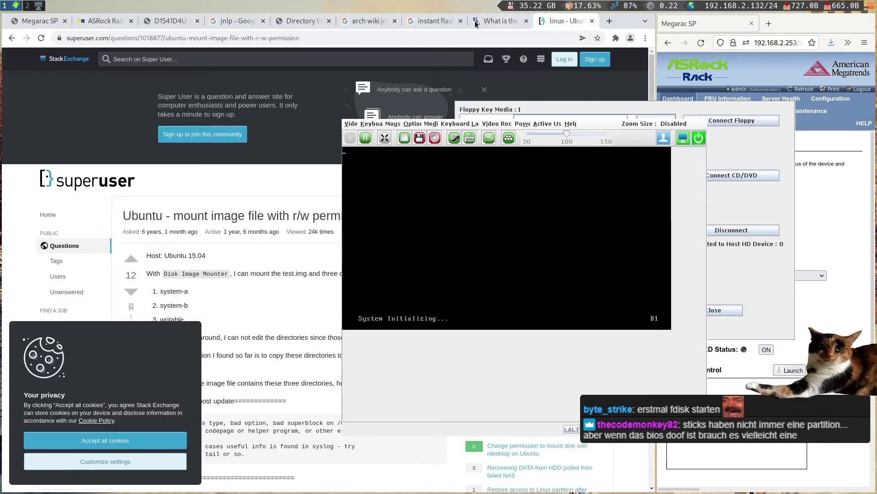
left_click(285, 22)
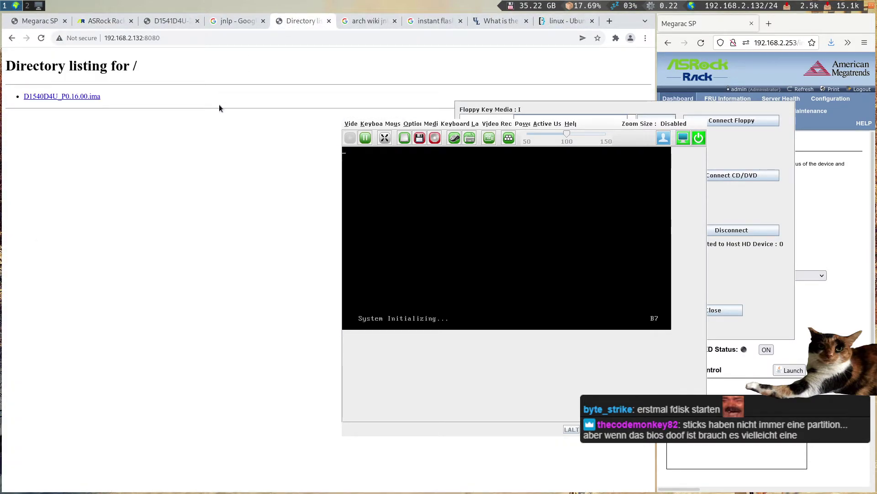
key("ctrl+w")
key("ctrl+w")
key("ctrl+w")
key("ctrl+w")
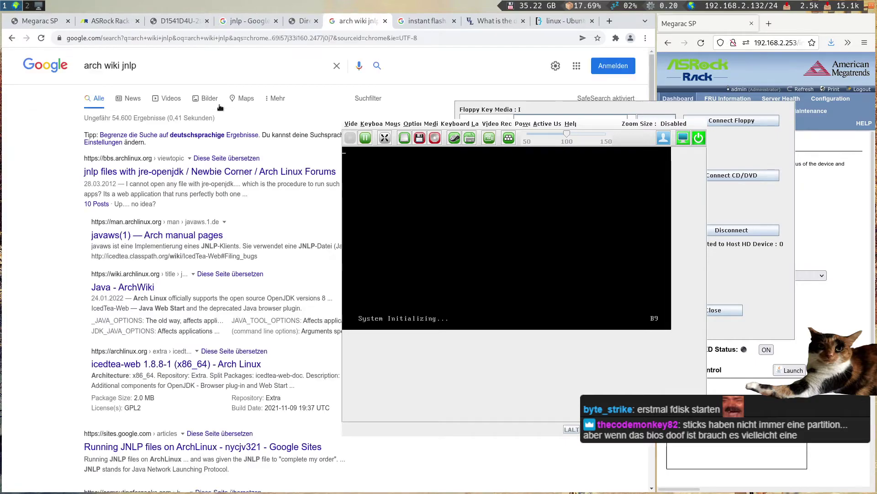
- Search Google for 'asrock rack sfp' and open the D1541D4U-2O8R product page
key("ctrl+t")
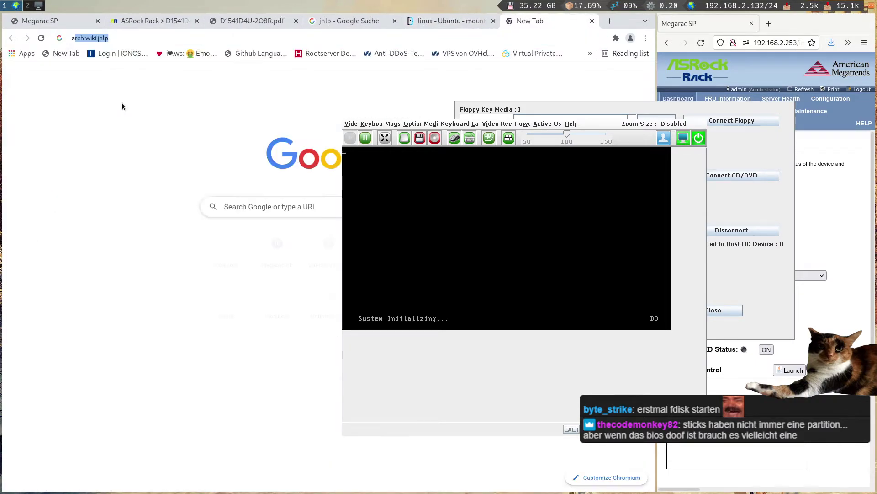
type("asrock")
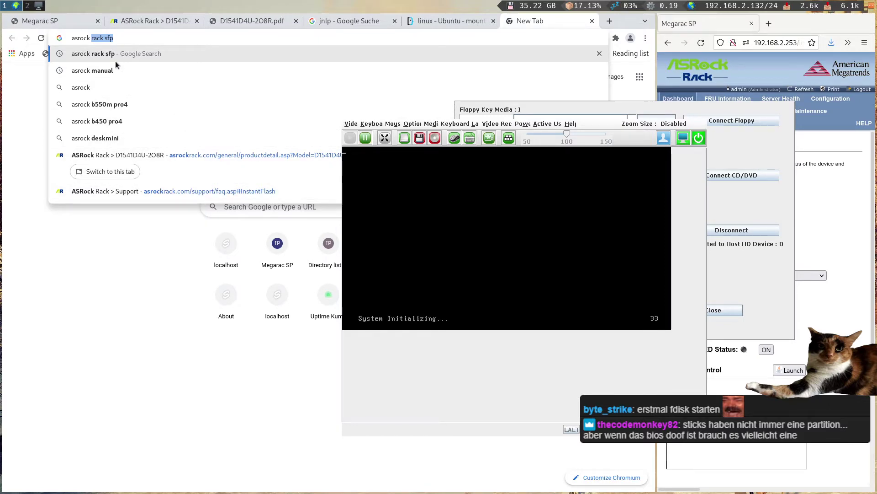
left_click(117, 61)
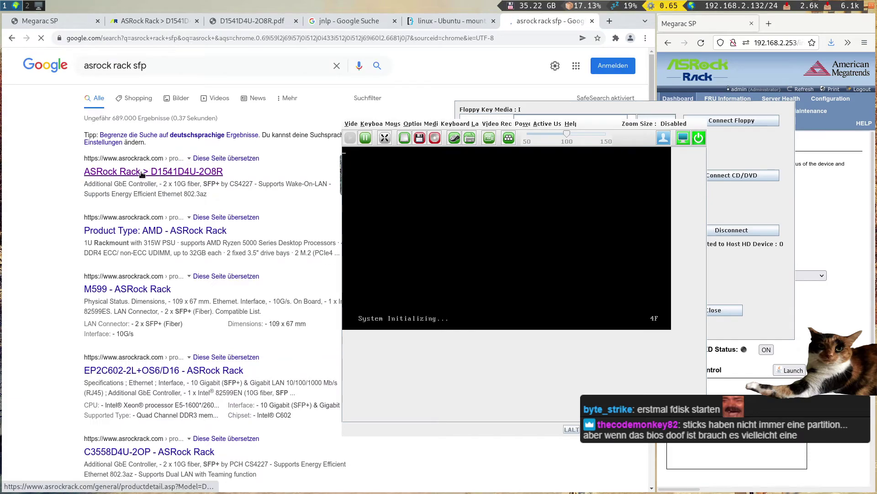
left_click(141, 173)
left_click_drag(484, 266, 629, 297)
- Drag the Virtual Media window to the top-left, clear of the server's POST screen
left_click(559, 147)
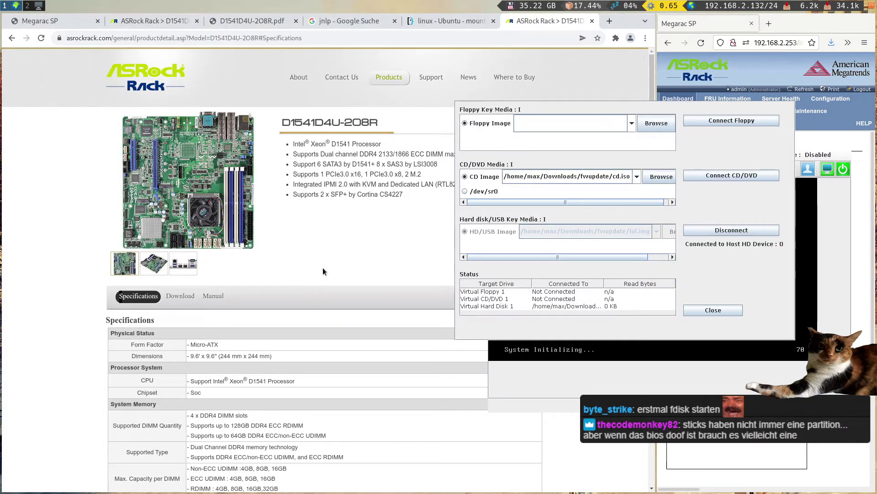
left_click_drag(558, 146, 140, 97)
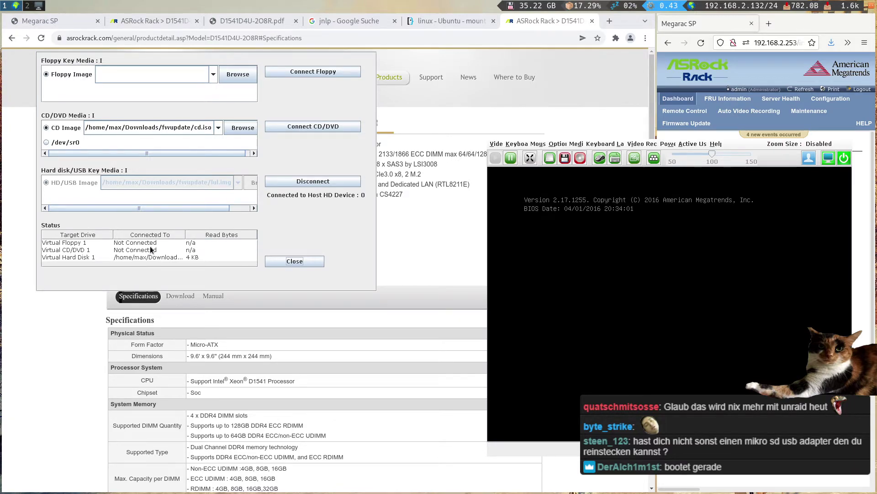
left_click_drag(309, 230, 356, 214)
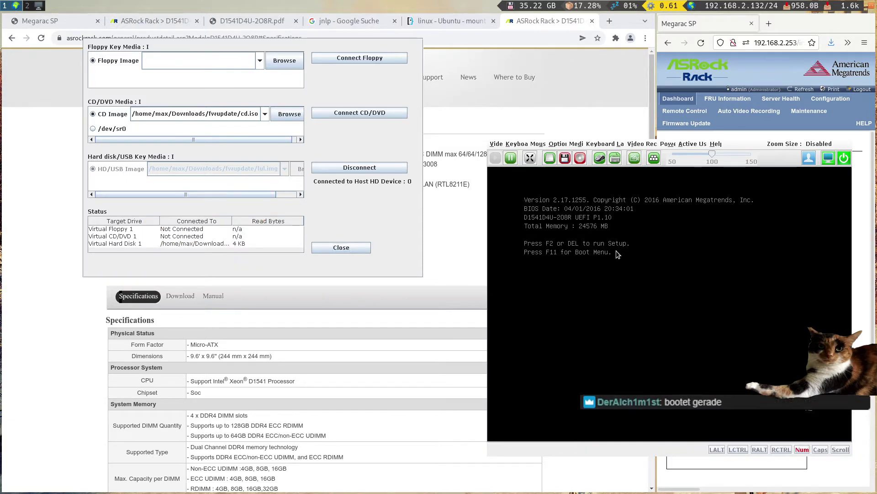
- Enter BIOS setup with DEL, go to Advanced > Instant Flash, and start the firmware flash
key("Delete")
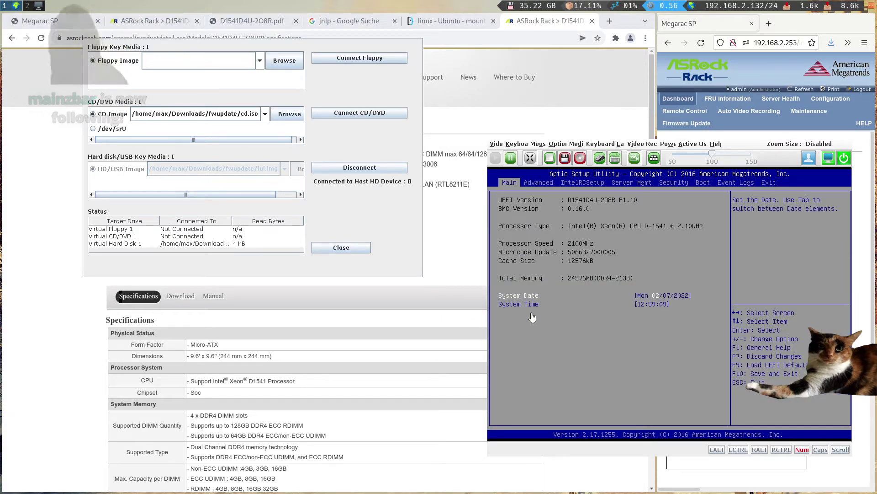
key("Right")
key("Right")
key("Right")
key("Right")
key("Right")
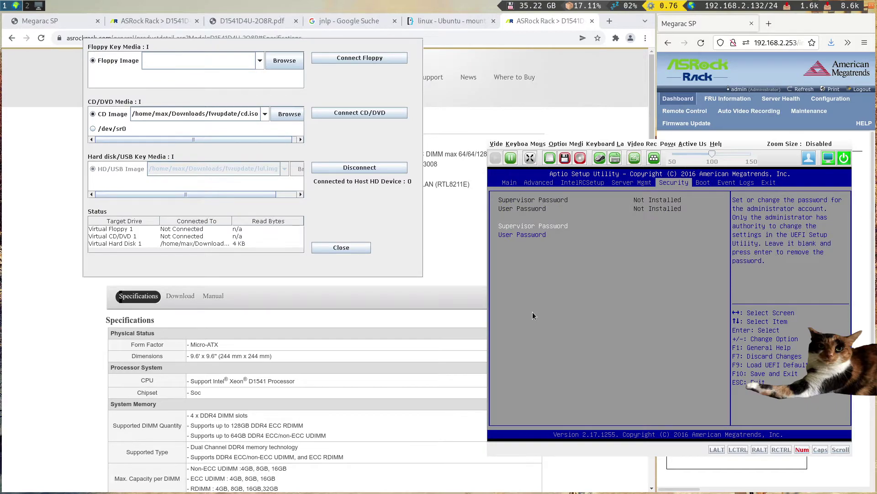
key("Left")
key("Right")
key("Right")
key("Left")
key("Left")
key("Left")
key("Left")
key("Left")
key("Left")
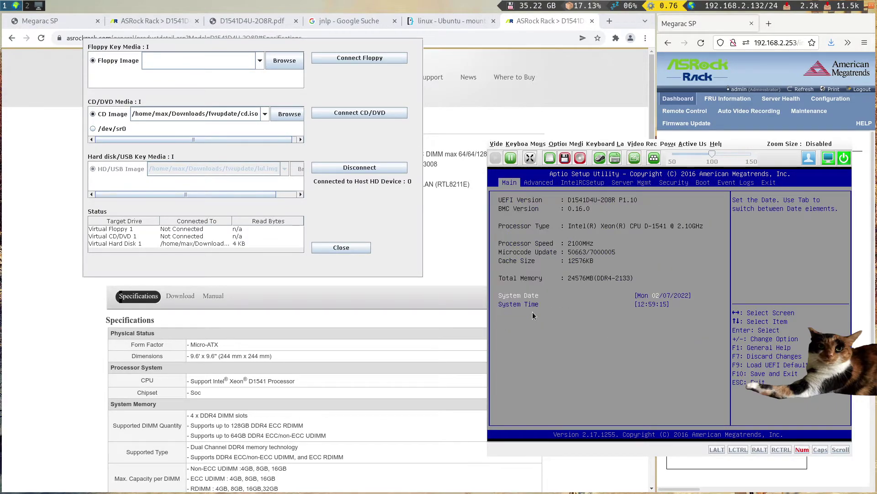
key("Right")
key("Down")
key("Down")
key("Down")
key("Down")
key("Down")
key("Down")
key("Down")
key("Down")
key("Down")
key("Down")
key("Down")
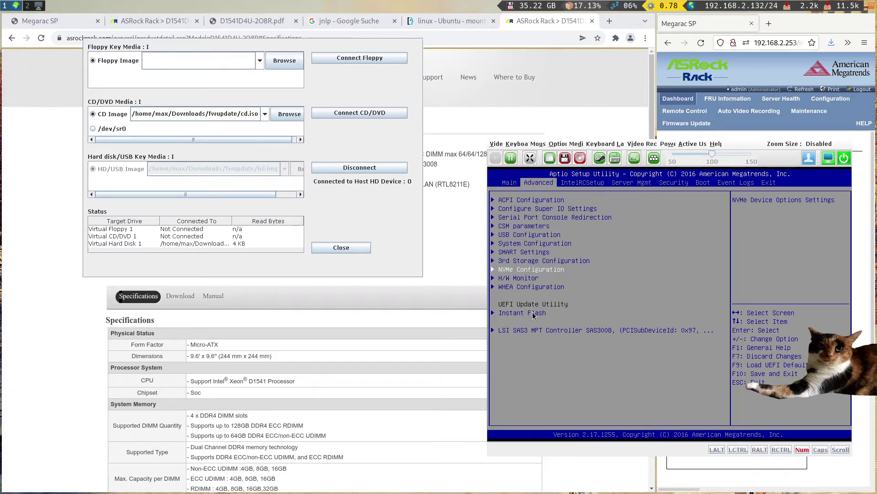
key("Return")
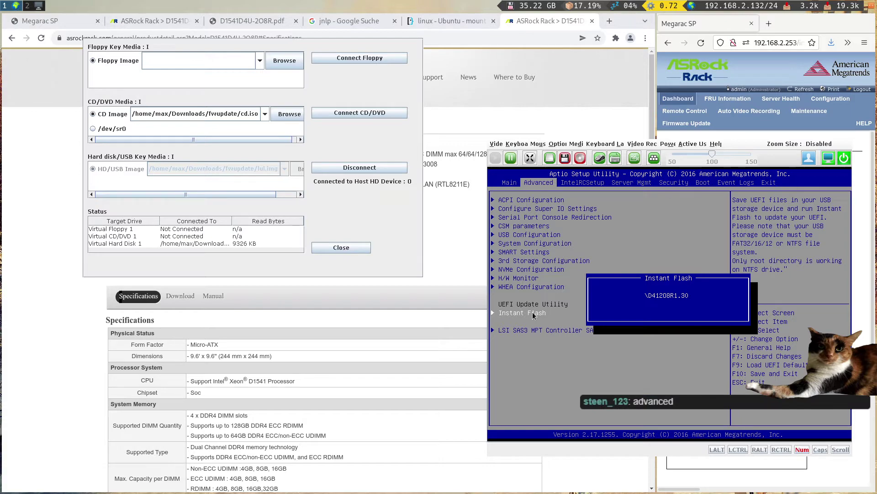
key("Escape")
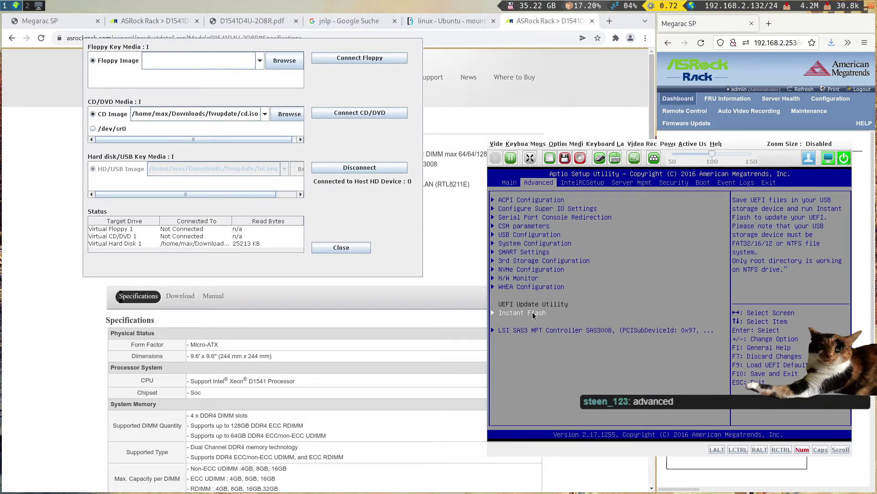
key("Return")
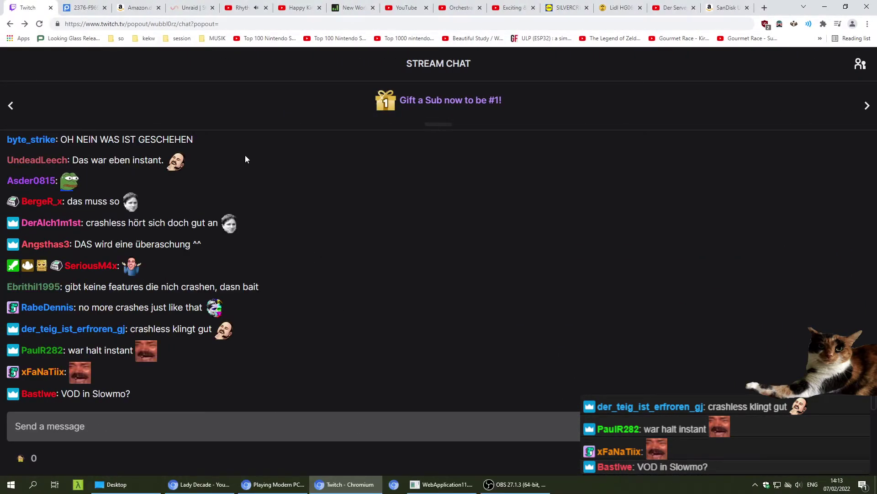
- Open the channel's most recent Twitch broadcast and play it full screen
key("ctrl+t")
type("wubb")
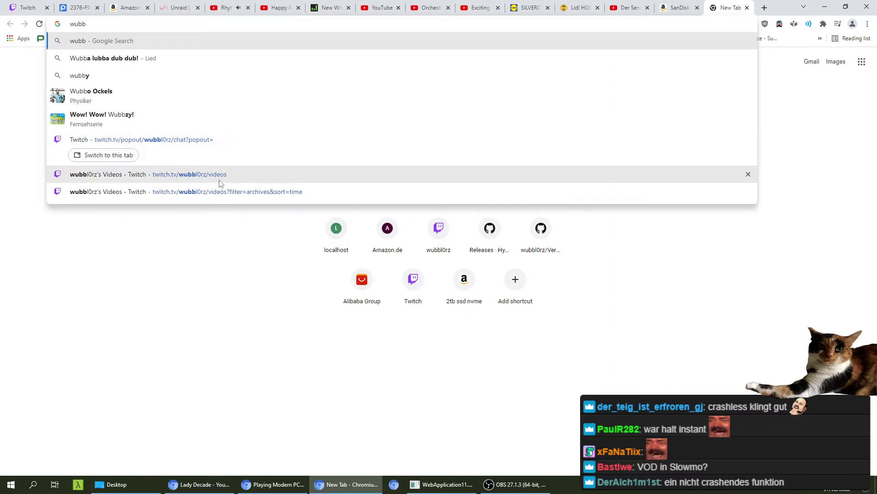
left_click(219, 182)
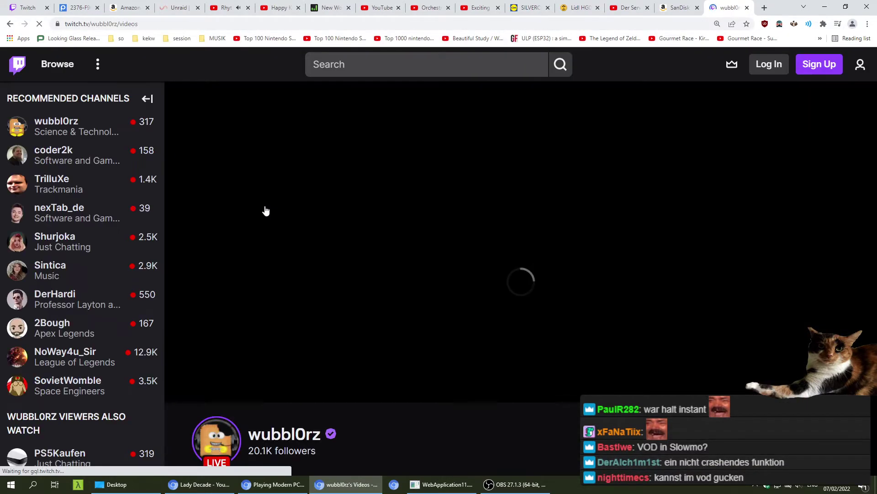
scroll(371, 359, "down", 3)
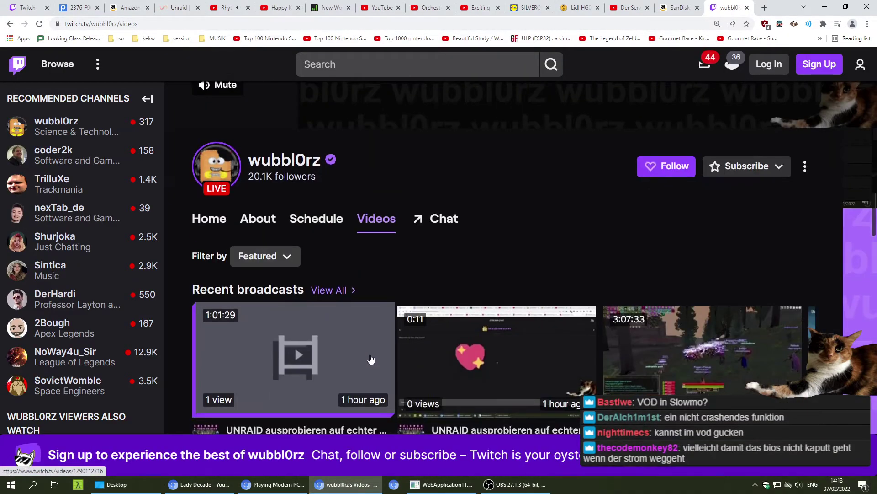
left_click(349, 353)
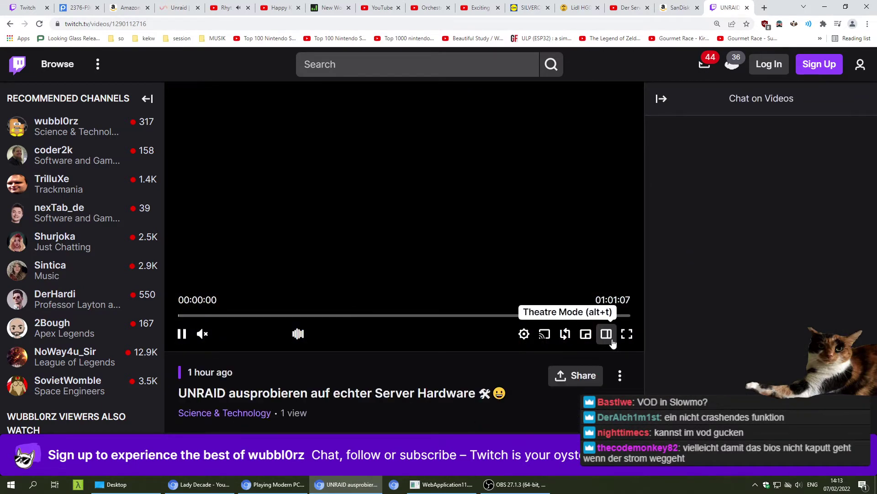
left_click(608, 336)
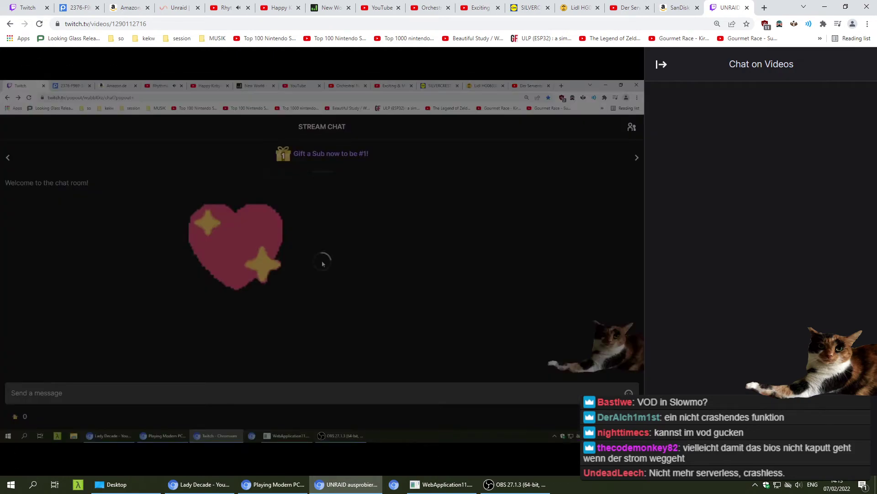
double_click(453, 332)
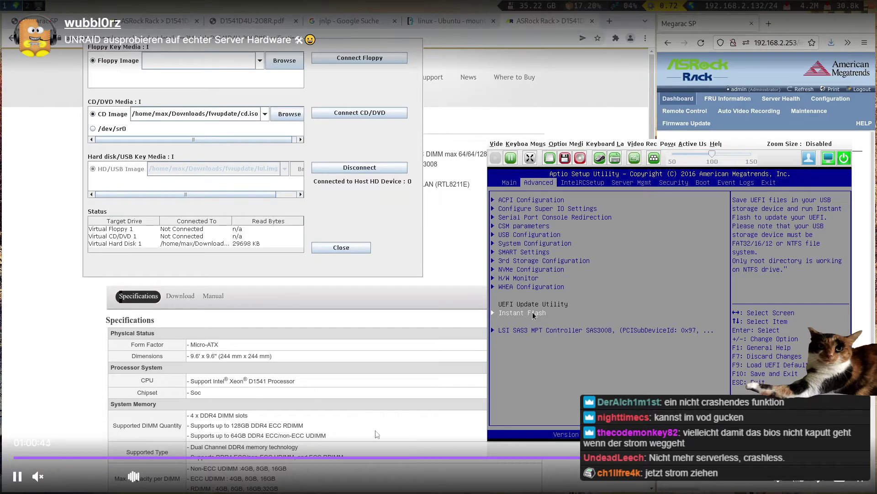
- Toggle the stream replay between paused and playing several times
left_click(19, 477)
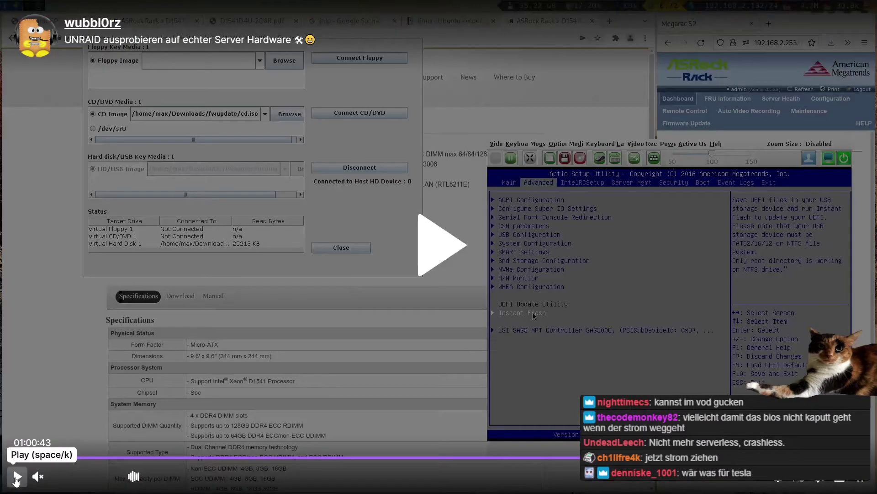
left_click(18, 476)
left_click(17, 477)
left_click(18, 477)
left_click(17, 476)
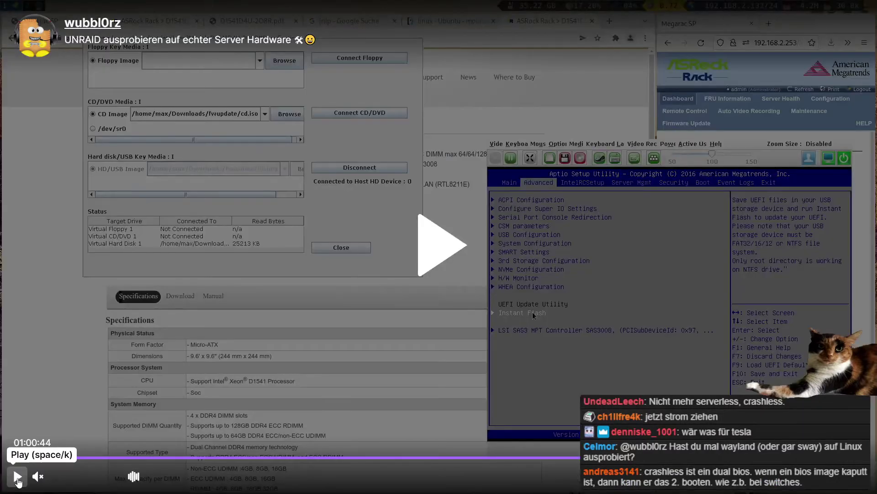
left_click(17, 477)
left_click(18, 477)
left_click(18, 477)
left_click(18, 477)
left_click(17, 476)
left_click(17, 477)
left_click(17, 477)
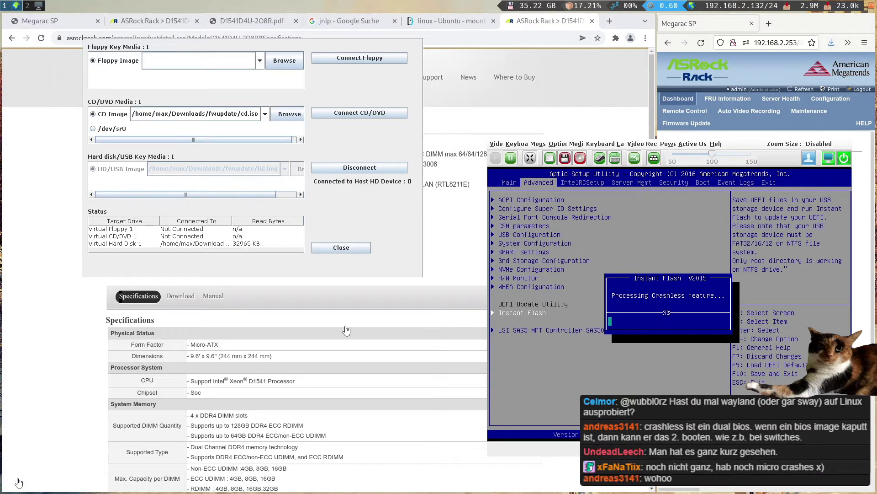
left_click(17, 476)
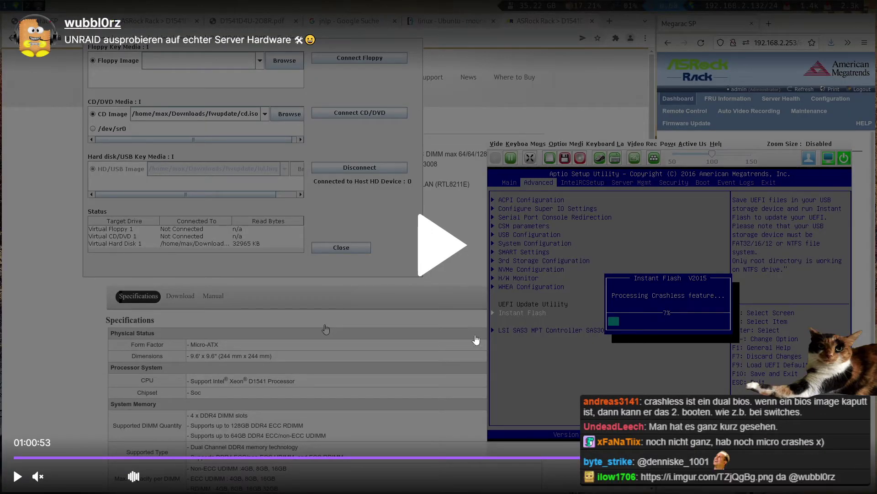
left_click(326, 329)
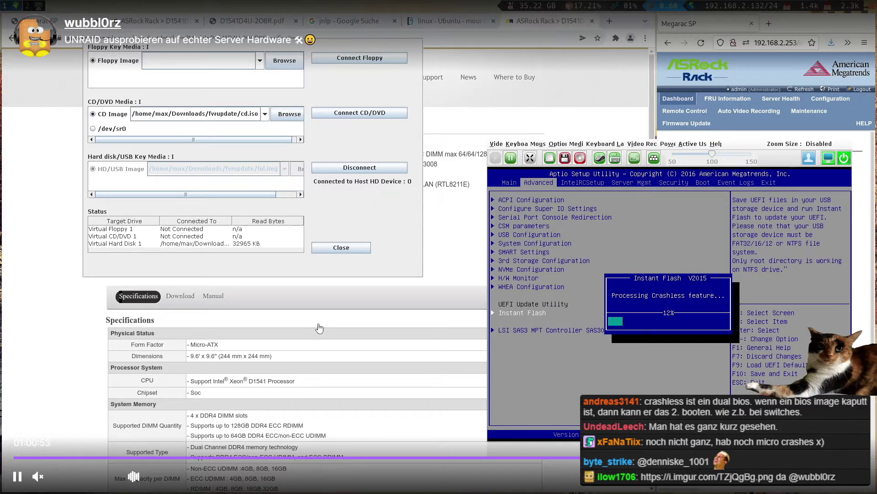
- Rewind the replay ten seconds, exit fullscreen, view playback settings, and close the replay tab
key("Left")
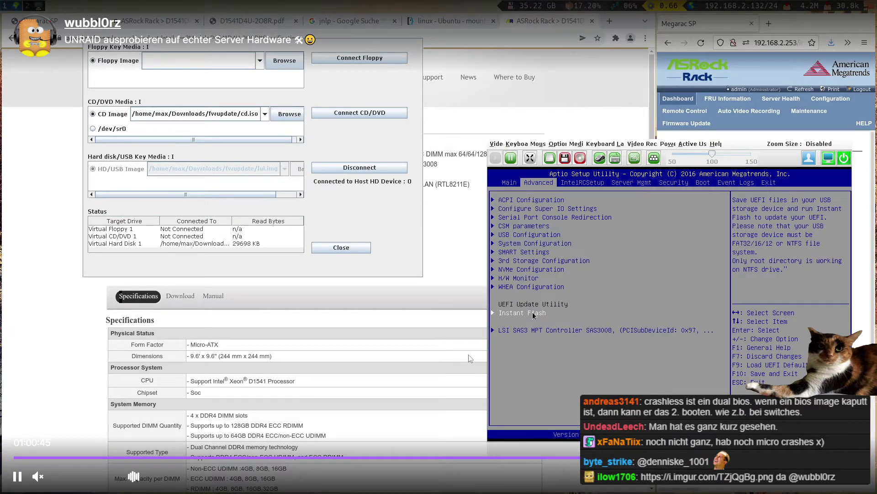
key("Escape")
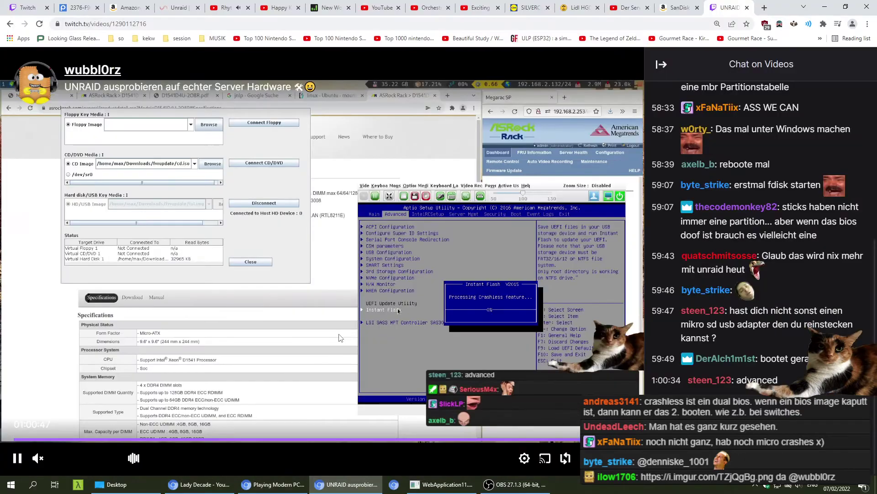
left_click(525, 458)
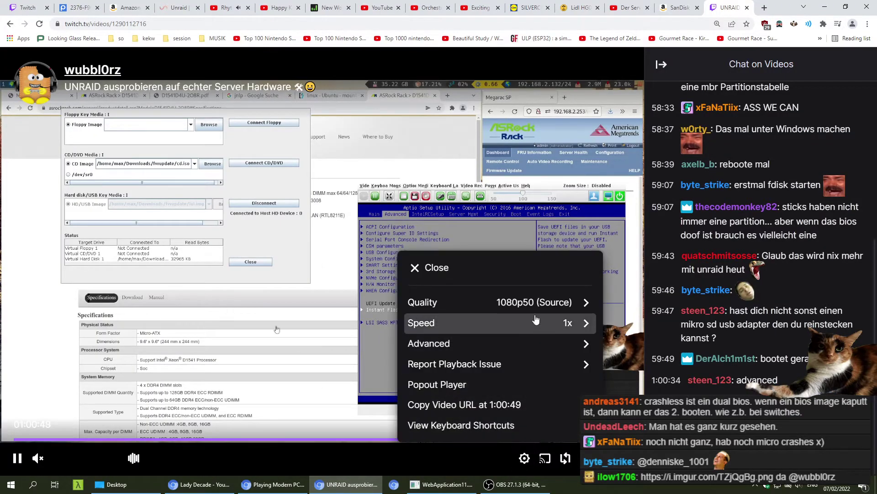
key("ctrl+w")
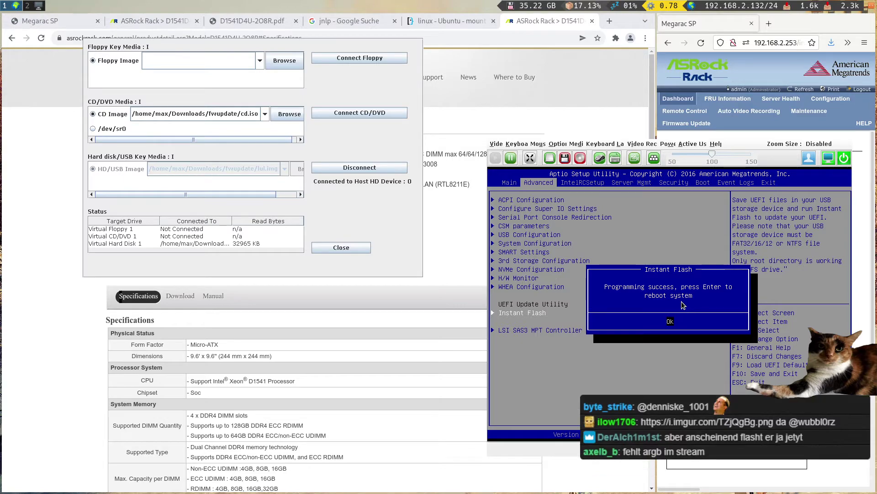
- Accept the Instant Flash success to reboot, then disconnect the virtual hard disk image
key("Return")
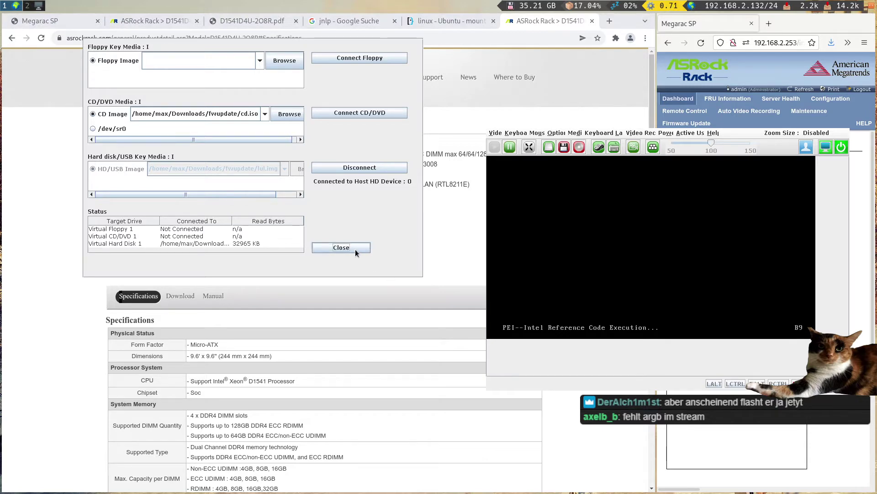
left_click(350, 171)
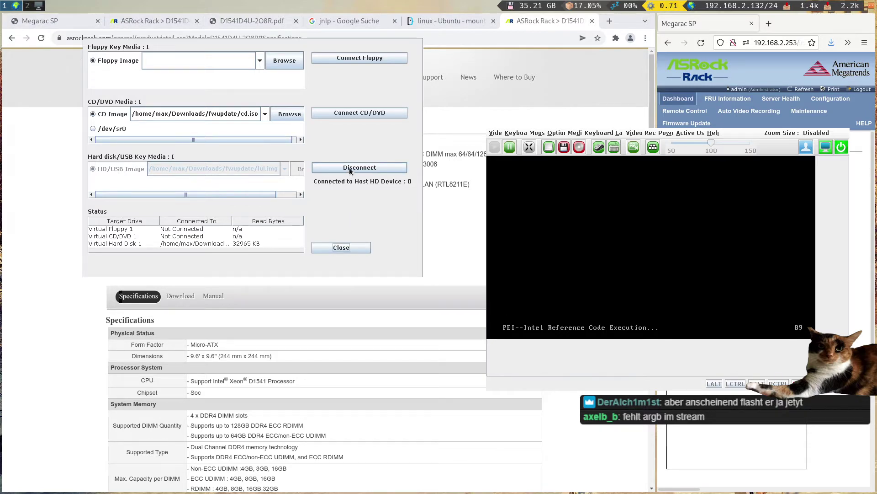
left_click(342, 247)
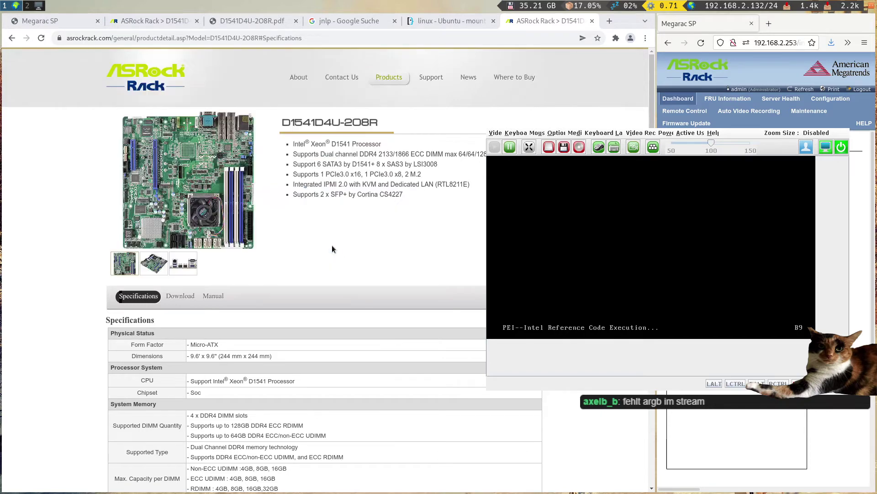
left_click_drag(740, 359, 529, 335)
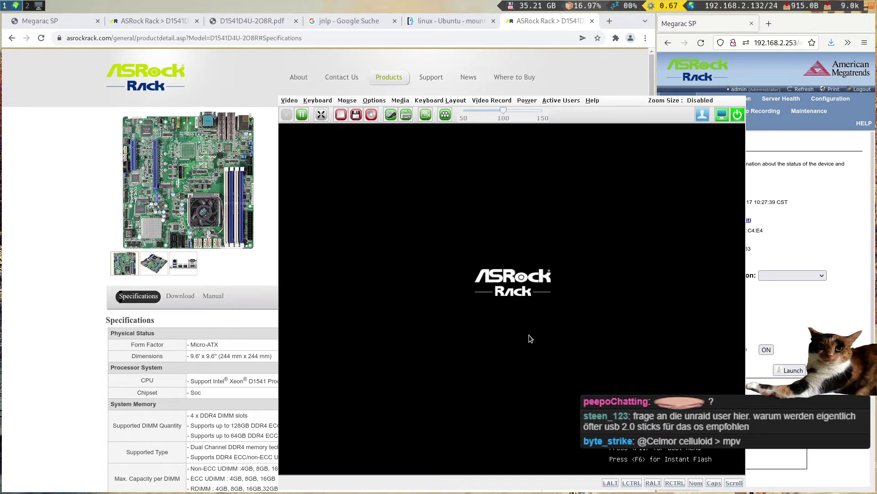
- Press F11 at the POST screen to open the boot device menu
left_click_drag(623, 112, 431, 68)
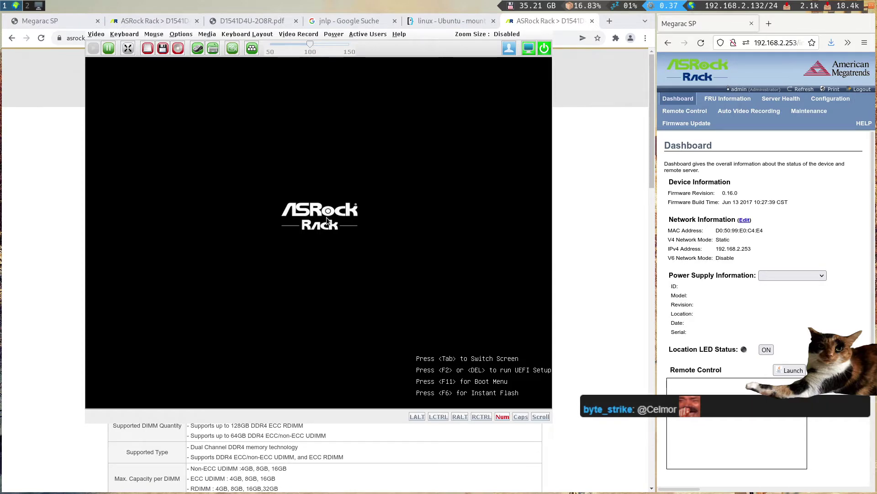
key("F11")
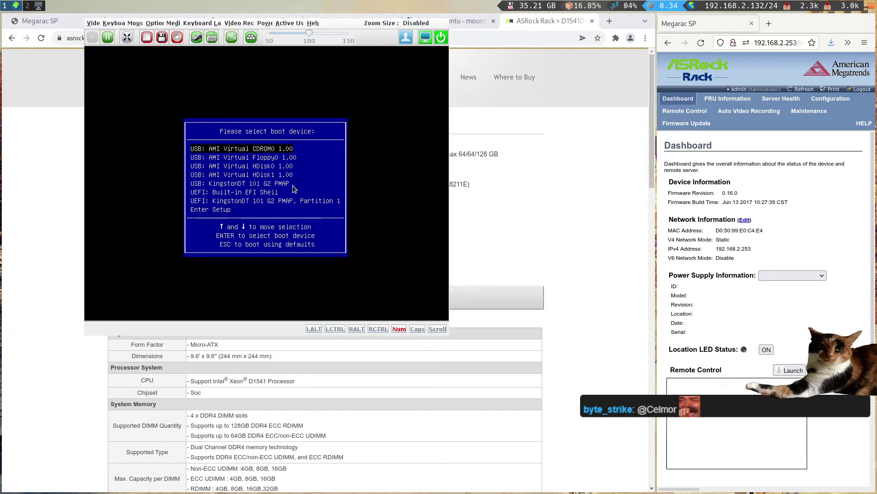
- Select 'UEFI: KingstonDT 101 G2 PMAP, Partition 1' and boot from it
key("Down")
key("Down")
key("Down")
key("Down")
key("Down")
key("Down")
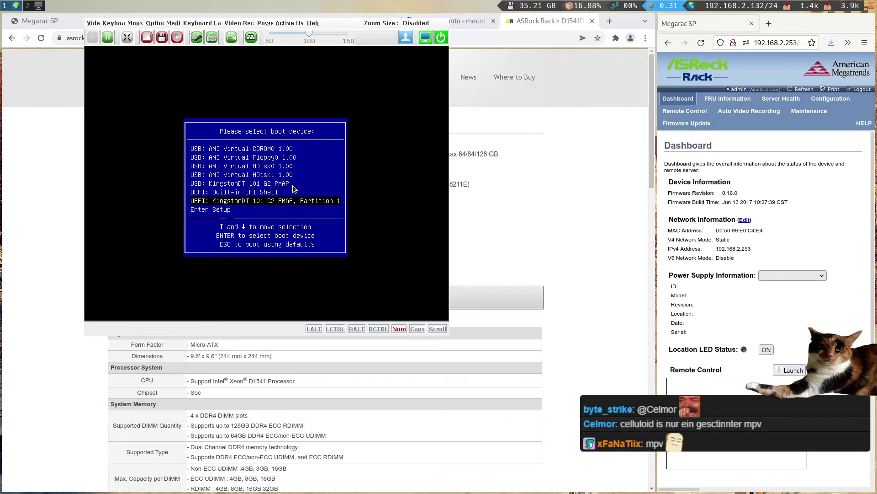
key("Return")
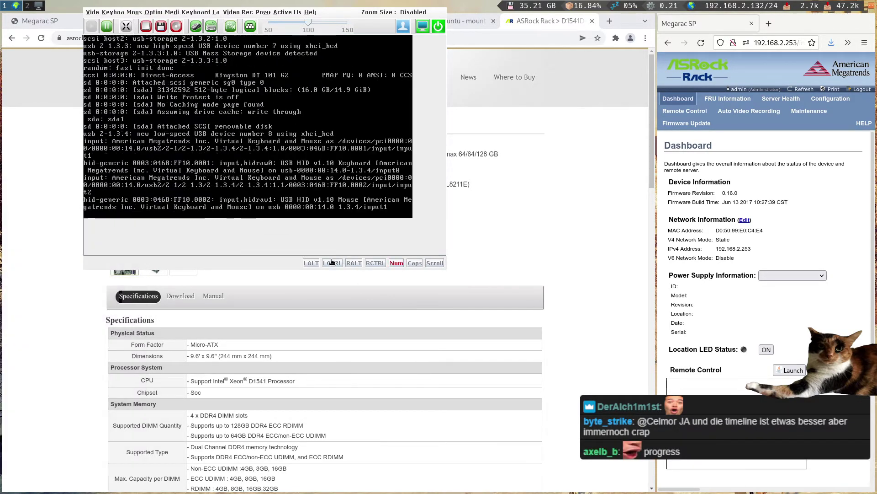
- Keep repositioning the console window while unRAID 6.9.2 boots to the Tower login prompt
left_click_drag(338, 249, 350, 289)
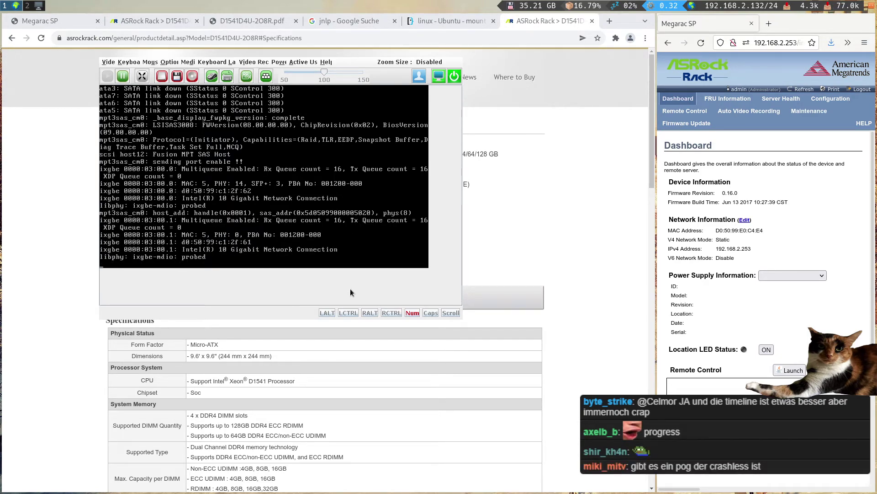
left_click_drag(300, 273, 599, 257)
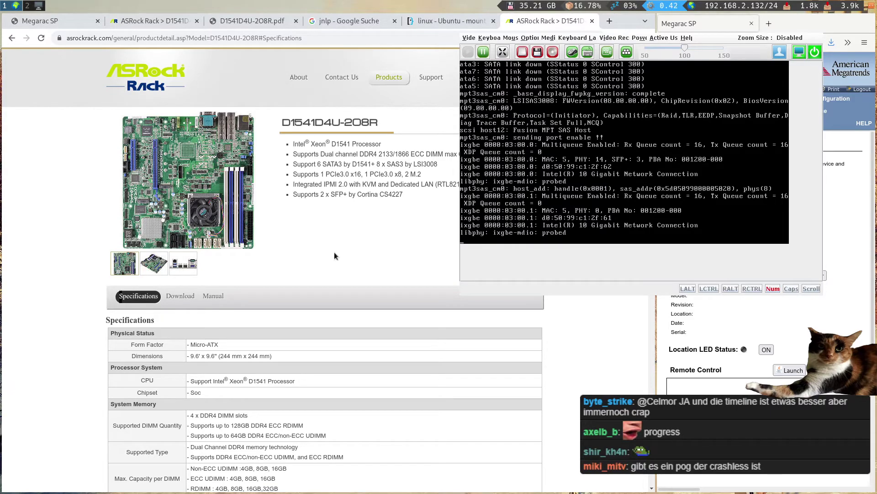
left_click_drag(691, 180, 437, 189)
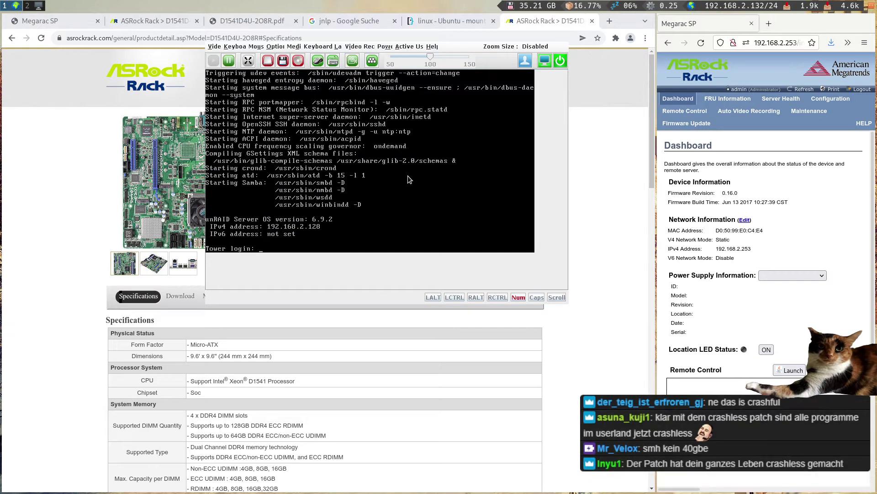
left_click_drag(353, 220, 590, 253)
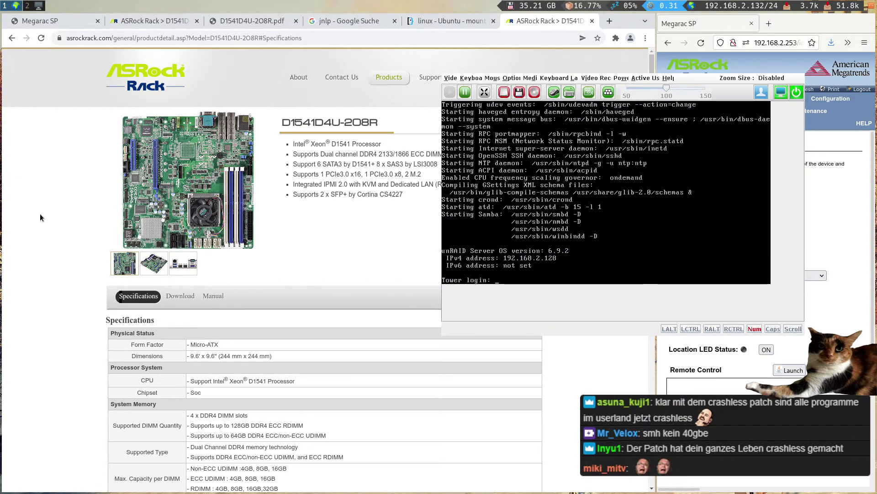
- Load the Unraid webGUI at 192.168.2.128 in a widened browser view
type("192.168.2.")
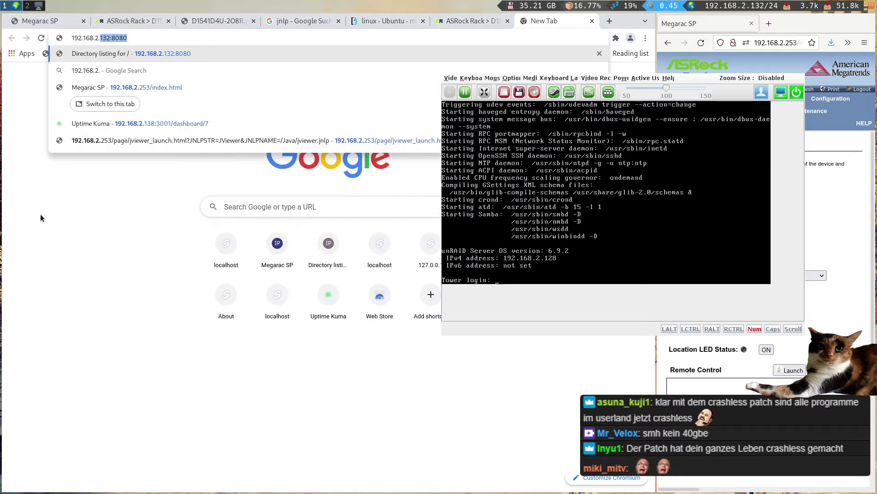
type("128")
key("Return")
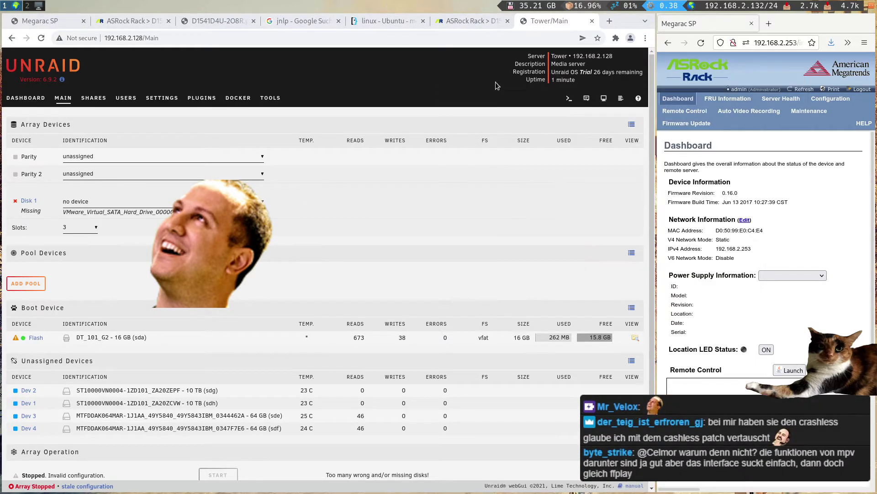
key("ctrl+w")
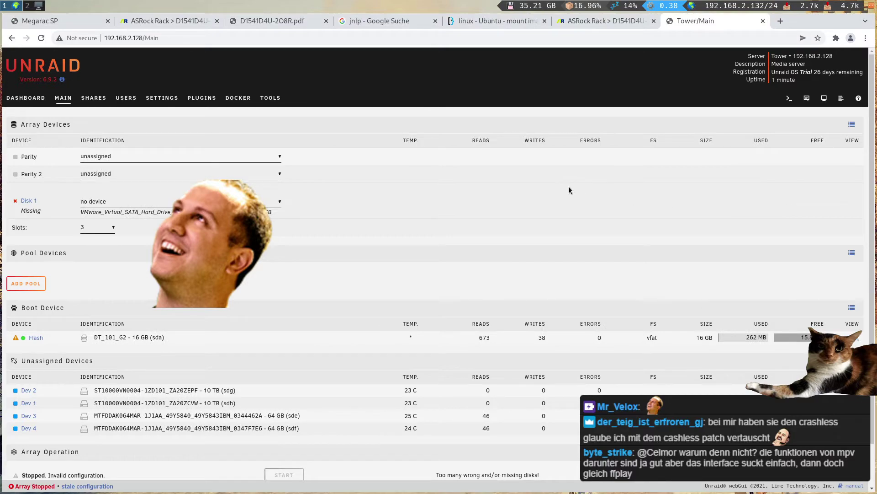
- Review the Main page: Disk 1's device choices, dismiss the SMART warning, view unassigned devices
scroll(434, 180, "down", 1)
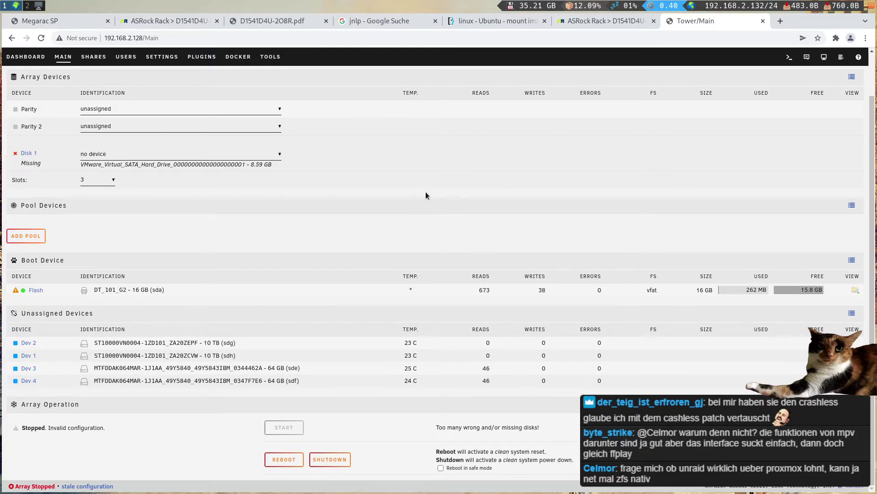
scroll(424, 177, "up", 1)
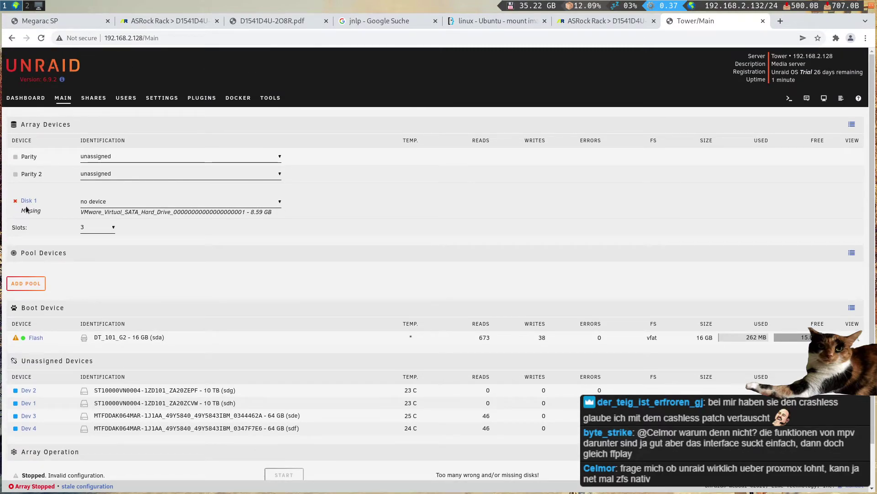
left_click(193, 202)
left_click(193, 202)
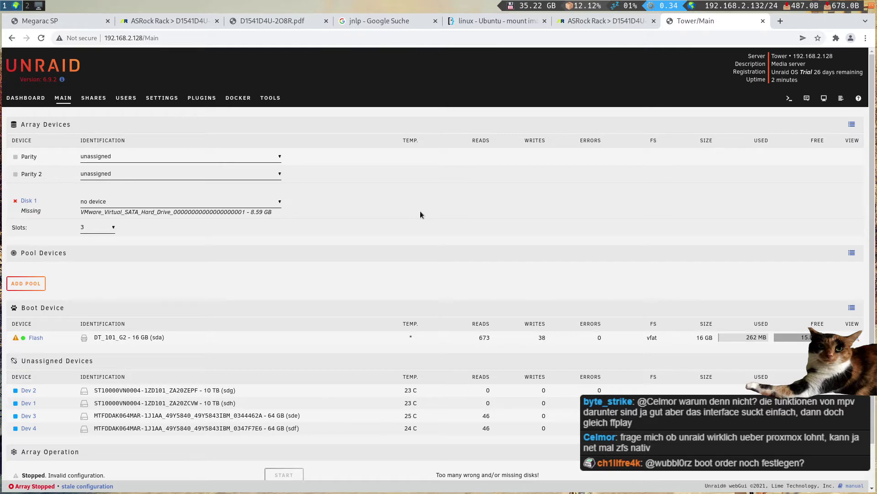
scroll(312, 258, "down", 1)
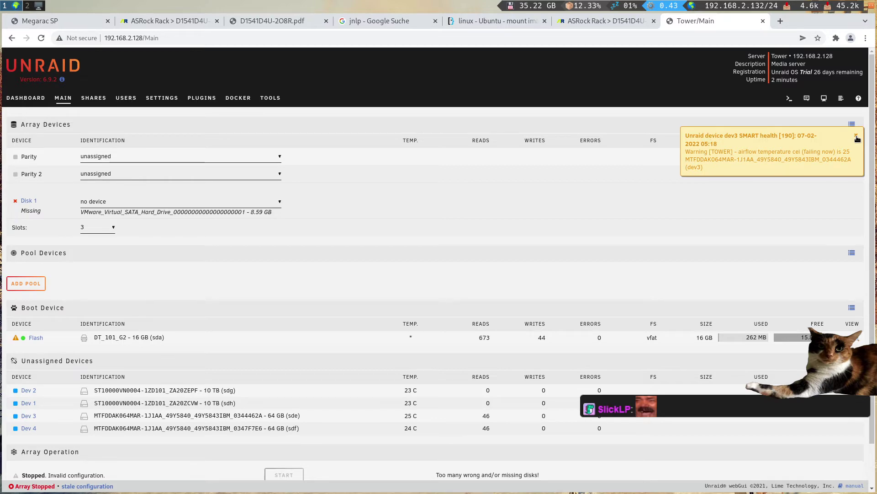
left_click(857, 137)
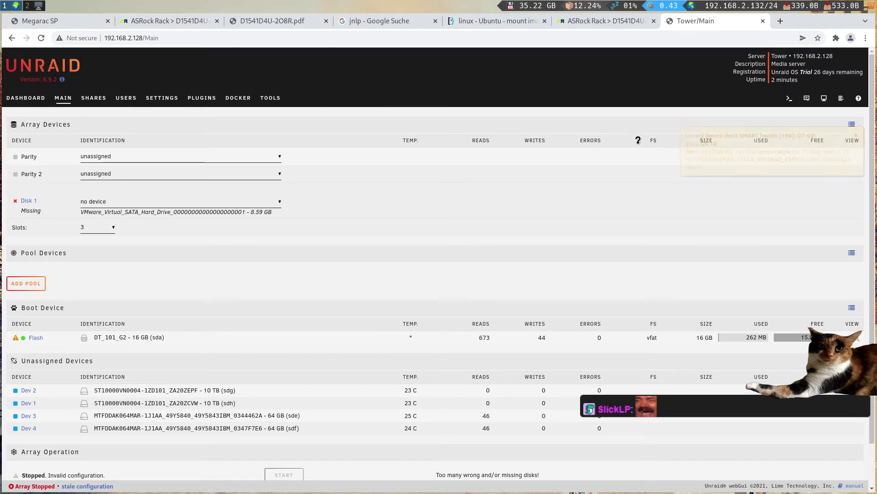
scroll(413, 177, "down", 2)
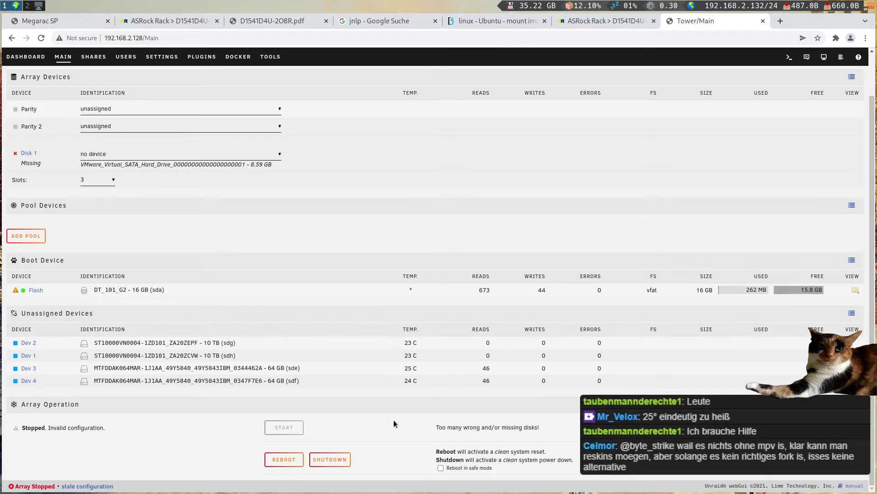
- Review the Dashboard's hardware and unassigned-drive panels, checking Dev 3's SMART error menu
left_click(31, 56)
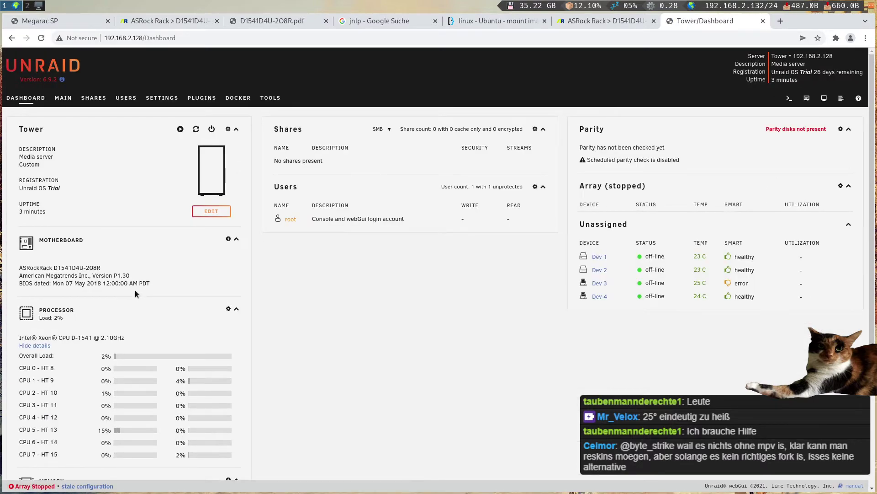
scroll(135, 290, "down", 2)
scroll(135, 292, "down", 2)
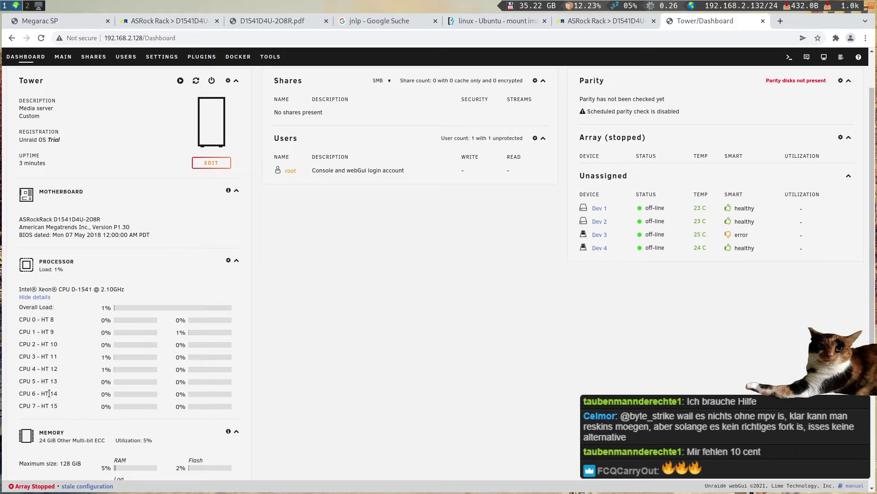
scroll(81, 368, "down", 5)
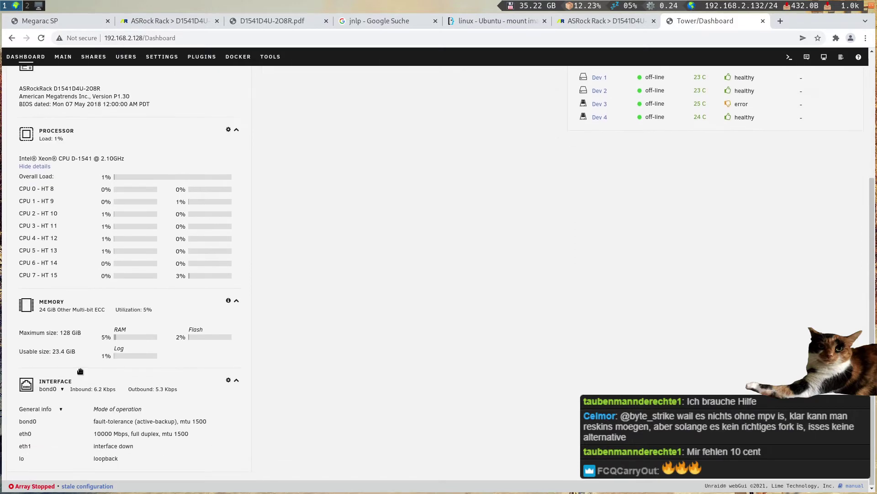
scroll(80, 356, "up", 2)
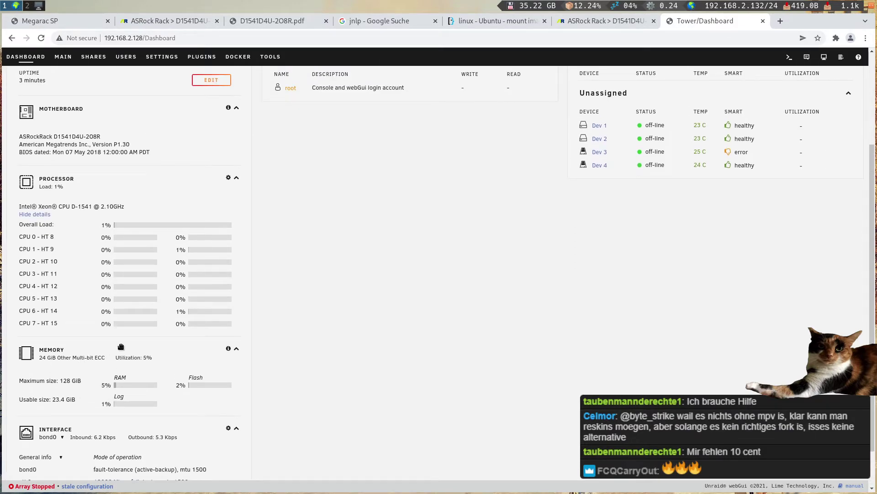
scroll(304, 362, "down", 2)
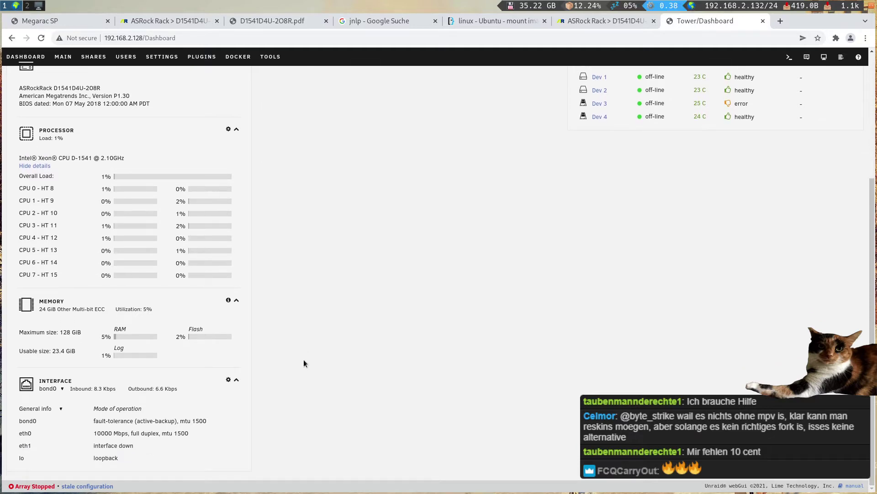
scroll(303, 360, "up", 7)
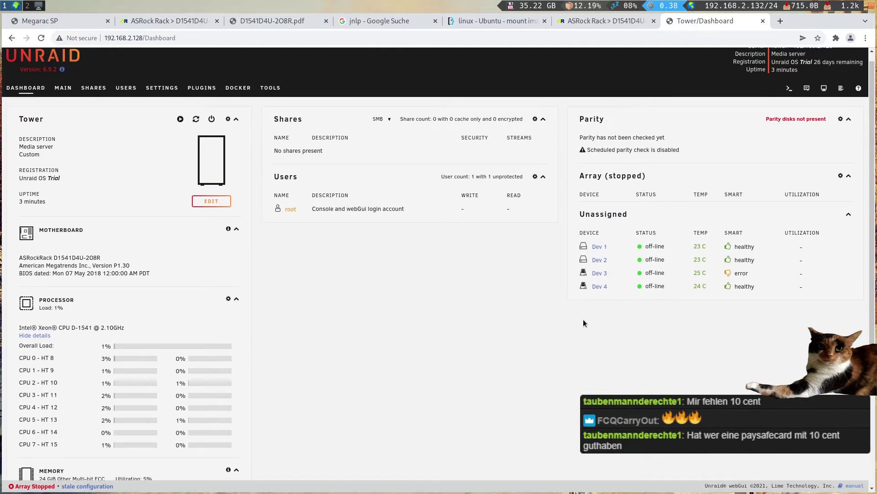
left_click(729, 277)
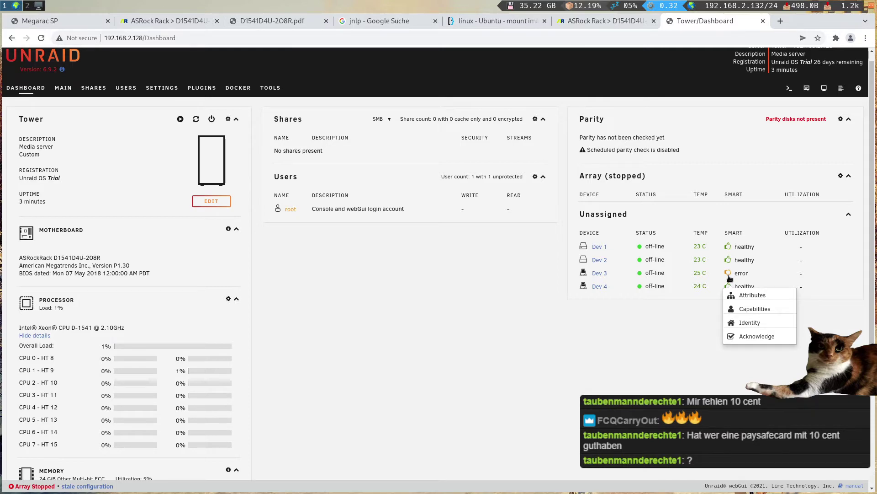
left_click(730, 278)
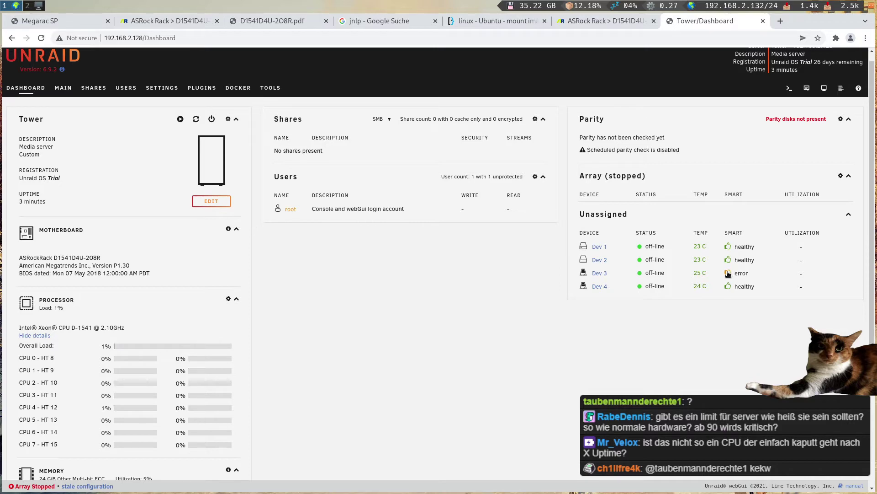
- Open Dev 3's SMART attributes and settings and look them over
left_click(727, 273)
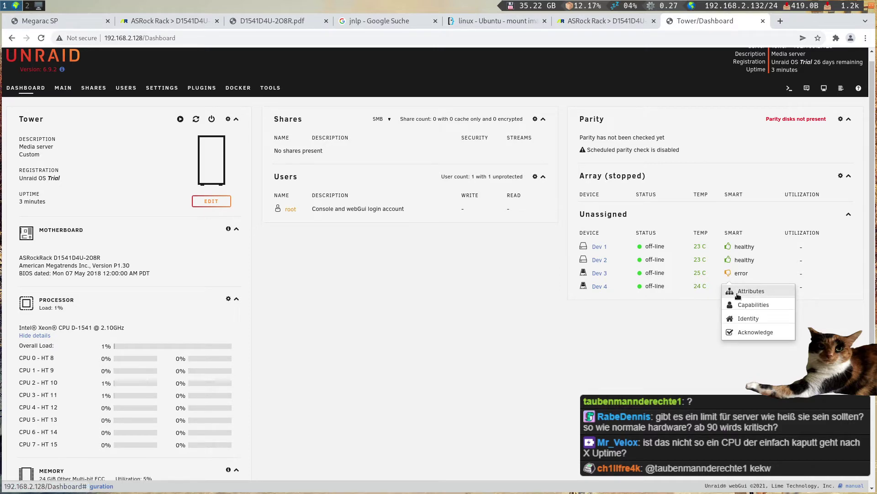
left_click(737, 295)
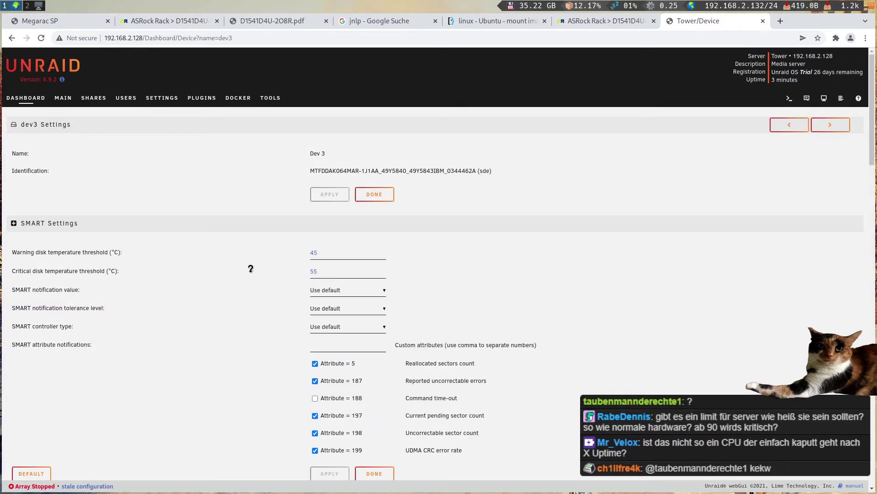
scroll(250, 269, "down", 3)
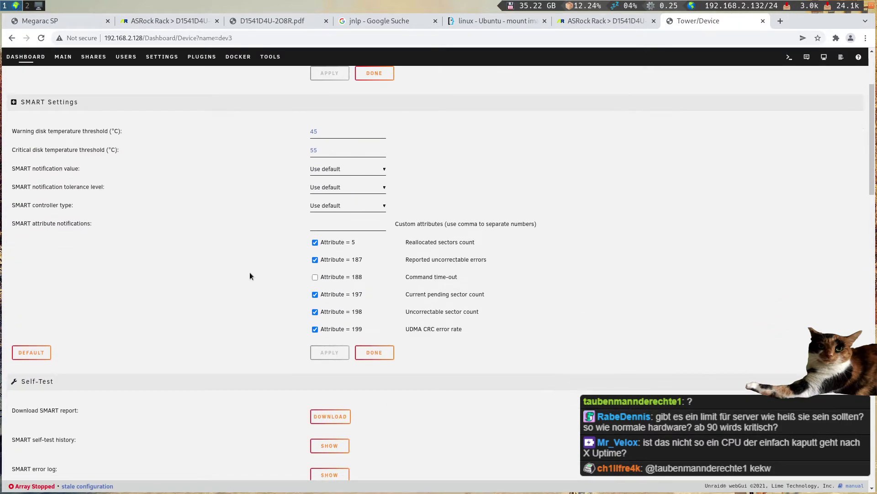
scroll(247, 269, "up", 3)
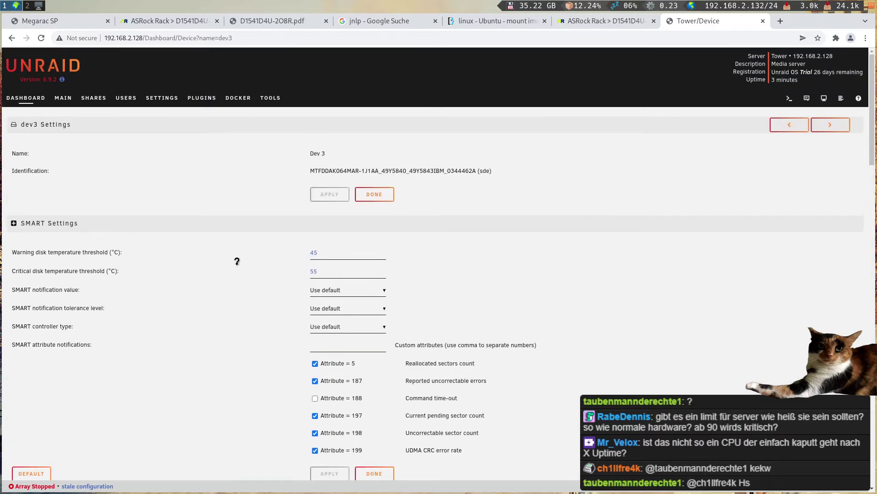
- Close the accidentally opened unraid.net tab and return to the Main page
left_click(43, 68)
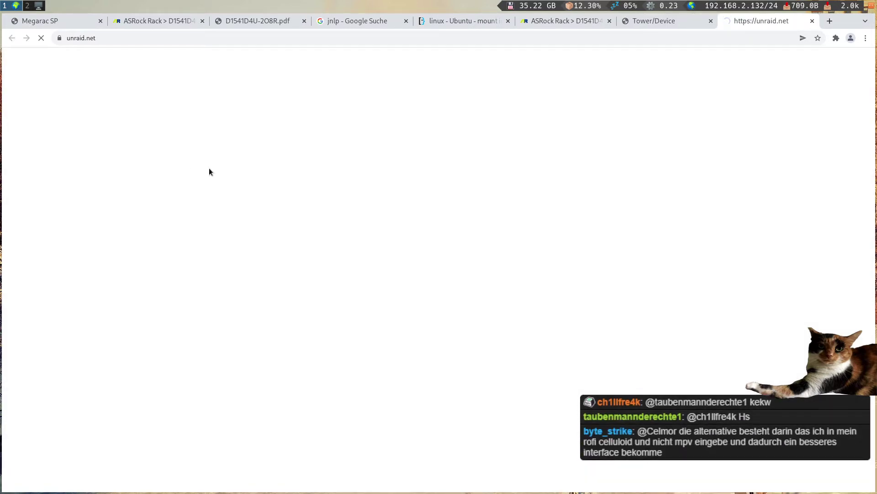
key("ctrl+w")
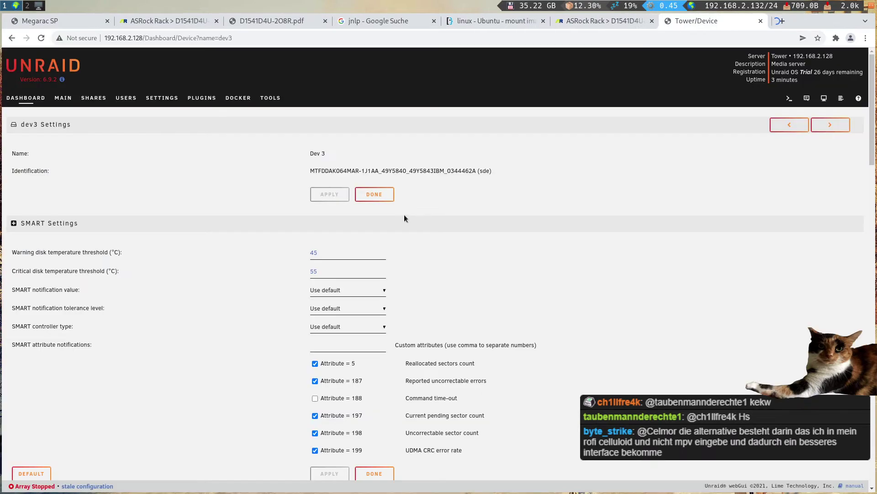
left_click(55, 101)
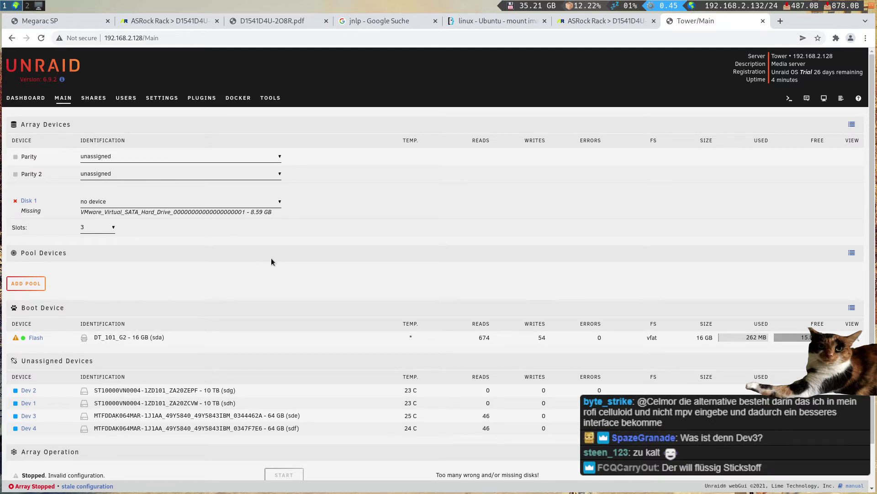
left_click(134, 158)
left_click(130, 175)
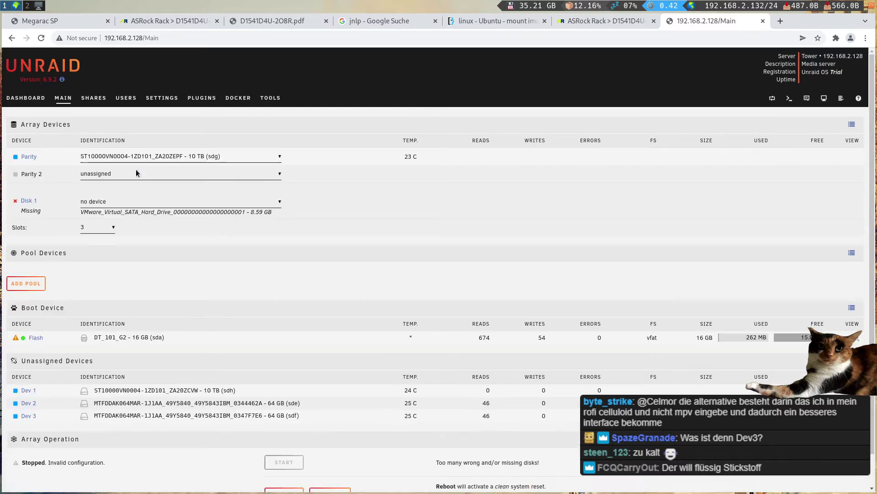
left_click(136, 173)
left_click(130, 193)
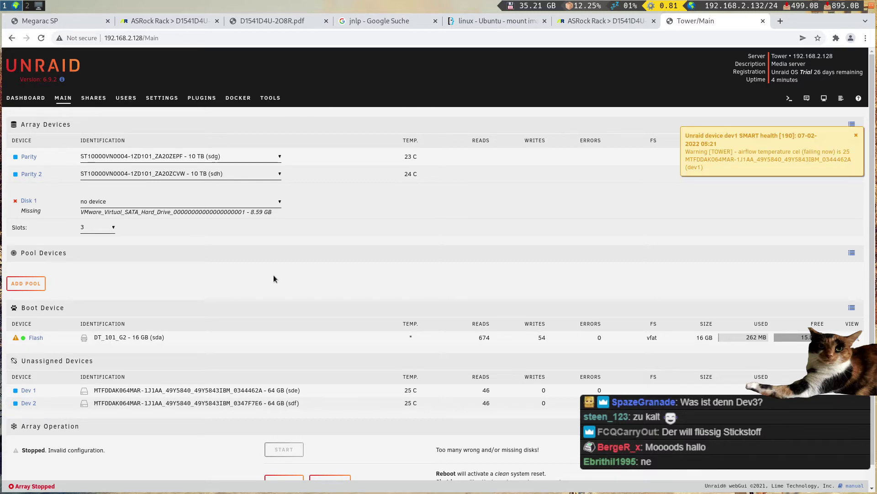
left_click(25, 177)
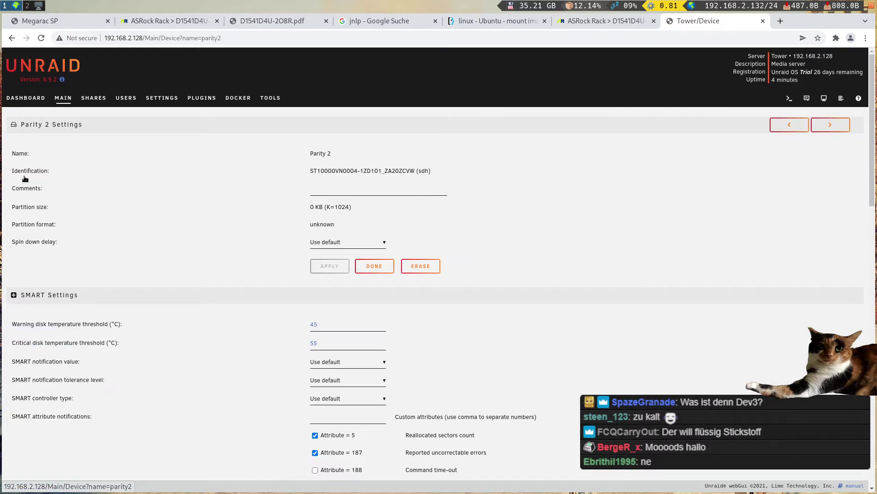
left_click(69, 100)
left_click(182, 174)
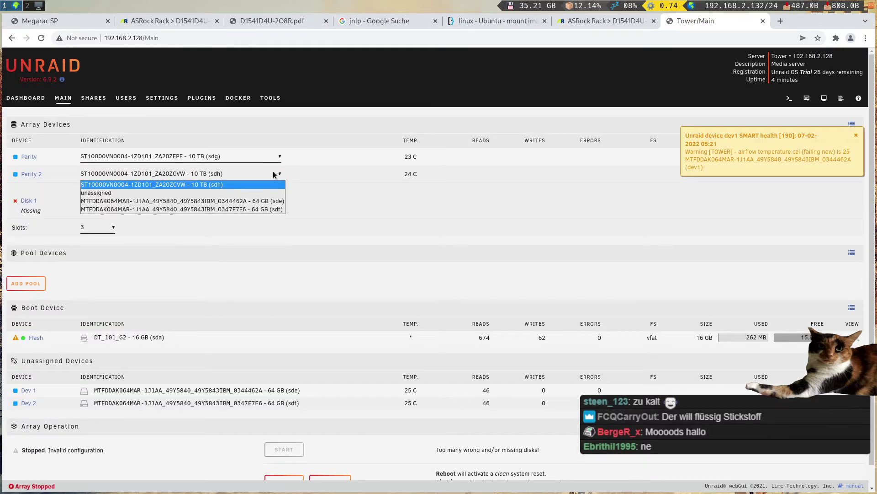
left_click(185, 191)
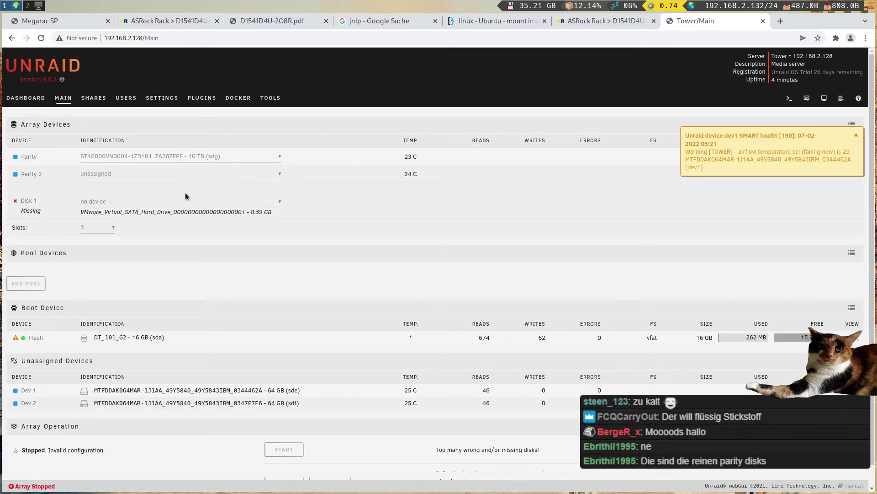
left_click(146, 201)
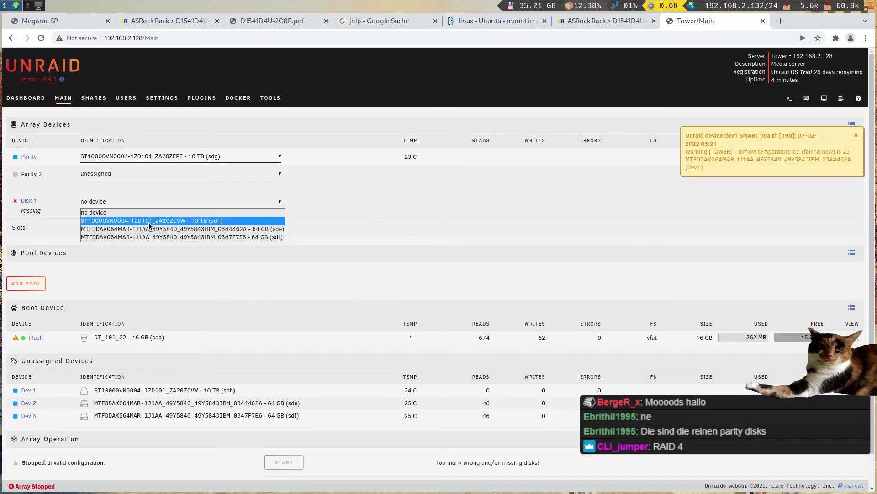
left_click(149, 222)
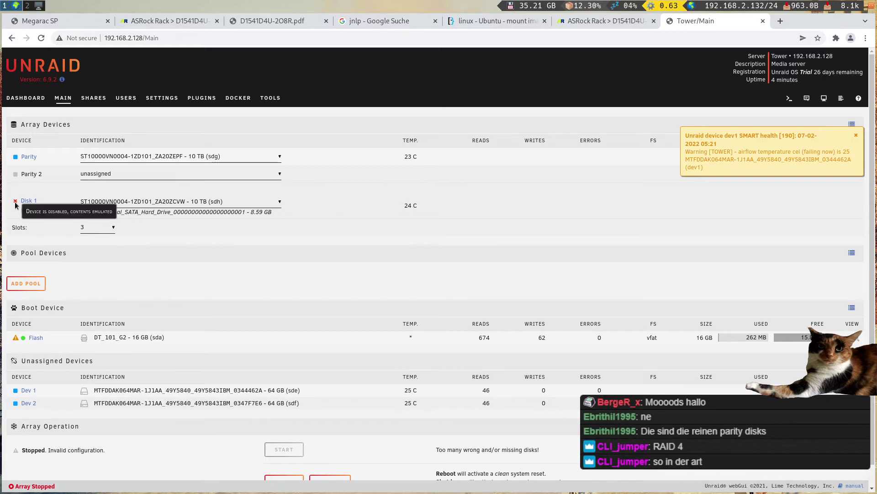
mouse_move(33, 211)
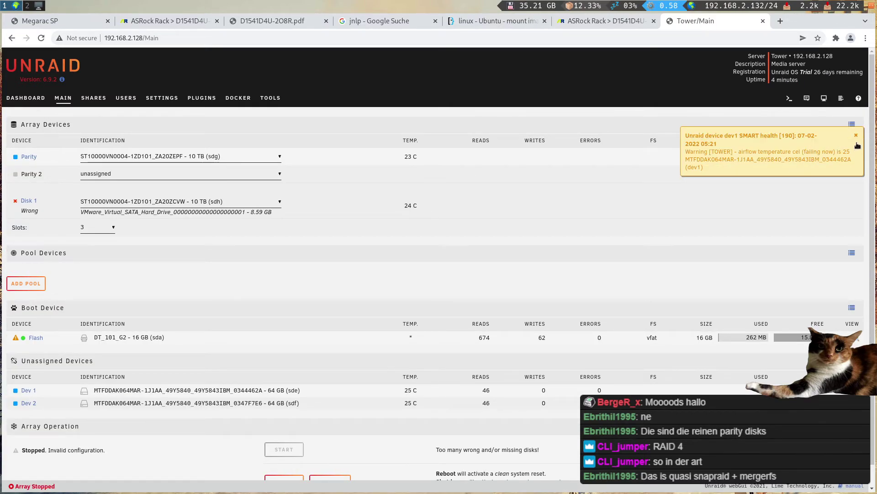
left_click(856, 135)
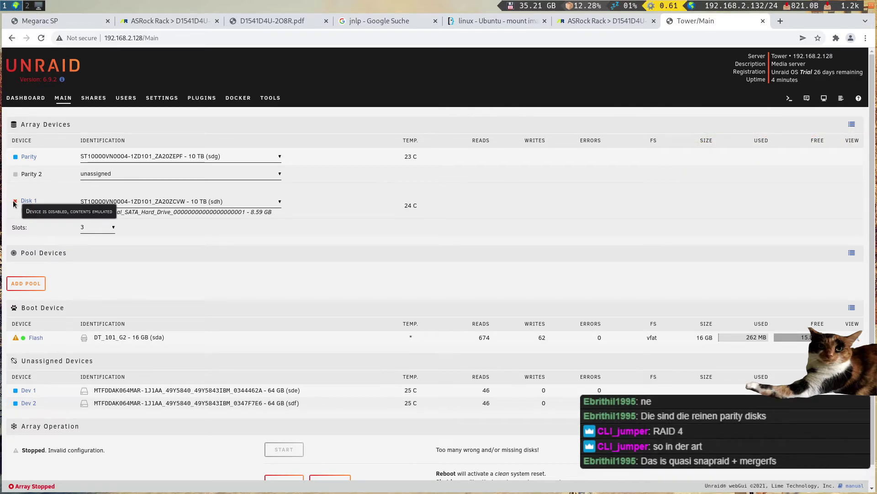
left_click(180, 201)
left_click(158, 220)
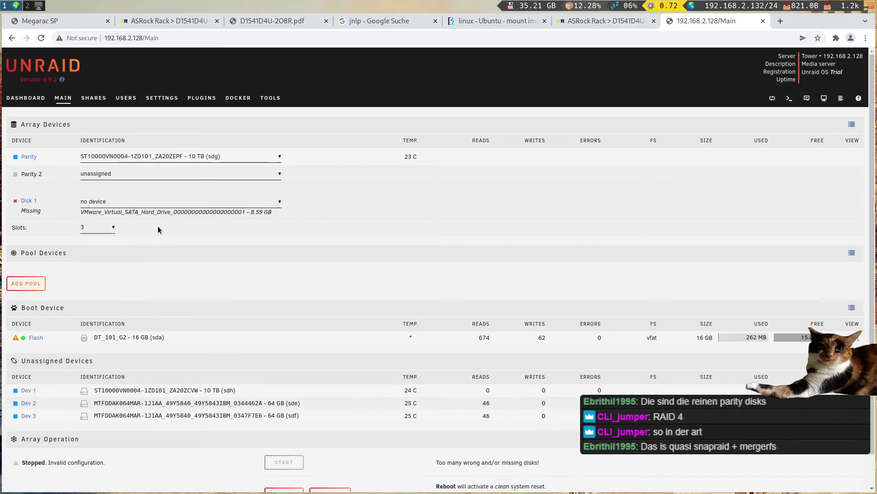
left_click(102, 230)
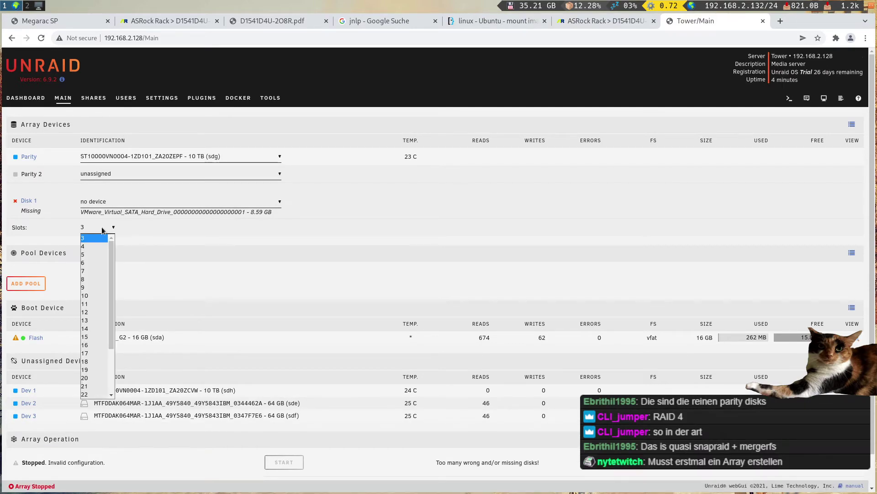
left_click(103, 229)
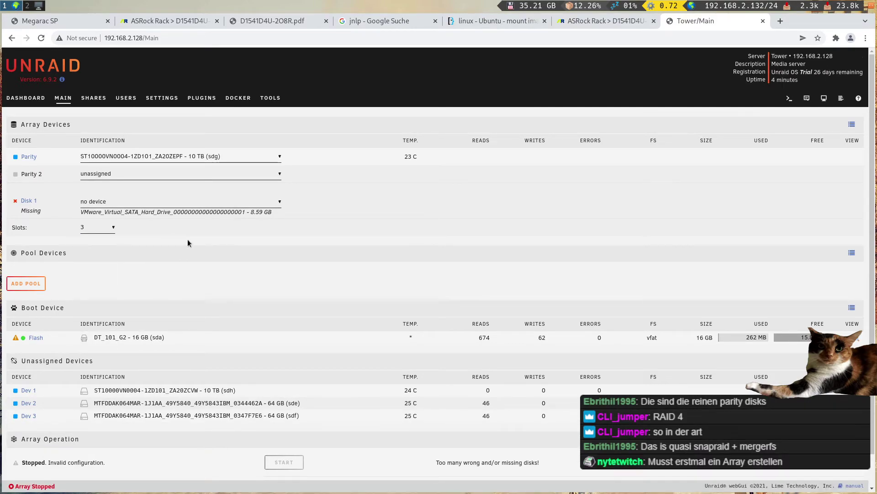
scroll(188, 242, "down", 1)
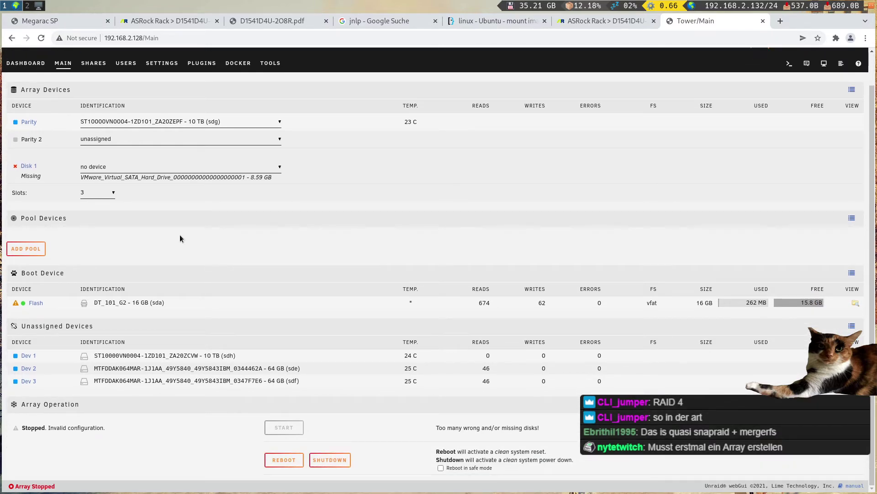
scroll(179, 236, "up", 1)
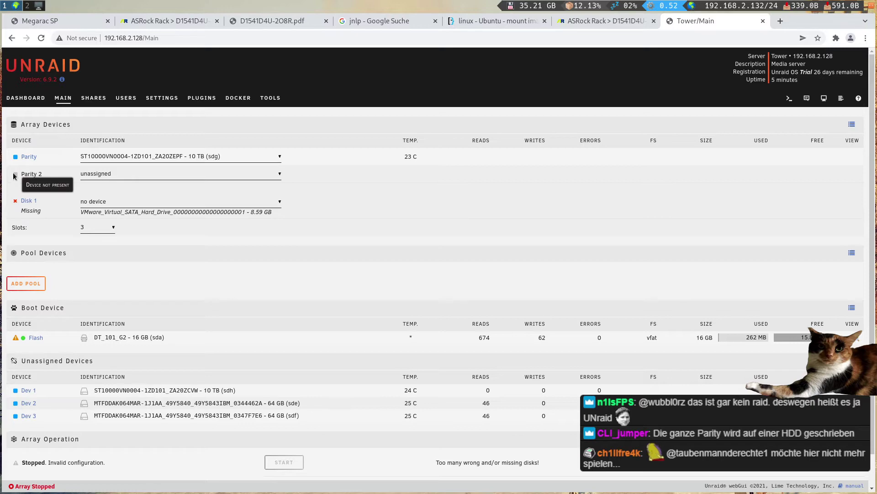
- Set the Parity slot to unassigned and dismiss the SMART health warning
left_click(132, 158)
left_click(117, 175)
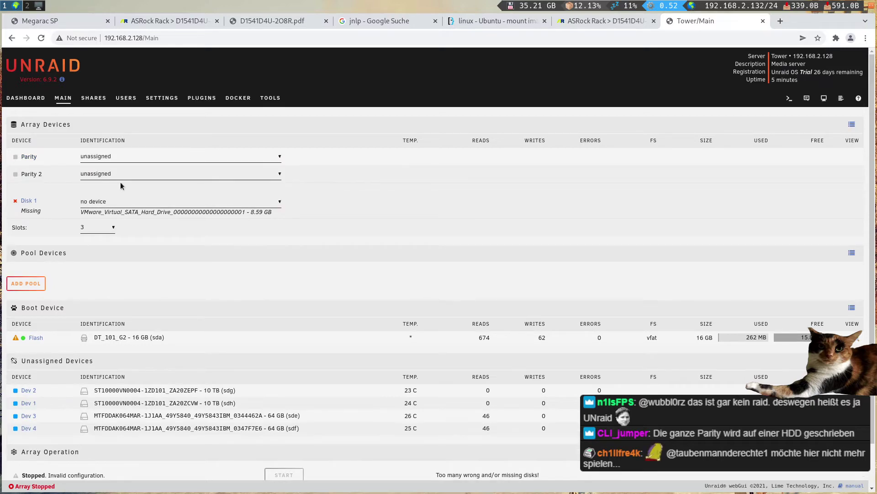
scroll(194, 250, "down", 2)
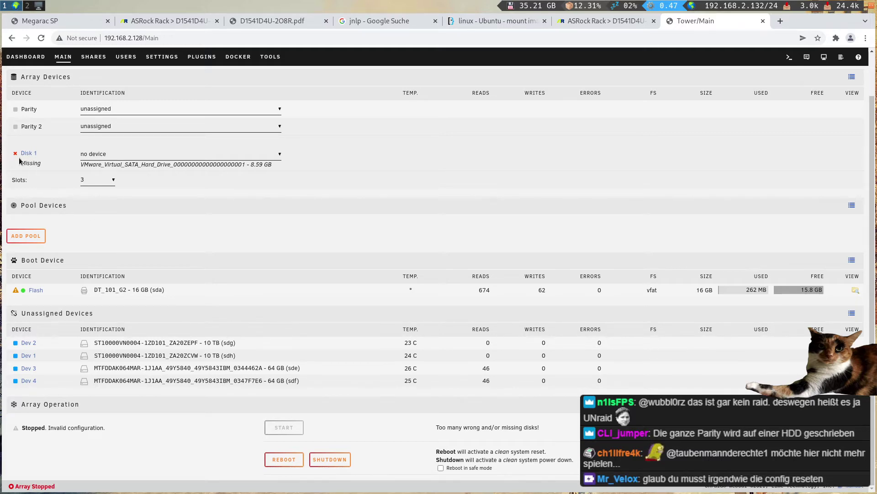
mouse_move(15, 155)
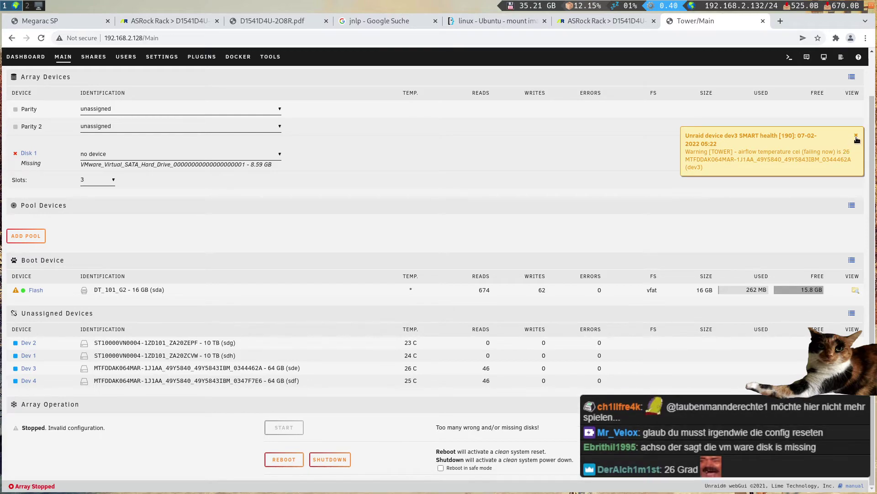
left_click(857, 136)
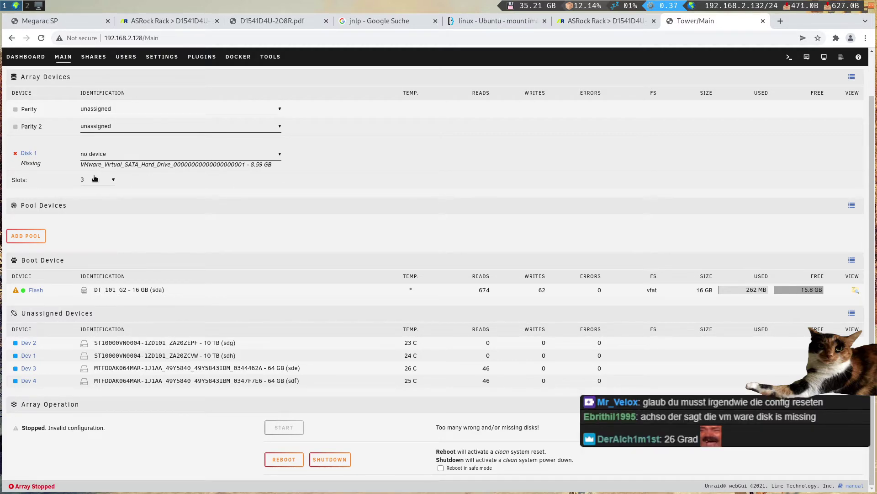
scroll(95, 178, "up", 2)
mouse_move(24, 206)
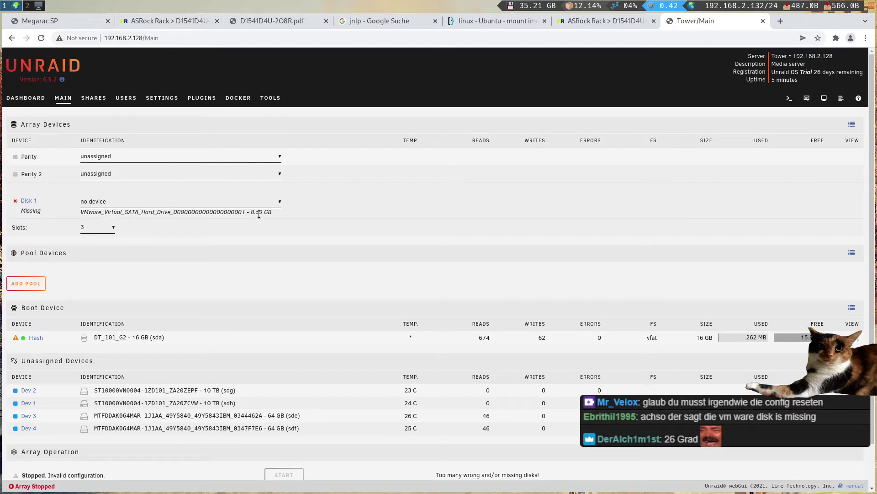
scroll(316, 250, "down", 2)
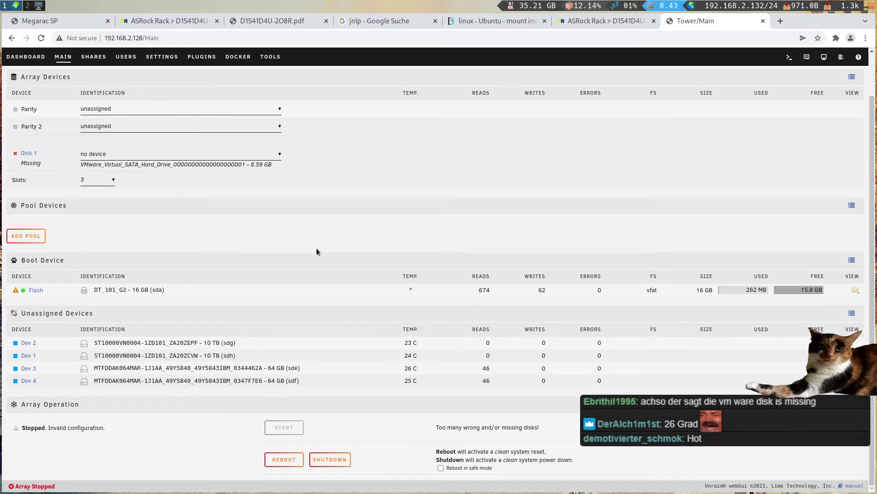
- Try 4 array slots, then set the slot count back to 3
left_click(103, 182)
left_click(95, 197)
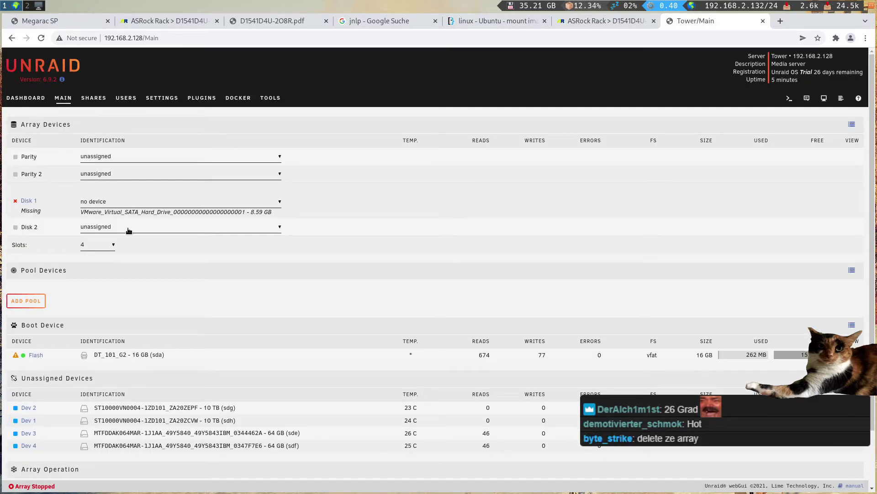
left_click(102, 244)
left_click(95, 258)
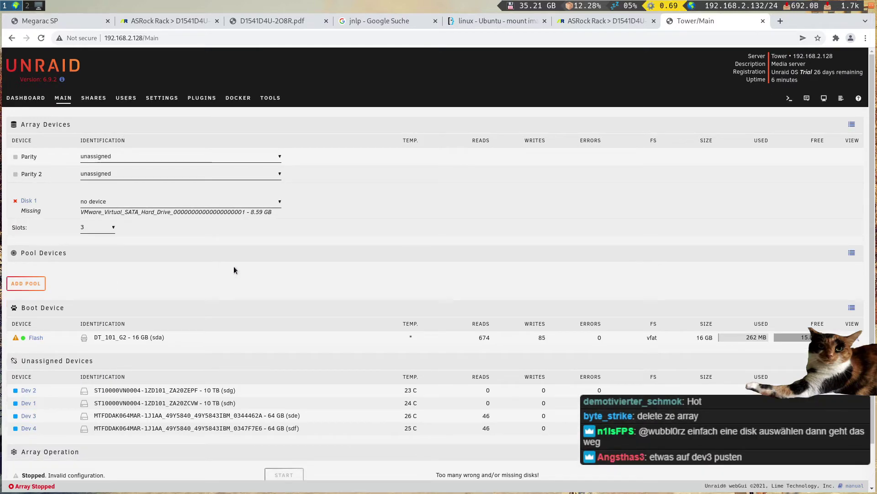
scroll(234, 269, "down", 1)
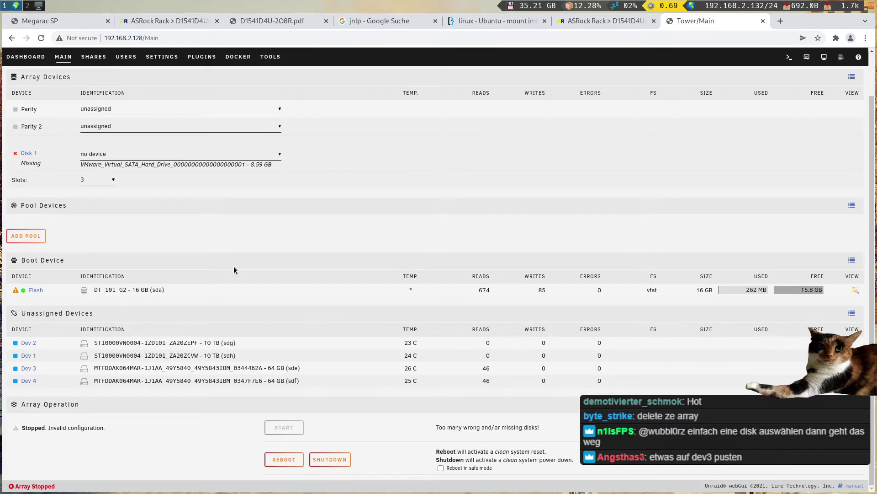
scroll(173, 221, "up", 1)
- Assign the sdg 10 TB drive to Disk 1 and the sdh 10 TB drive to Parity
left_click(152, 204)
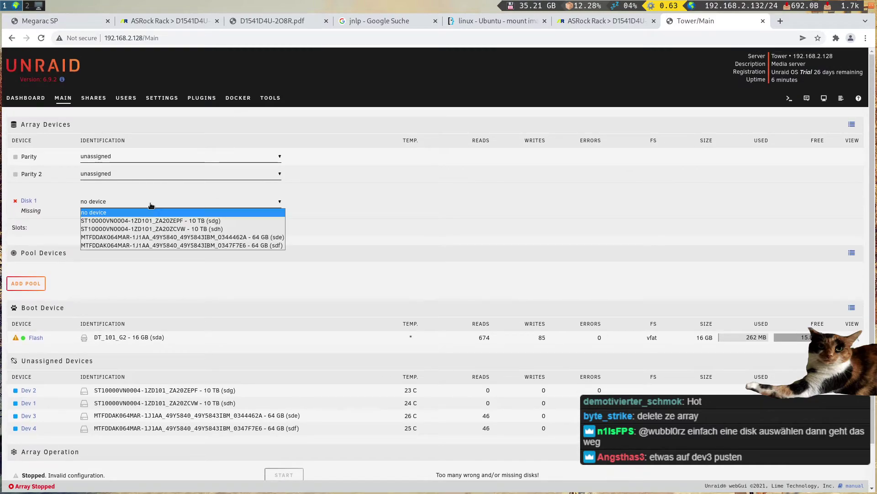
left_click(130, 221)
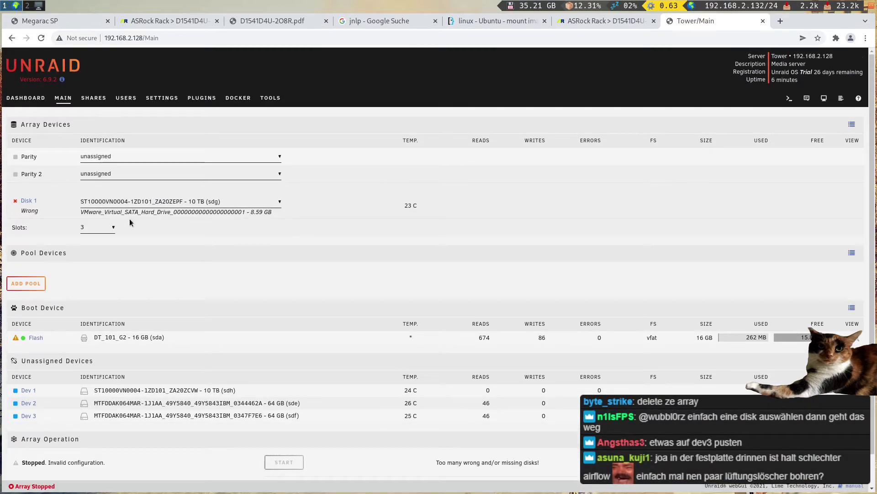
left_click(122, 159)
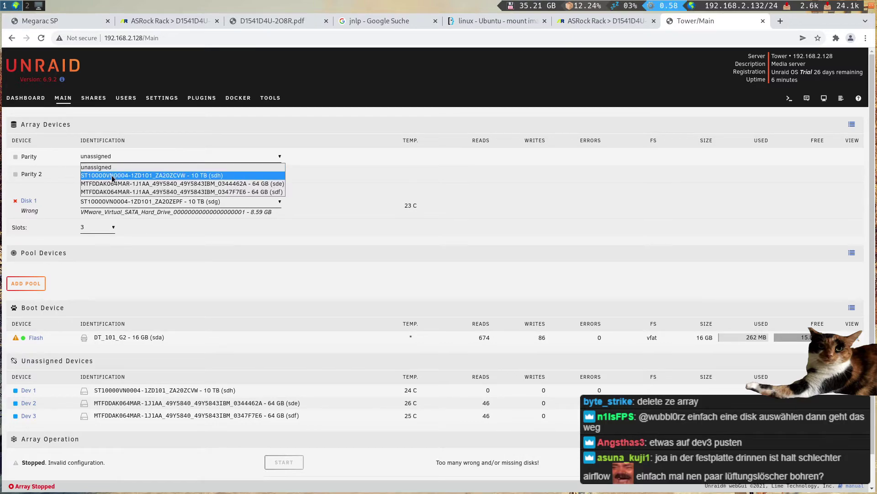
left_click(123, 175)
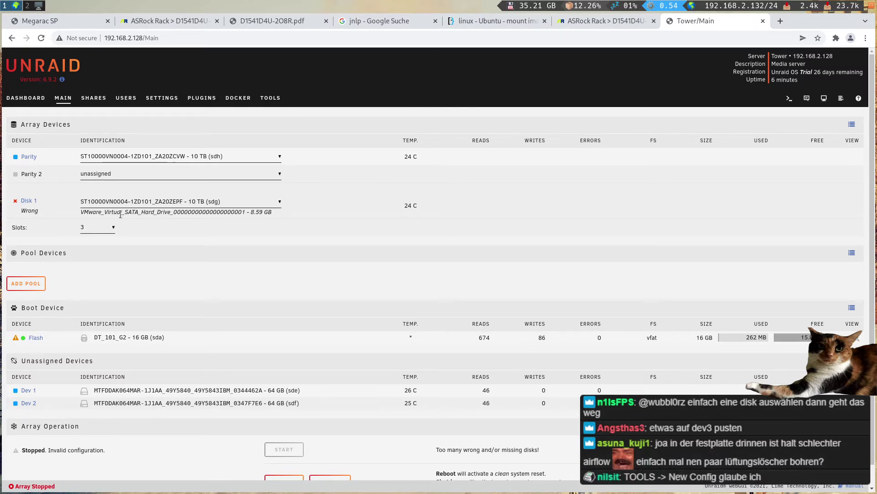
- Apply Tools > New Config with no preserved assignments, then return to Main
left_click(277, 98)
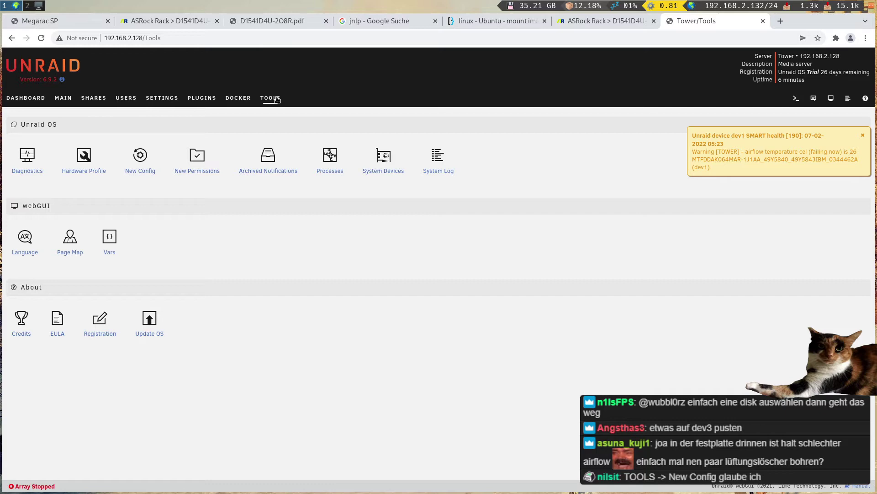
left_click(140, 157)
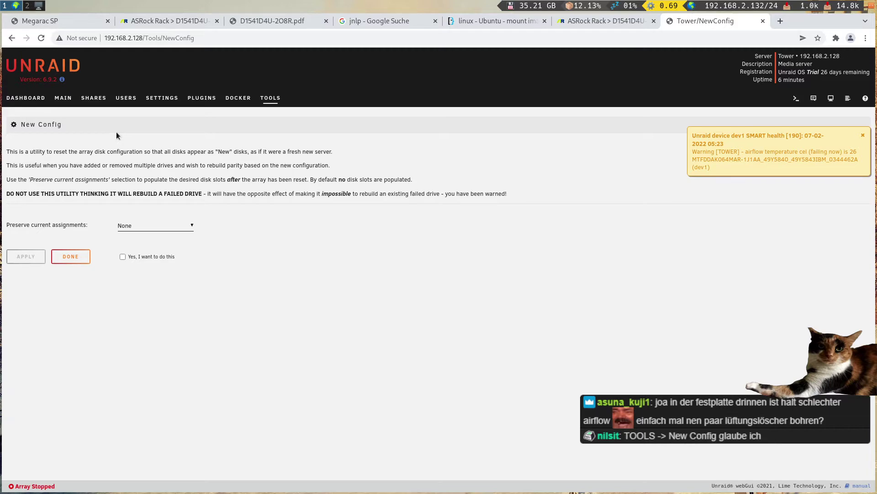
left_click(136, 226)
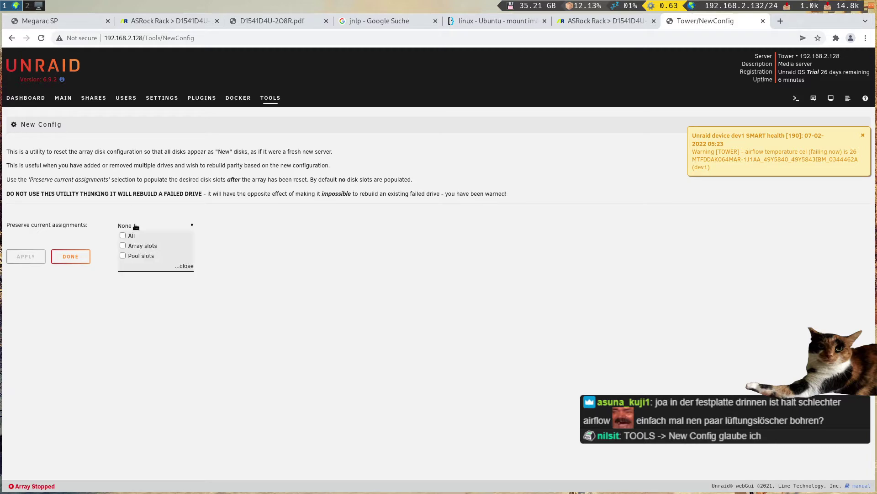
left_click(135, 226)
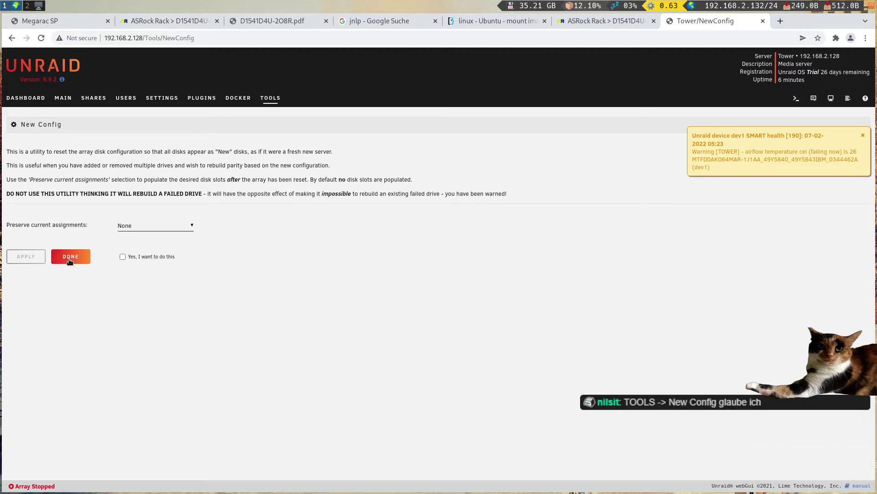
left_click(122, 256)
left_click(21, 255)
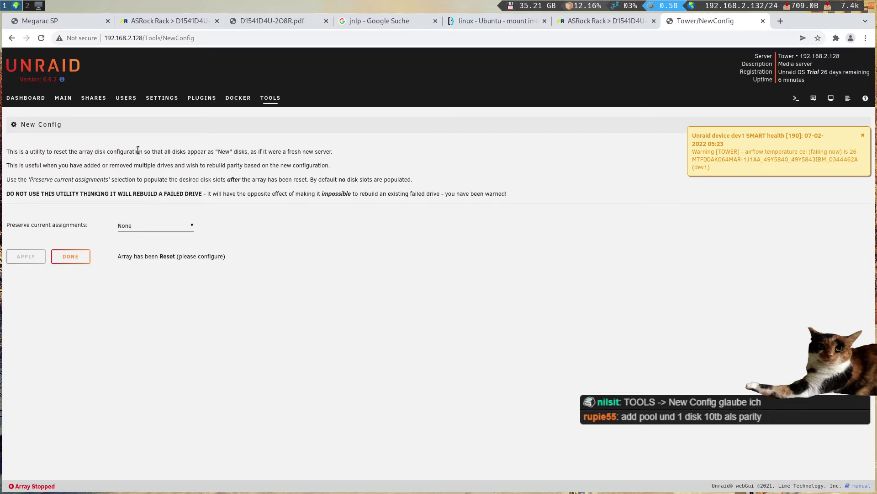
left_click(84, 256)
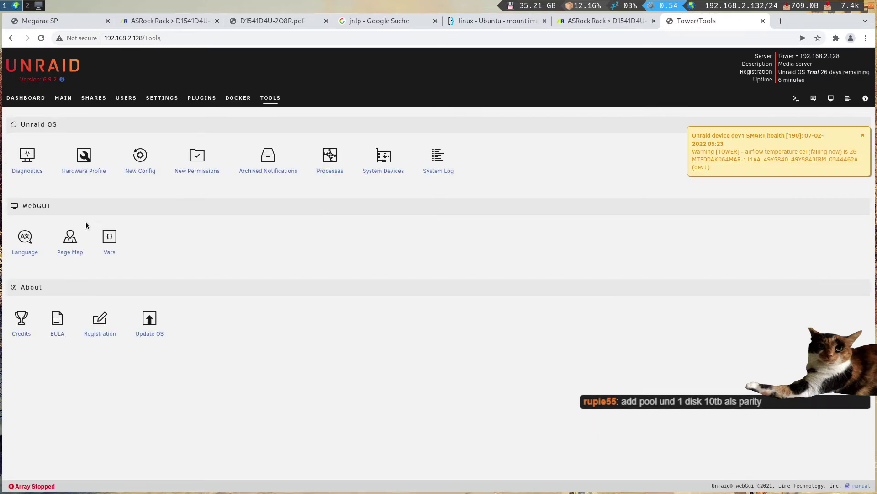
left_click(63, 97)
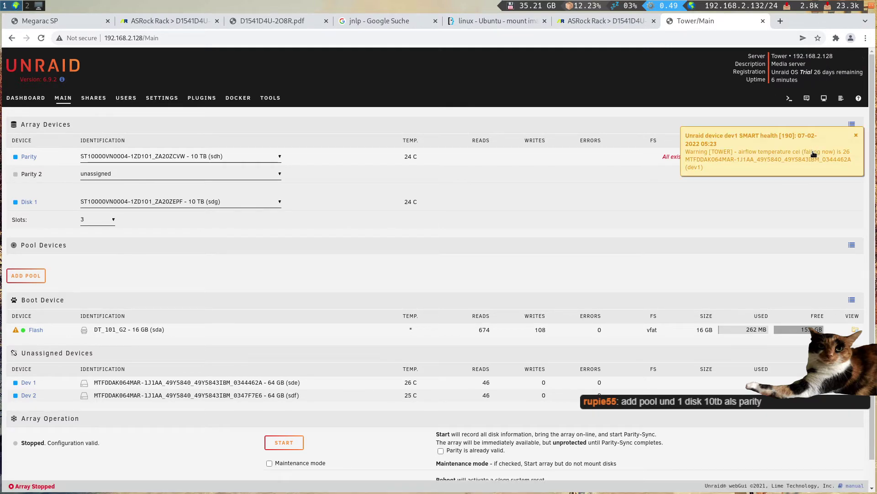
- Dismiss the SMART warning and inspect the slot-count and Parity 2 drive choices
left_click(858, 135)
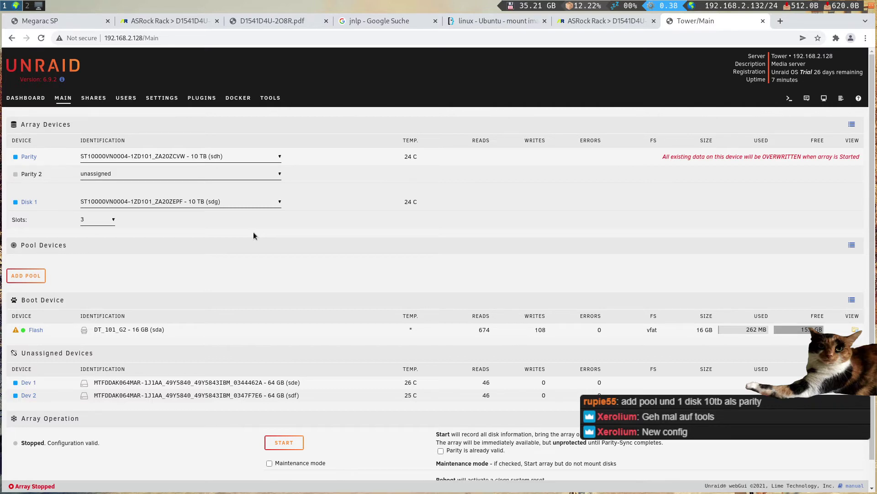
left_click(97, 220)
left_click(86, 218)
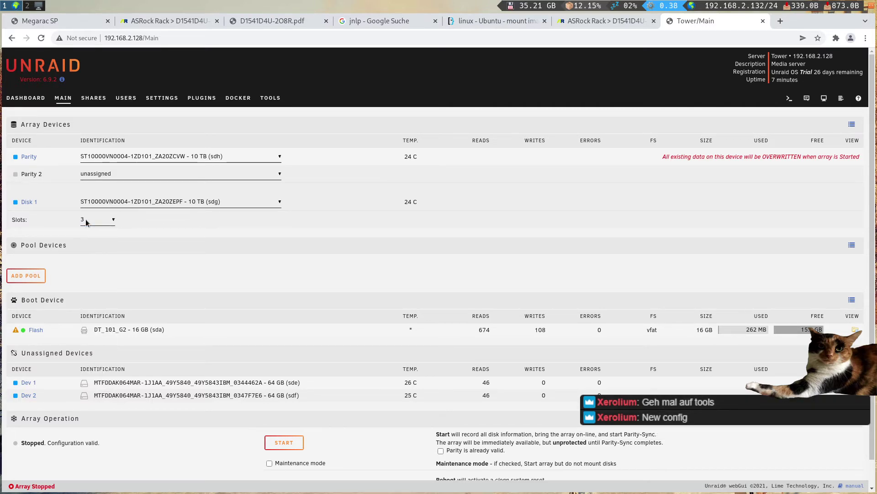
left_click(86, 218)
left_click(86, 218)
left_click(152, 178)
left_click(147, 169)
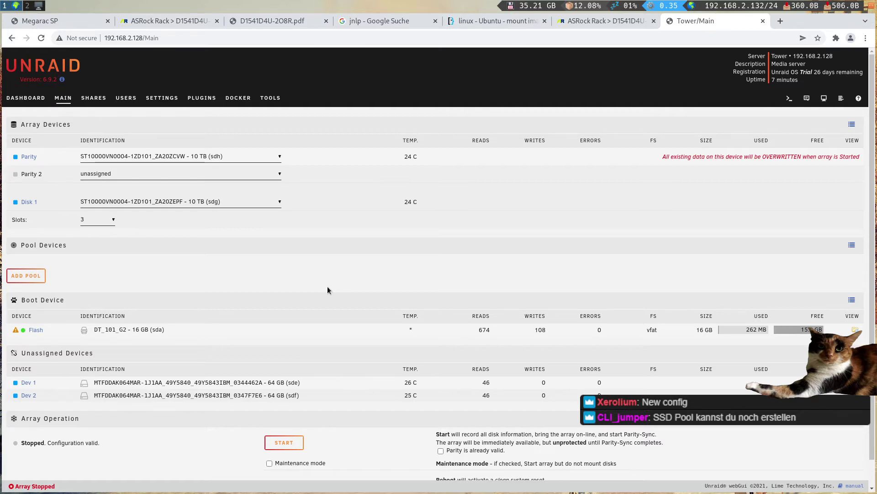
- Expand the array to 6 slots to check Disk 2 drives, then set 3 slots
left_click(97, 223)
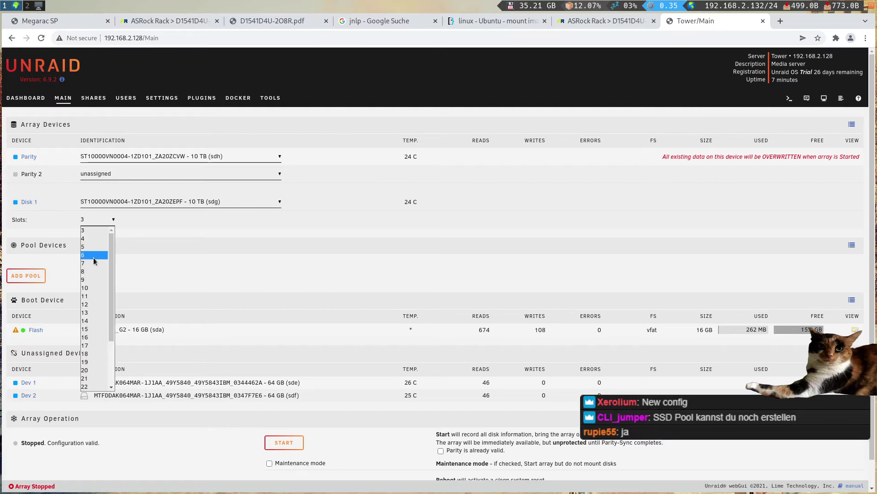
left_click(96, 256)
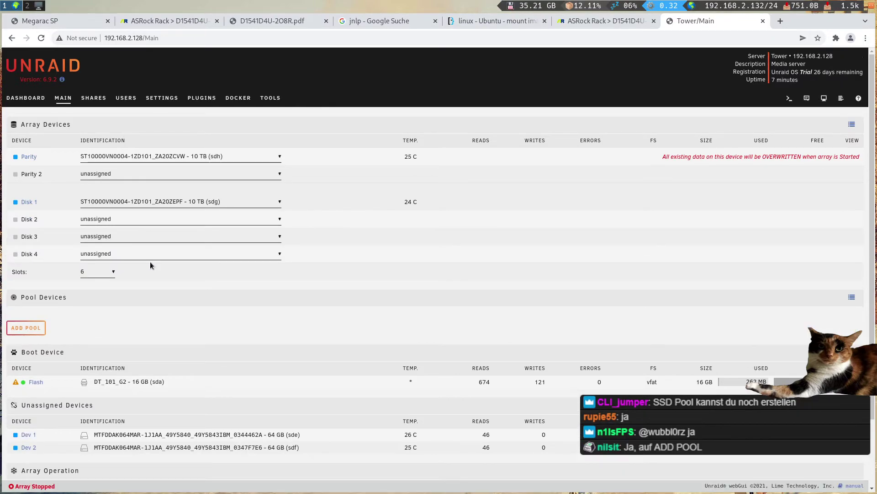
left_click(121, 224)
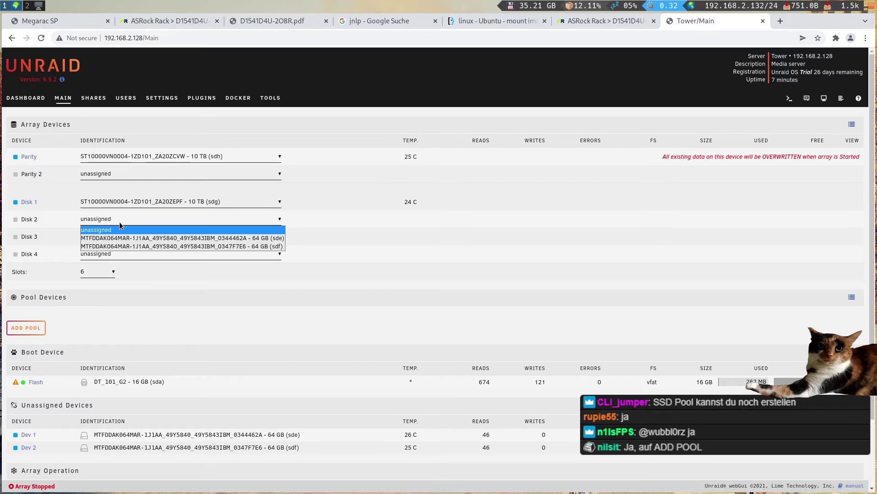
left_click(106, 237)
left_click(98, 271)
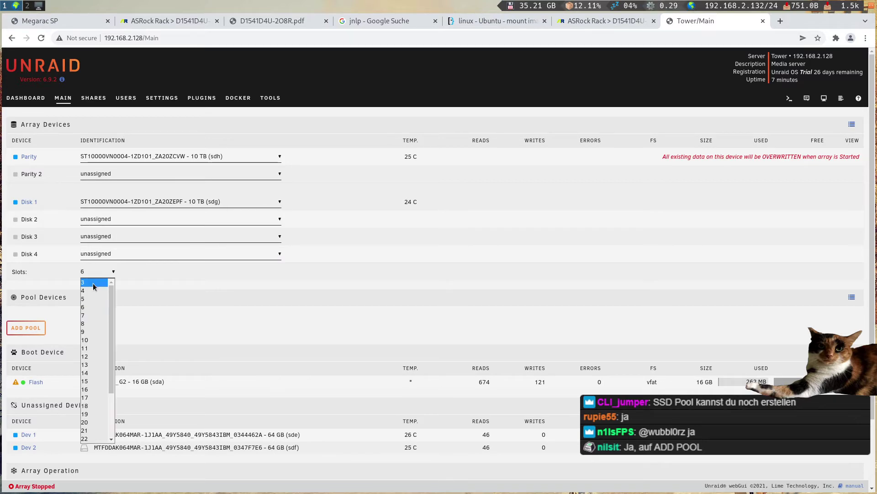
left_click(93, 297)
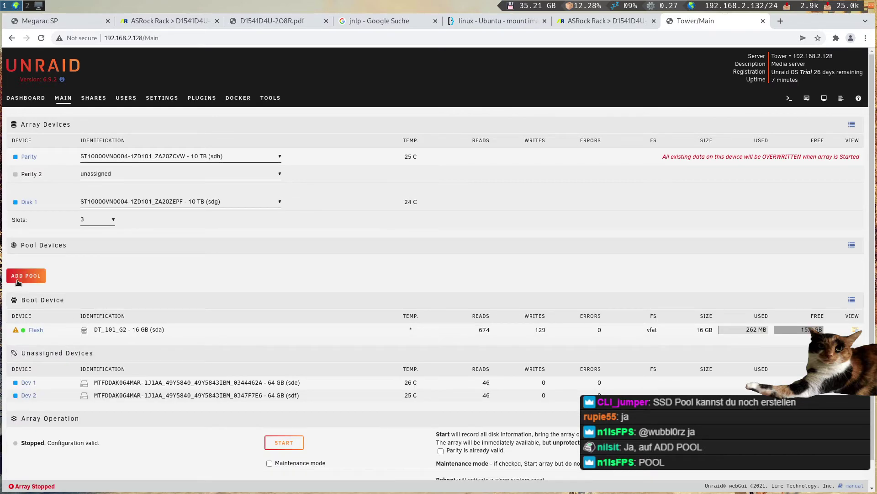
- Add a new pool named cache with 2 slots
left_click(26, 276)
left_click(427, 253)
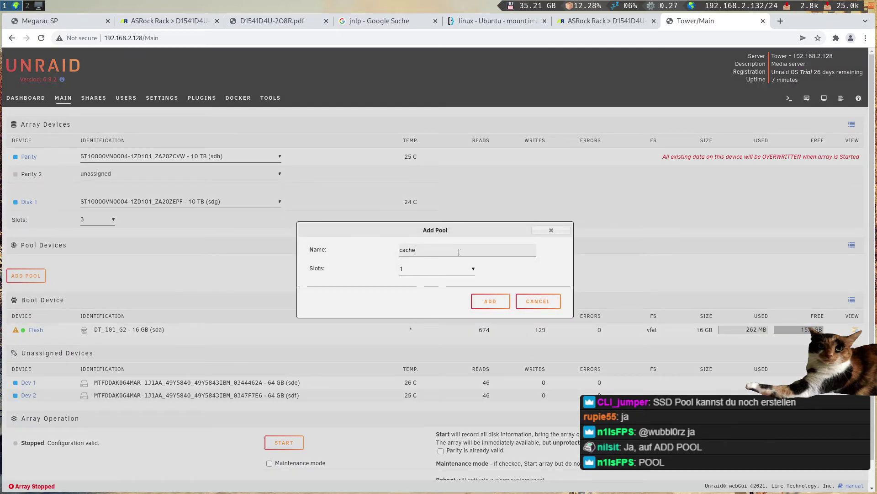
left_click(459, 272)
left_click(434, 286)
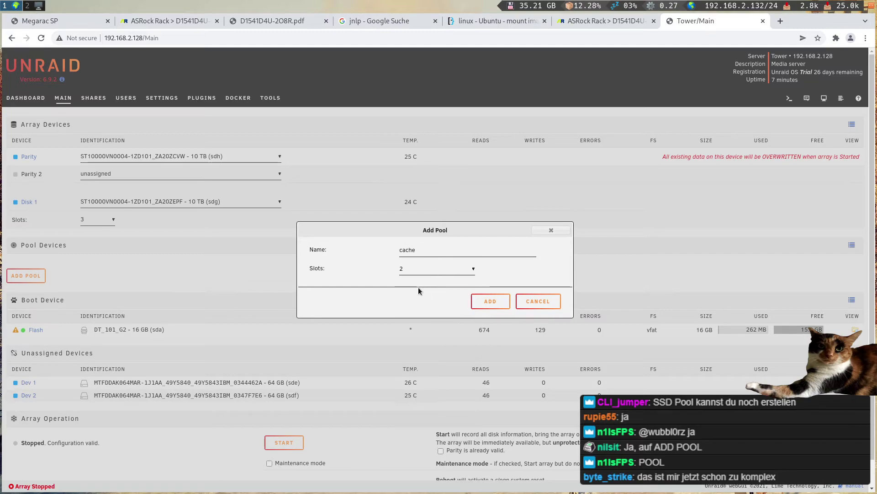
left_click(490, 300)
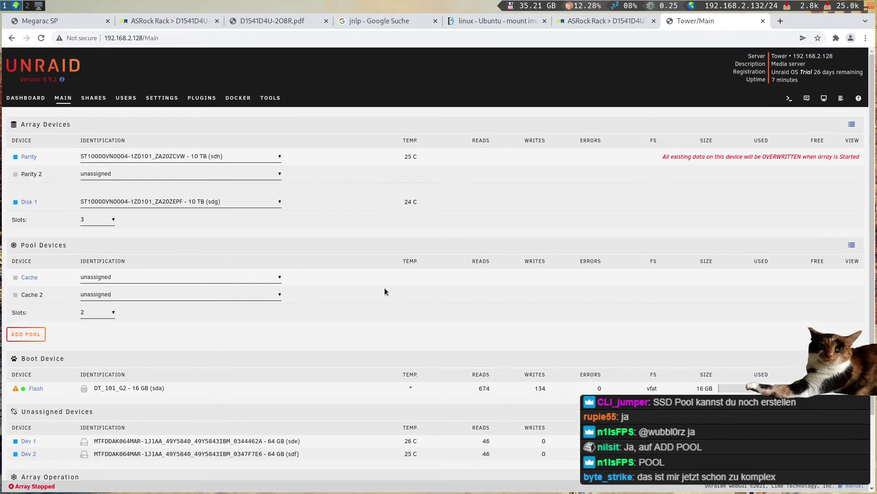
- Assign the sde 64 GB SSD to Cache and the sdf 64 GB SSD to Cache 2
left_click(119, 280)
left_click(100, 295)
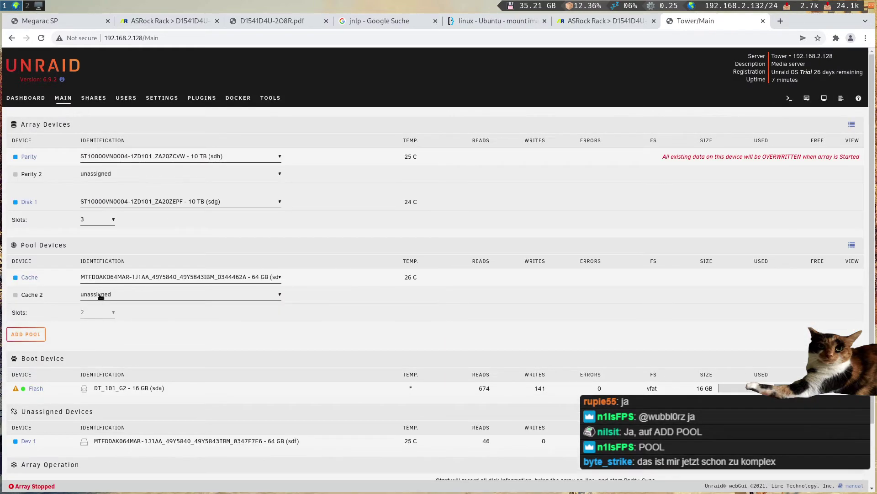
left_click(100, 297)
left_click(101, 308)
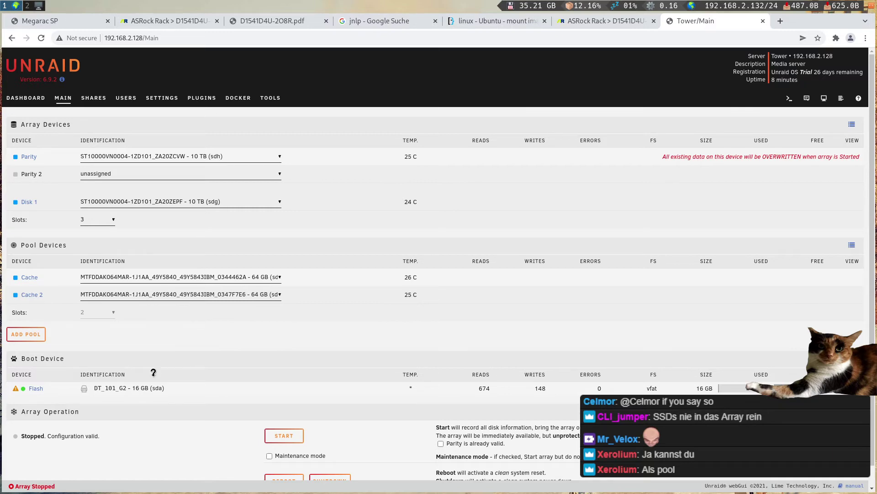
scroll(262, 362, "down", 1)
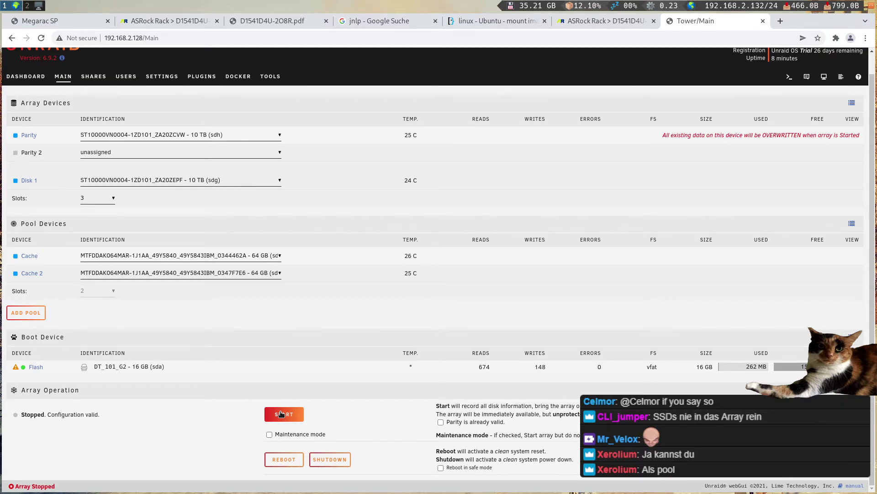
- Start the array, confirm overwriting parity, and dismiss the SMART temperature warning
left_click(281, 414)
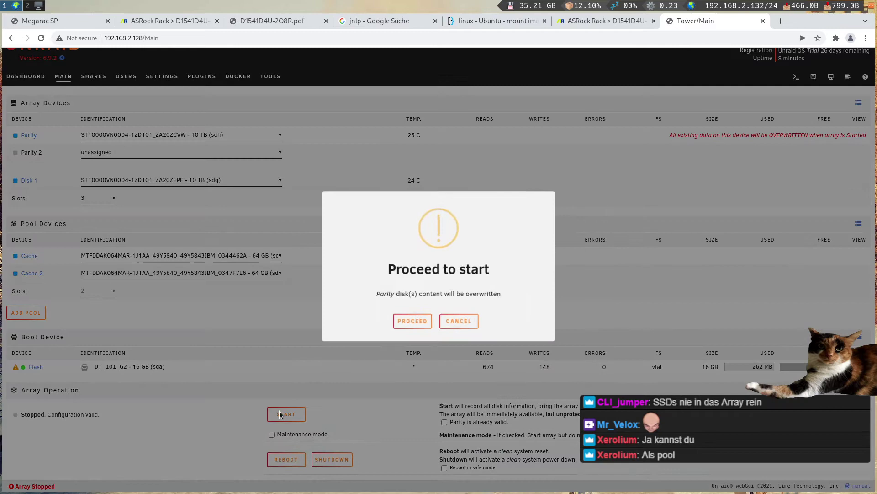
left_click(411, 322)
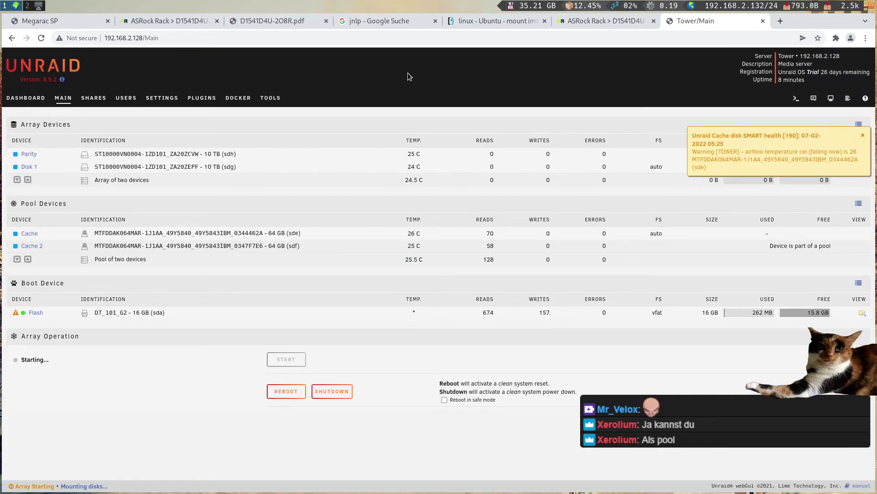
left_click(863, 135)
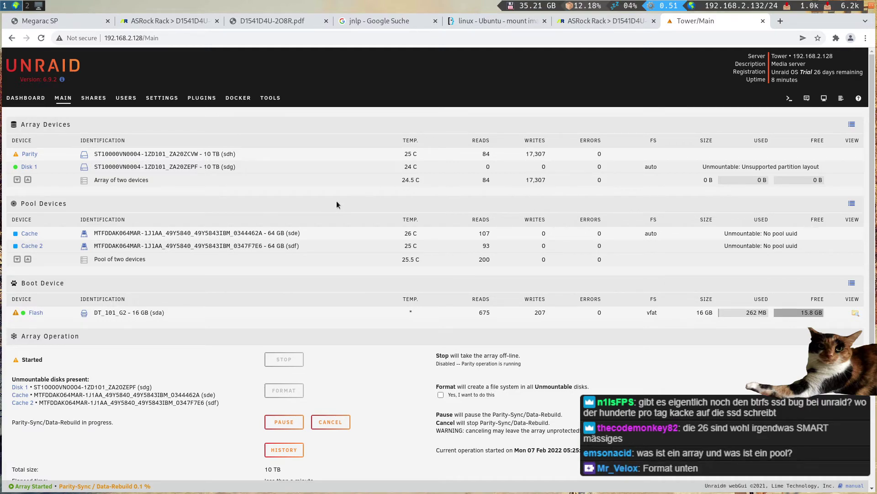
- Confirm the format warning and format the unmountable Disk 1 and cache pool
scroll(337, 204, "down", 5)
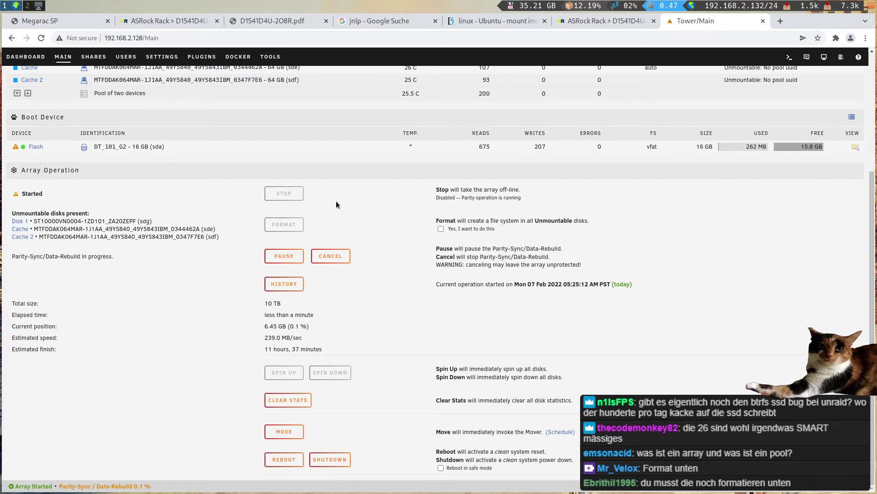
left_click(441, 229)
left_click(447, 359)
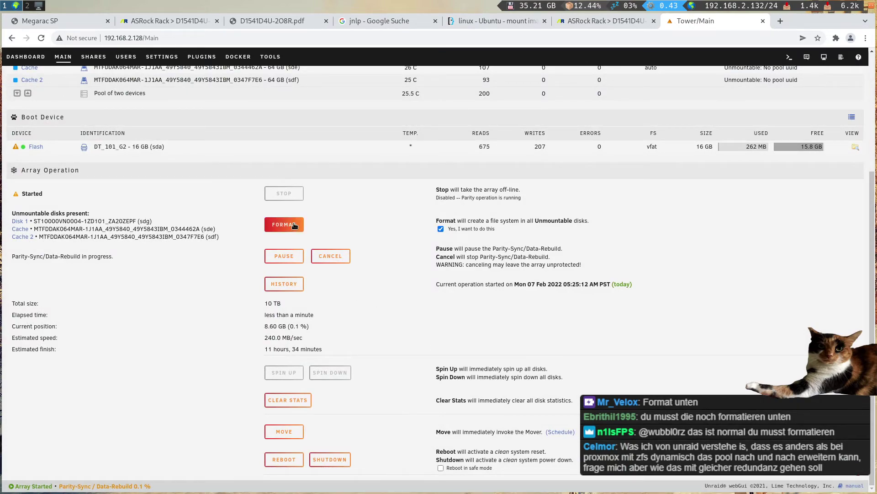
left_click(295, 225)
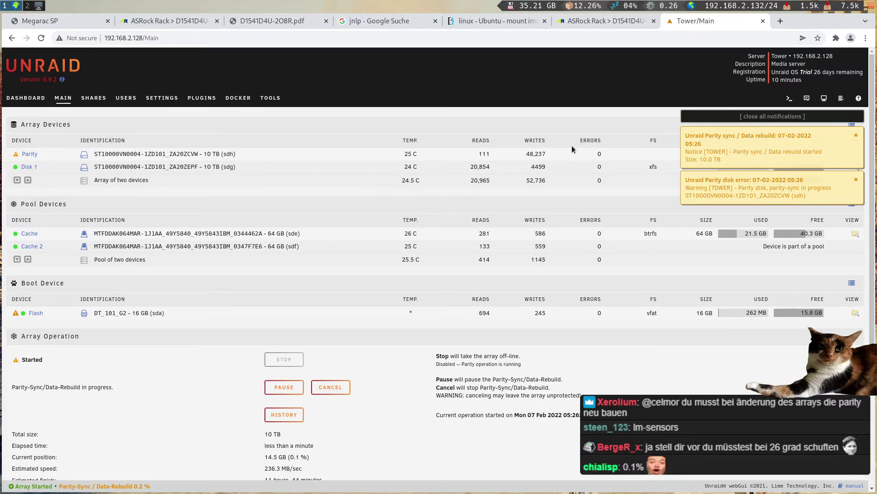
- Dismiss the parity-sync and disk-error pop-ups with '[ close all notifications ]'
left_click(767, 118)
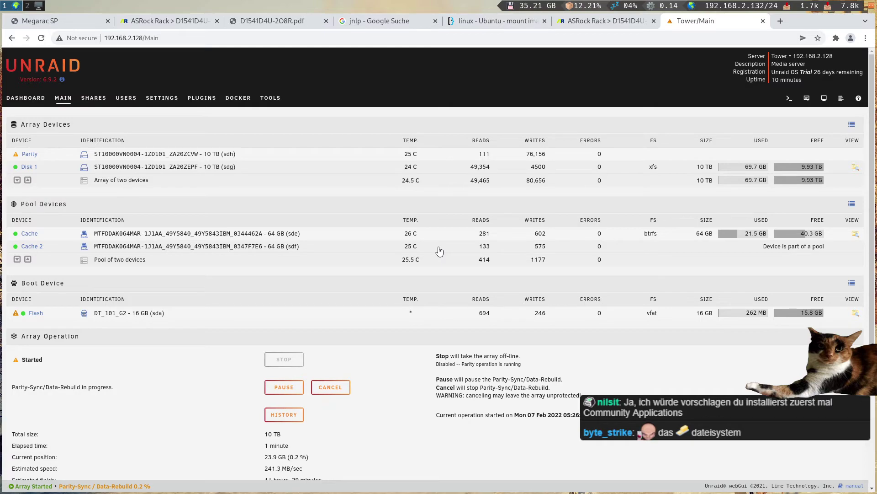
key("ctrl+t")
type("https://sysadminde.com/questions/739645/smart-error-190-airflowtemperaturecel-is-it-a-risk")
key("Return")
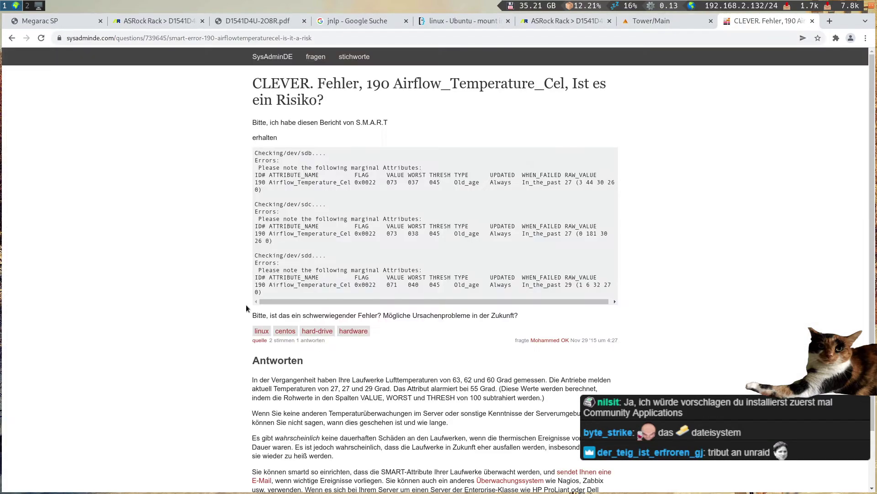
left_click(346, 37)
left_click(346, 37)
type("1")
key("BackSpace")
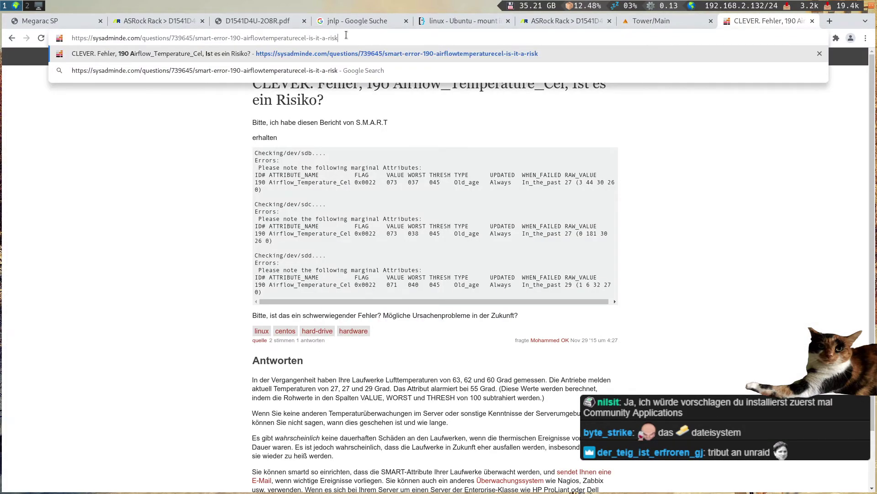
left_click(218, 195)
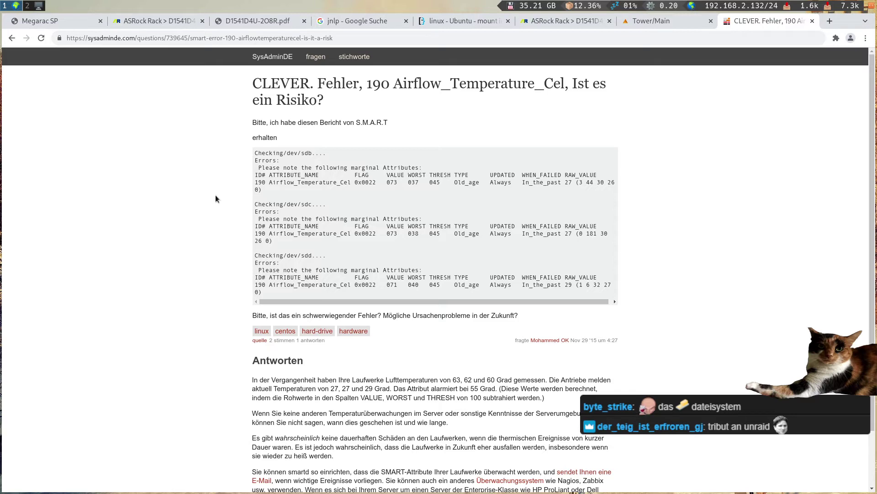
scroll(215, 195, "down", 3)
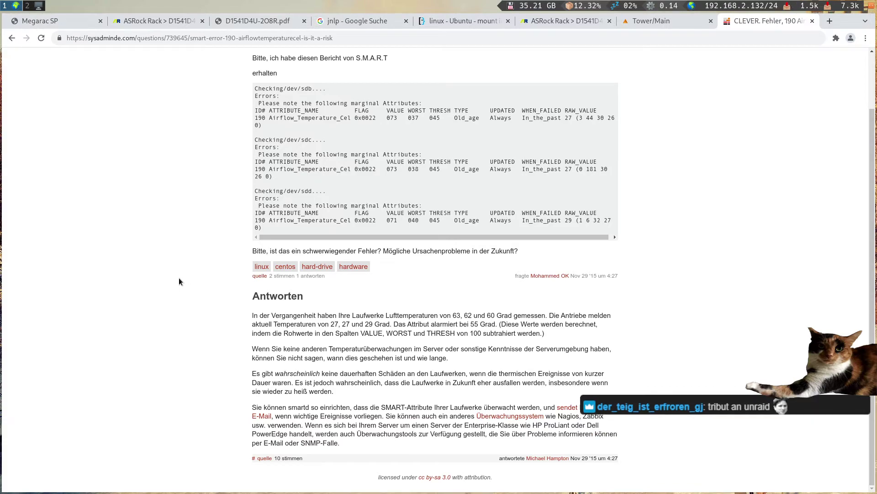
key("ctrl+w")
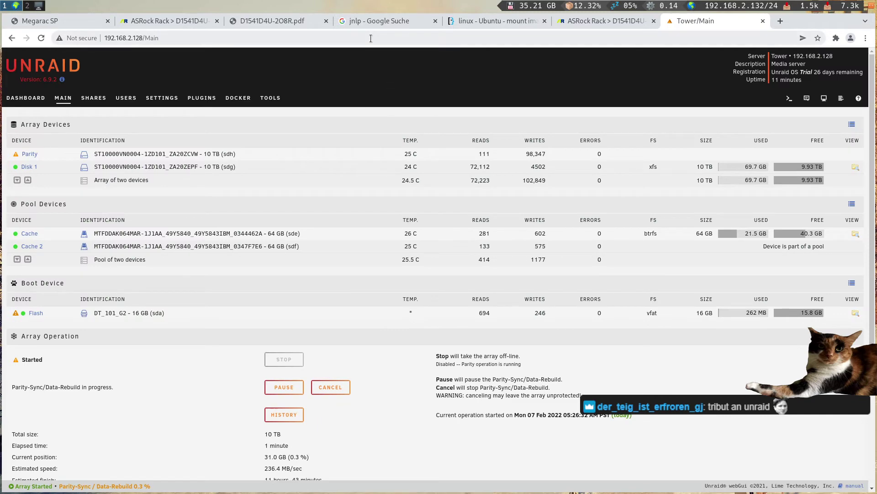
left_click(381, 37)
left_click(356, 122)
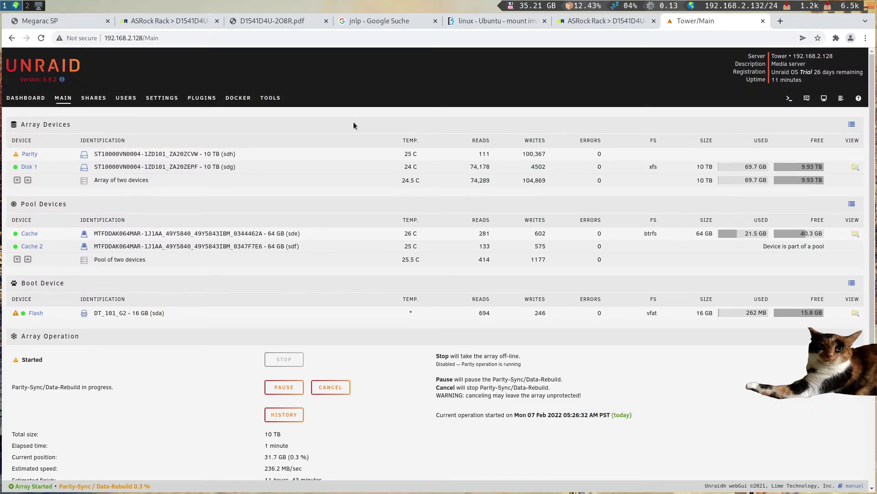
scroll(306, 207, "down", 3)
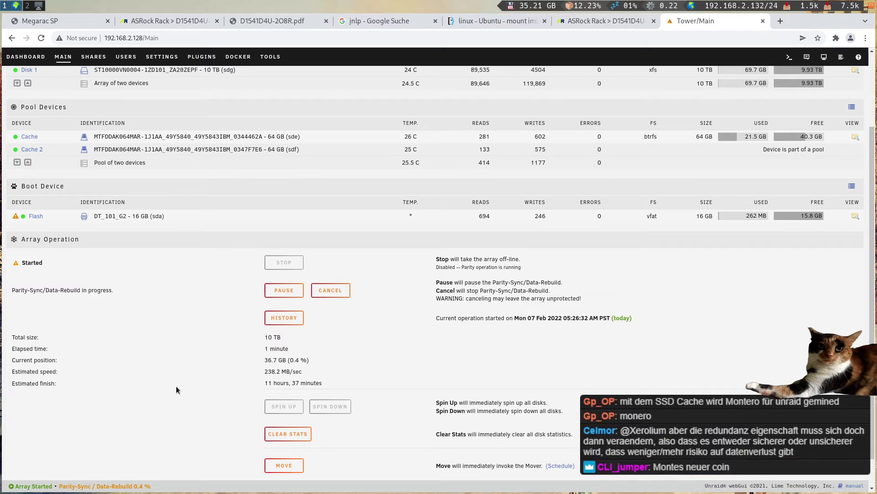
scroll(176, 388, "up", 4)
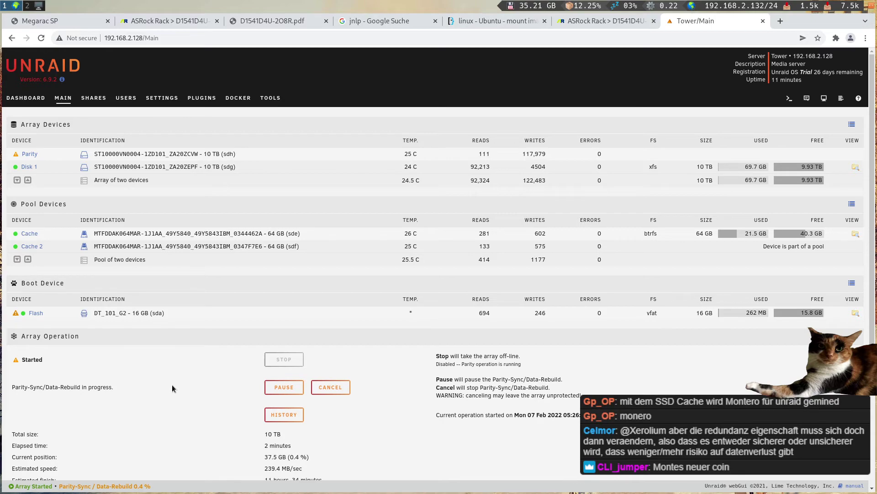
scroll(212, 371, "down", 3)
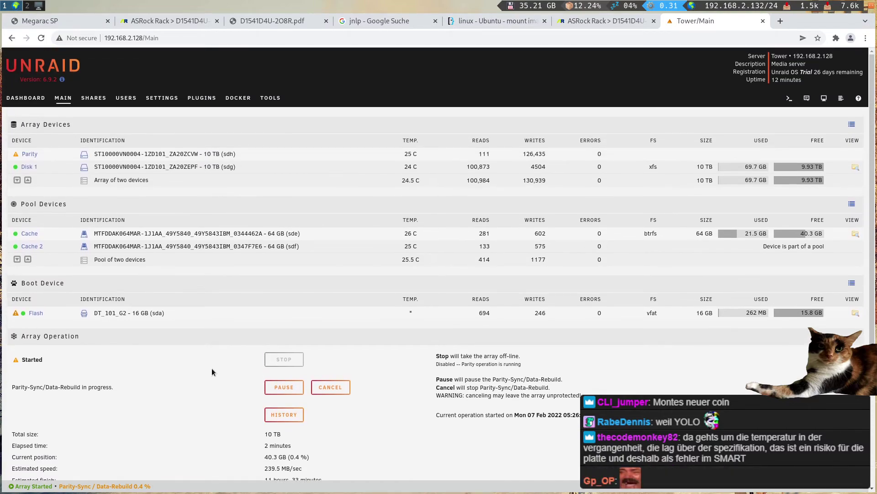
scroll(212, 371, "down", 2)
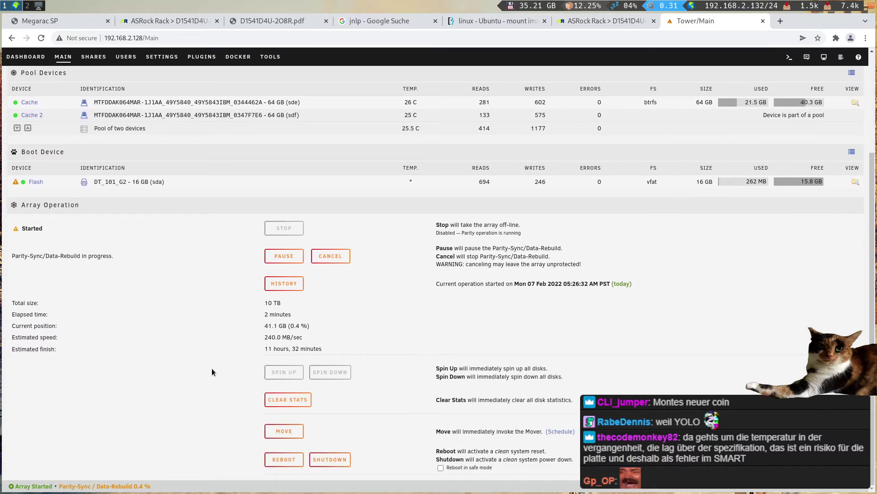
scroll(212, 369, "up", 3)
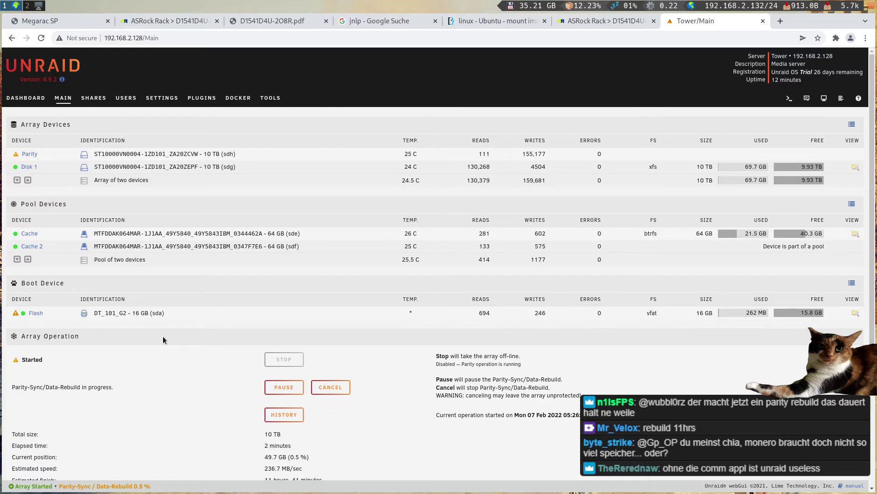
scroll(162, 337, "down", 3)
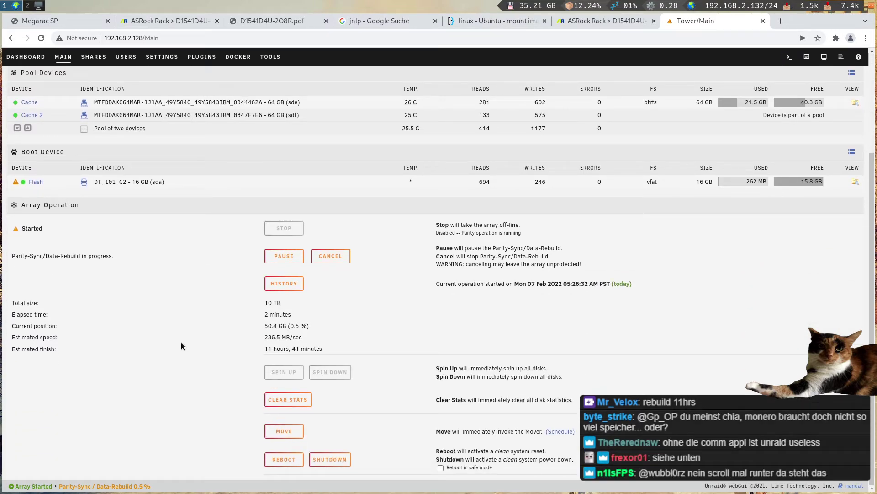
triple_click(295, 347)
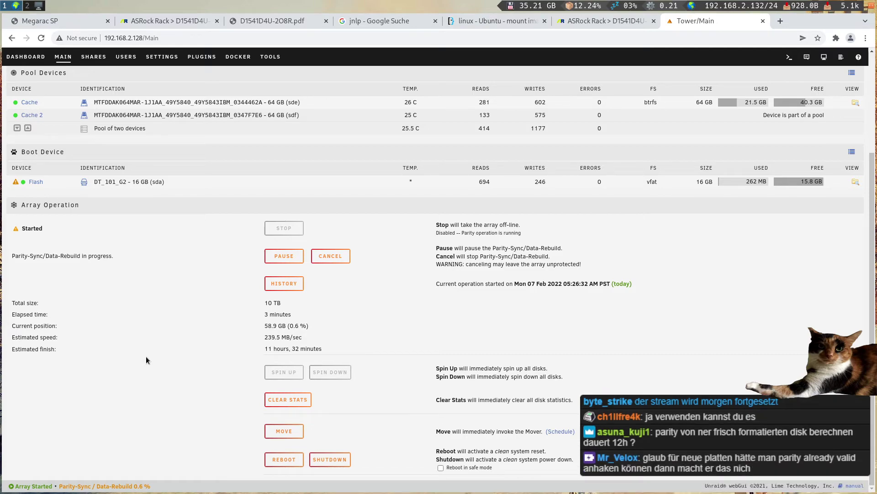
scroll(144, 357, "up", 2)
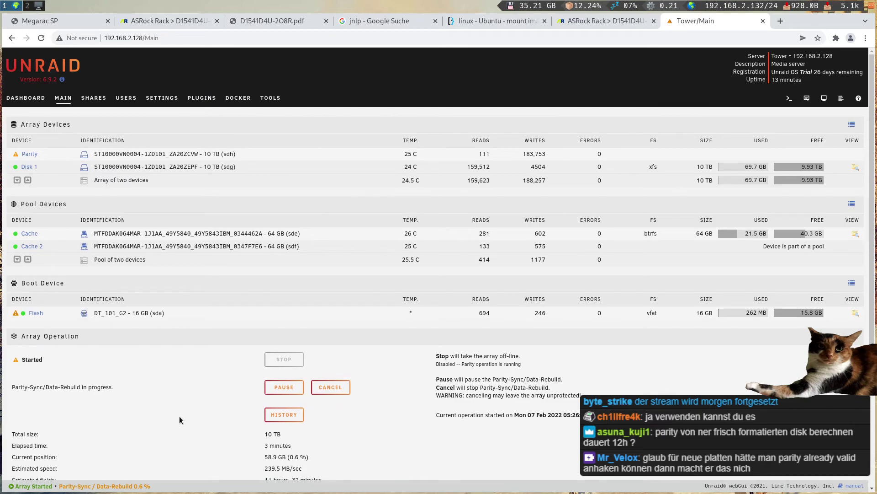
scroll(180, 421, "down", 1)
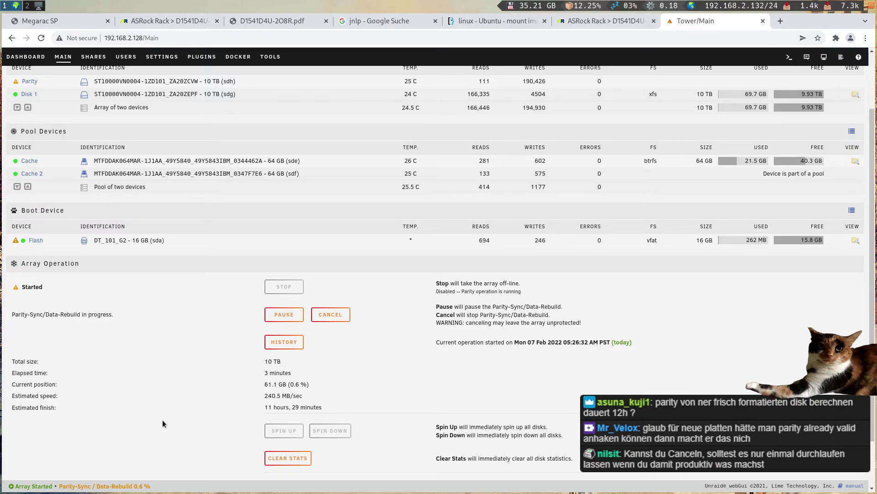
scroll(161, 420, "down", 2)
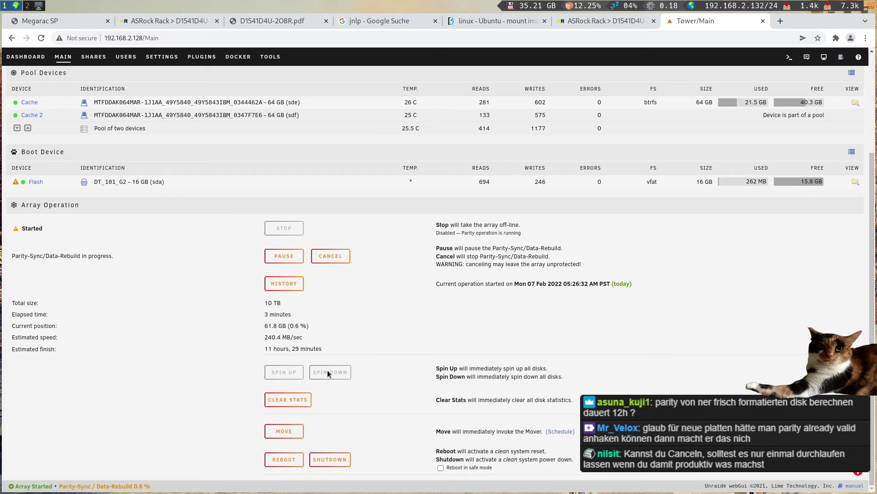
- Cancel the running parity-sync under Array Operation and confirm with PROCEED
left_click(343, 255)
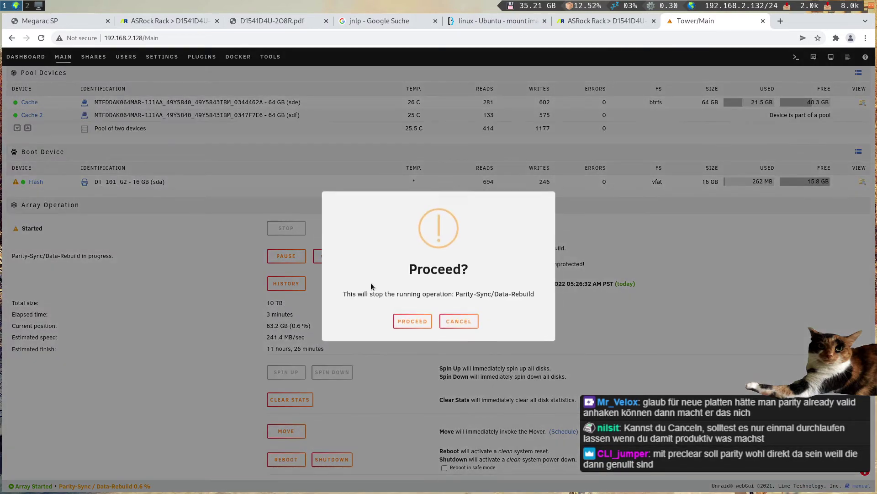
left_click(412, 321)
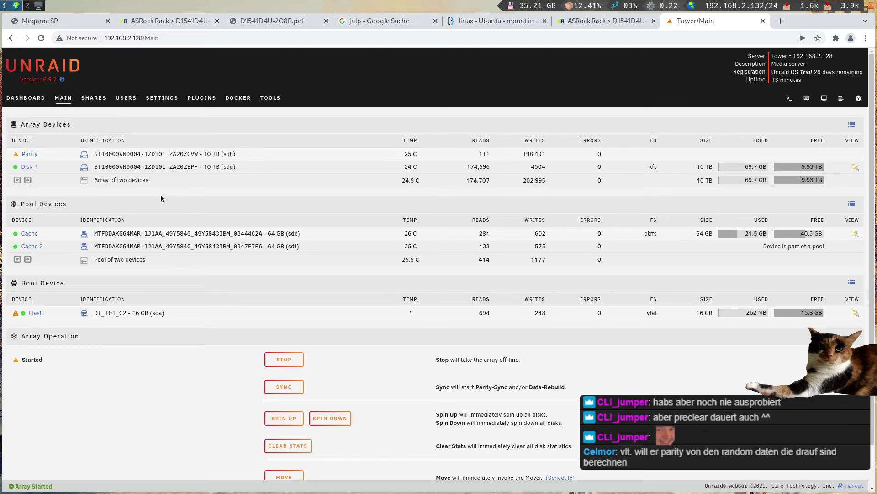
- Browse the Shares, Users, Dashboard and Main tabs, ending back on the Shares list
left_click(94, 99)
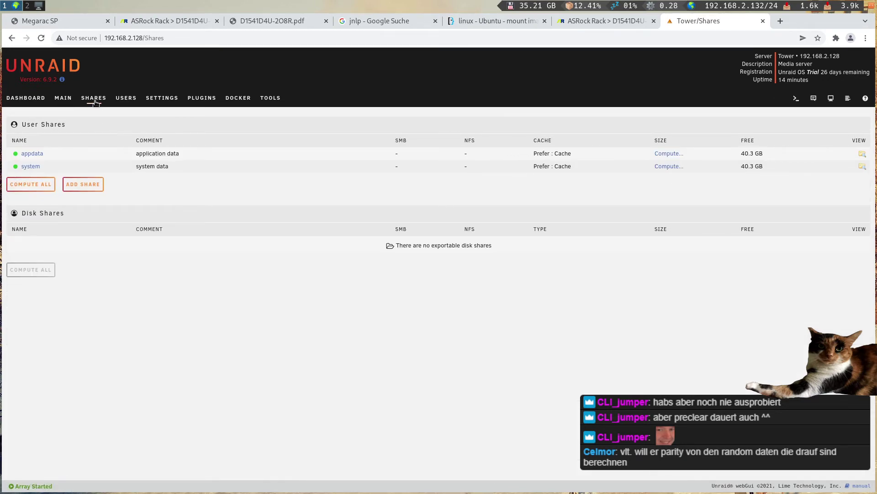
left_click(126, 98)
left_click(87, 99)
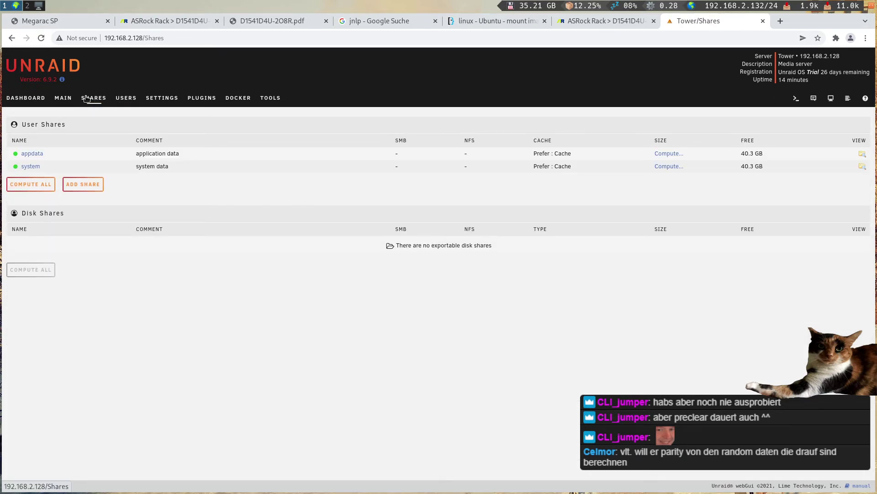
left_click(27, 99)
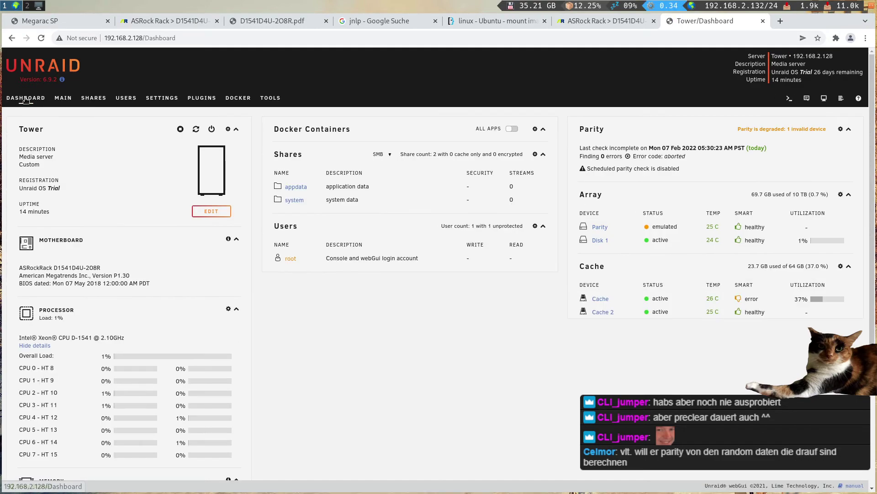
scroll(117, 226, "down", 5)
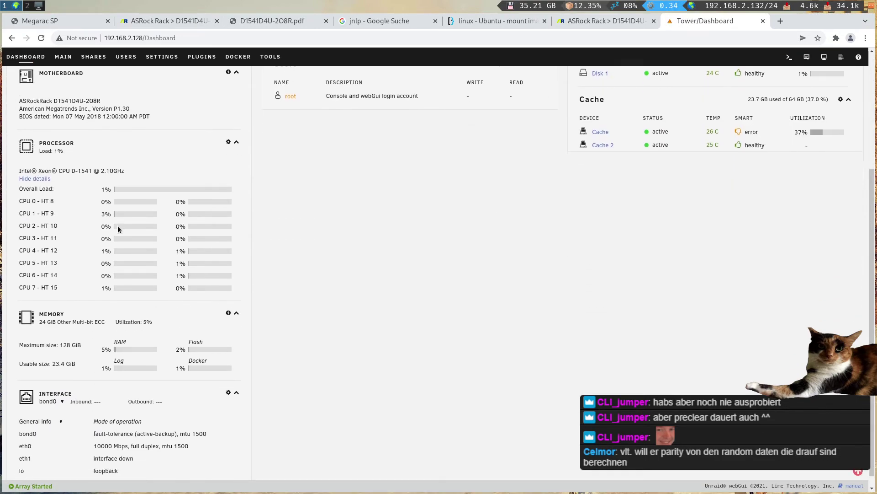
scroll(117, 226, "up", 5)
left_click(63, 99)
left_click(94, 98)
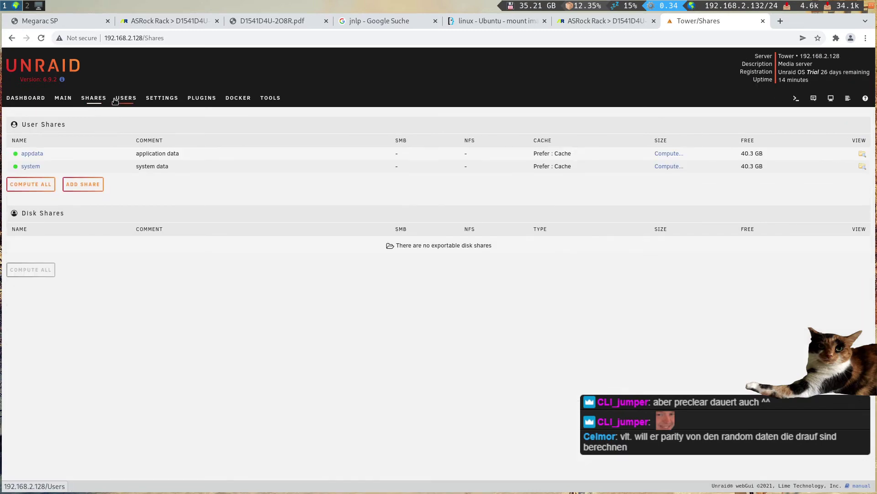
- Peek at appdata's settings and Disk 1's contents, then dismiss the parity-sync notification
left_click(35, 156)
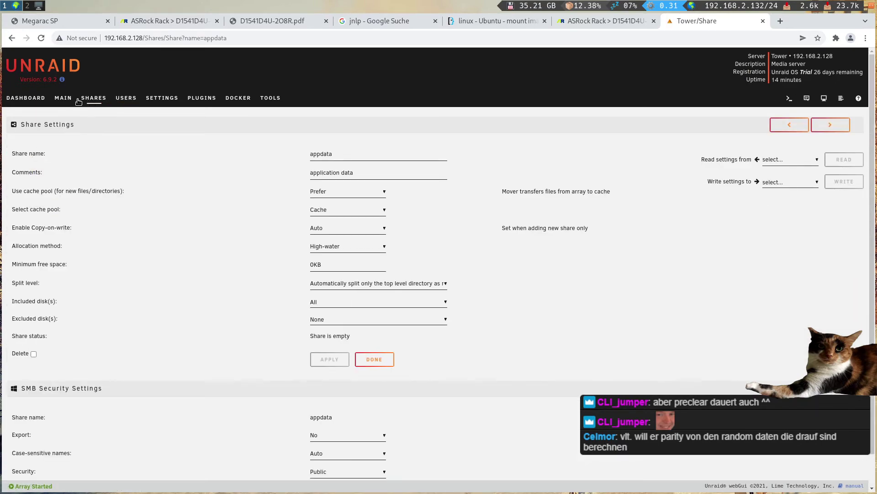
left_click(64, 99)
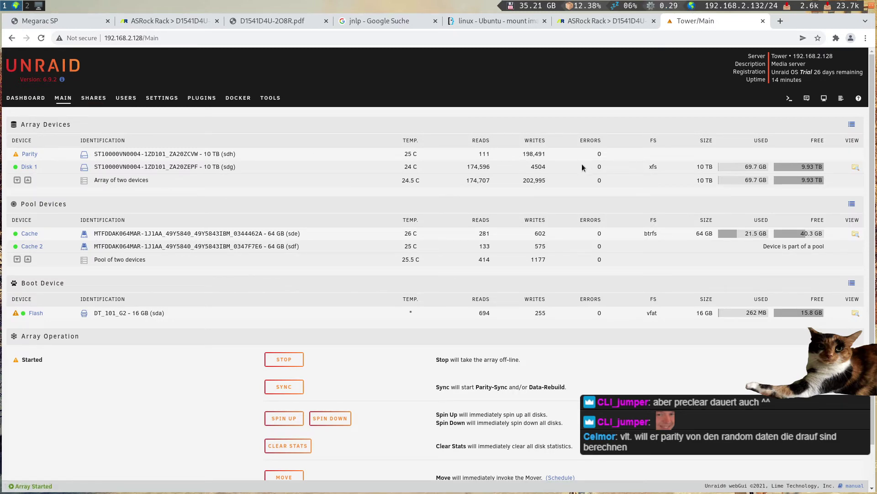
left_click(855, 167)
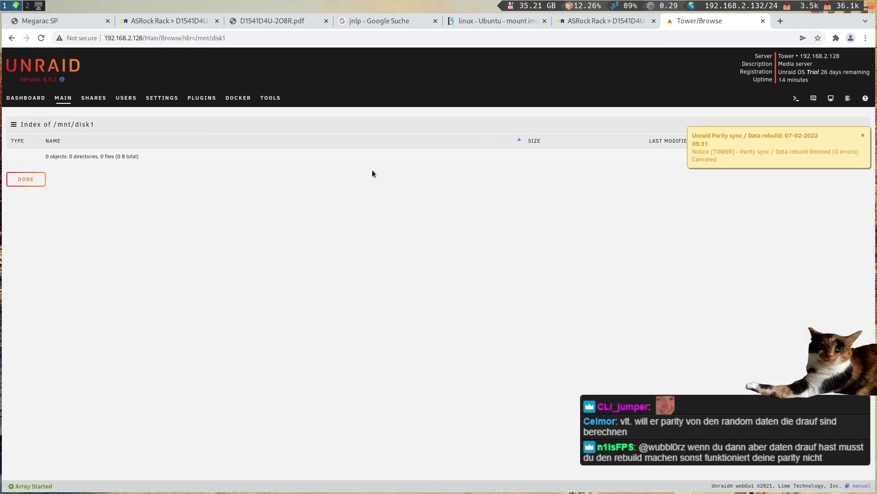
left_click(88, 99)
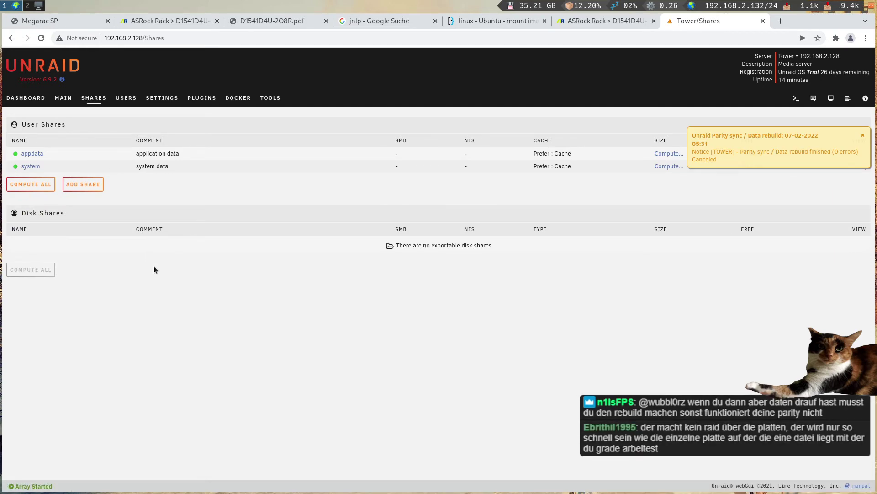
left_click(863, 137)
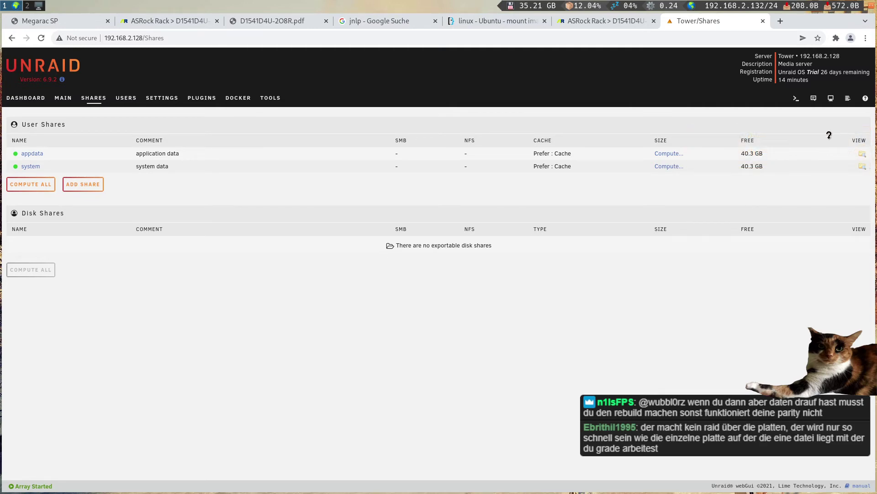
- Start a new share named lulw, with Use cache pool set to Yes on the Cache pool
left_click(87, 189)
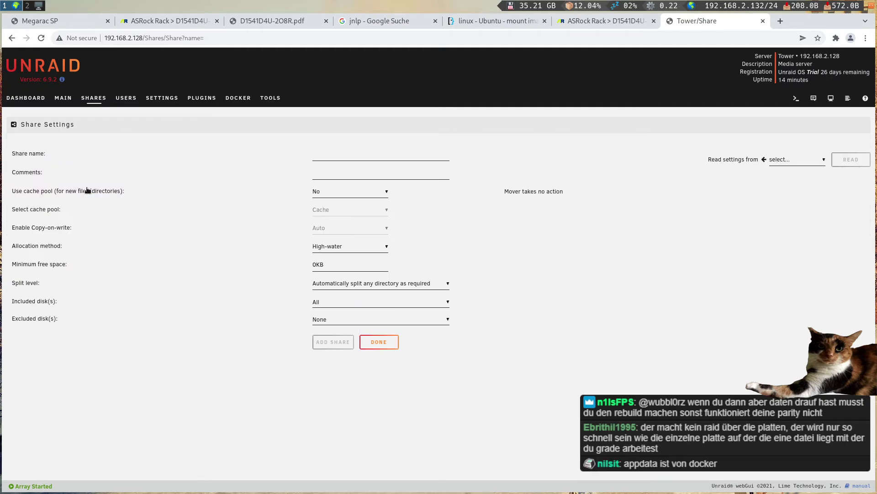
left_click(327, 158)
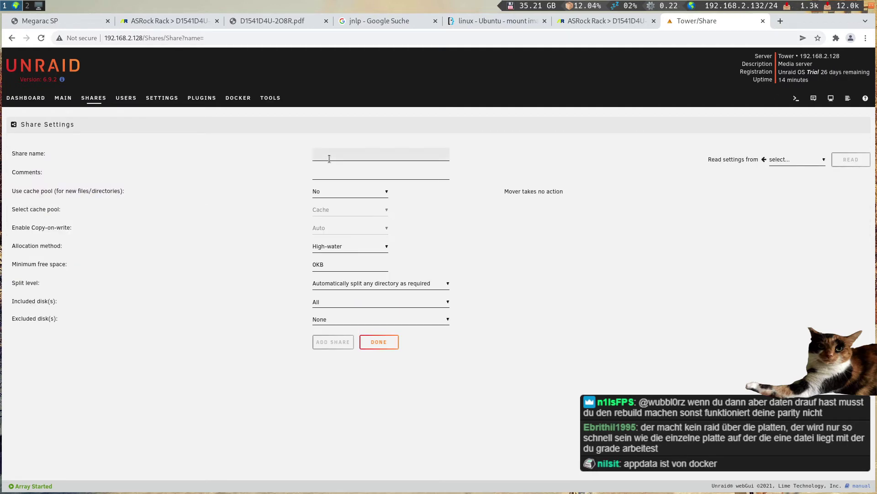
type("lulw")
left_click(329, 173)
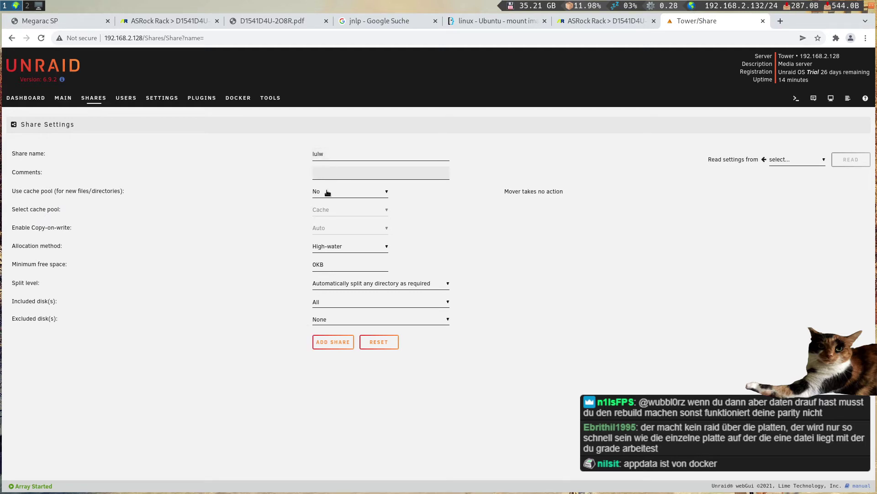
left_click(327, 192)
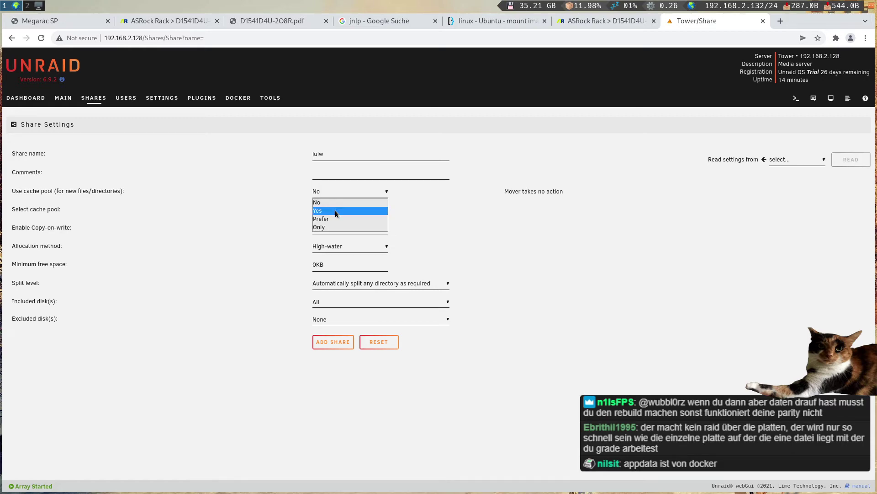
left_click(336, 211)
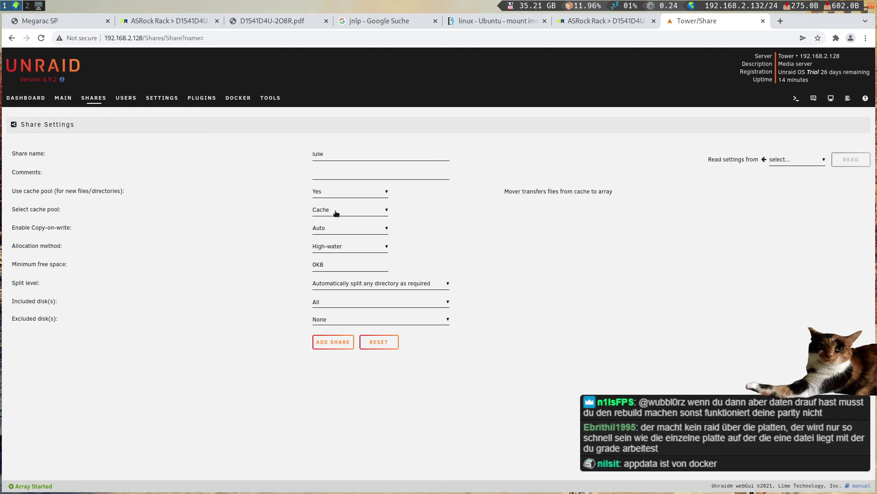
left_click(335, 211)
left_click(335, 211)
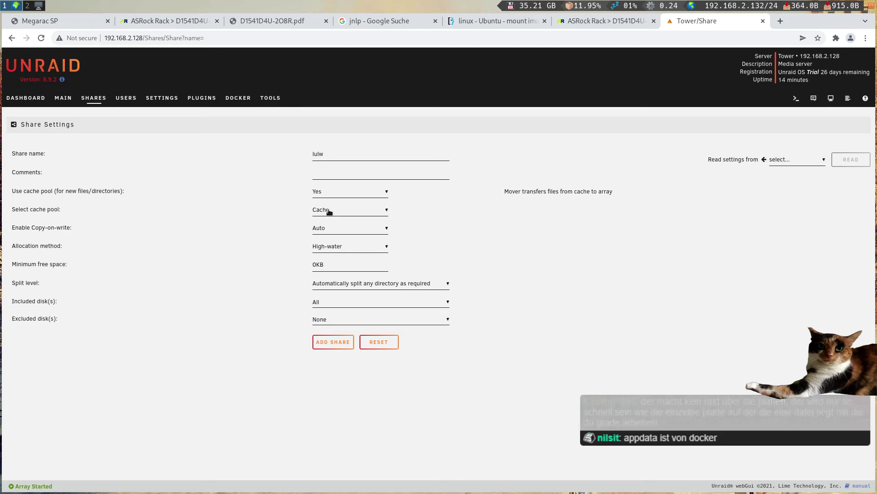
- Review Copy-on-write help, High-water allocation, included disks and copy-settings options, leaving defaults
left_click(220, 223)
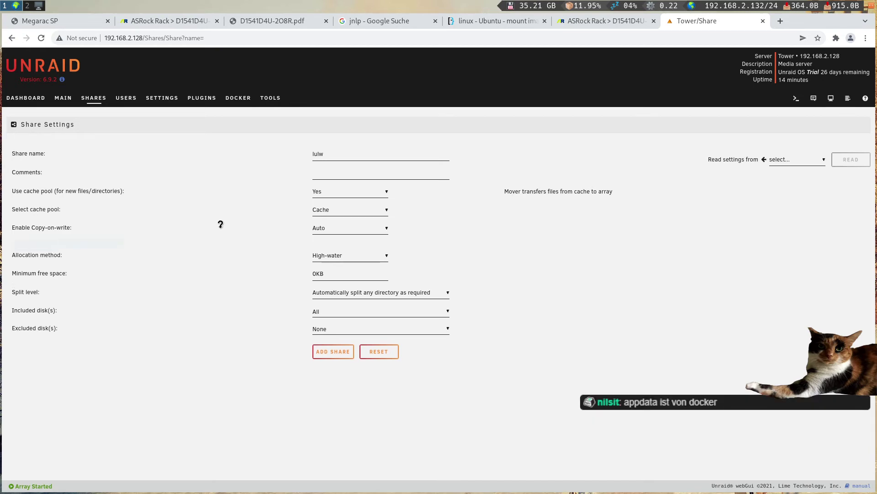
left_click(220, 224)
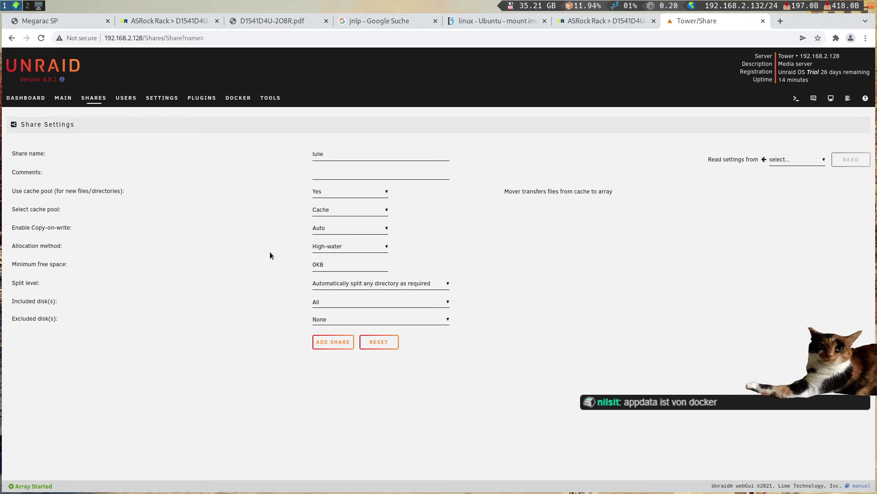
left_click(342, 246)
left_click(342, 245)
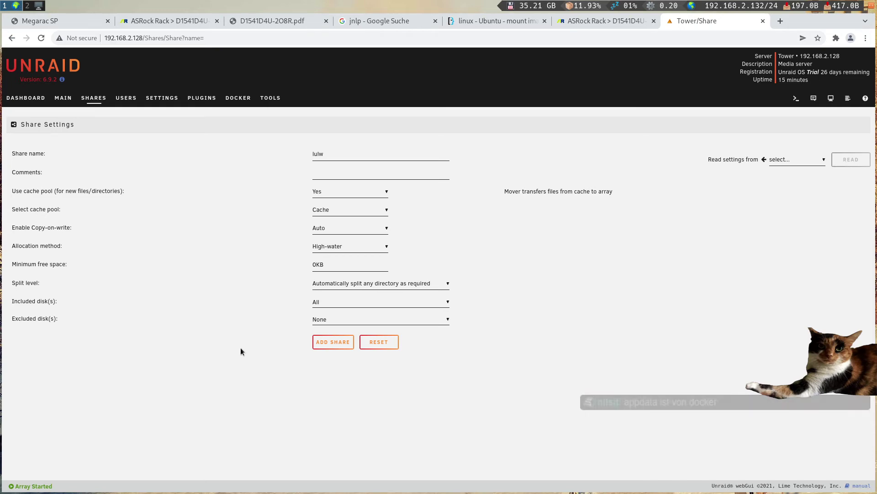
left_click(342, 303)
left_click(342, 303)
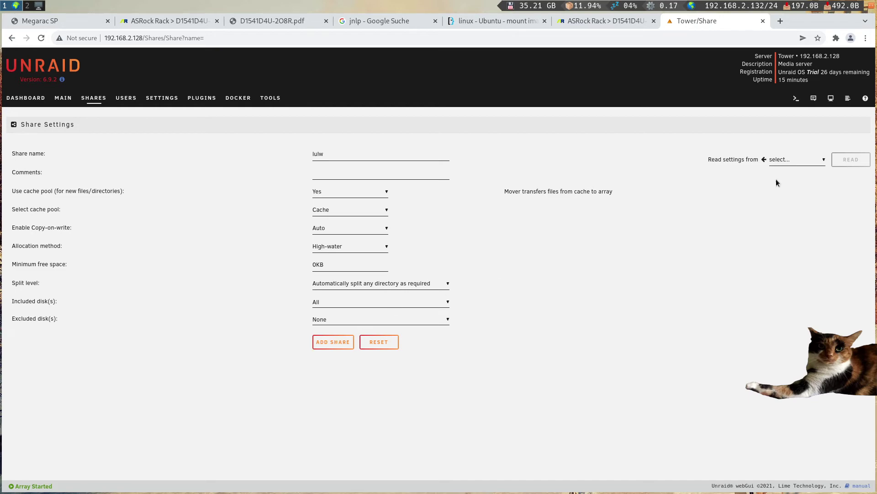
left_click(794, 159)
left_click(794, 160)
left_click(329, 306)
left_click(264, 301)
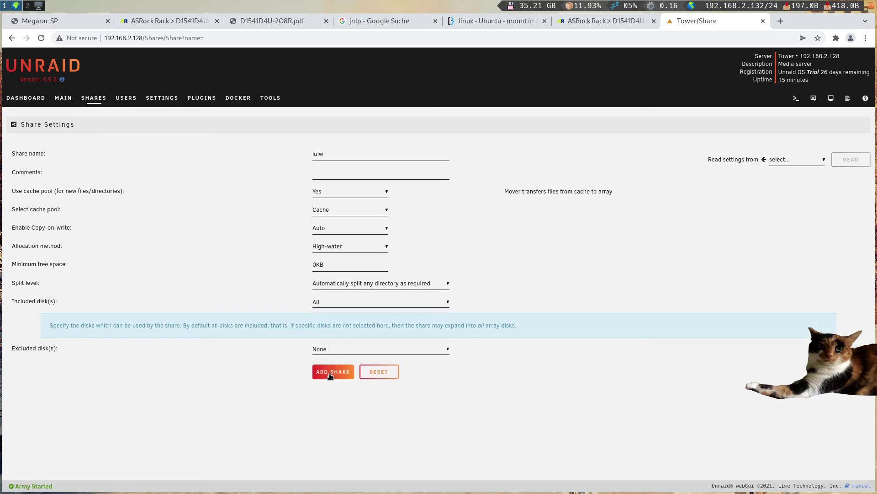
- Add the lulw share, select its page URL, and switch back to the local Windows screen
left_click(329, 374)
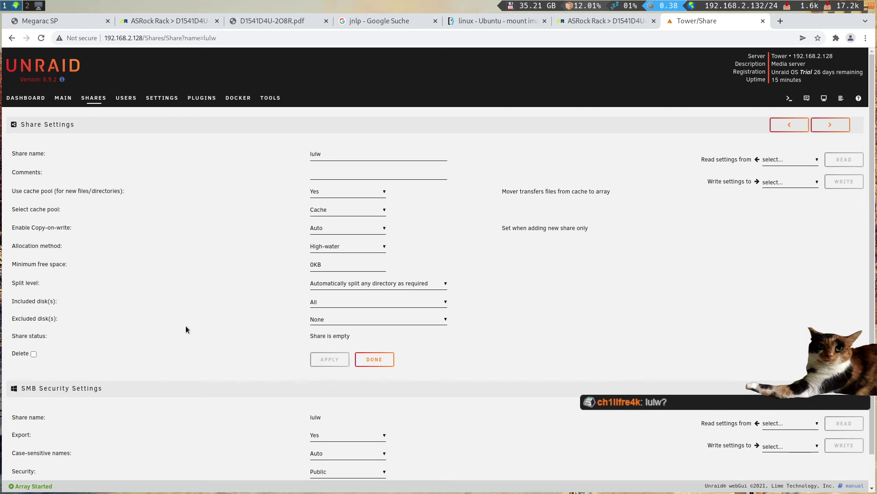
scroll(186, 329, "down", 1)
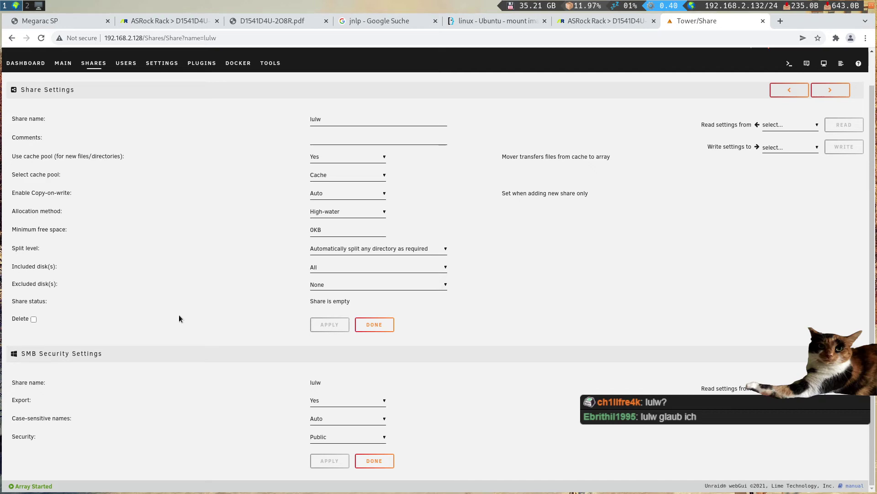
left_click(93, 40)
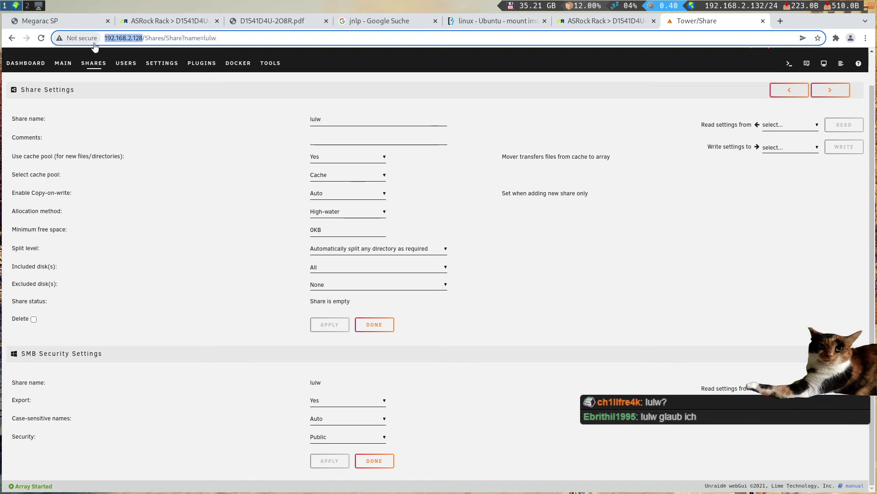
key("alt+Tab")
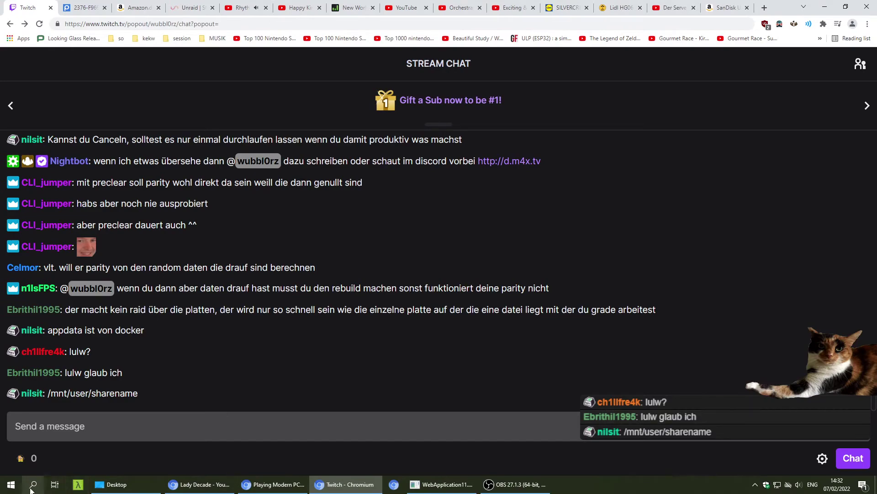
- Close the Lady Decade YouTube tab, leaving the YouTube home page tab showing
left_click(199, 484)
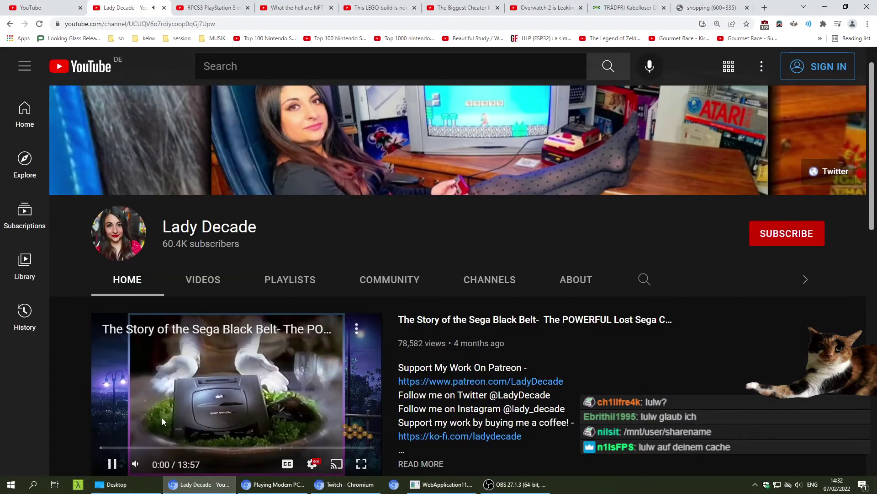
key("ctrl+w")
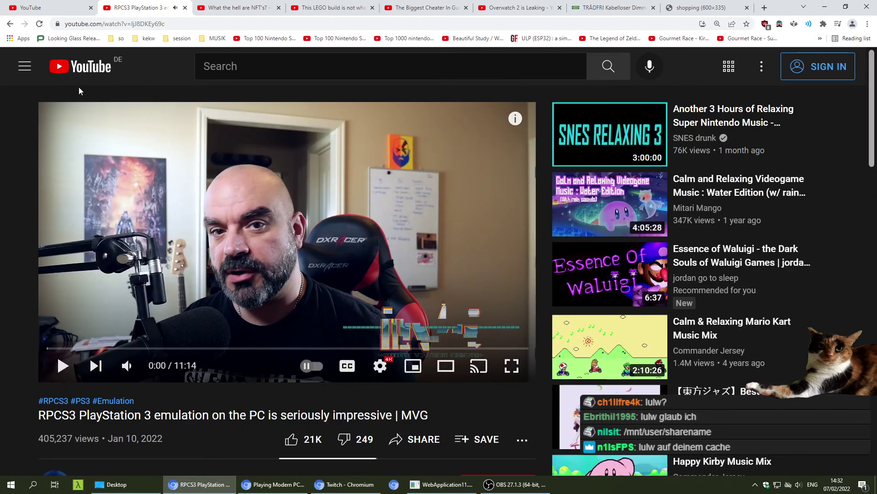
left_click(55, 7)
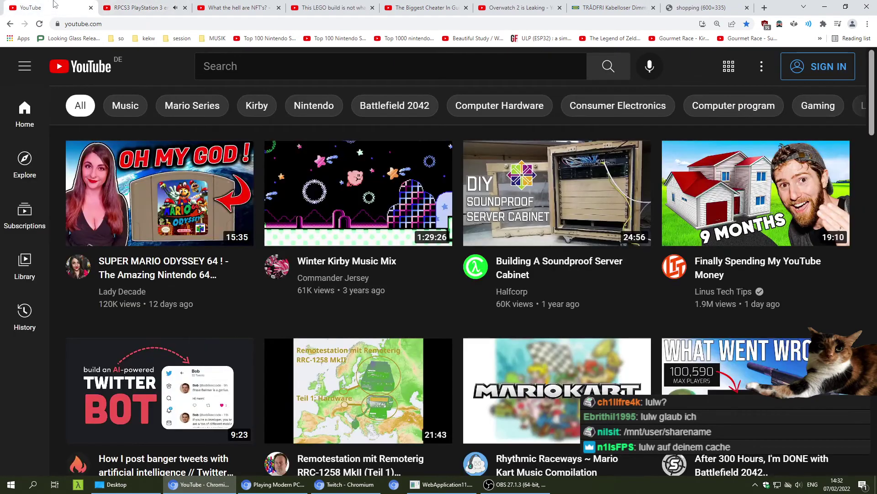
- Search Windows for 'exp' and bring up File Explorer on the Desktop folder
left_click(32, 484)
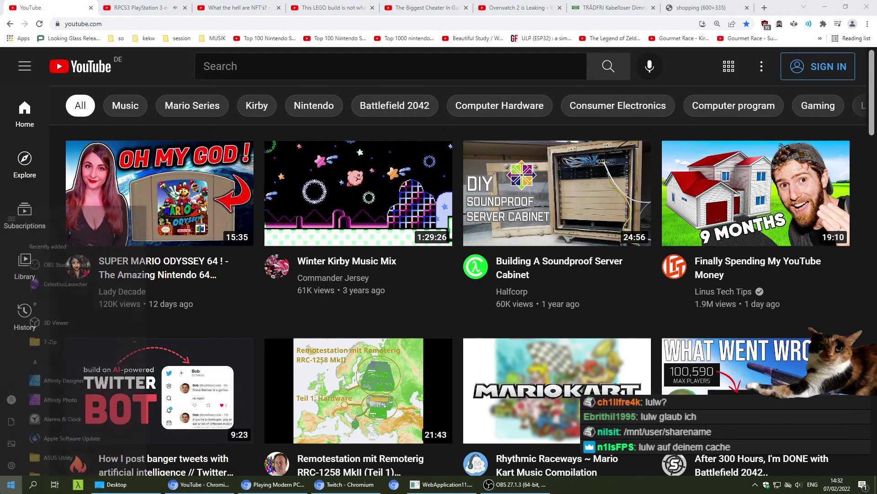
type("exp")
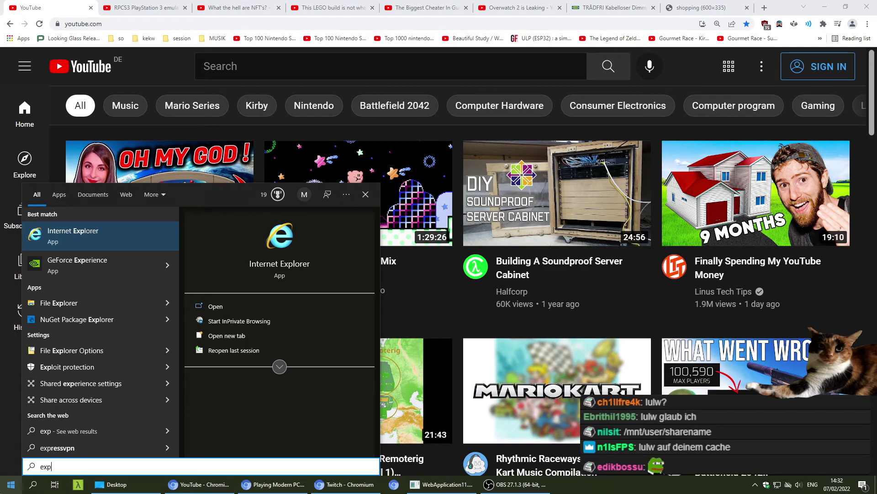
key("Escape")
left_click(116, 484)
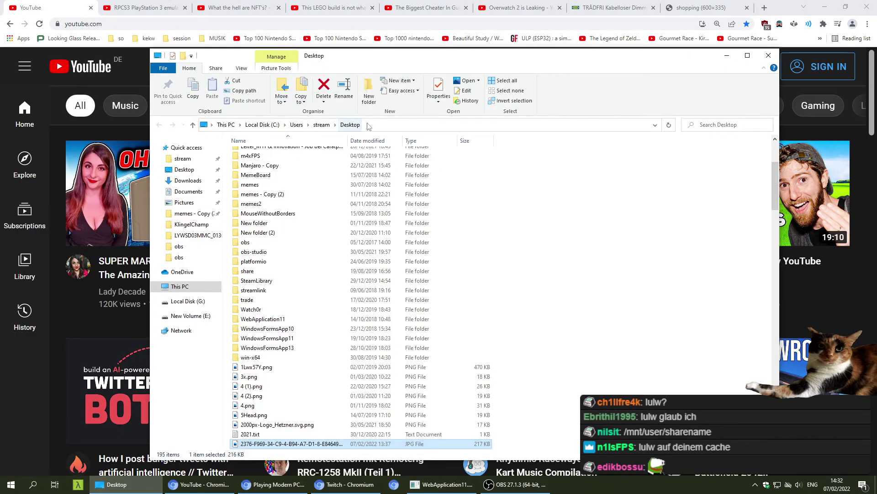
- Browse to \\192.168.2.128 in File Explorer and open the lulw share
left_click(390, 124)
type("\\\\")
type("http://192.168.2.128/")
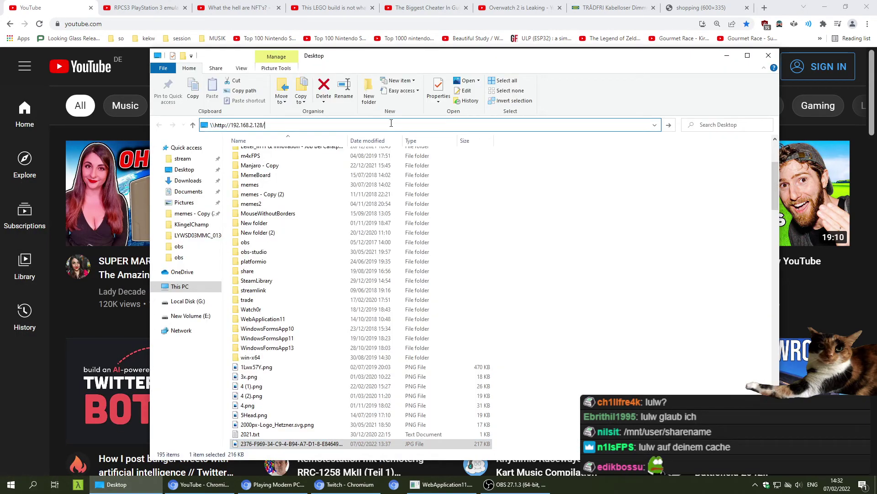
key("Left")
key("Left")
key("Left")
key("Left")
key("Left")
key("Left")
key("Left")
key("Left")
key("BackSpace")
key("BackSpace")
key("BackSpace")
key("BackSpace")
key("BackSpace")
key("BackSpace")
key("BackSpace")
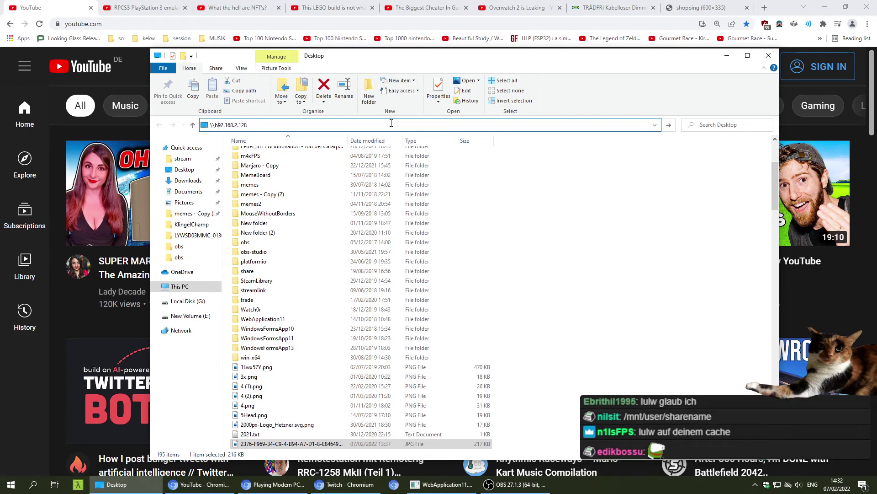
key("Return")
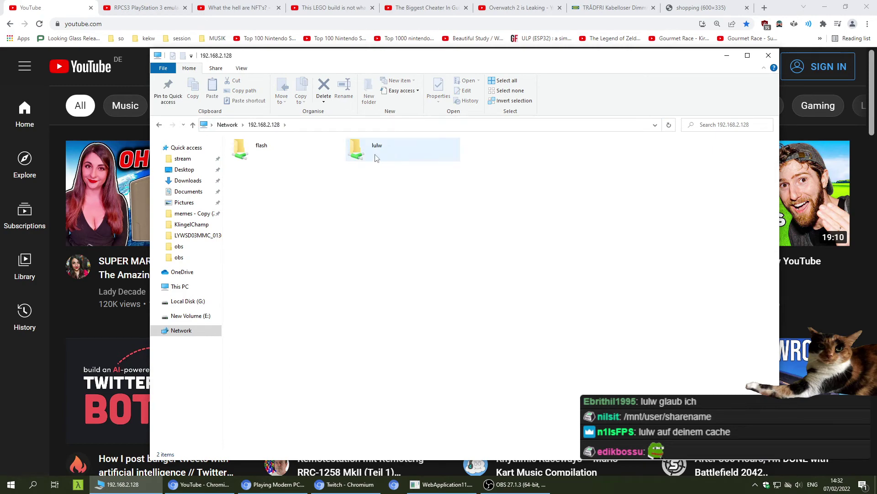
double_click(376, 153)
- Create a test New folder in lulw, then delete it permanently to confirm write access
right_click(349, 227)
mouse_move(366, 329)
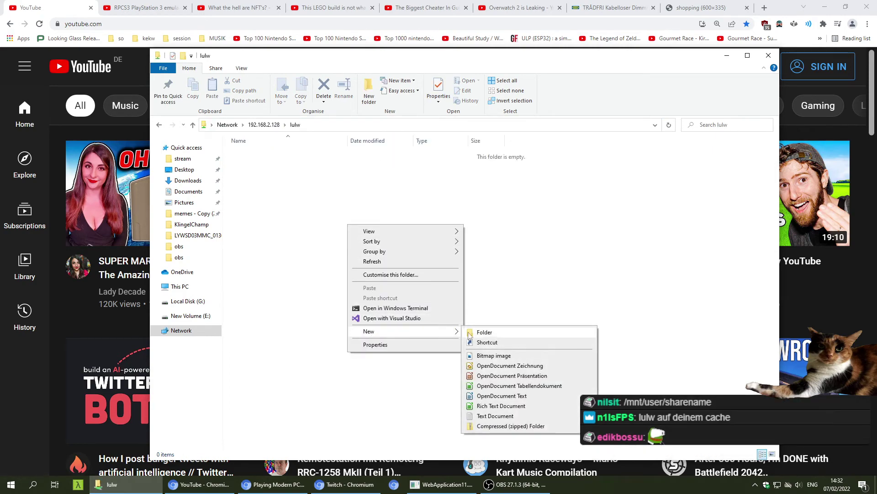
left_click(480, 332)
key("Return")
key("Delete")
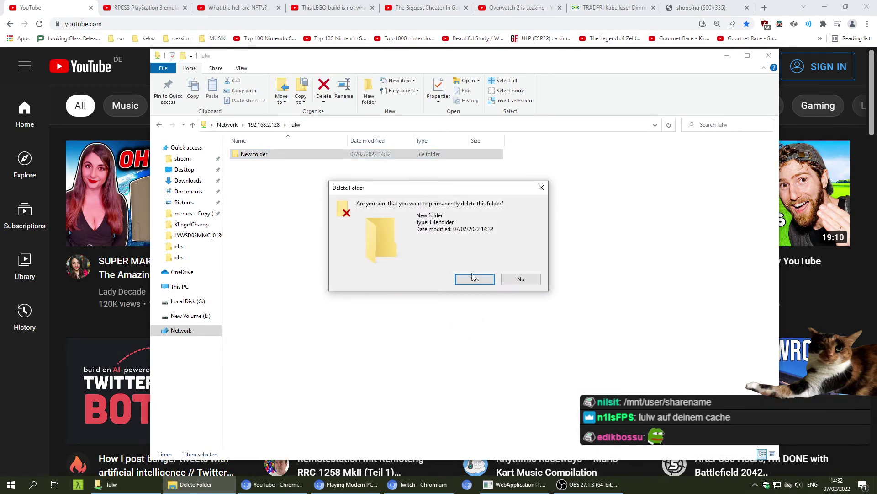
left_click(472, 280)
left_click(330, 125)
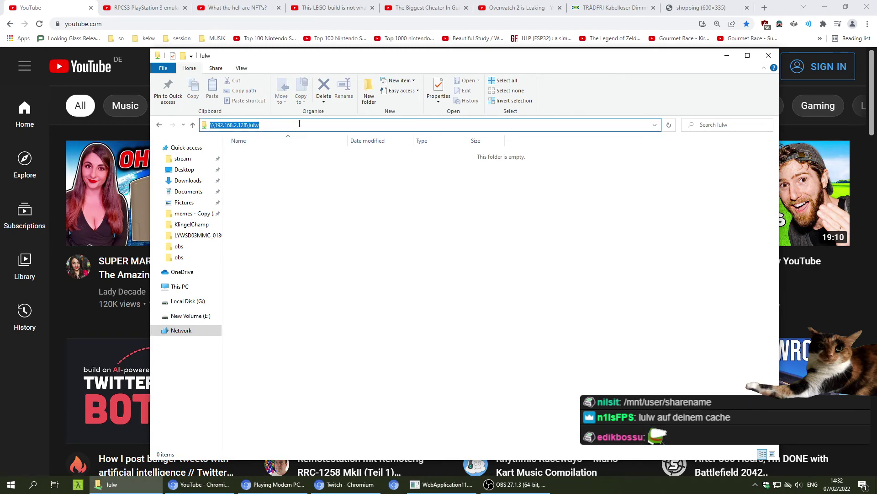
key("End")
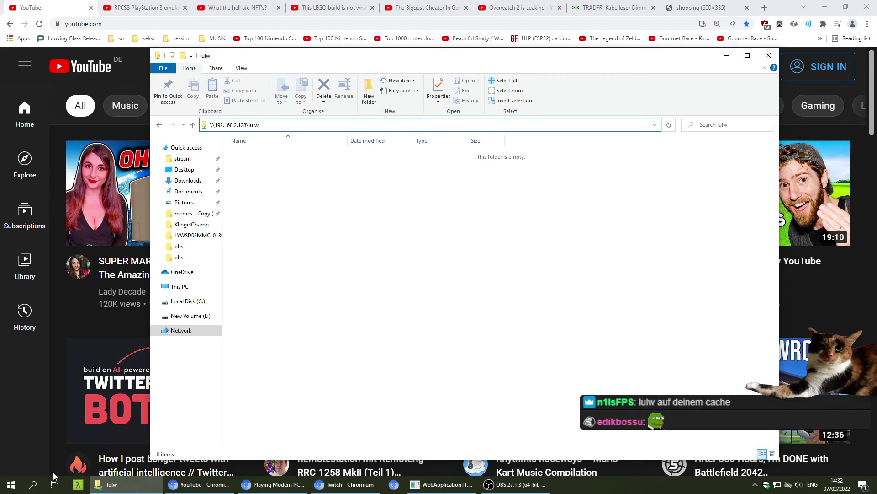
left_click(15, 487)
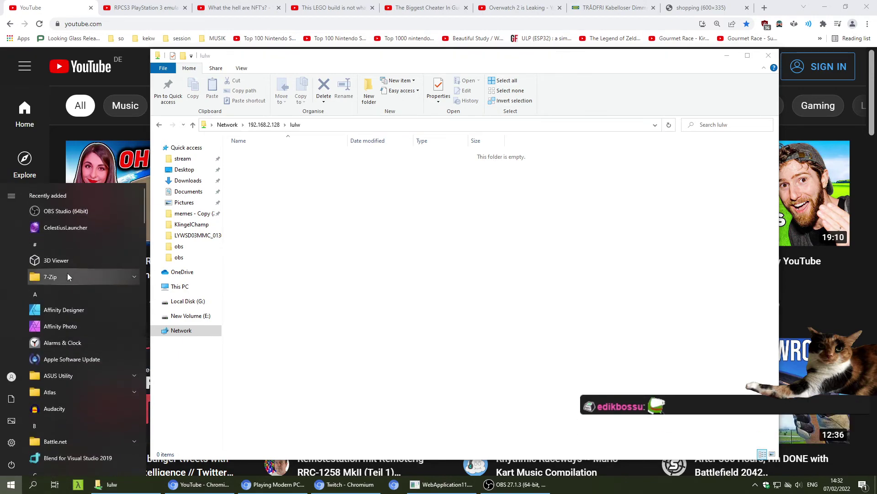
- Open a second File Explorer window on E:\vms\dschubantu21_04
left_click(249, 410)
right_click(105, 484)
left_click(91, 438)
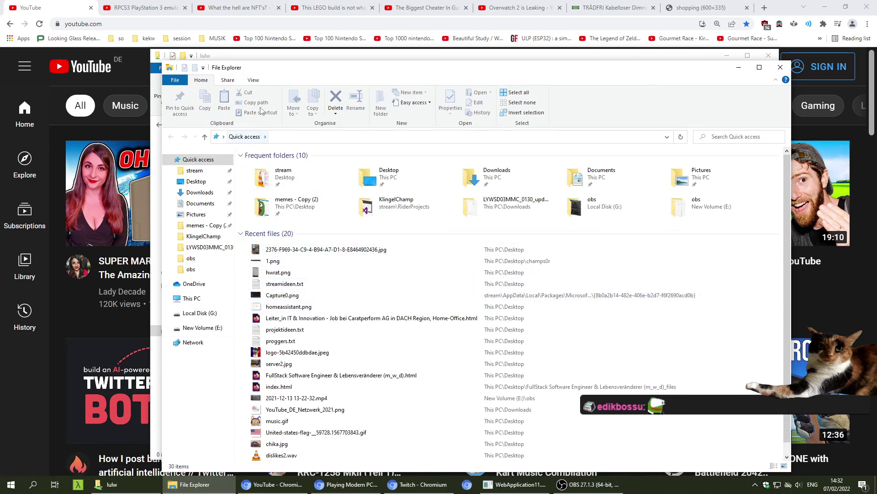
left_click(269, 315)
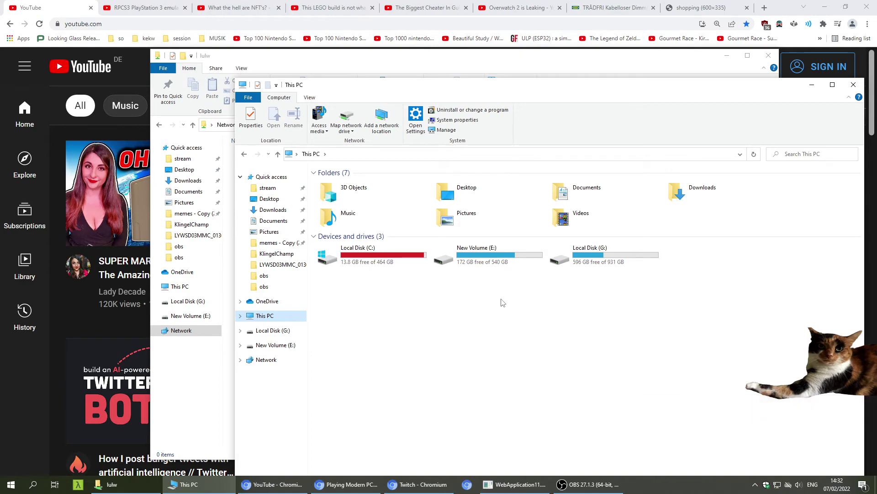
double_click(500, 259)
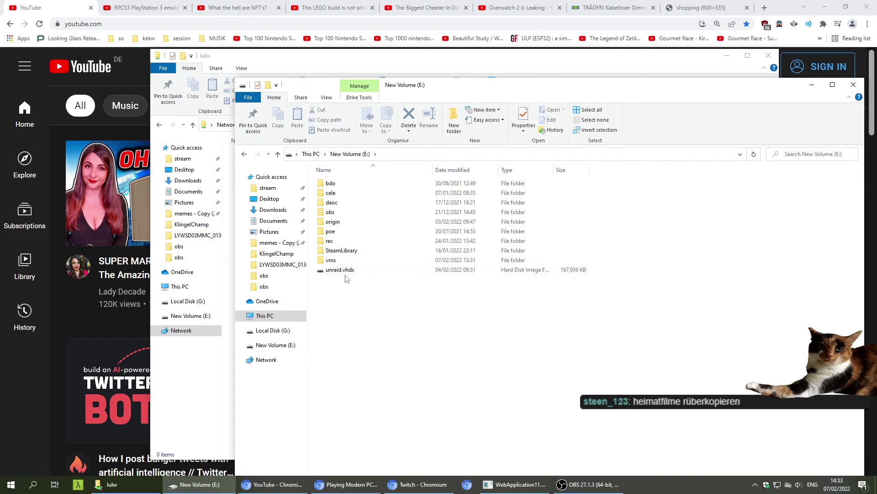
double_click(331, 260)
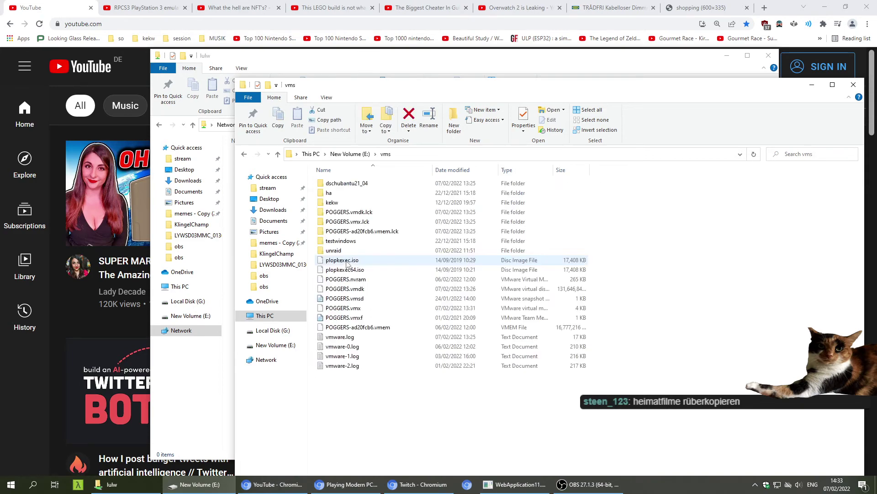
double_click(350, 183)
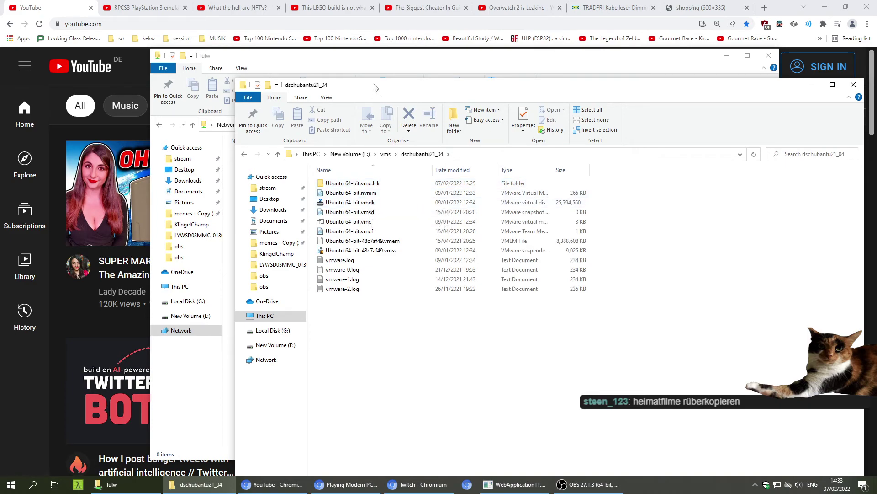
- Copy Ubuntu 64-bit.vmdk into the lulw share with a right-drag and Copy here
left_click_drag(347, 84, 490, 100)
left_click_drag(481, 220, 325, 212)
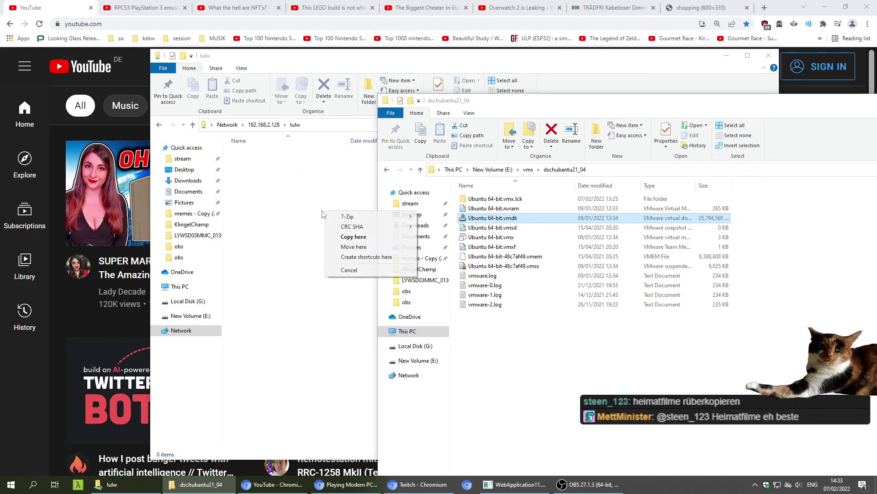
left_click(349, 237)
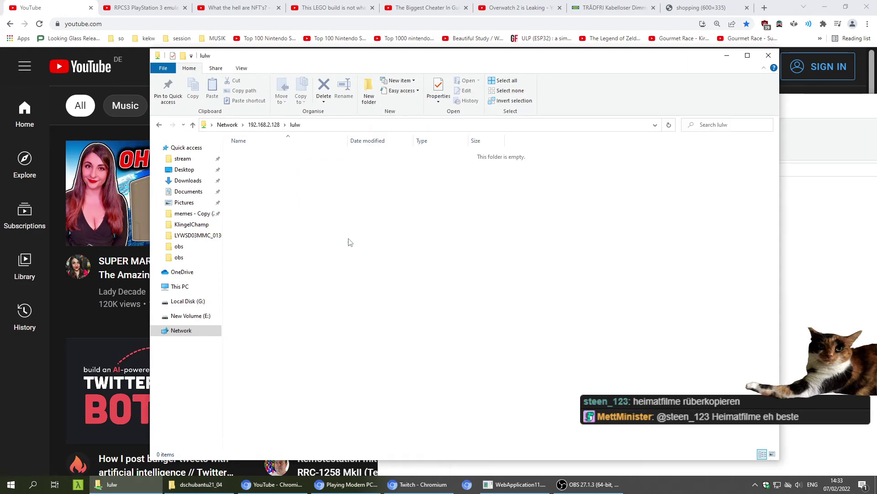